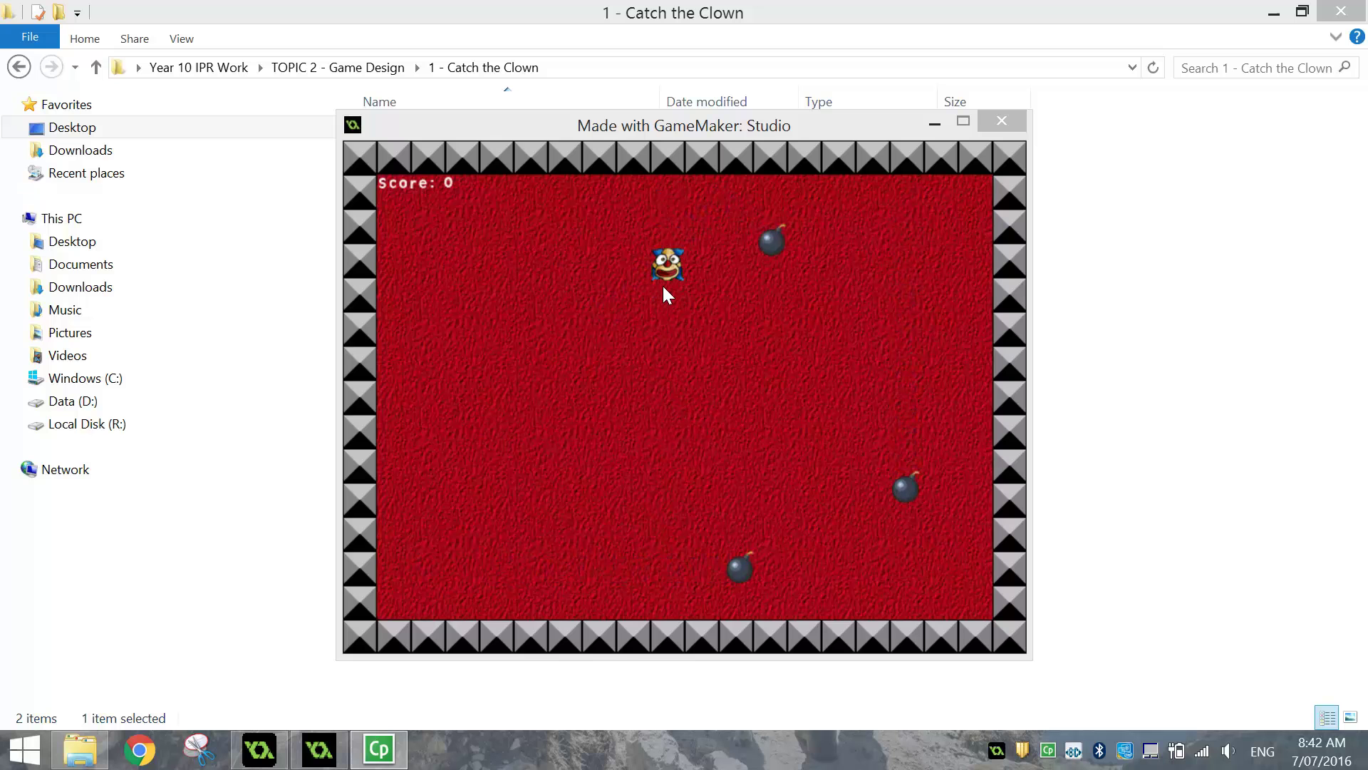
- Play the finished Catch the Clown game, catching the moving clown while avoiding the bombs, and close it
click(663, 281)
click(479, 465)
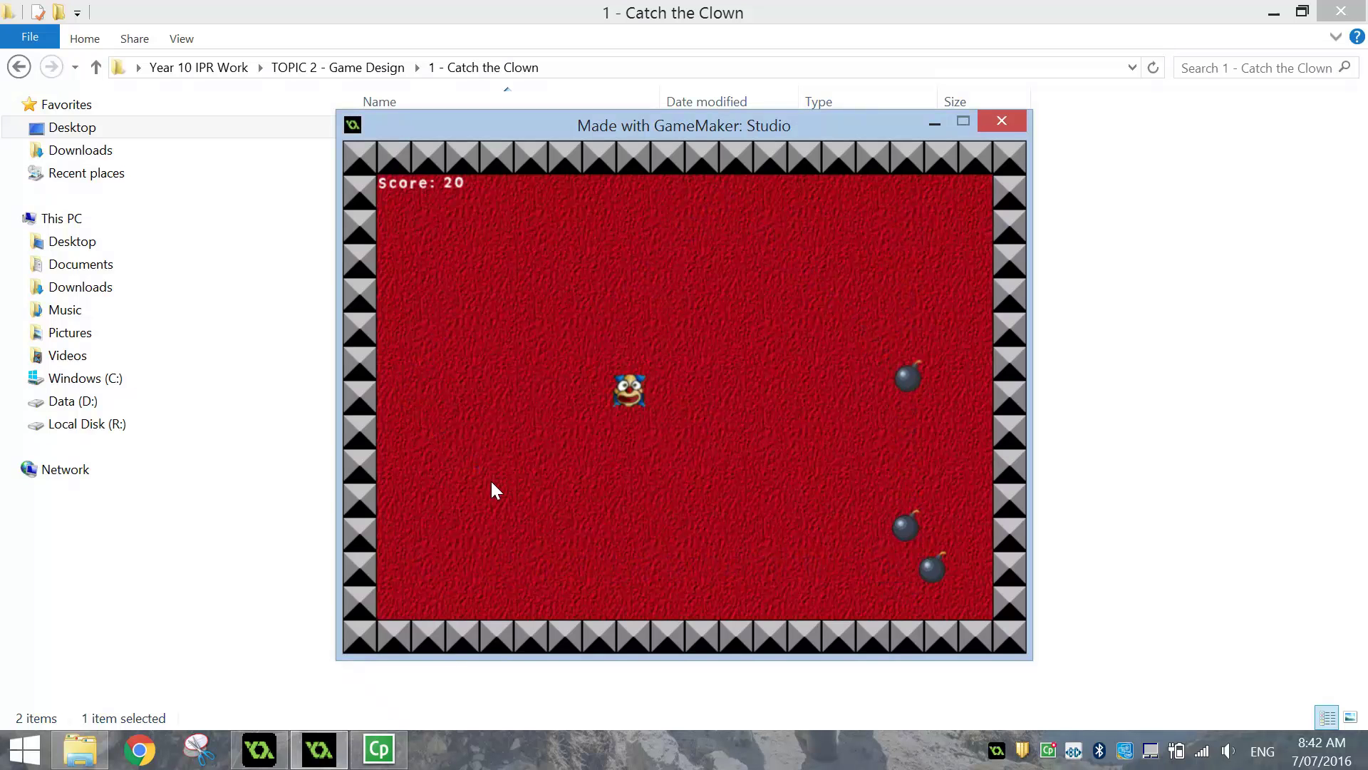
click(552, 462)
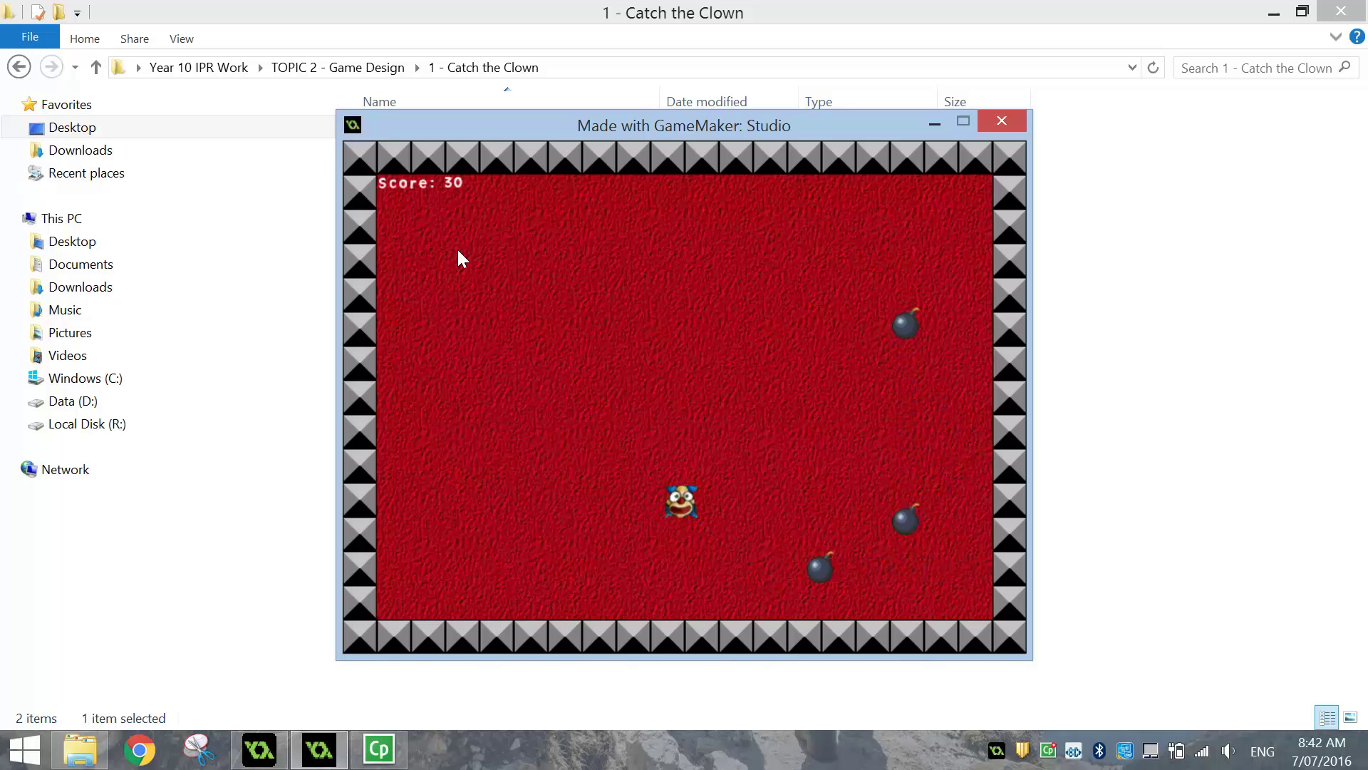
click(614, 444)
click(403, 507)
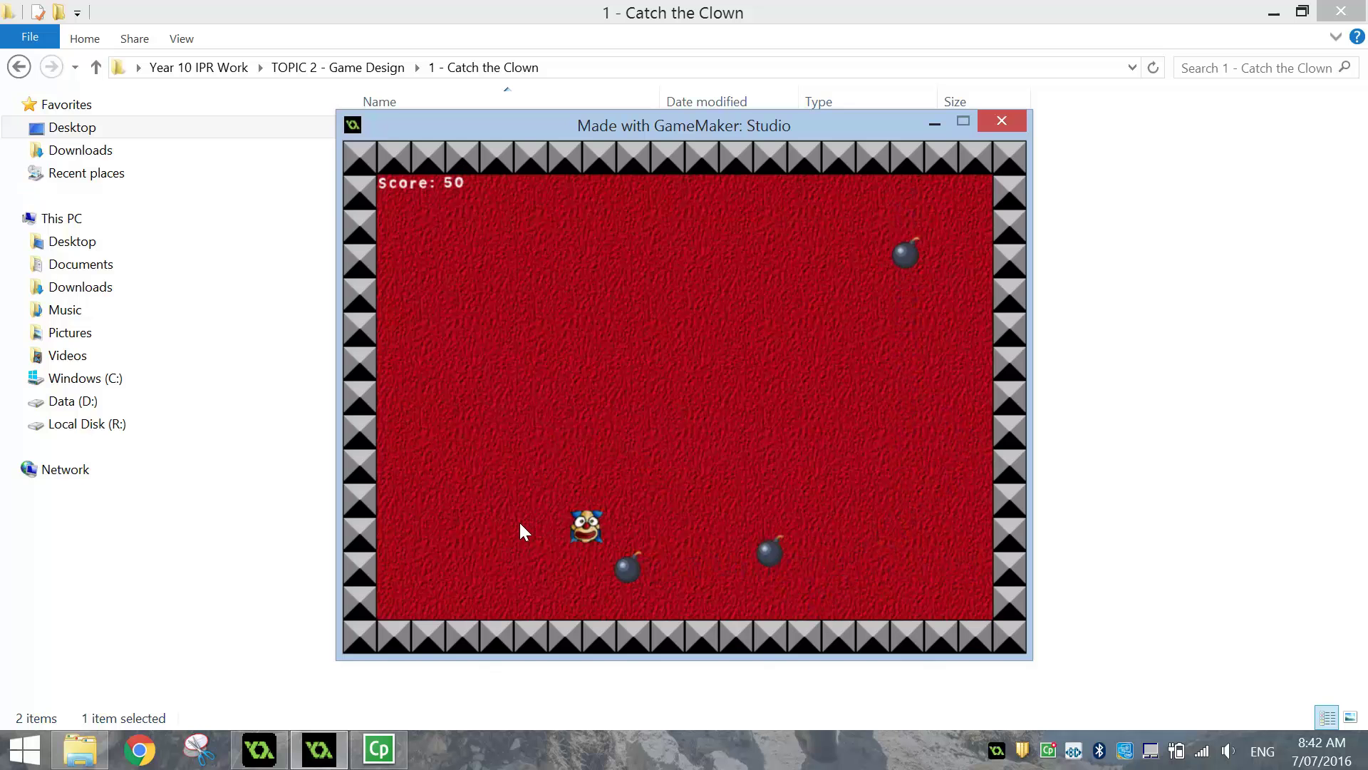
click(770, 527)
click(584, 326)
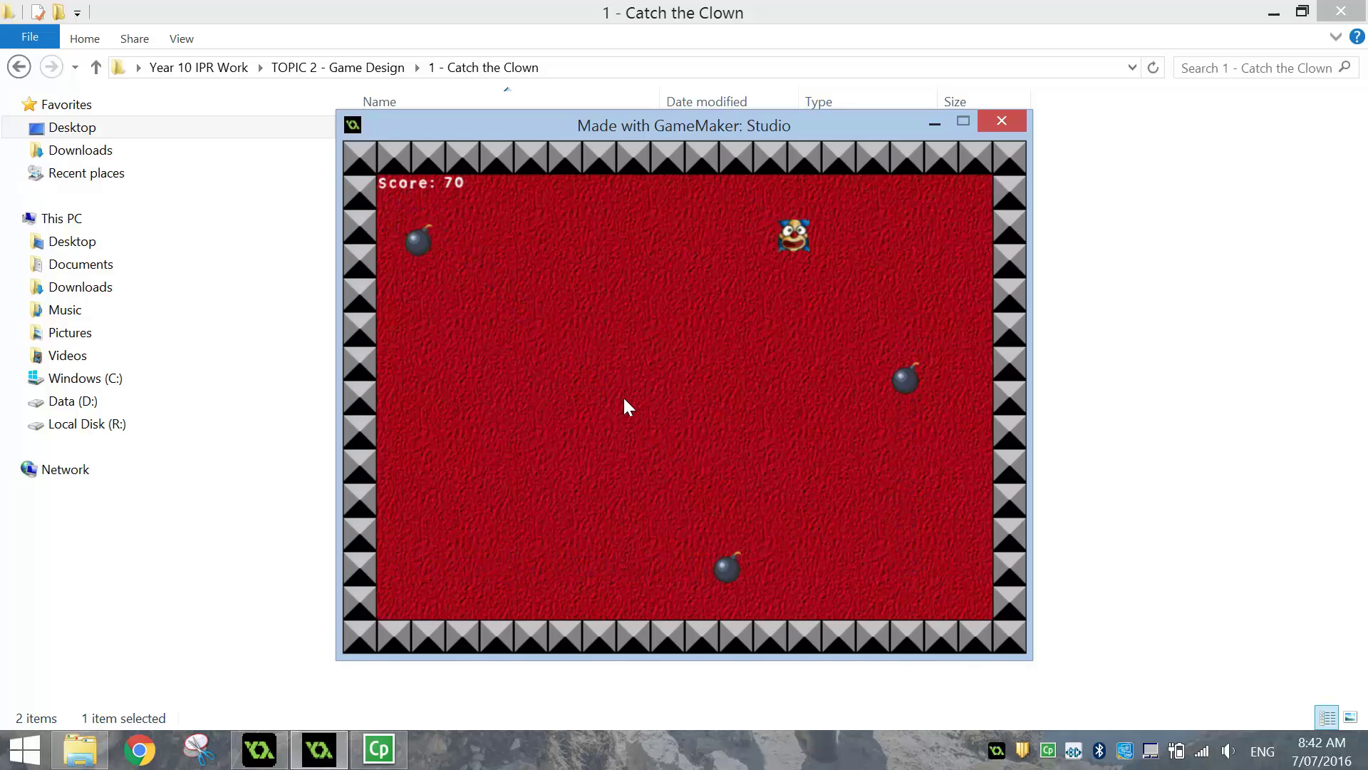
click(510, 347)
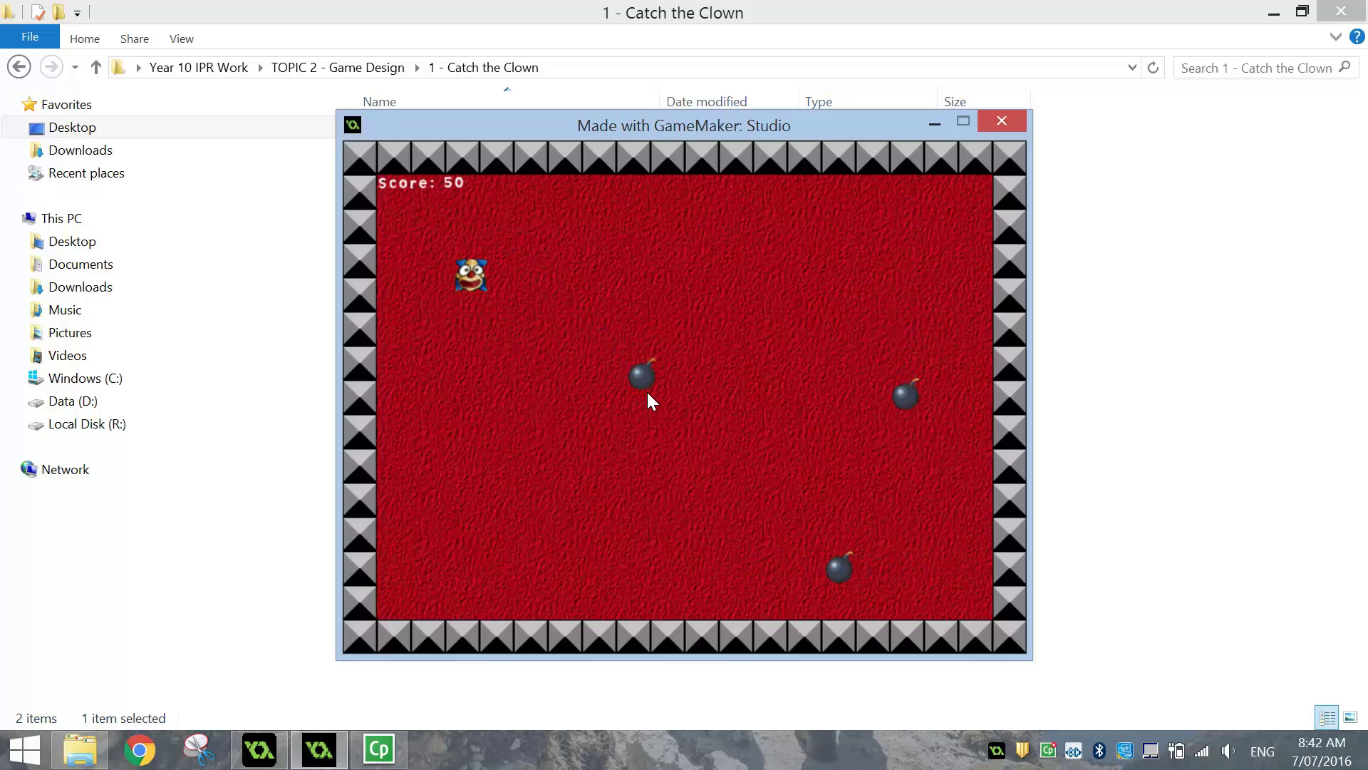
click(709, 434)
click(664, 463)
click(655, 464)
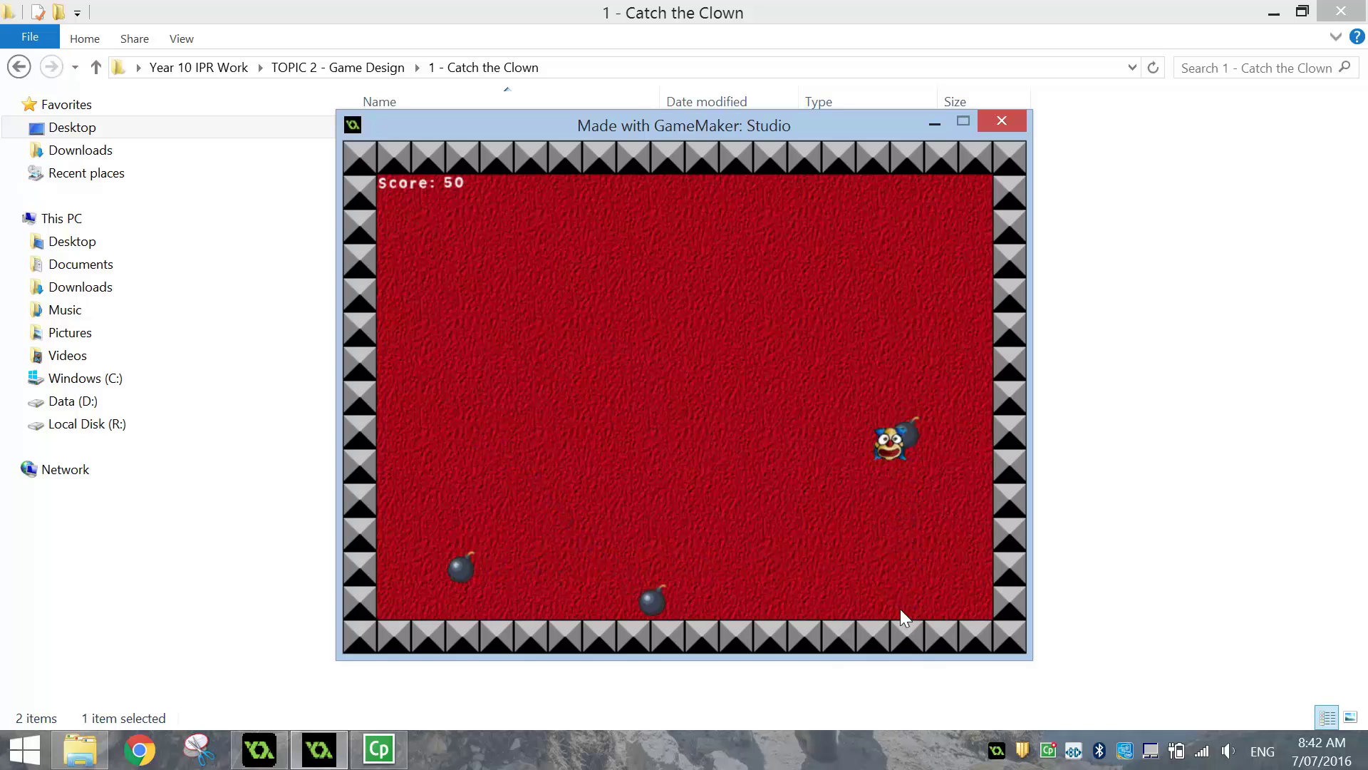
click(887, 570)
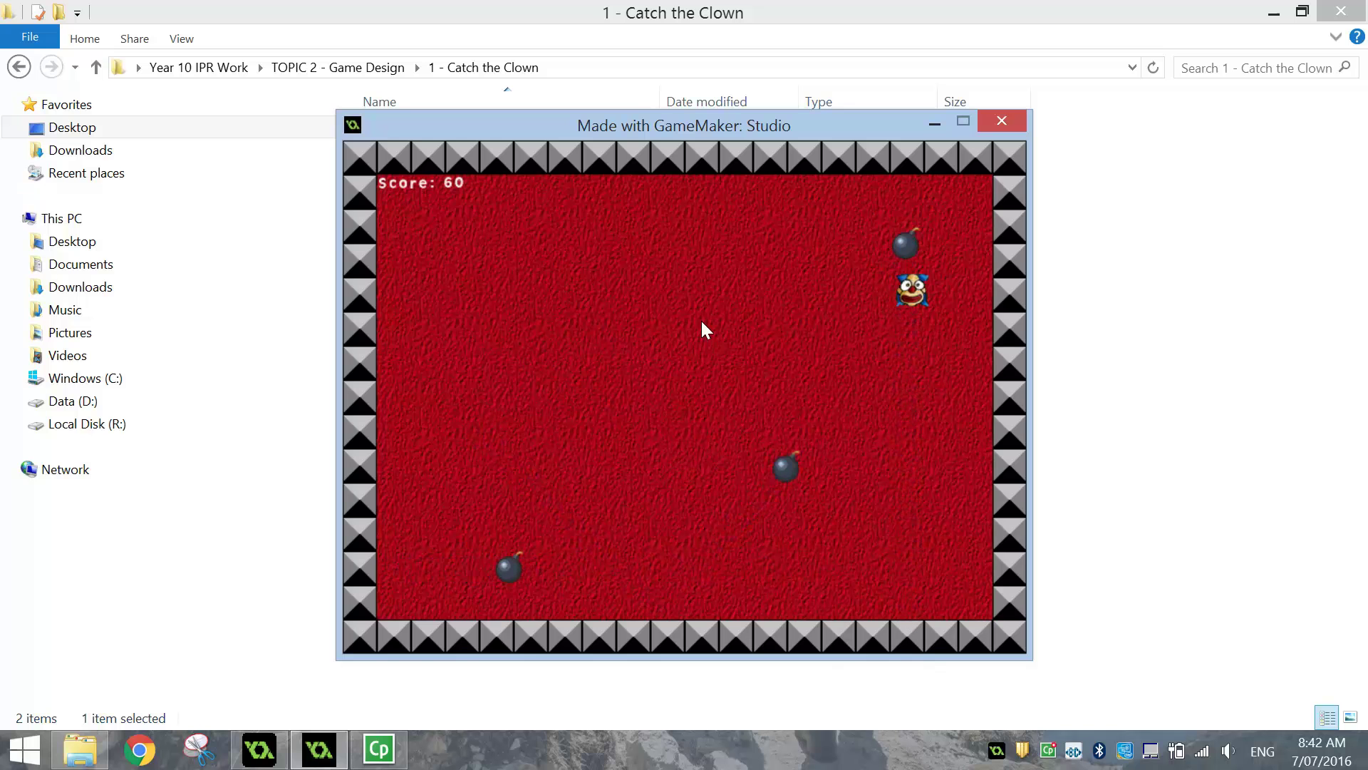
click(711, 293)
click(562, 477)
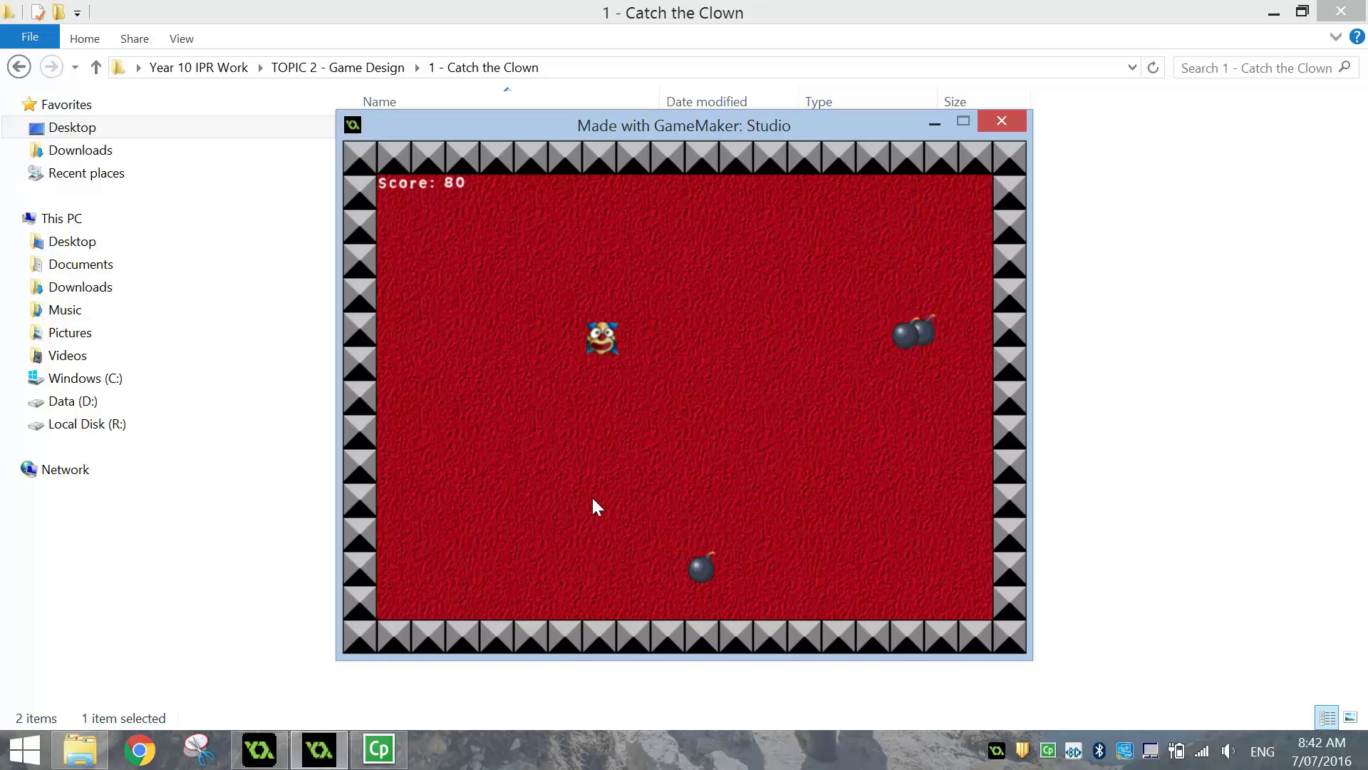
click(606, 476)
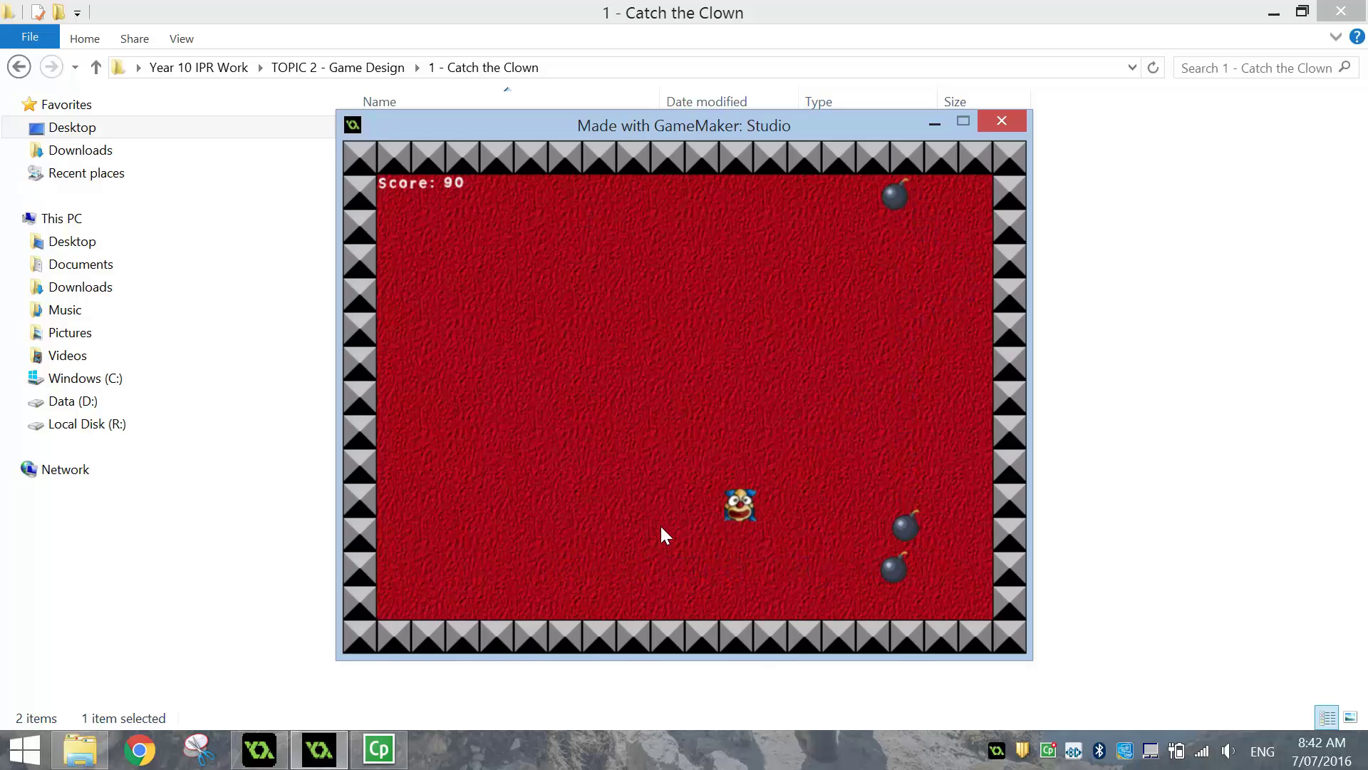
click(548, 231)
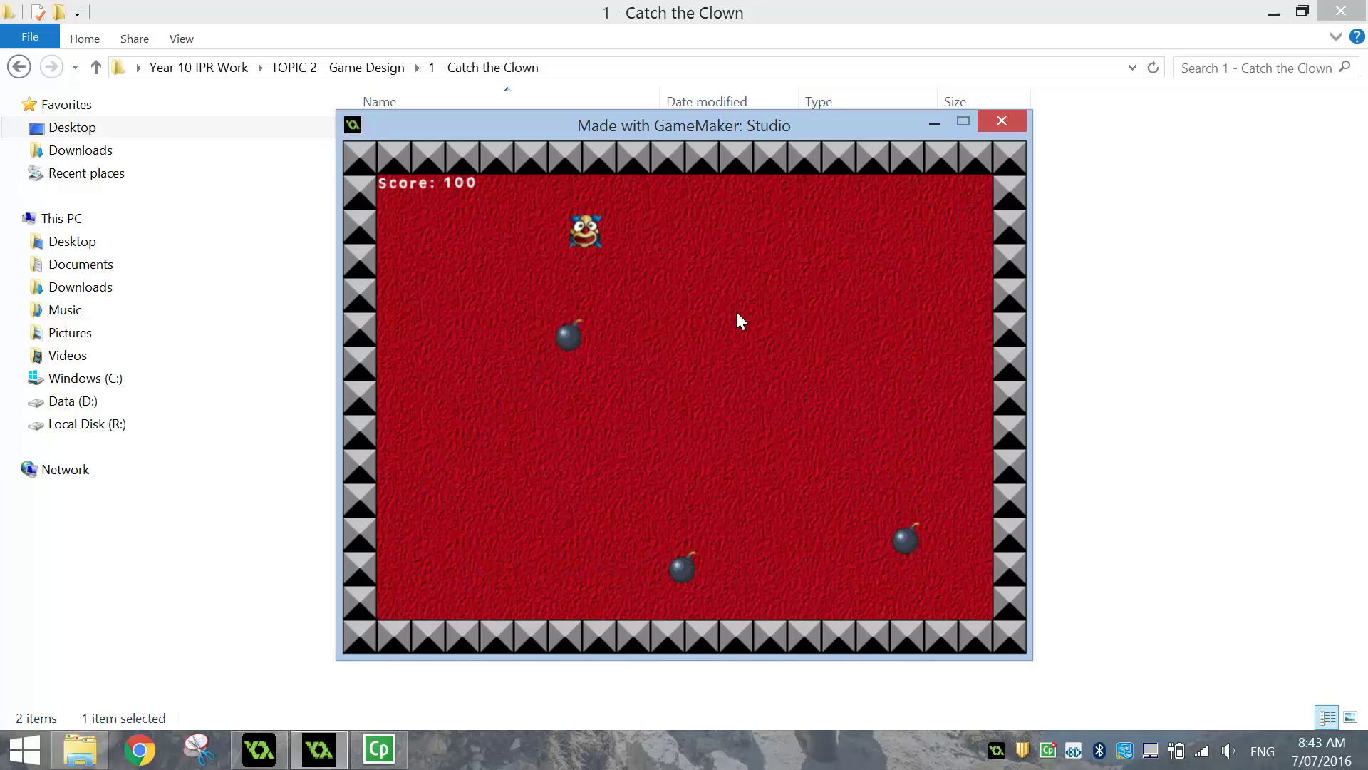
click(738, 335)
click(724, 436)
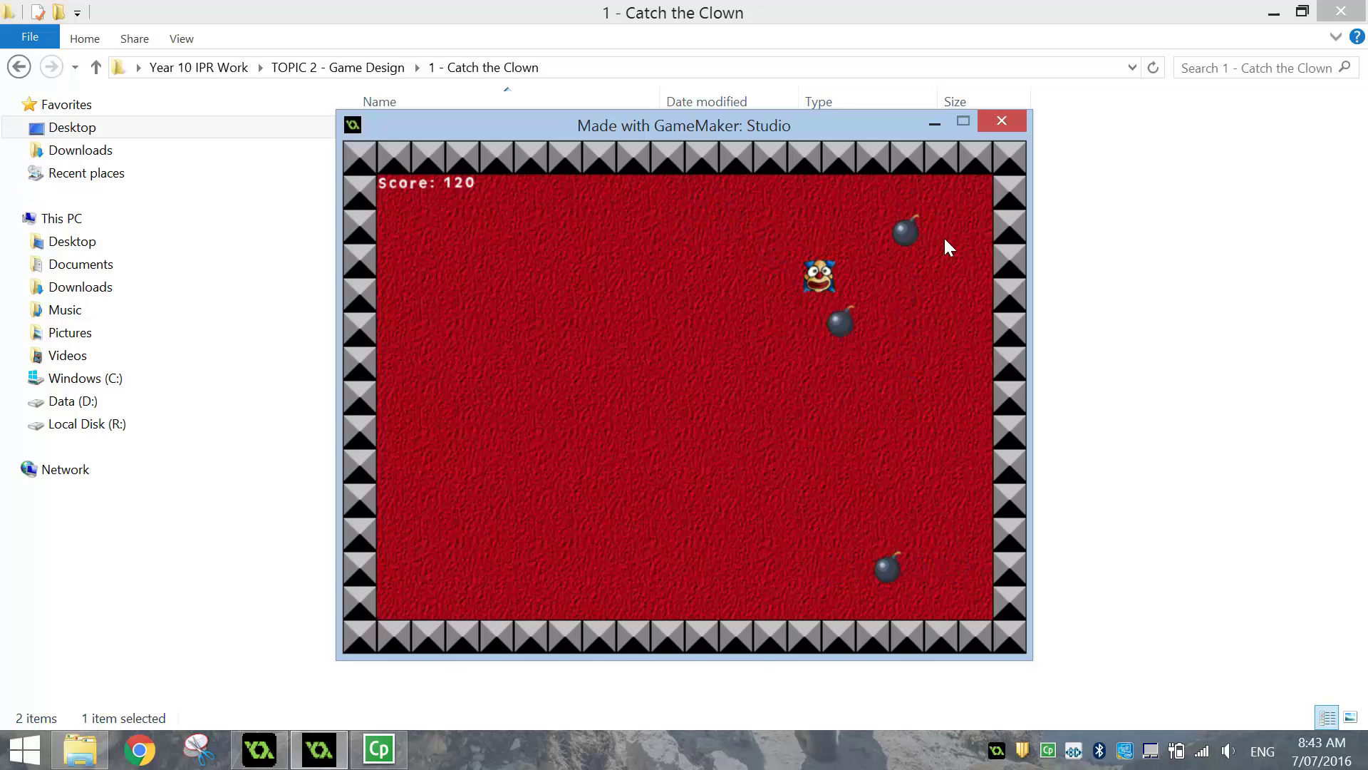
click(998, 122)
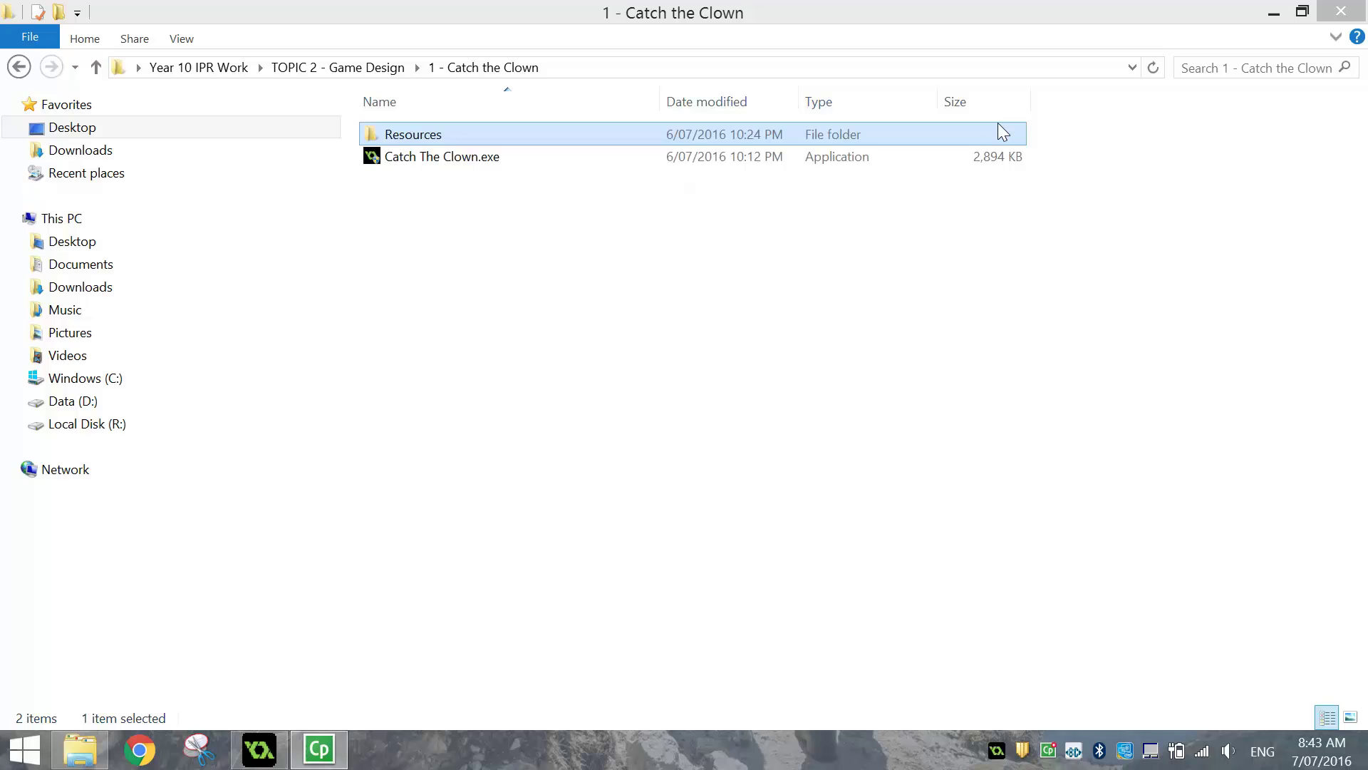
- Switch to GameMaker: Studio and create a new project named Catch the Clown in the Year 10 IPR documents folder
click(627, 279)
click(259, 748)
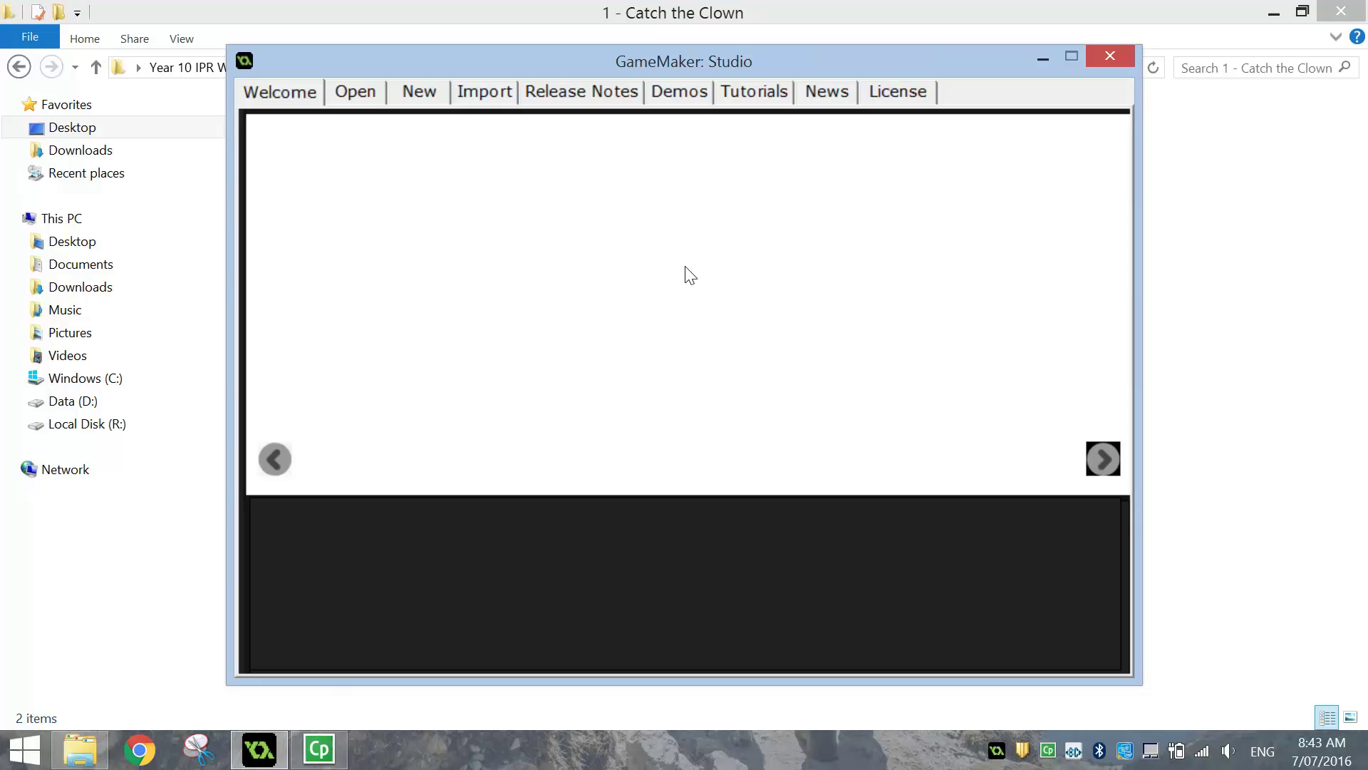
click(422, 98)
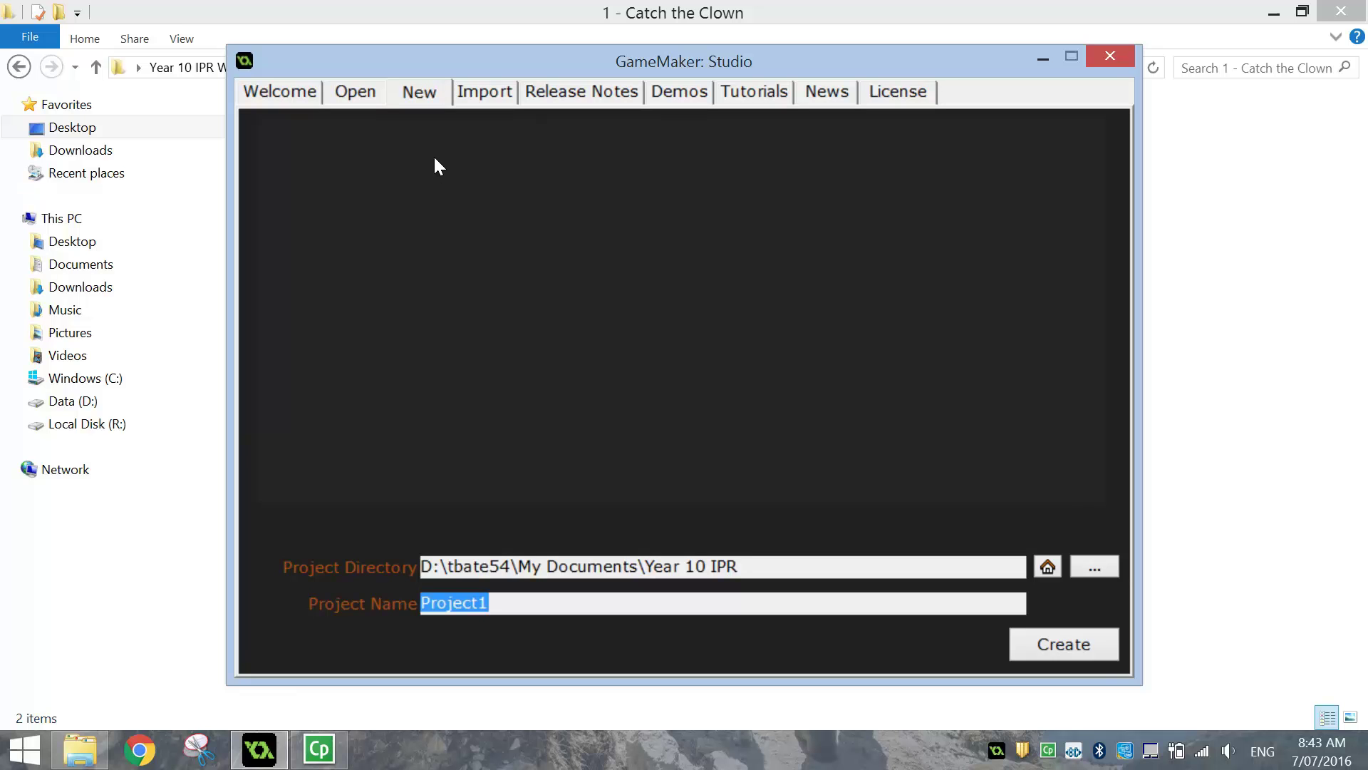
click(447, 603)
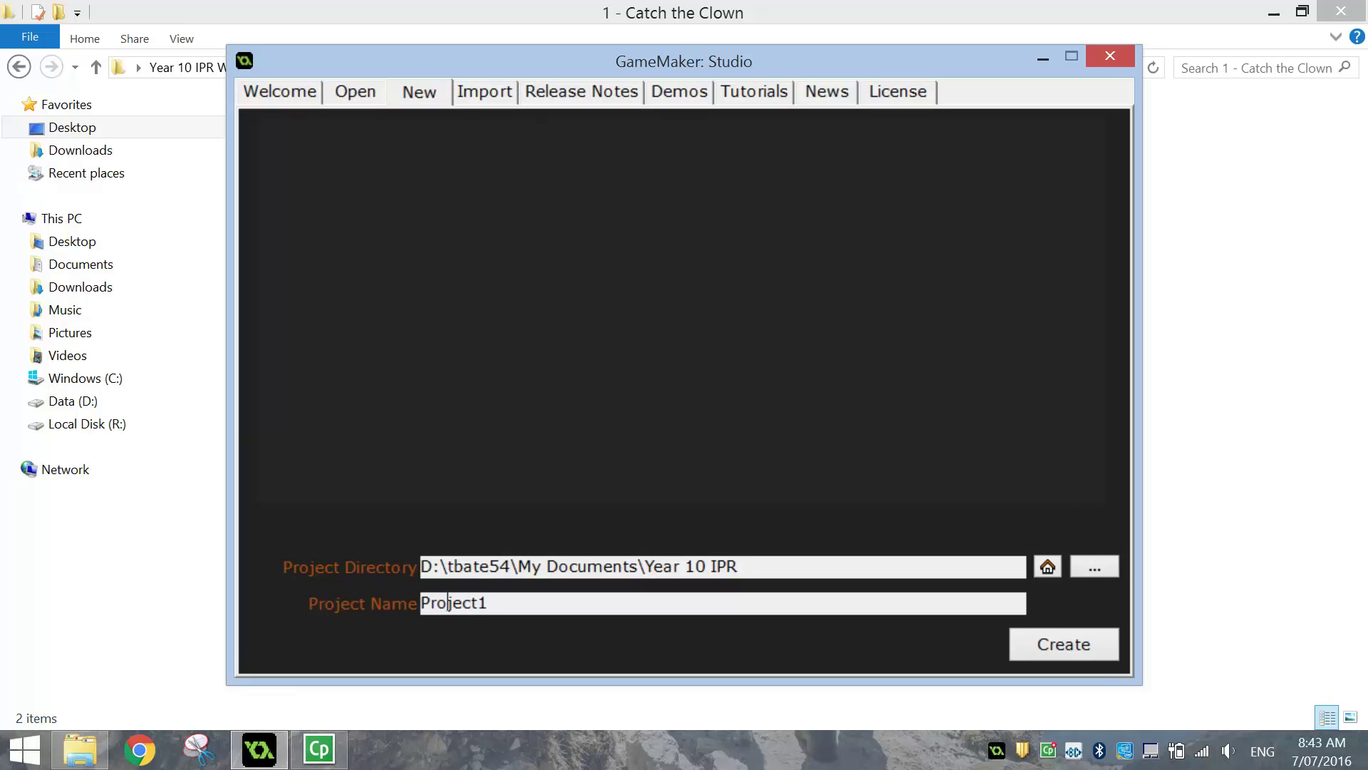
double_click(448, 603)
text(Catch the Clown)
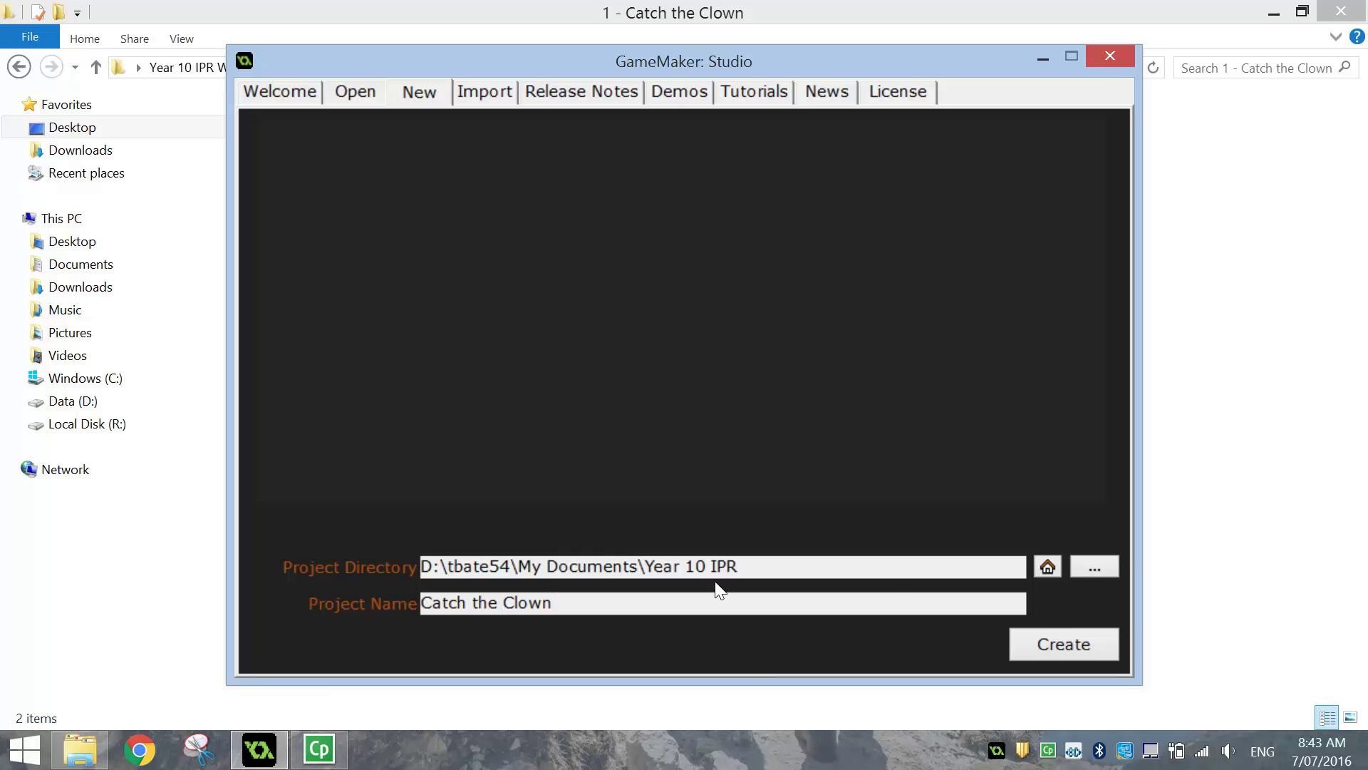
drag(518, 566, 738, 566)
click(738, 566)
click(1049, 646)
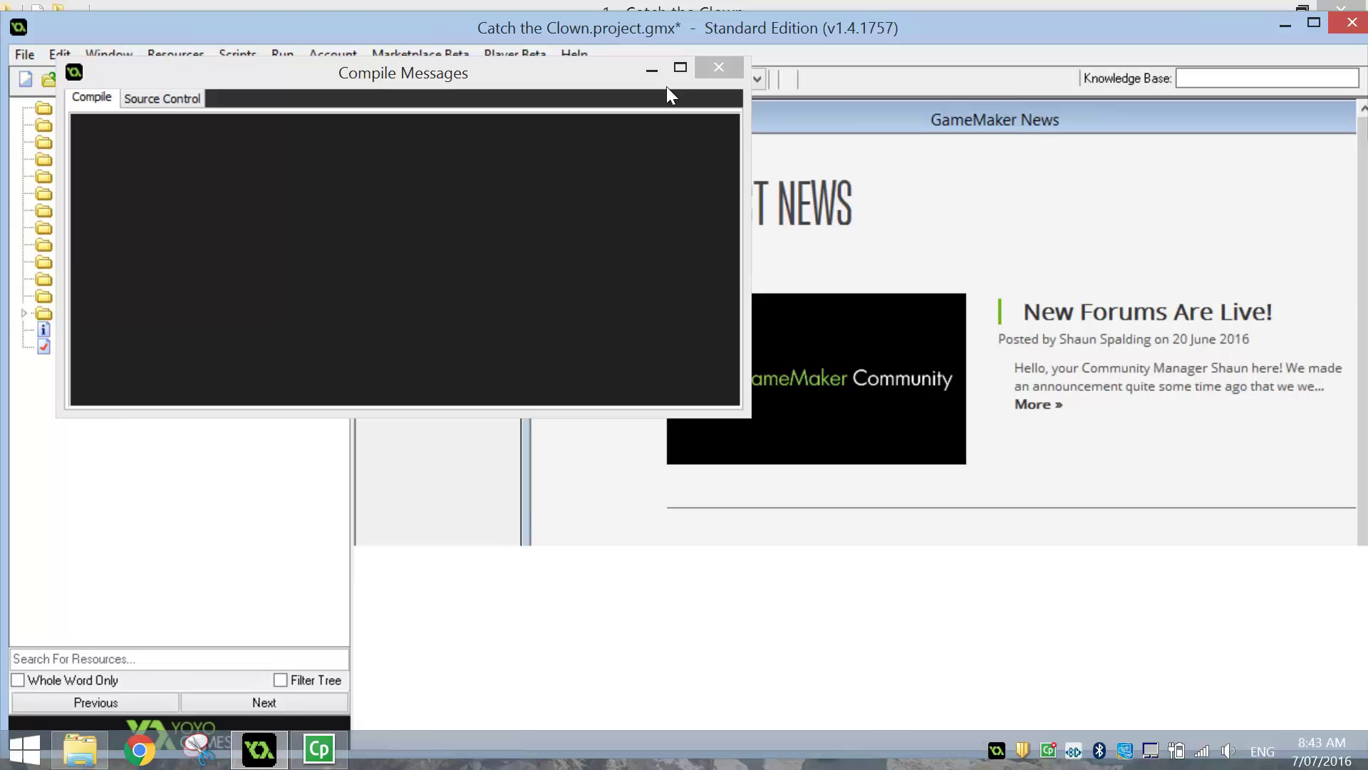
- Close the compile messages and news windows and maximize the project window
click(708, 67)
double_click(539, 119)
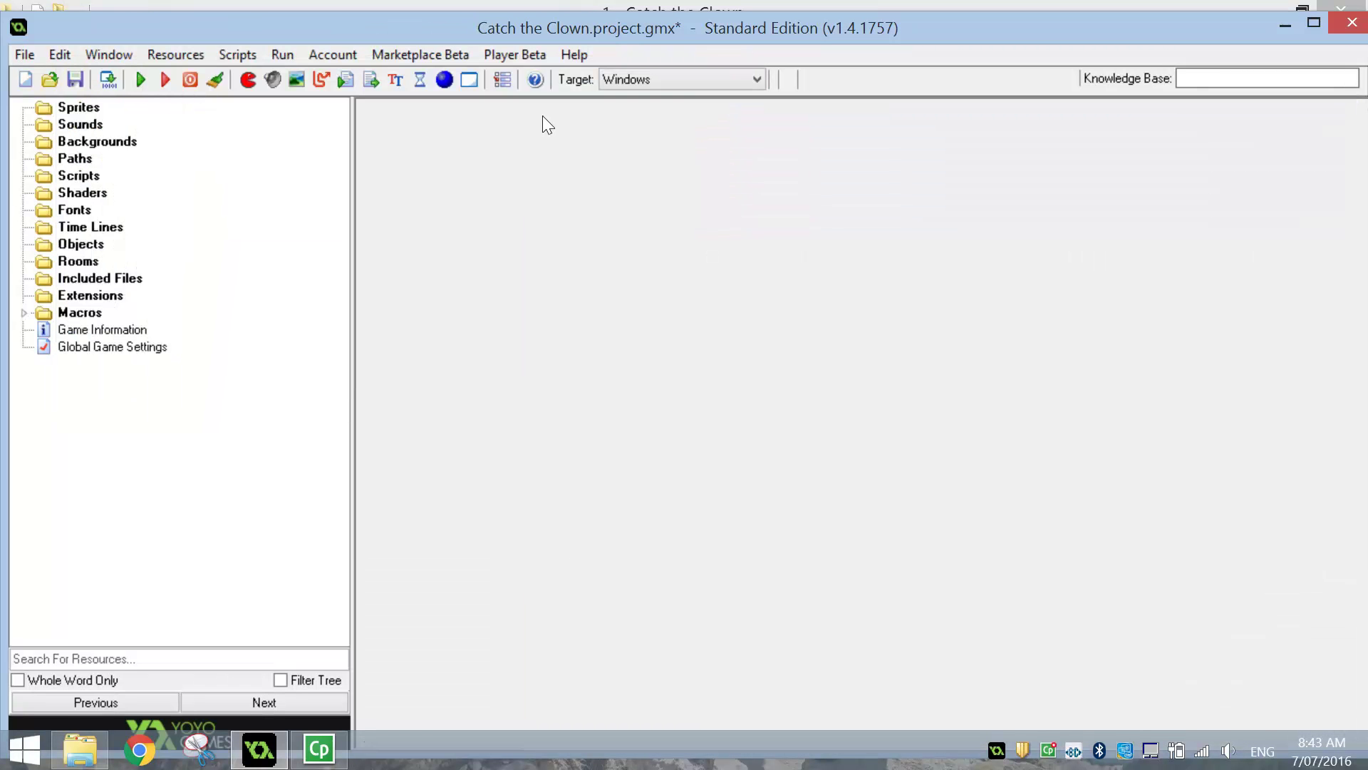
click(1314, 23)
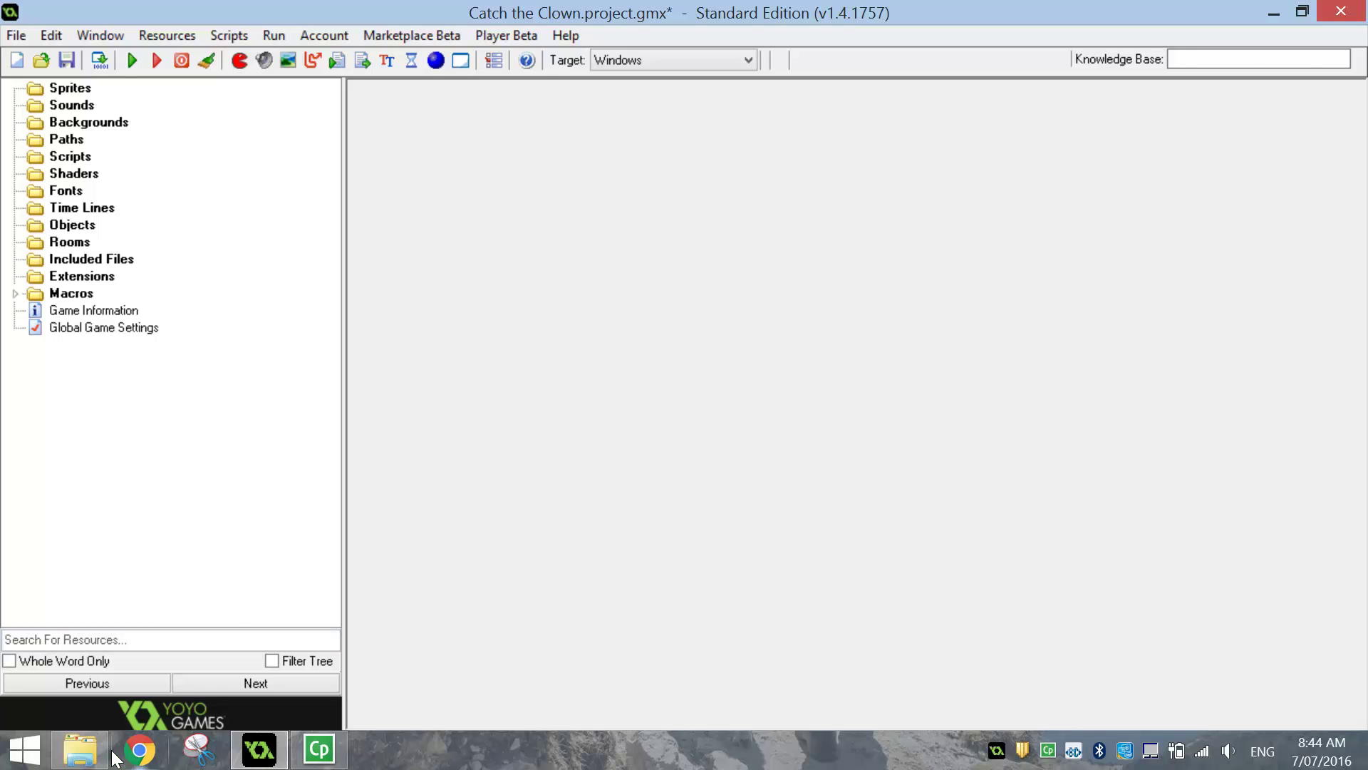
- Switch to File Explorer, check the contents of the Resources folder in 1 - Catch the Clown, and copy that folder
click(80, 749)
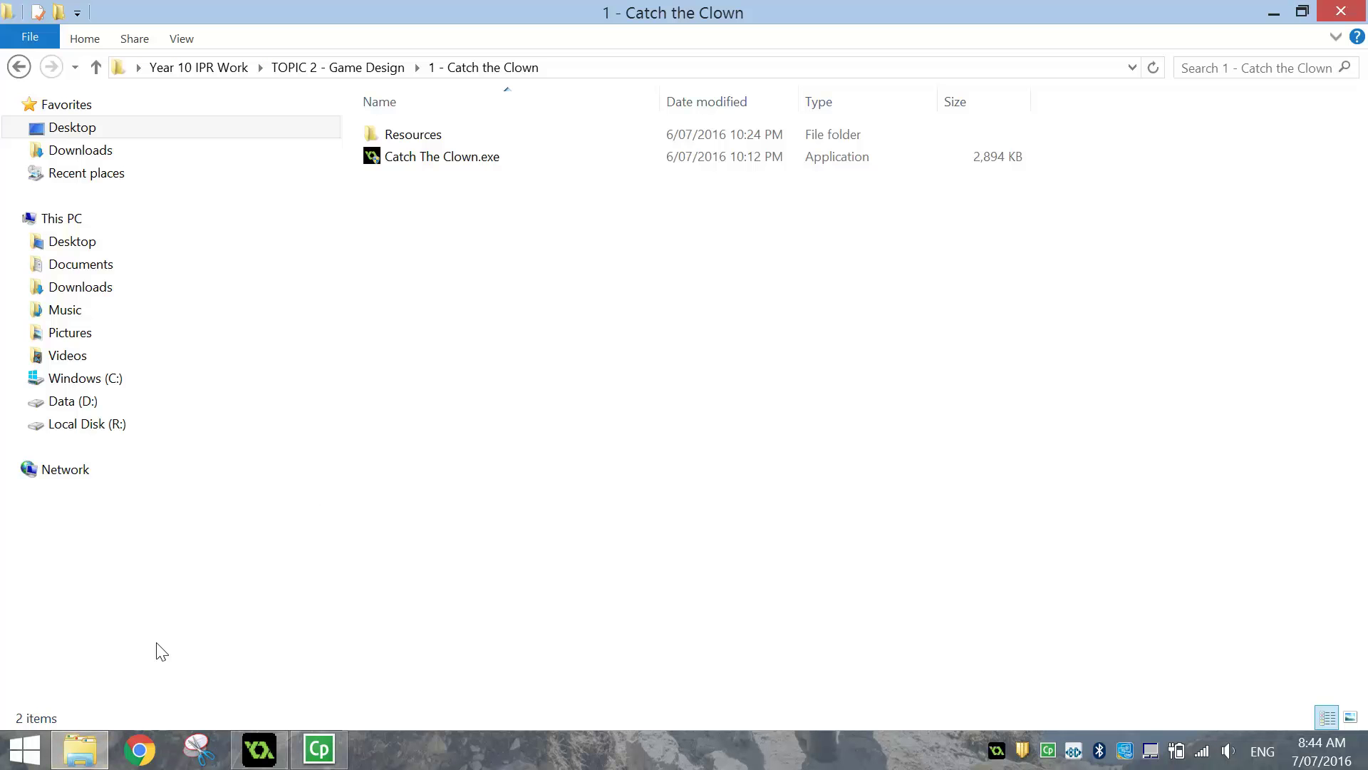
double_click(420, 136)
drag(410, 286, 641, 269)
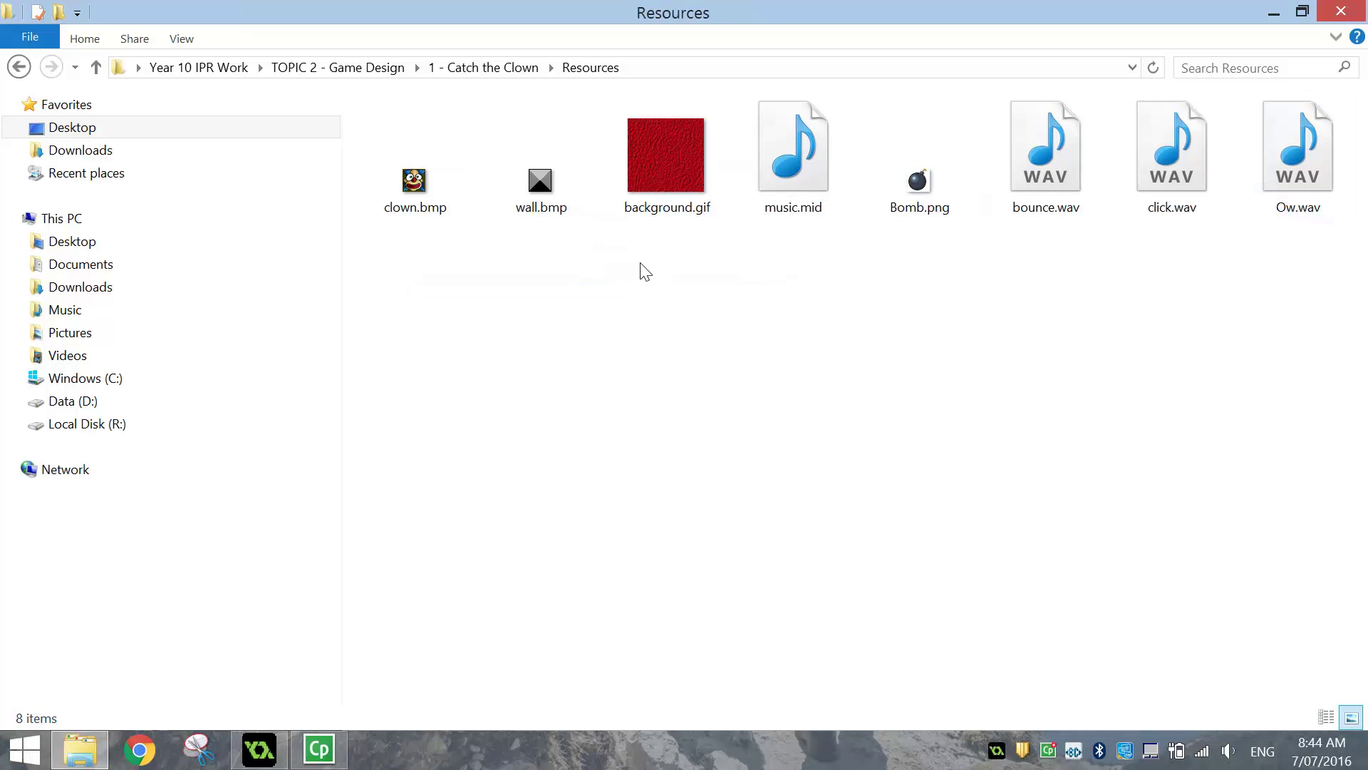
click(480, 75)
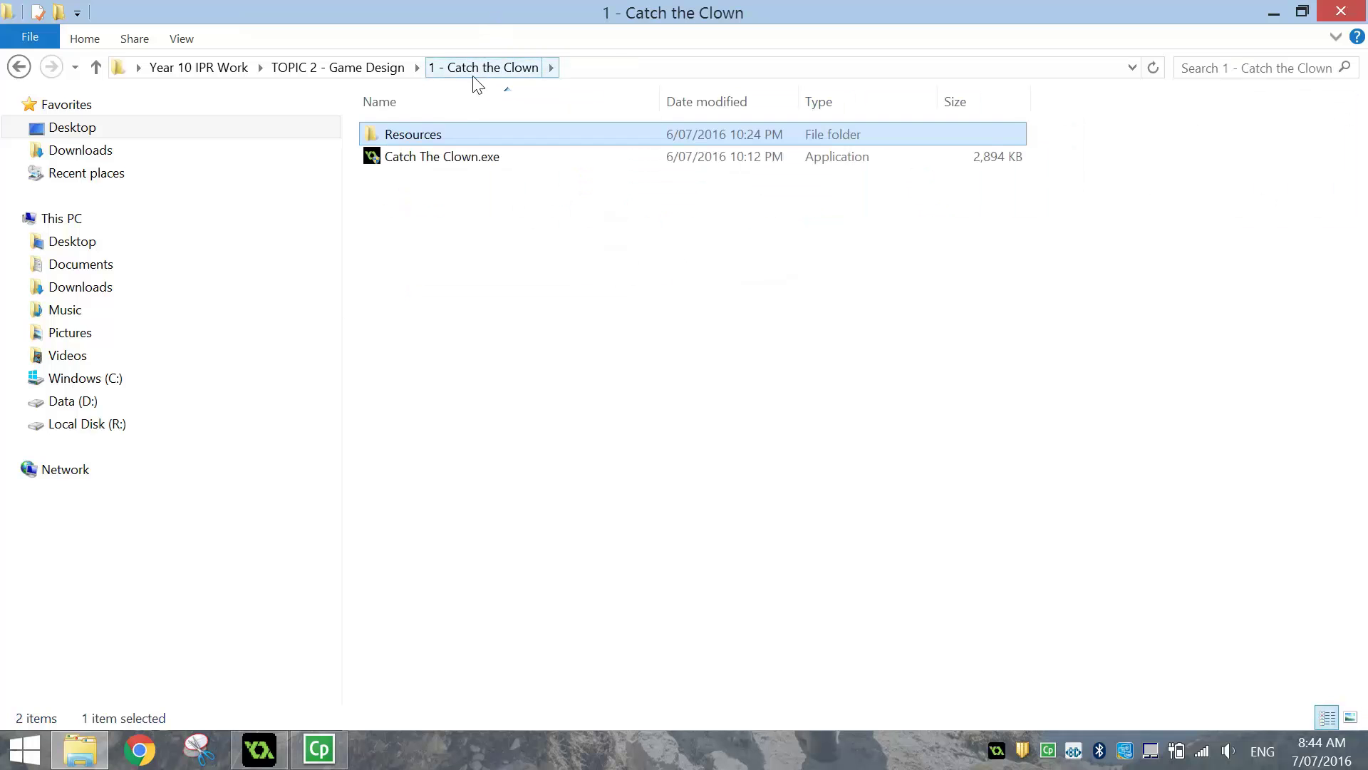
right_click(421, 133)
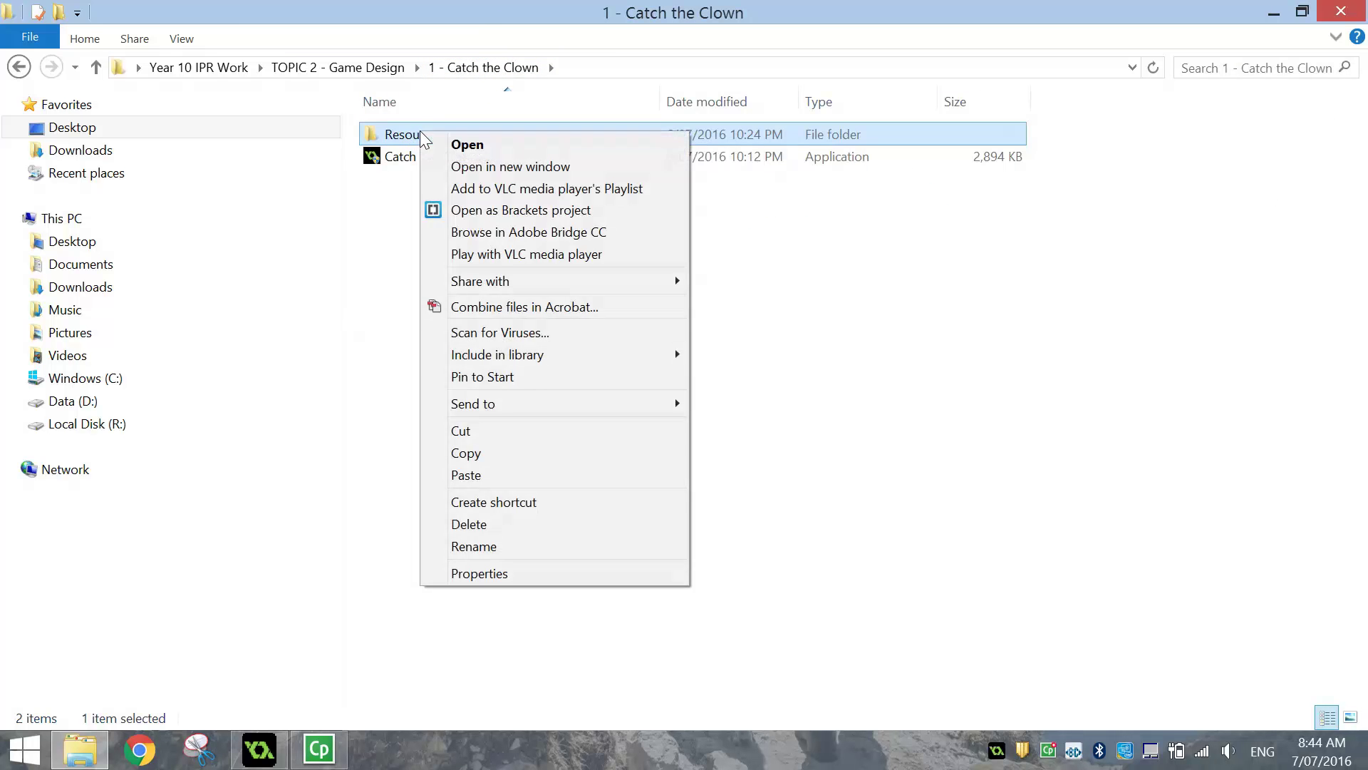
click(498, 450)
- Paste the copied Resources folder into the Catch the Clown.gmx project folder under Documents, Year 10 IPR
click(147, 265)
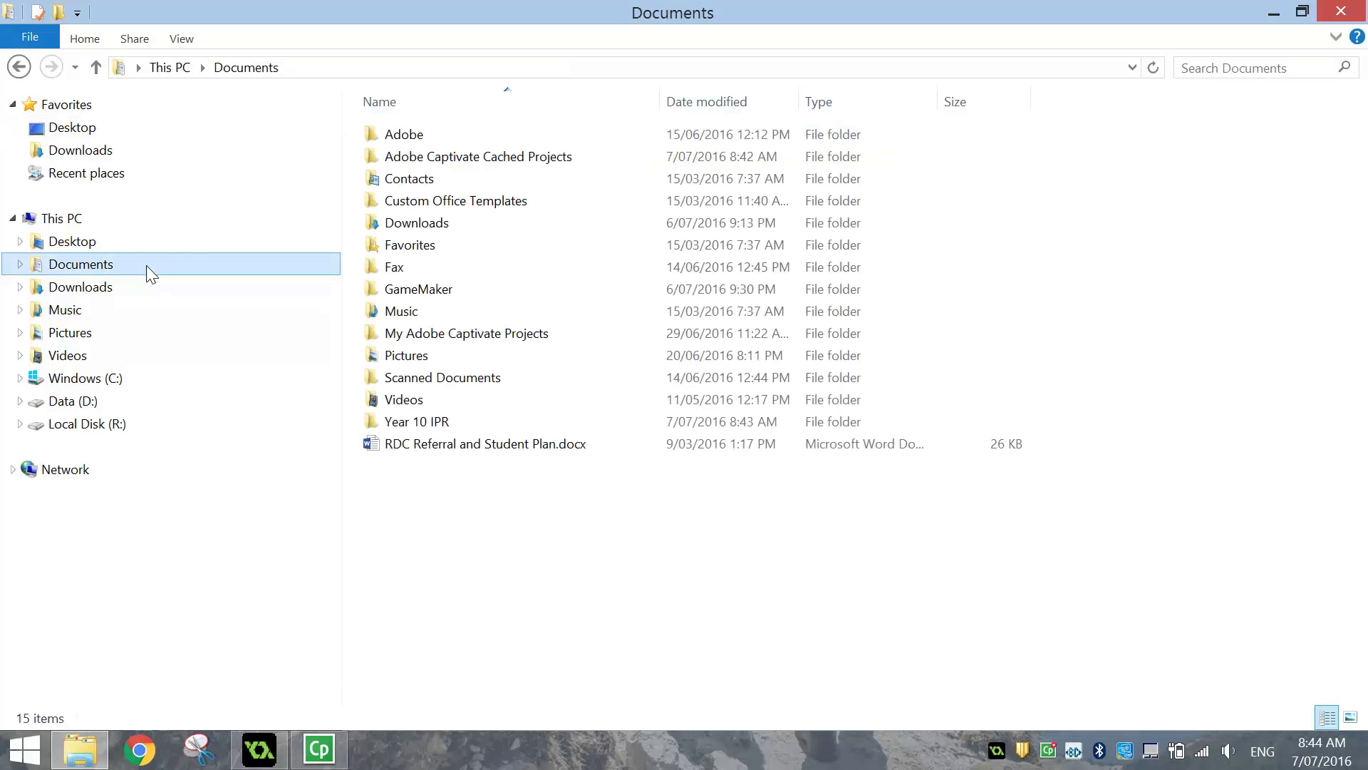
double_click(410, 422)
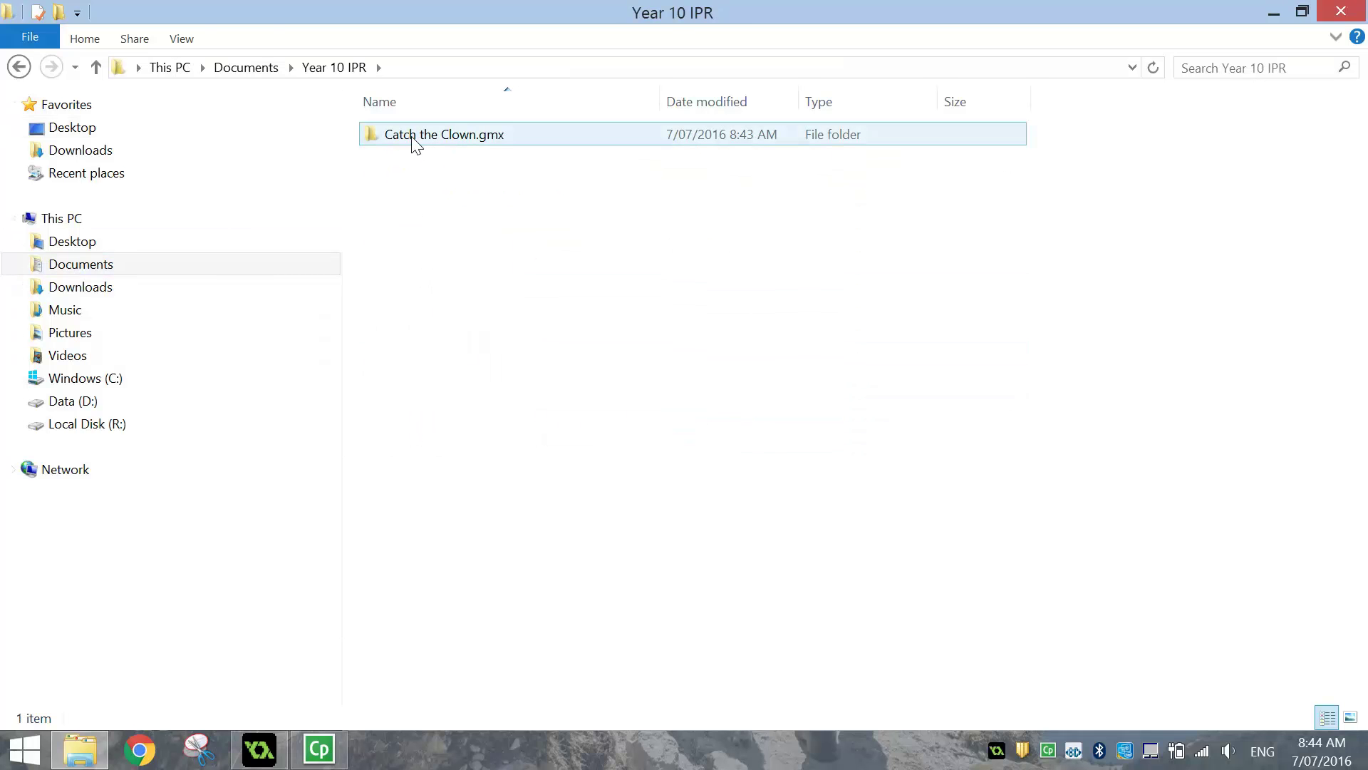
double_click(437, 136)
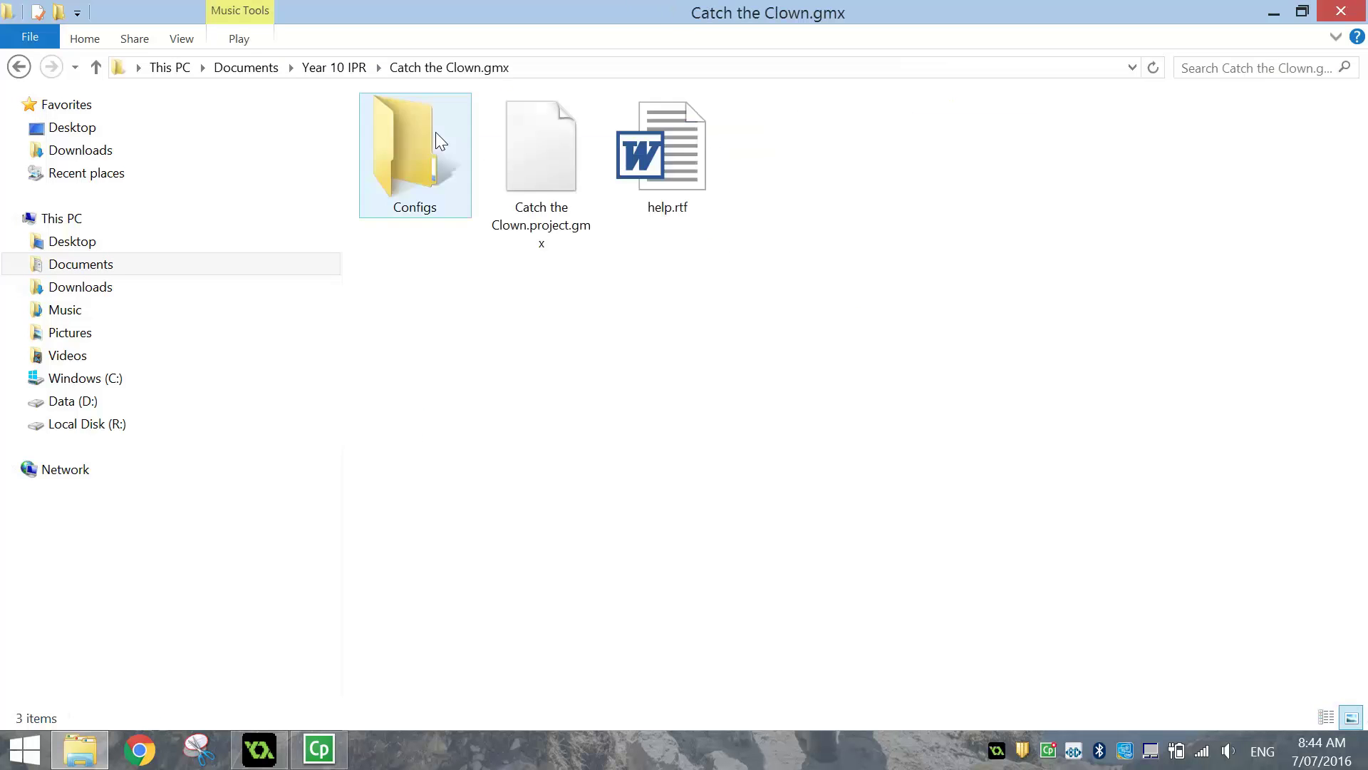
right_click(828, 176)
click(875, 308)
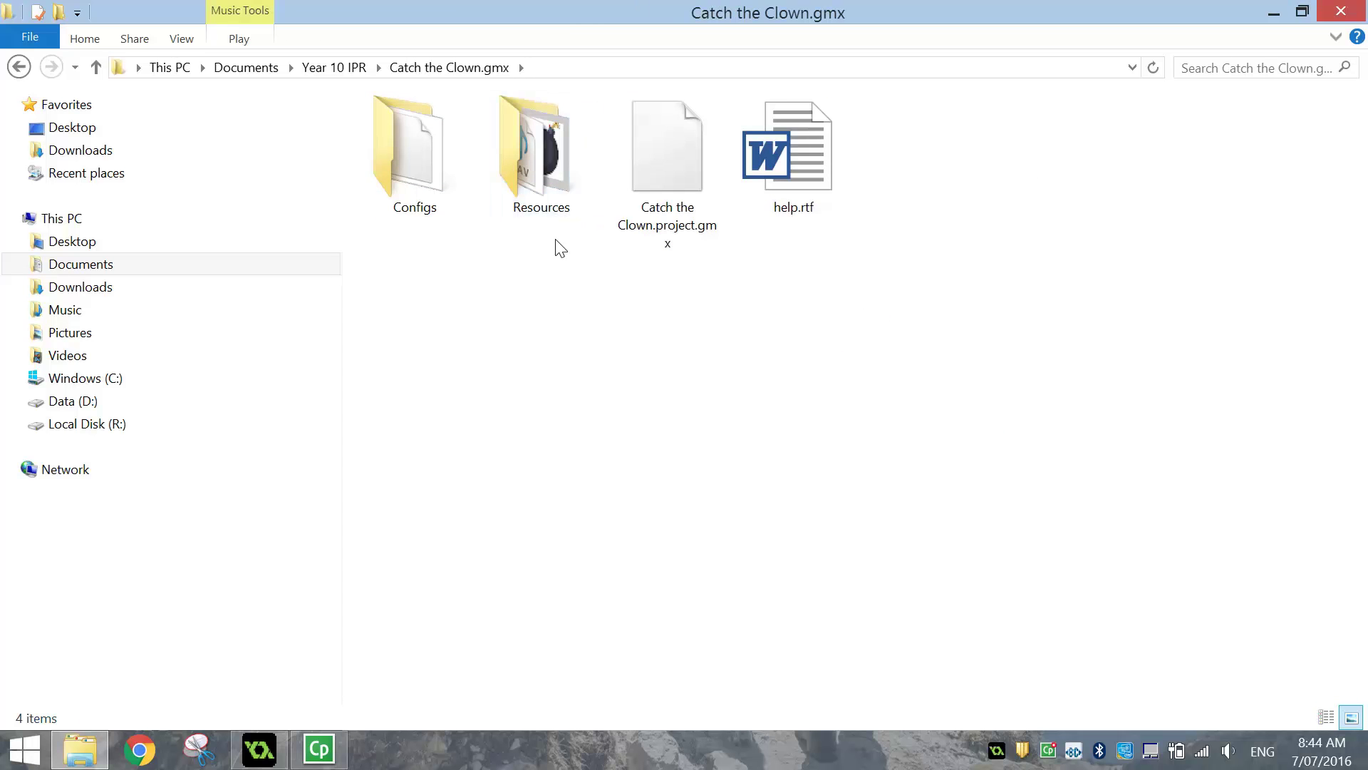
- Examine the background, sprite image and sound files in the project's copied Resources folder
double_click(547, 194)
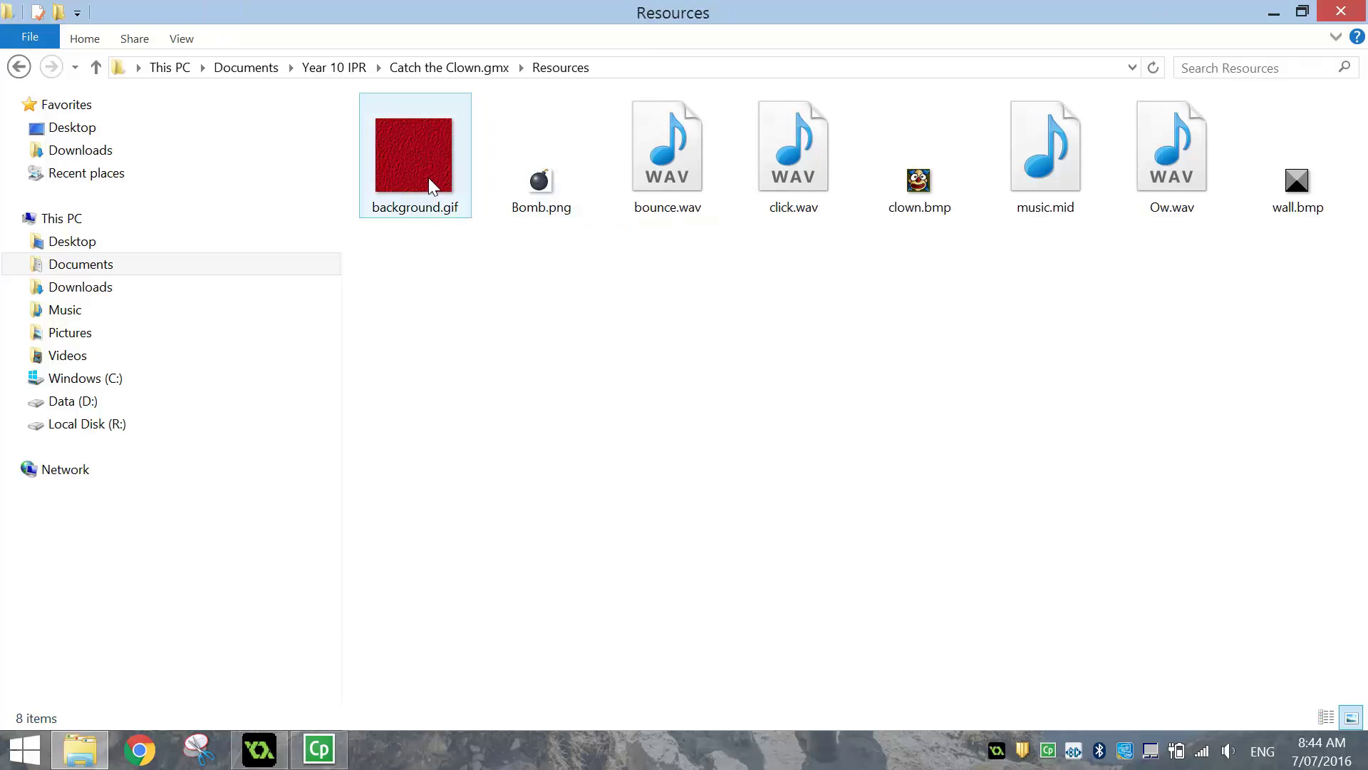
click(429, 178)
click(540, 175)
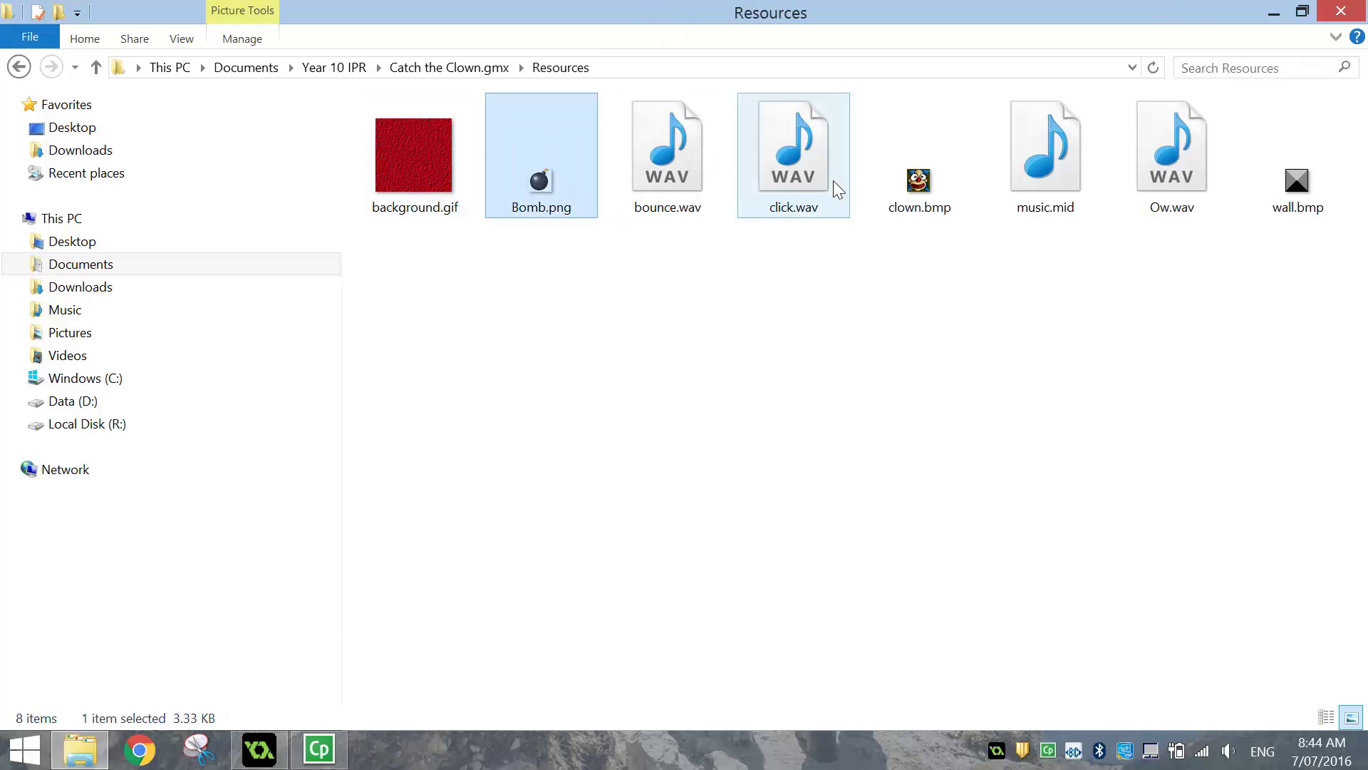
ctrl+click(1281, 181)
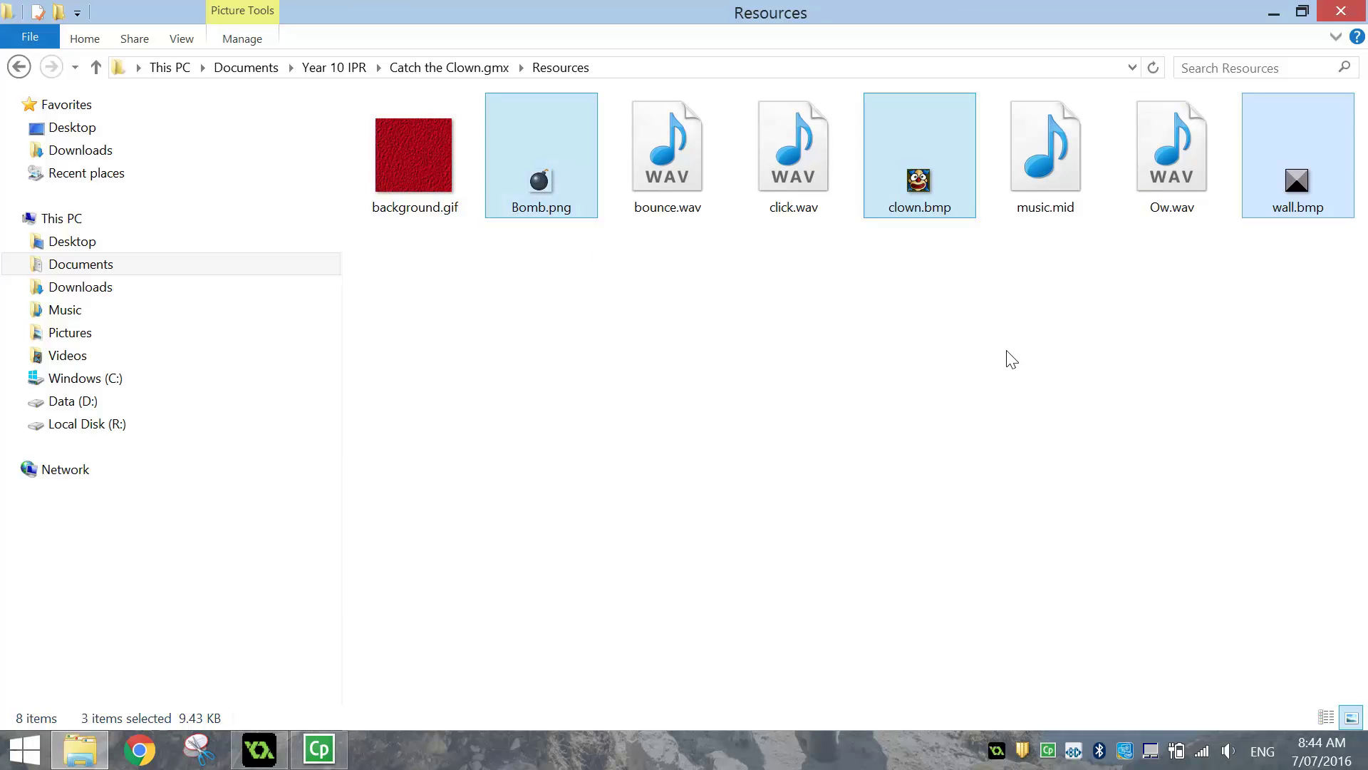
drag(661, 323, 844, 194)
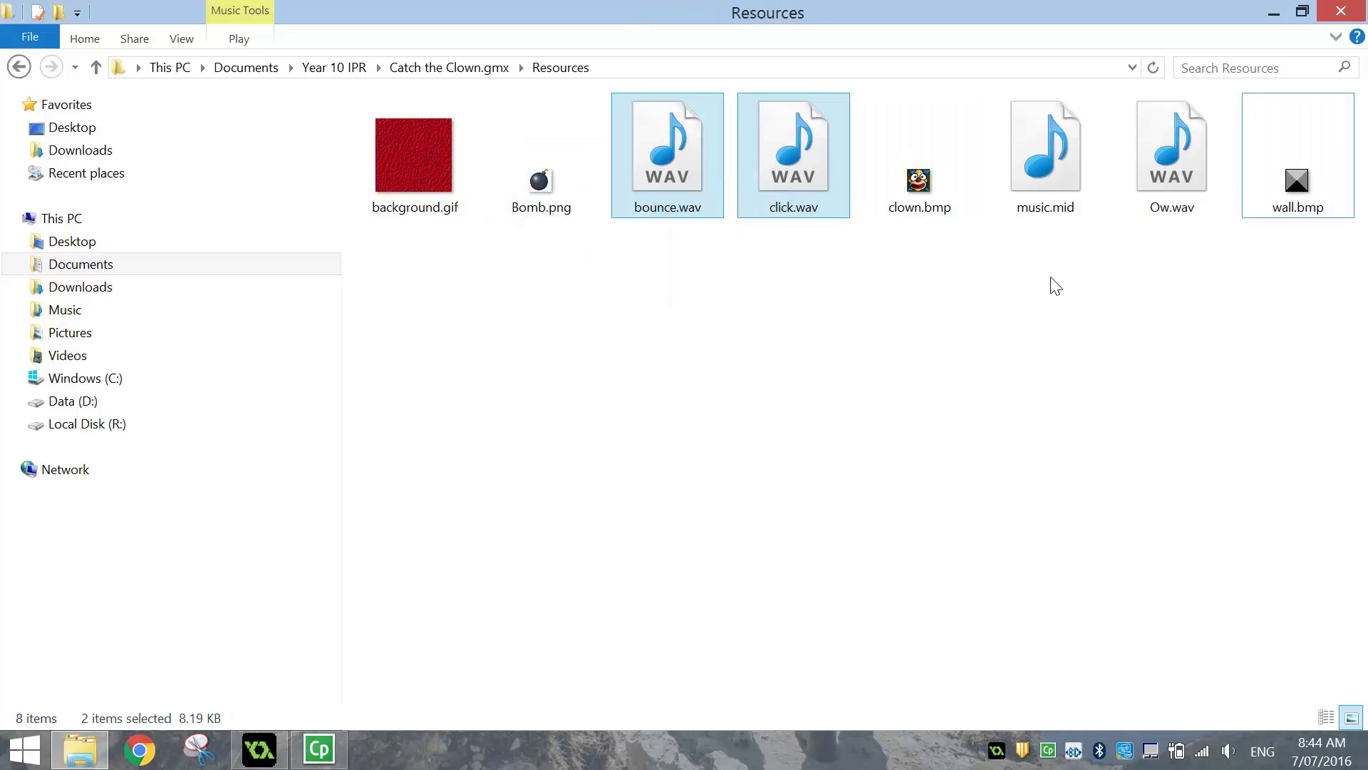
ctrl+drag(1050, 285, 1181, 181)
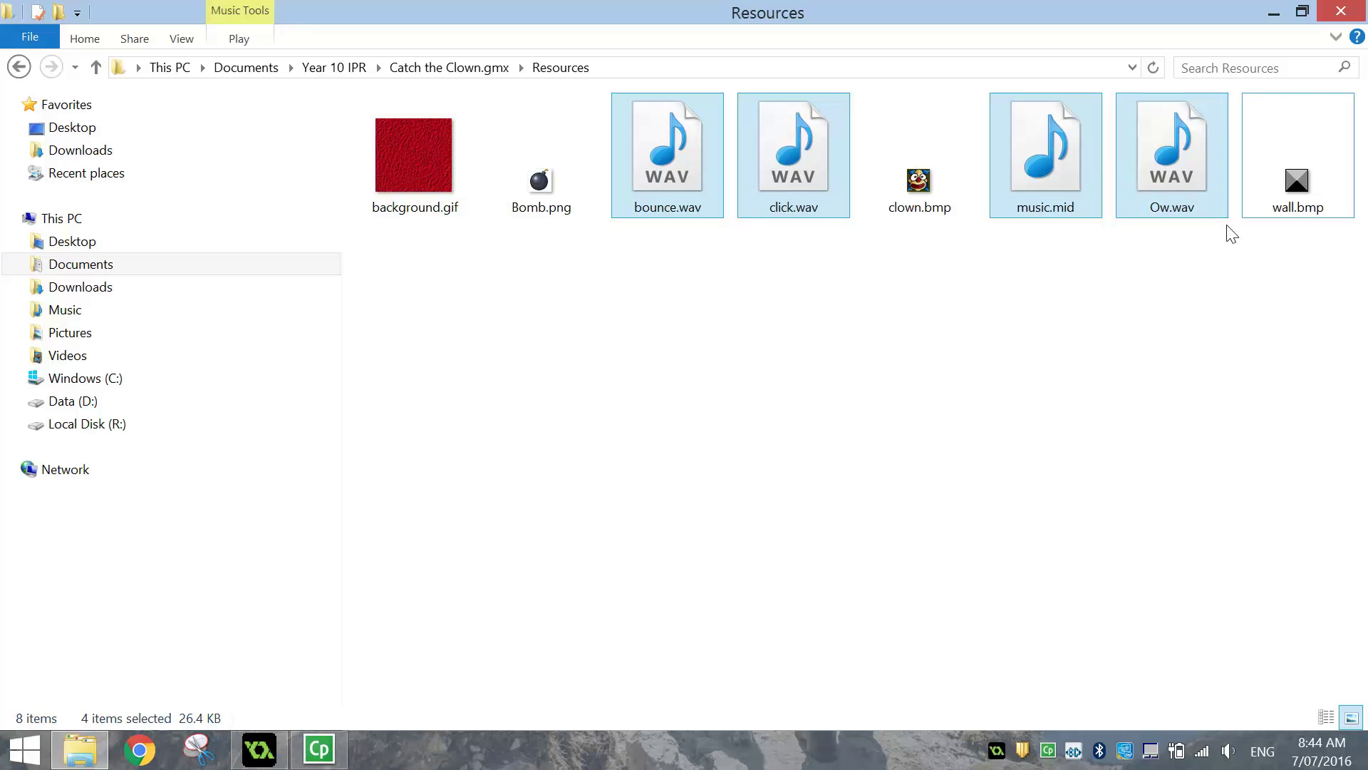
click(1040, 392)
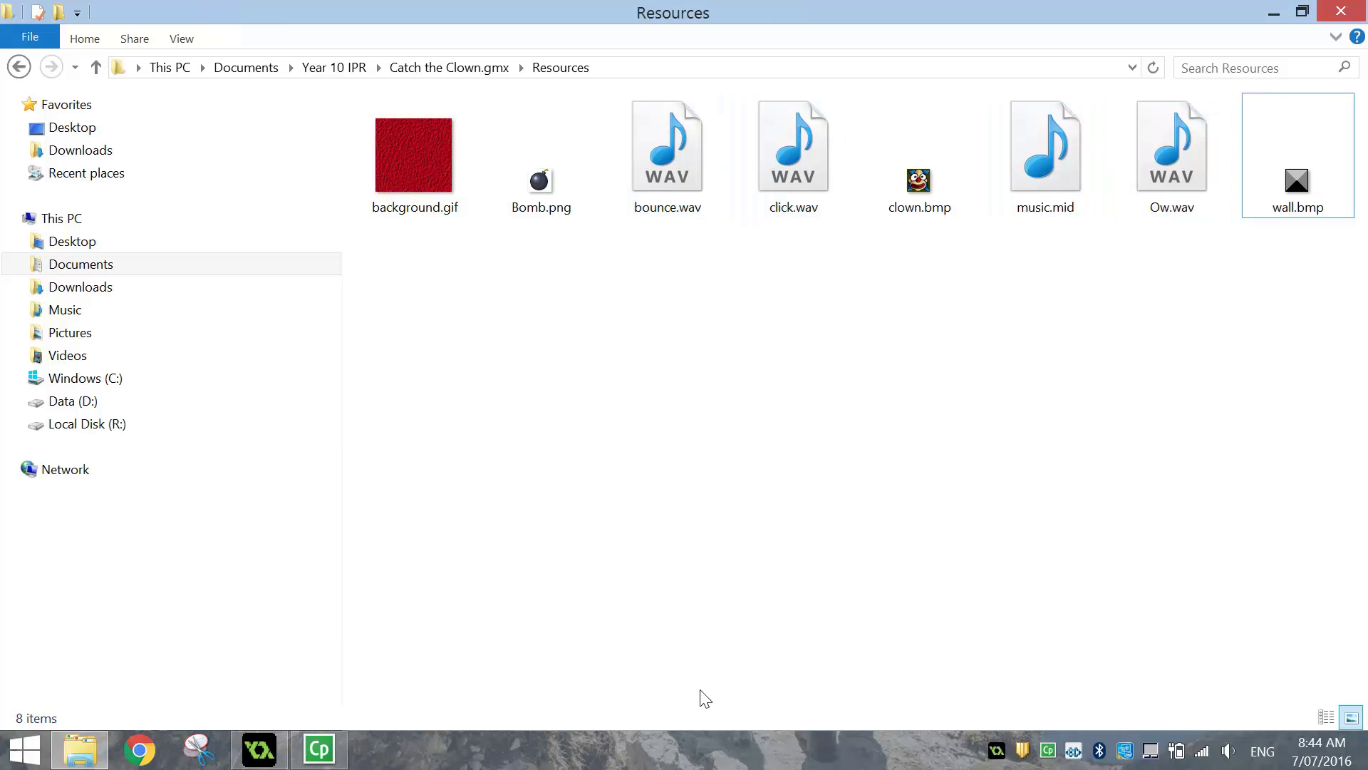
- Switch to GameMaker: Studio, create a sprite and load Bomb.png from Year 10 IPR, Catch the Clown.gmx, Resources with its background removed
click(261, 752)
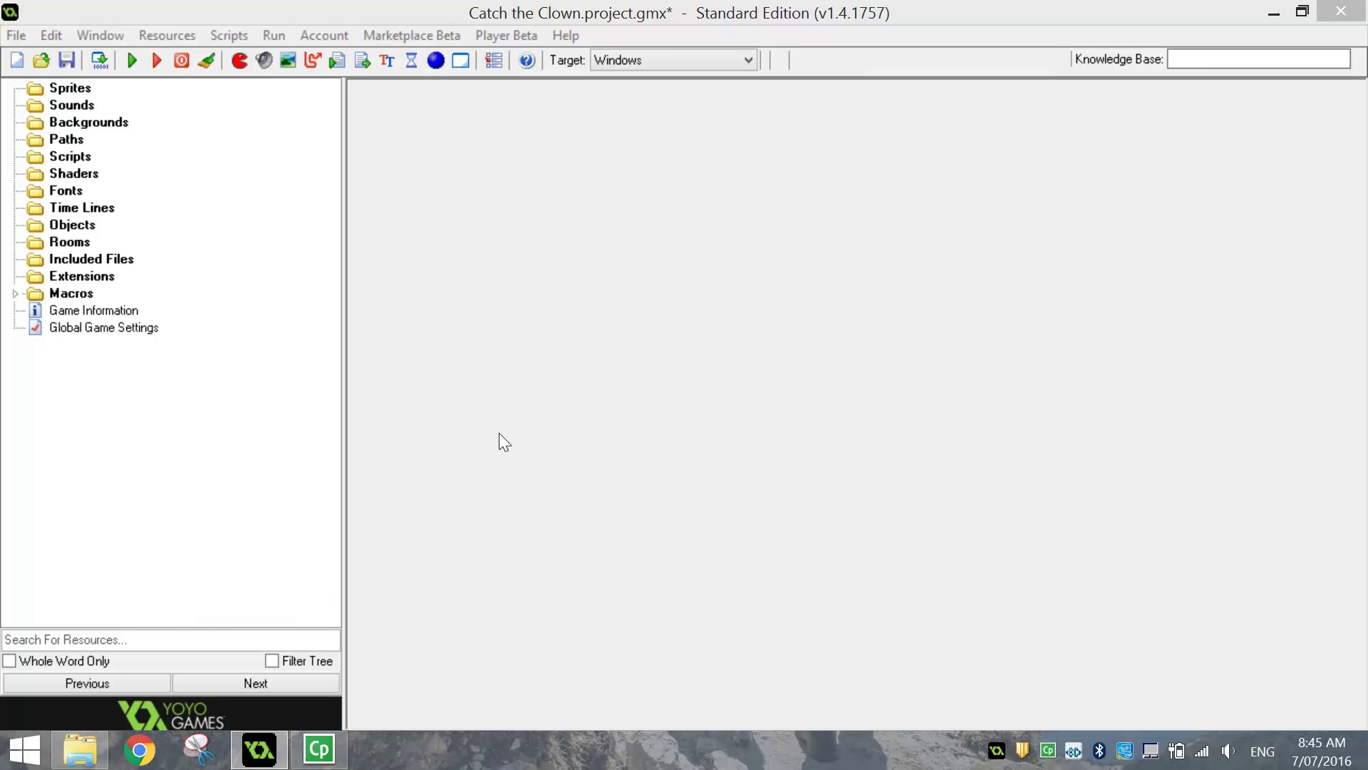
click(240, 64)
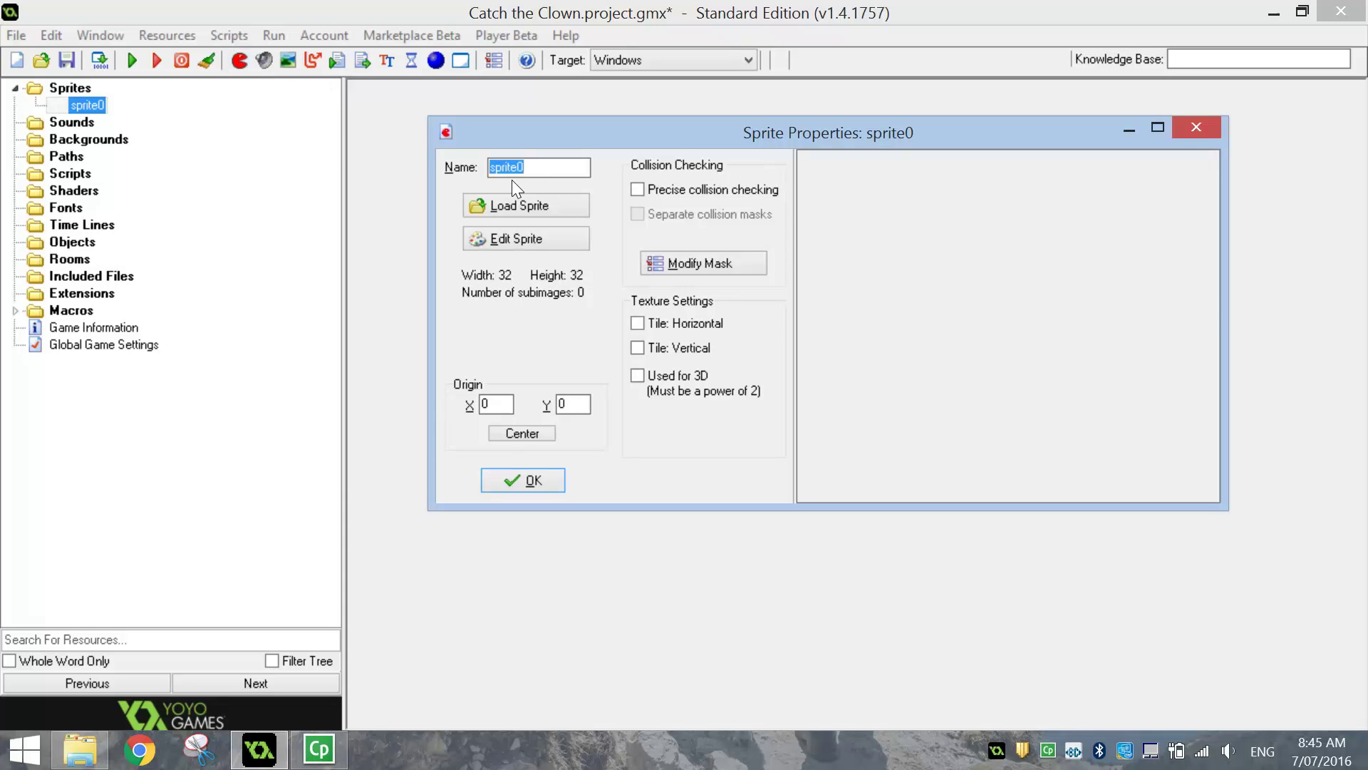
click(510, 202)
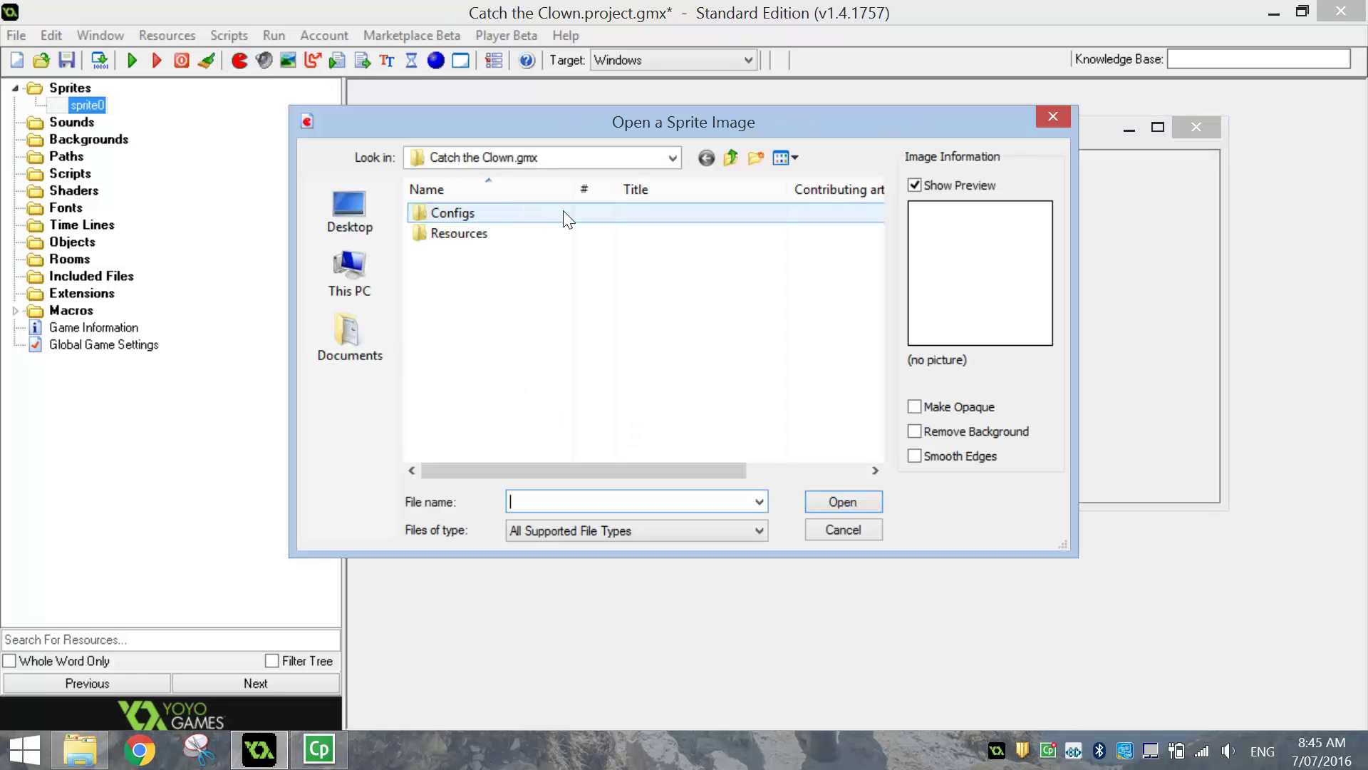
click(345, 338)
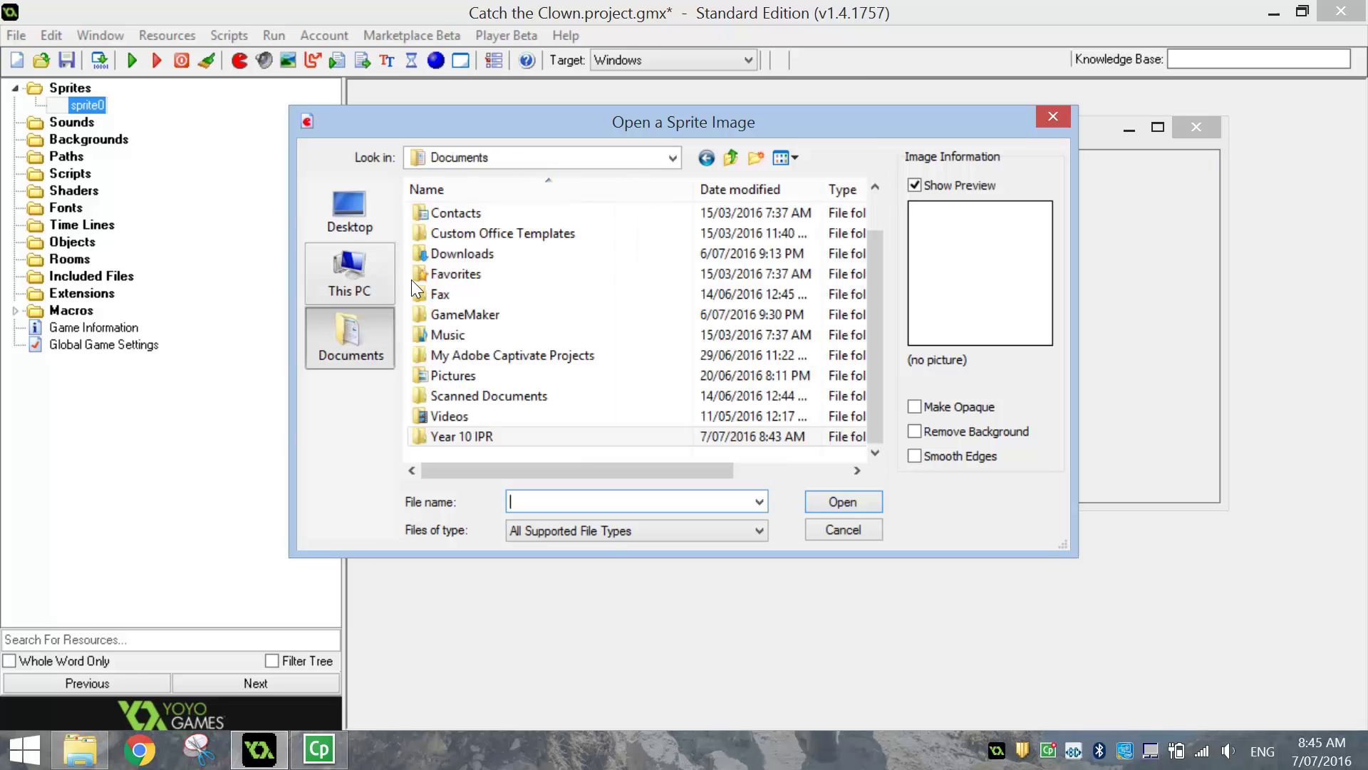
double_click(486, 436)
double_click(498, 214)
double_click(478, 232)
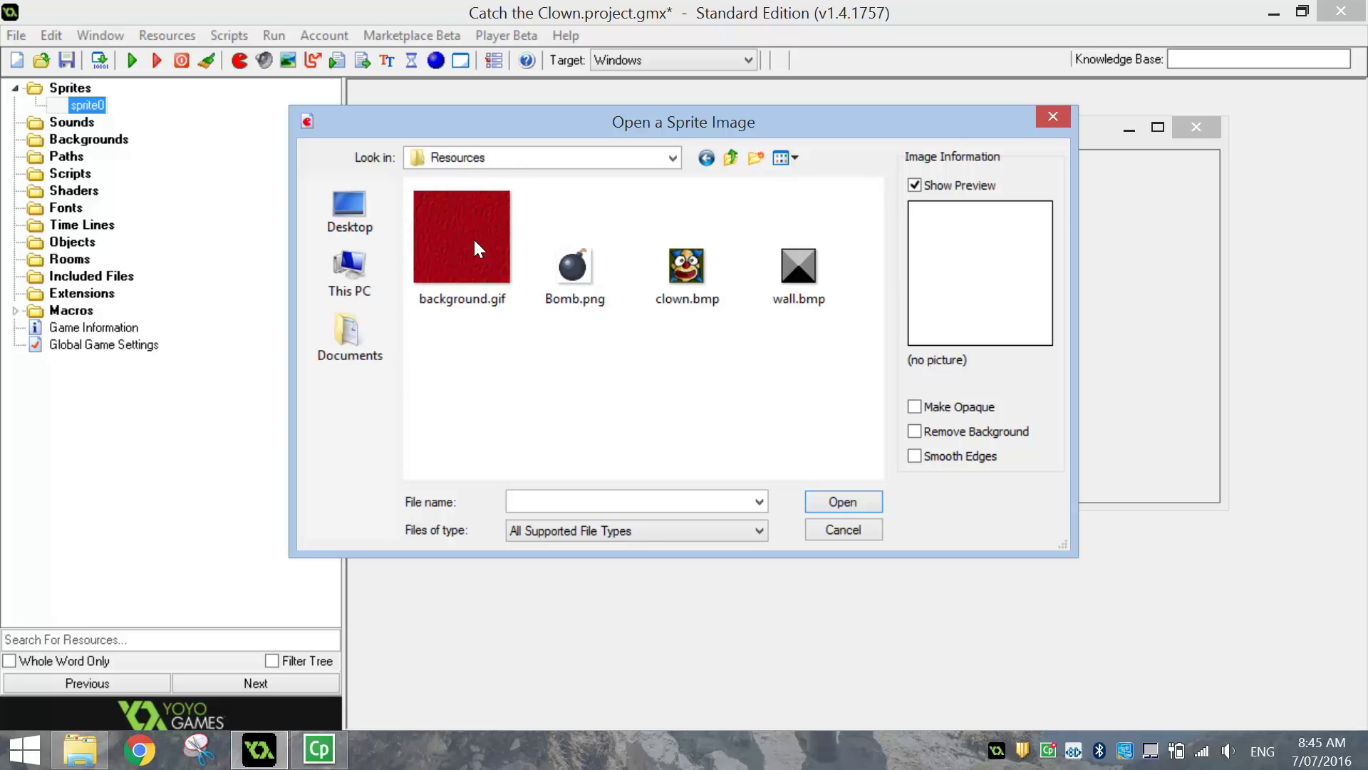
click(581, 285)
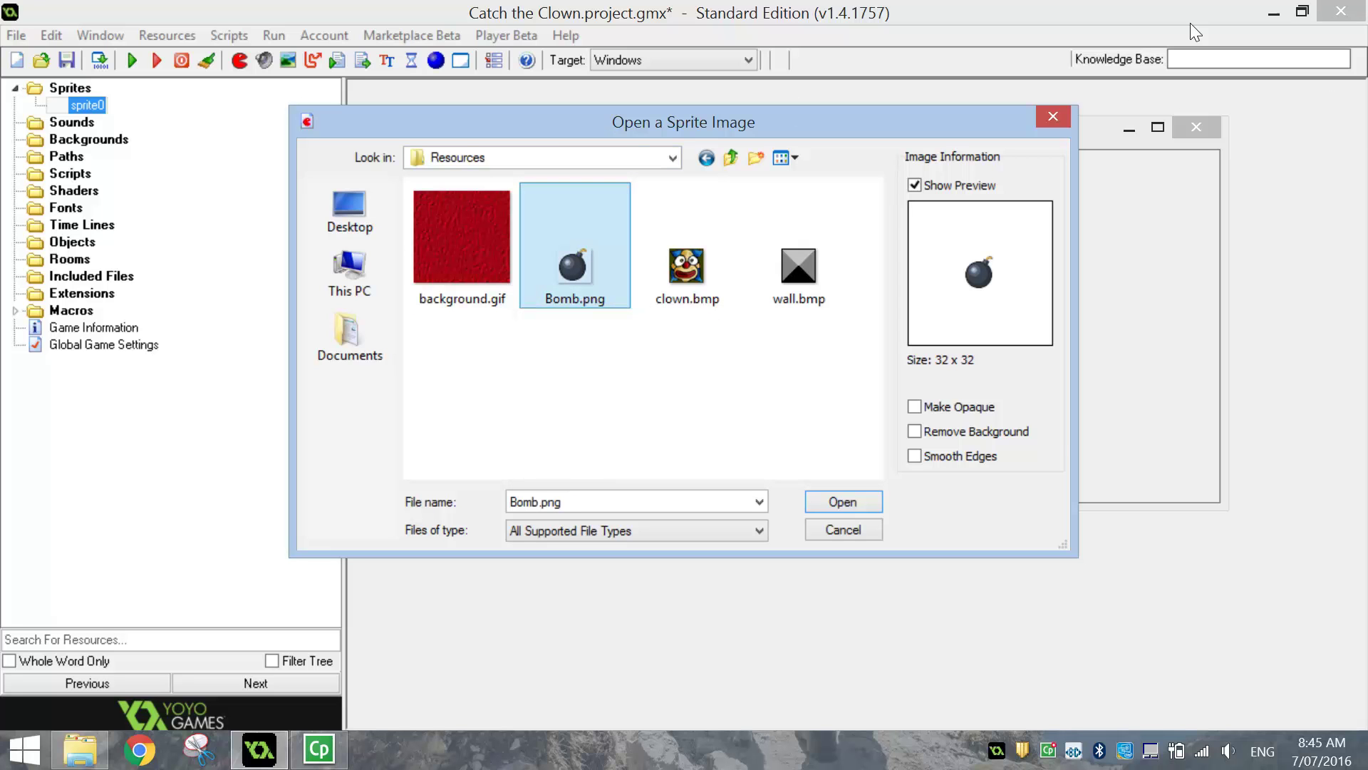
click(1027, 432)
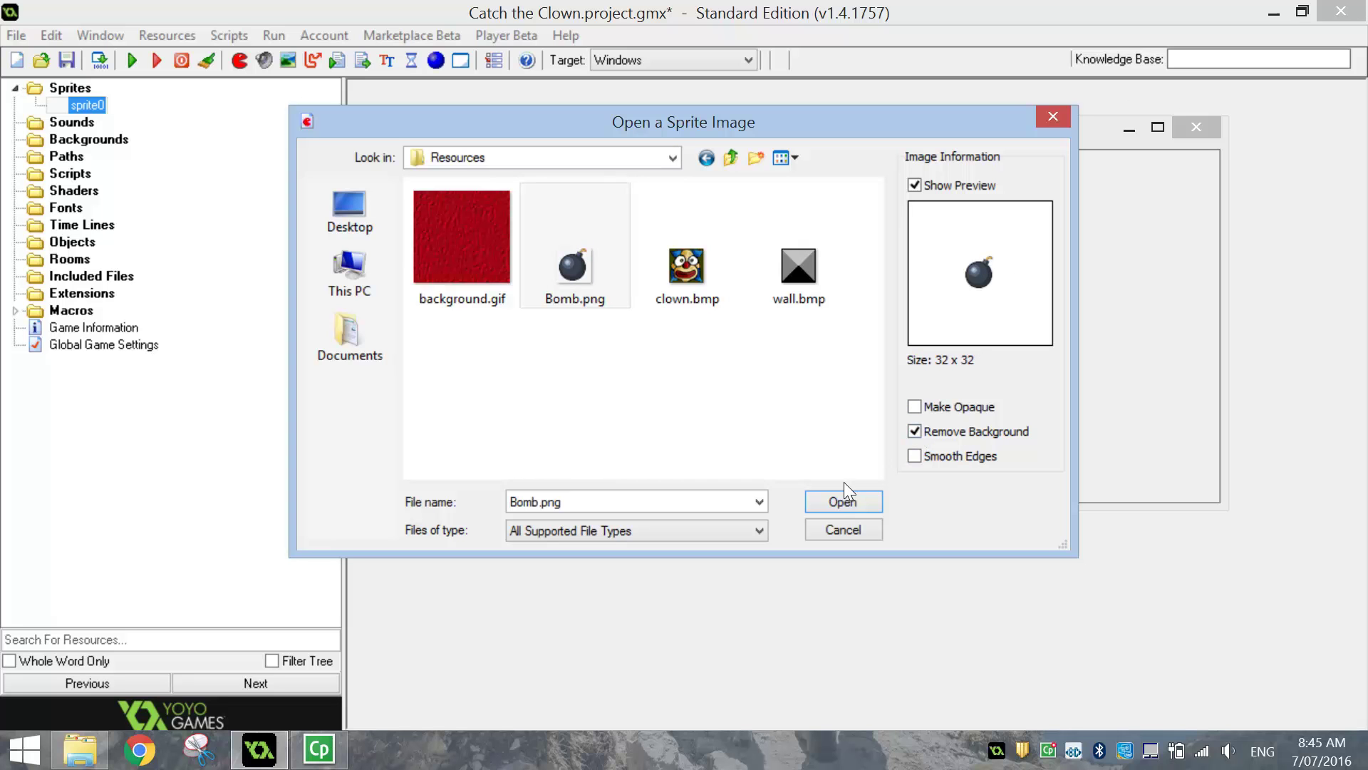
click(840, 503)
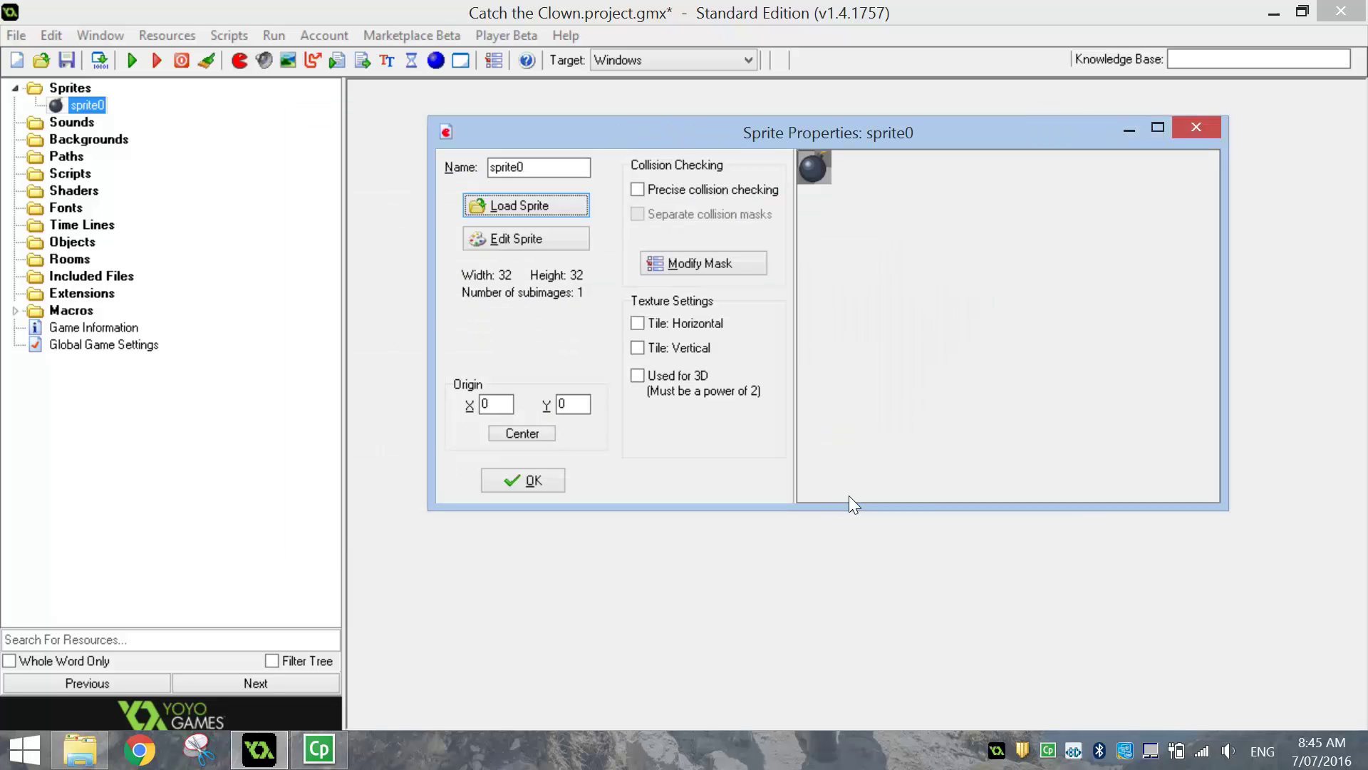
- Name the bomb sprite spr_bomb and accept its properties
drag(526, 167, 488, 167)
text(spr_bomb)
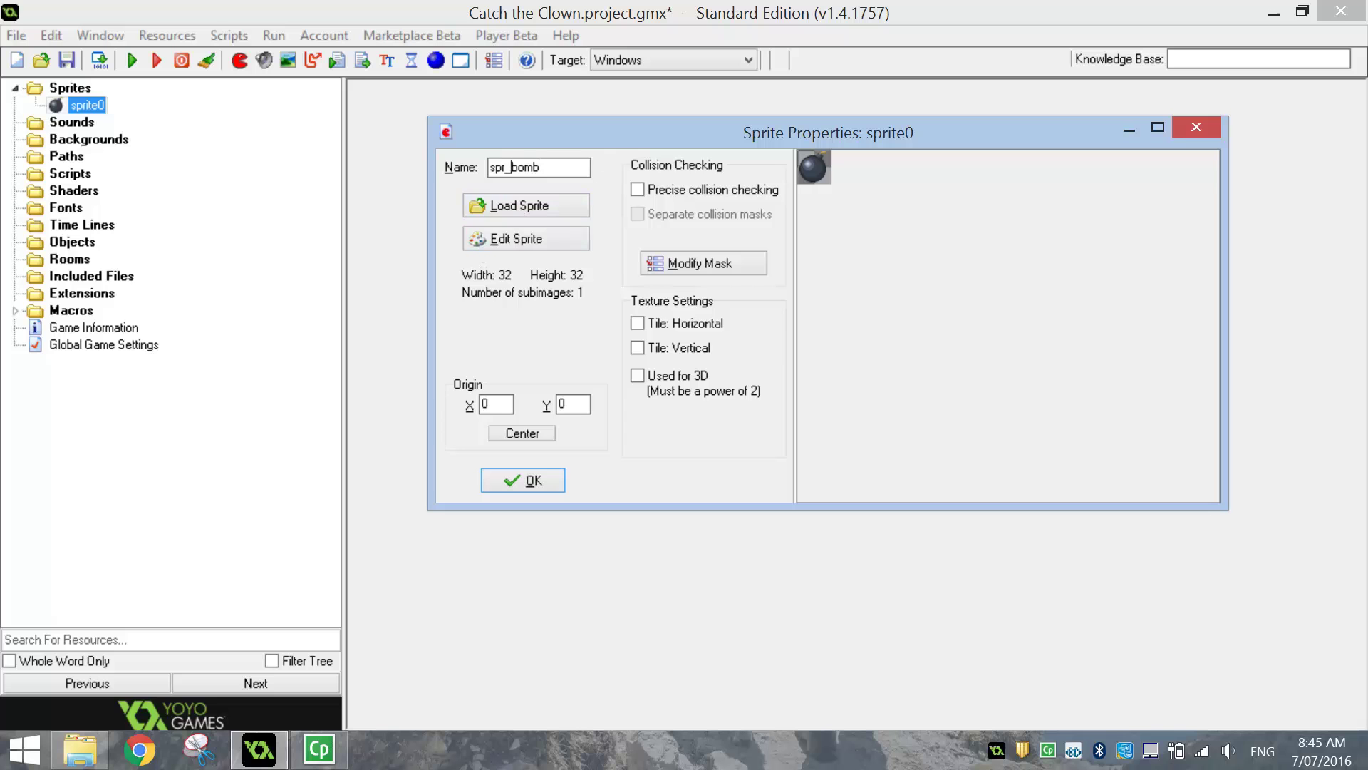
click(503, 166)
key(End)
click(503, 476)
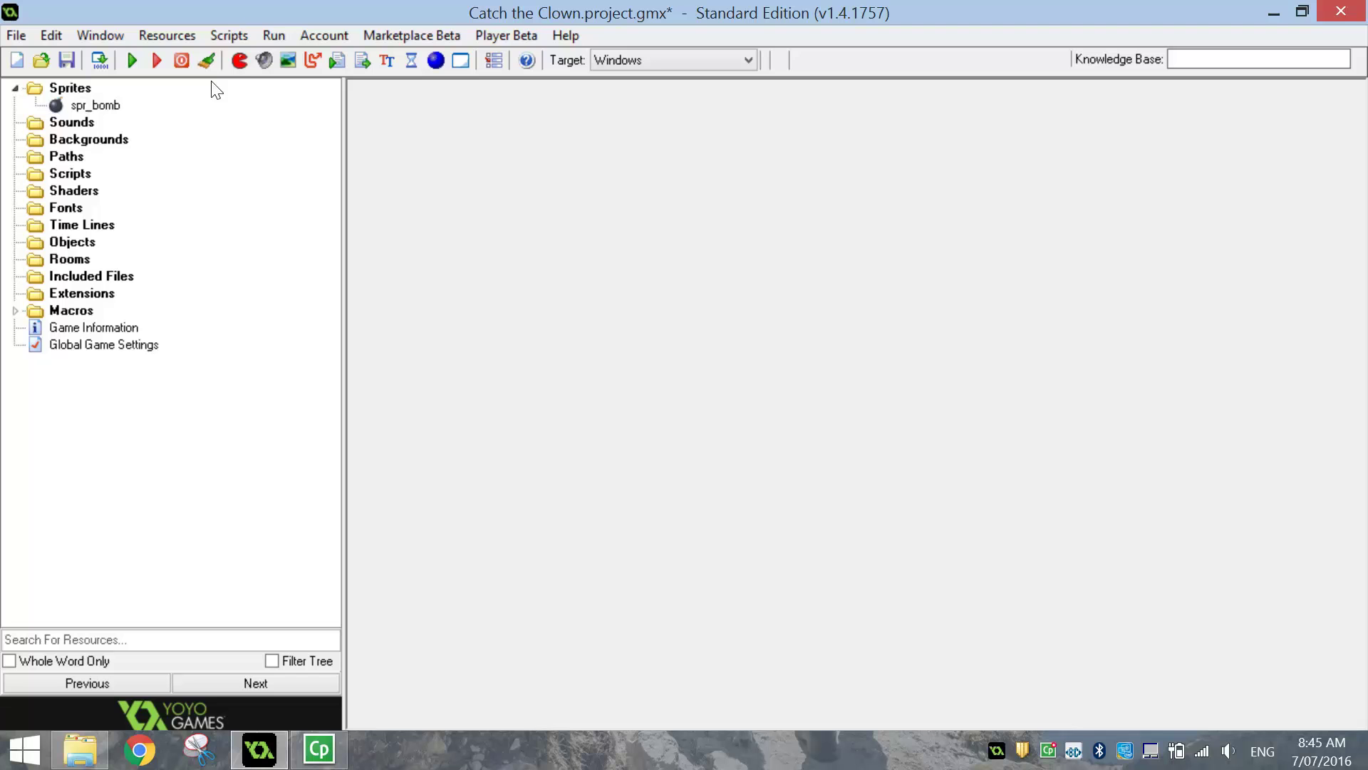
- Create a sprite named spr_clown from clown.bmp in the Resources folder, with its background removed
click(239, 62)
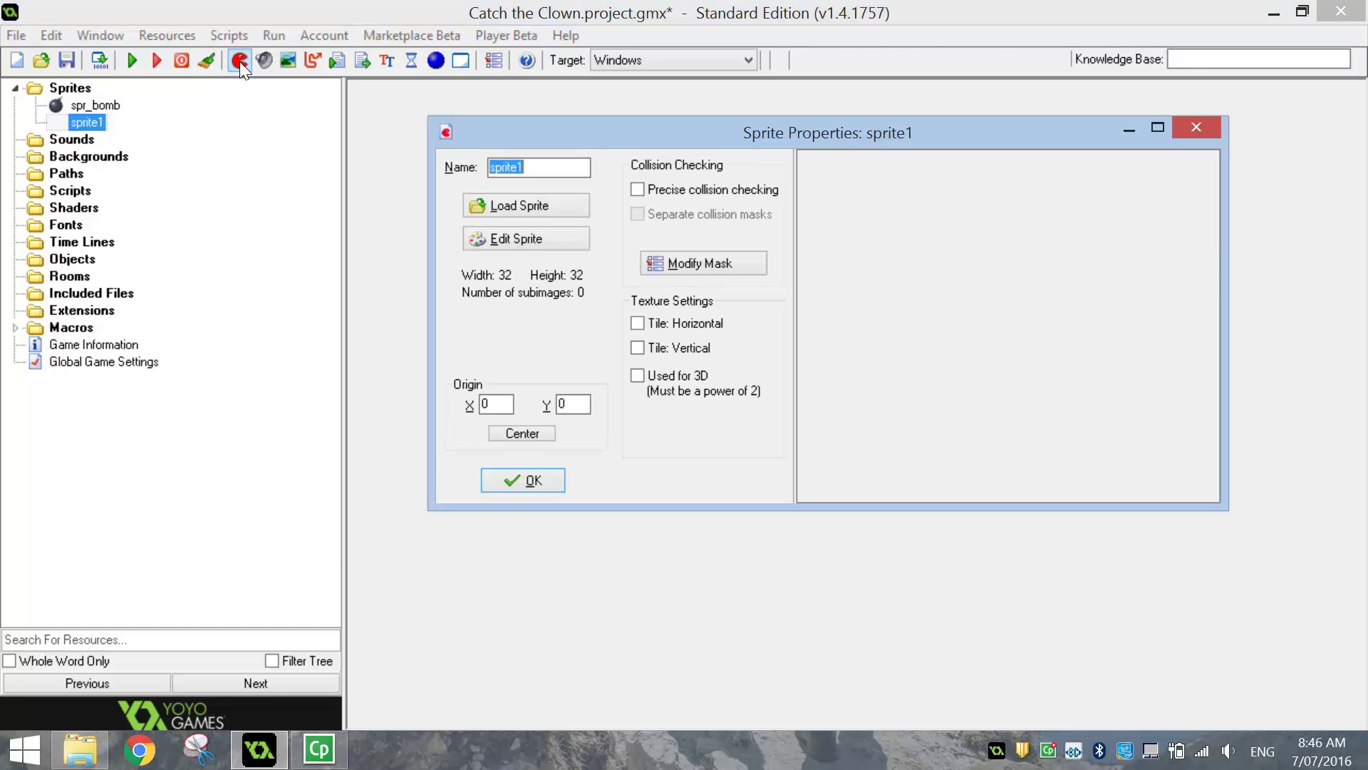
click(480, 199)
click(688, 265)
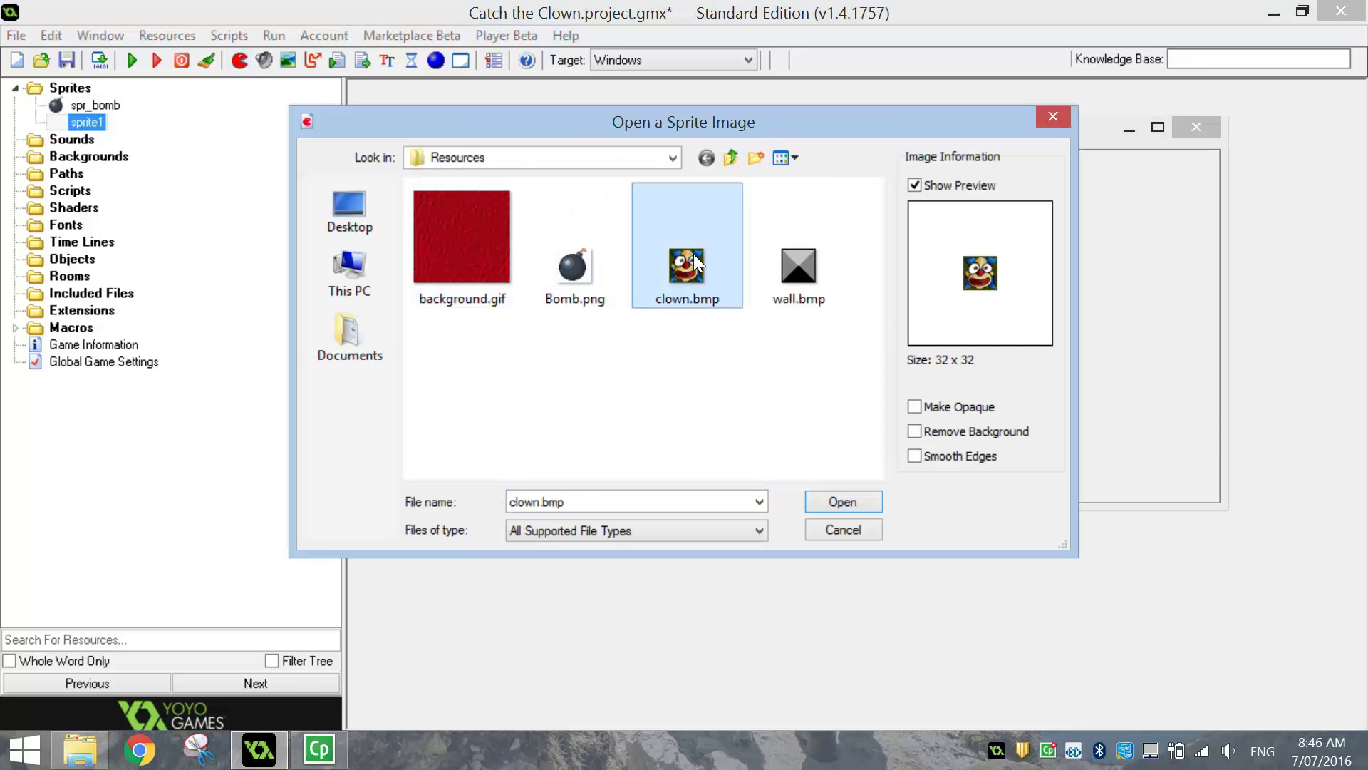
click(915, 432)
click(915, 432)
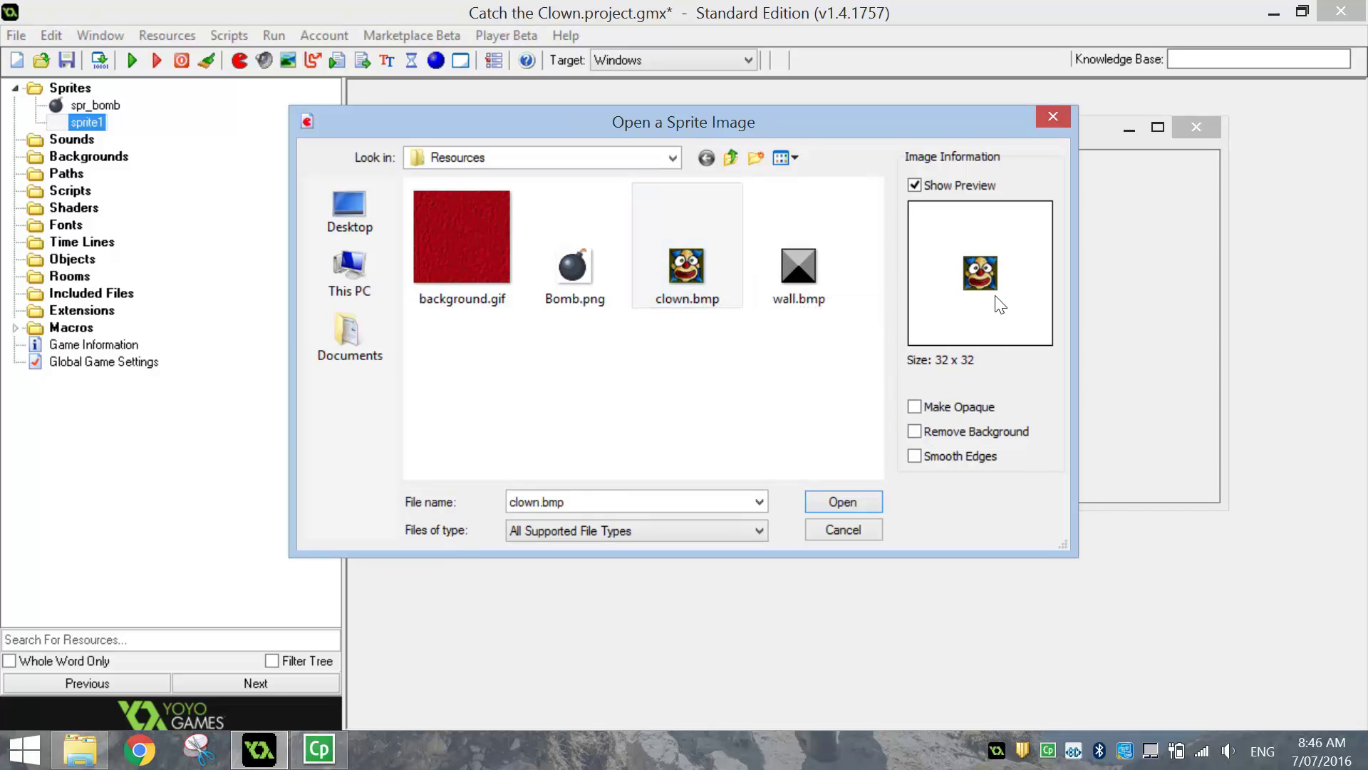
click(915, 431)
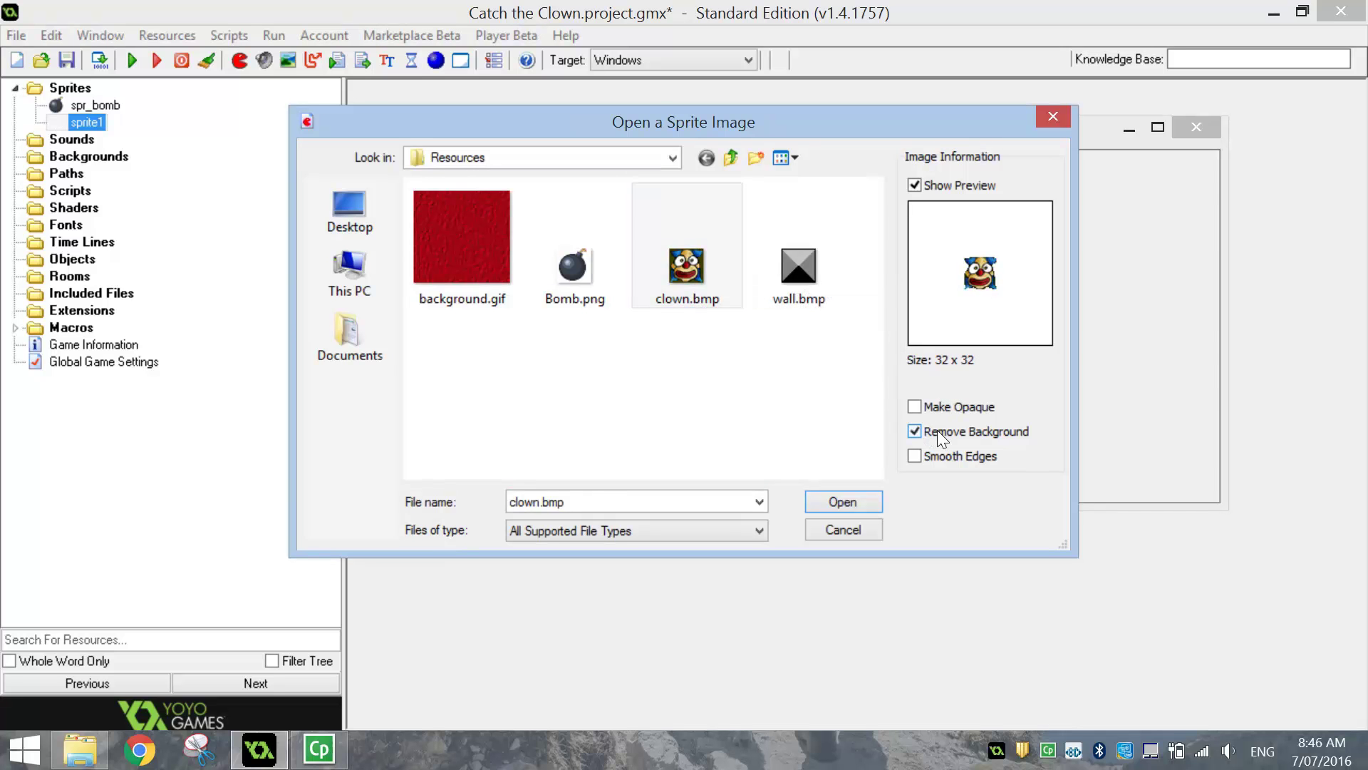
click(866, 501)
double_click(507, 168)
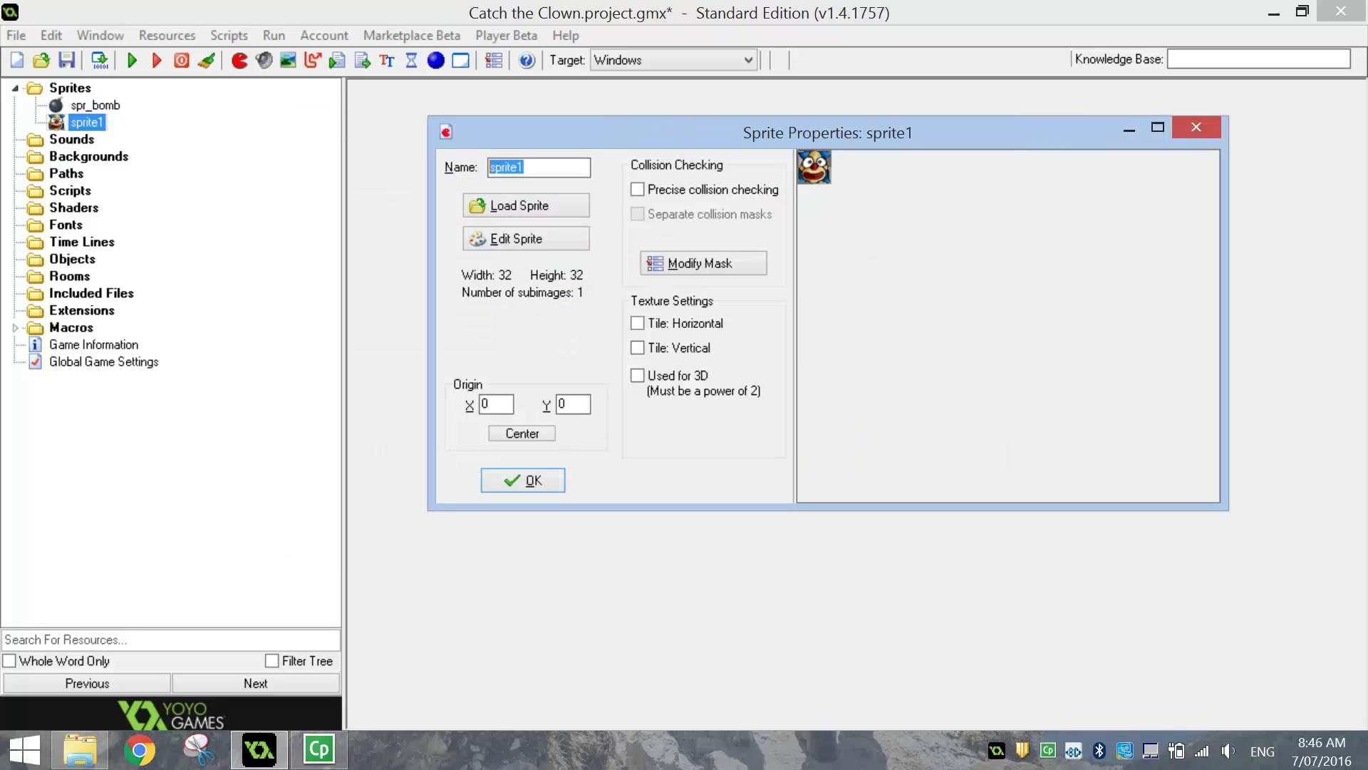
text(spr_clown)
click(499, 473)
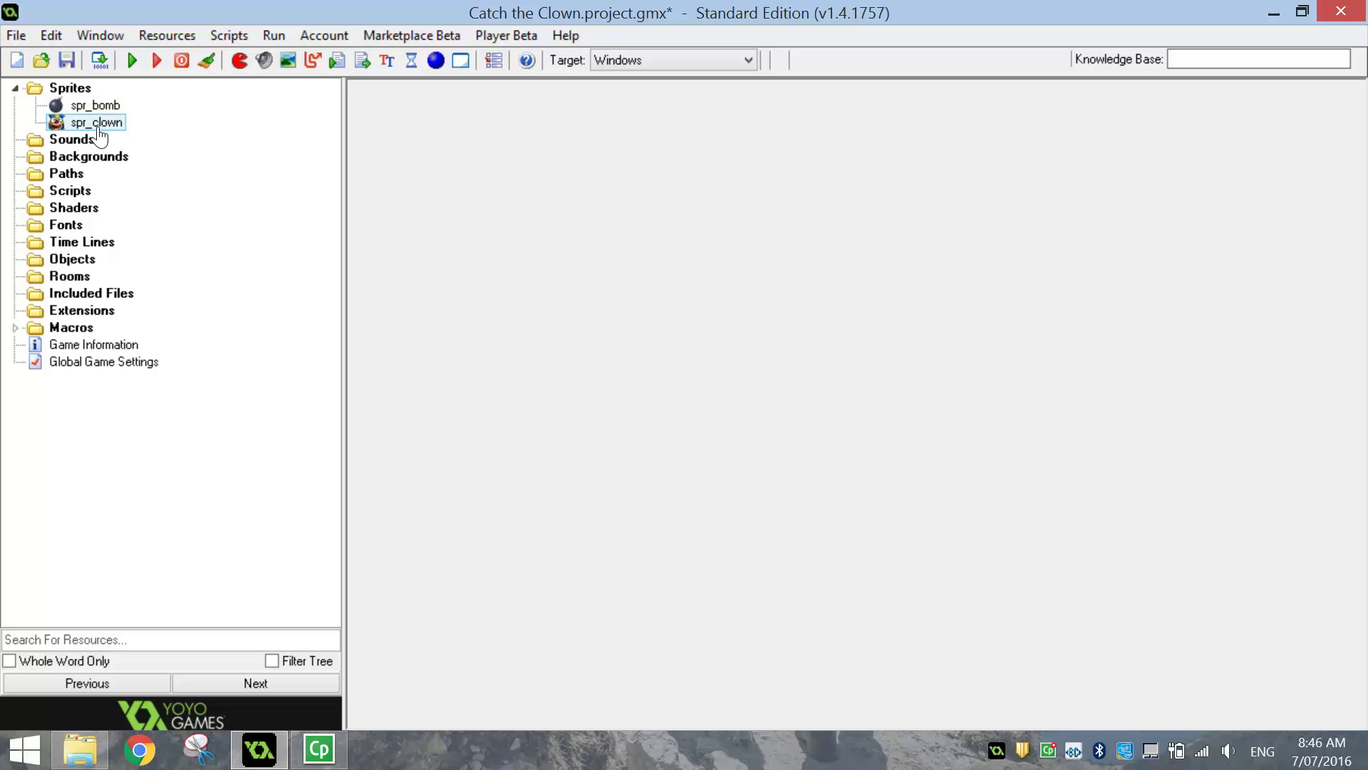
- Create a sprite named spr_wall from wall.bmp, with background removal turned off
click(240, 62)
click(532, 196)
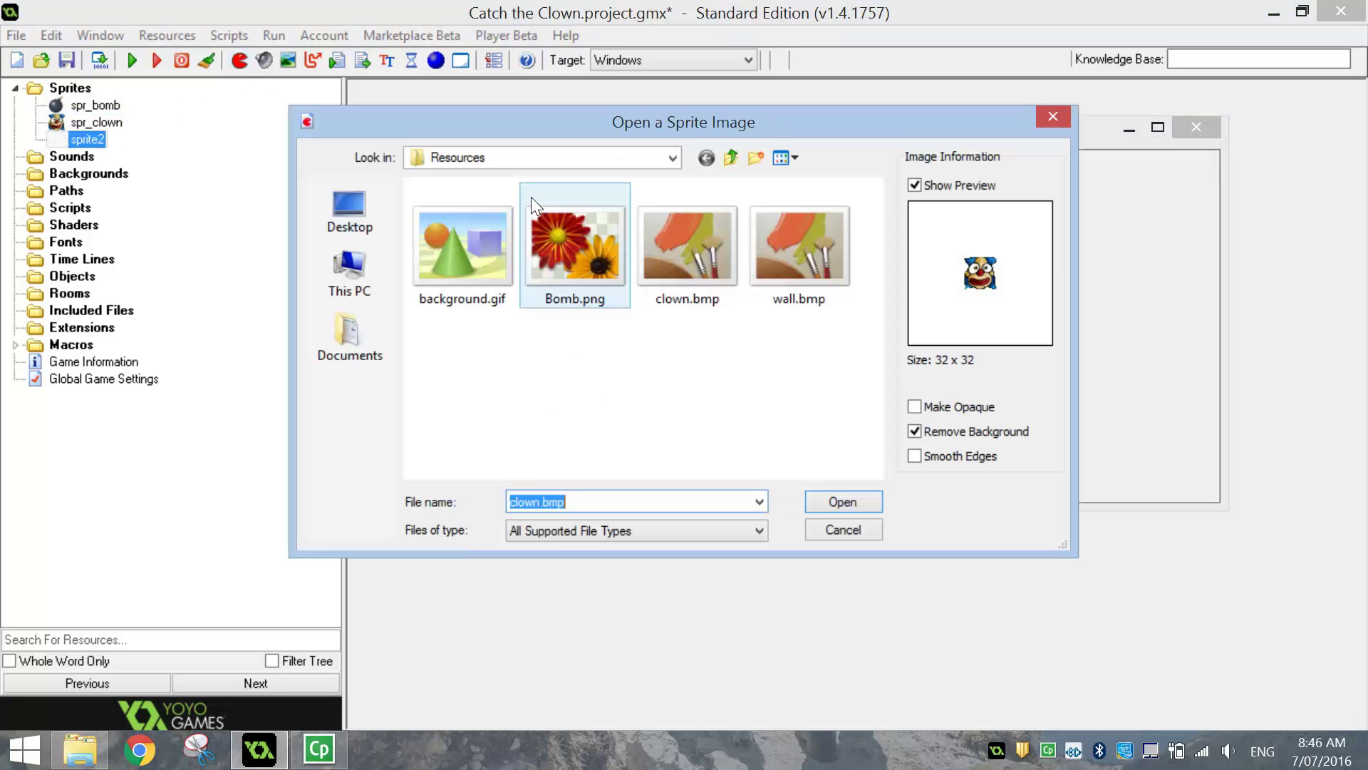
click(815, 275)
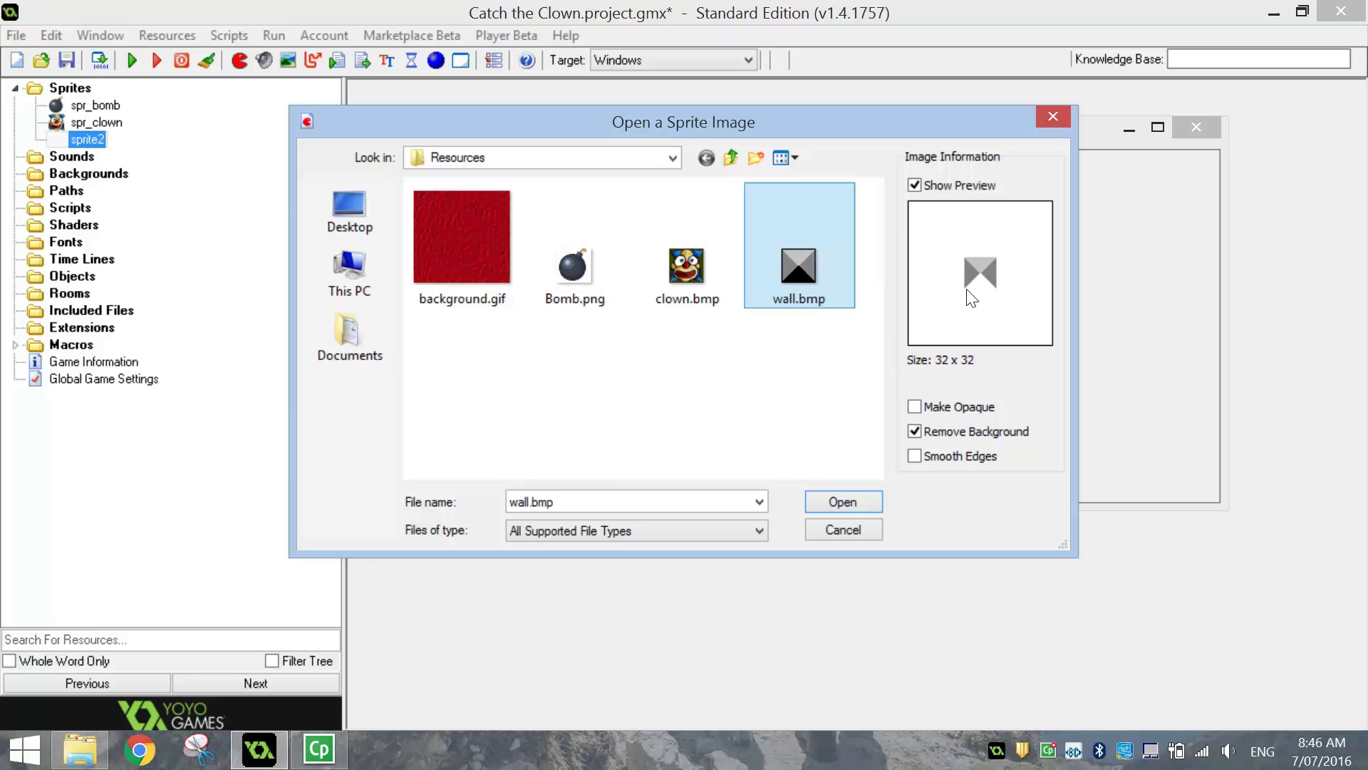
click(946, 431)
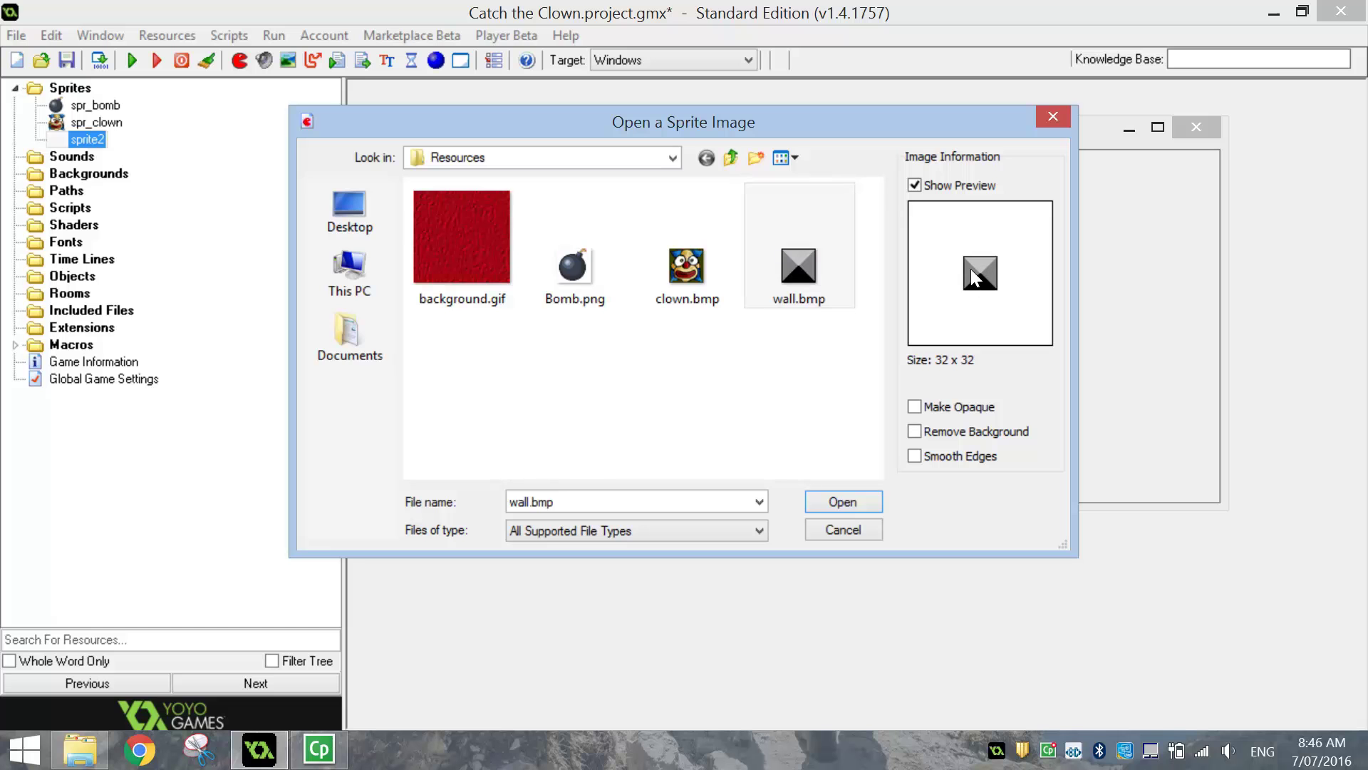
click(838, 501)
drag(538, 168, 393, 151)
text(spr_wall)
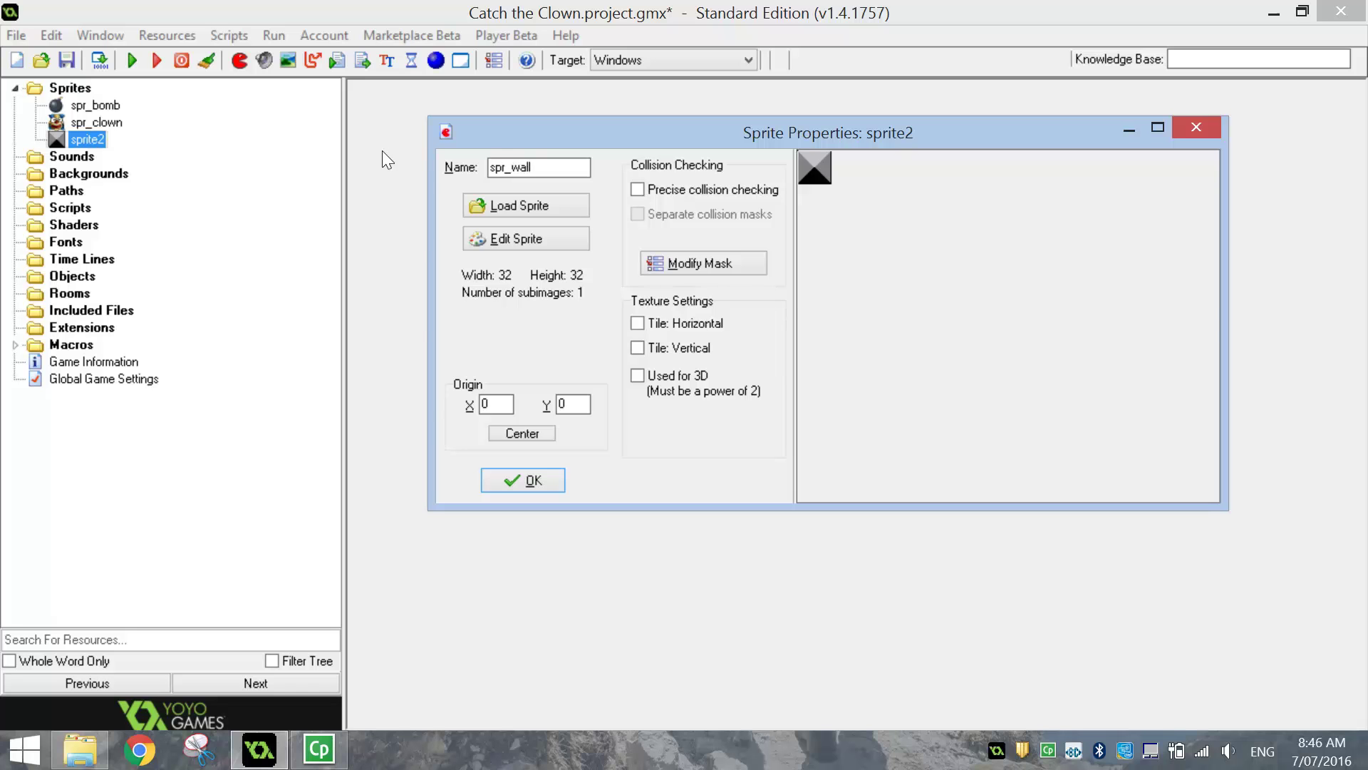
click(512, 480)
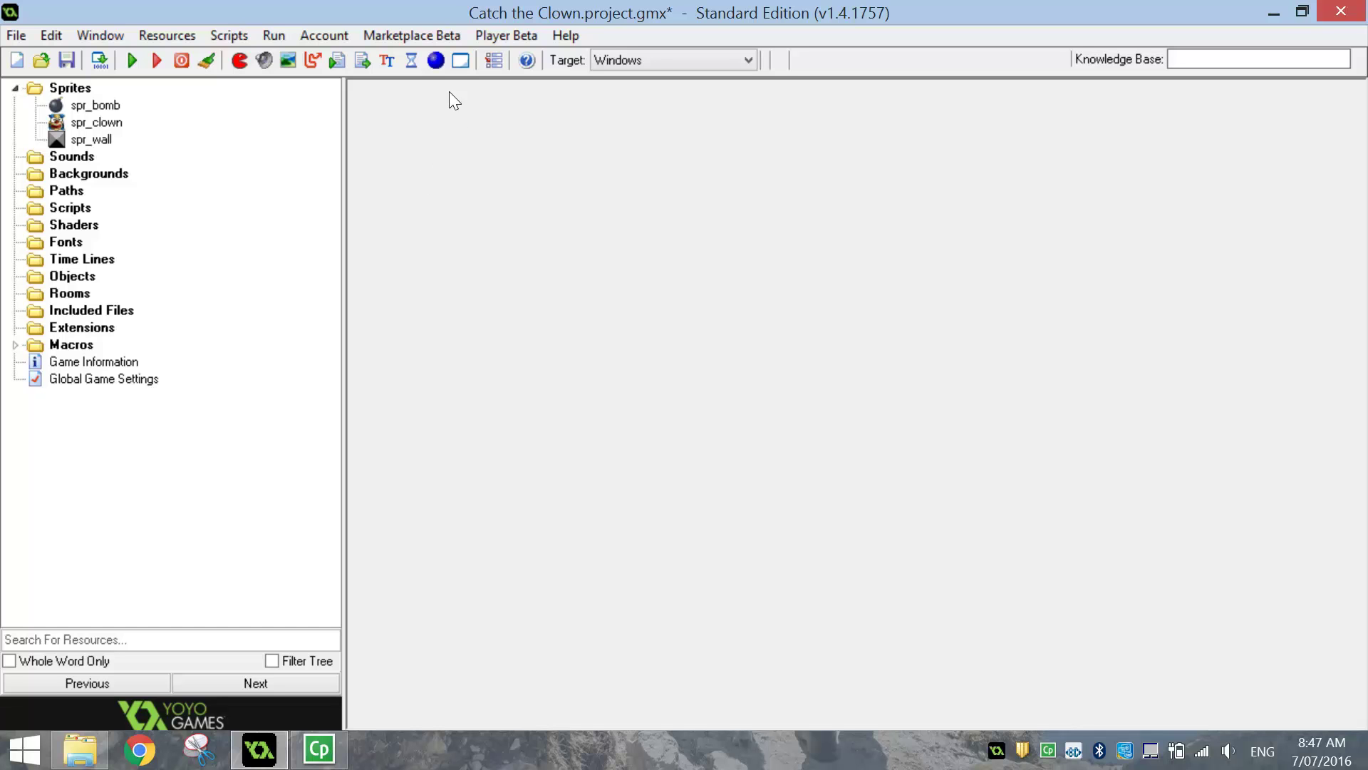
- Create an object named obj_bomb and assign it the spr_bomb sprite
click(437, 61)
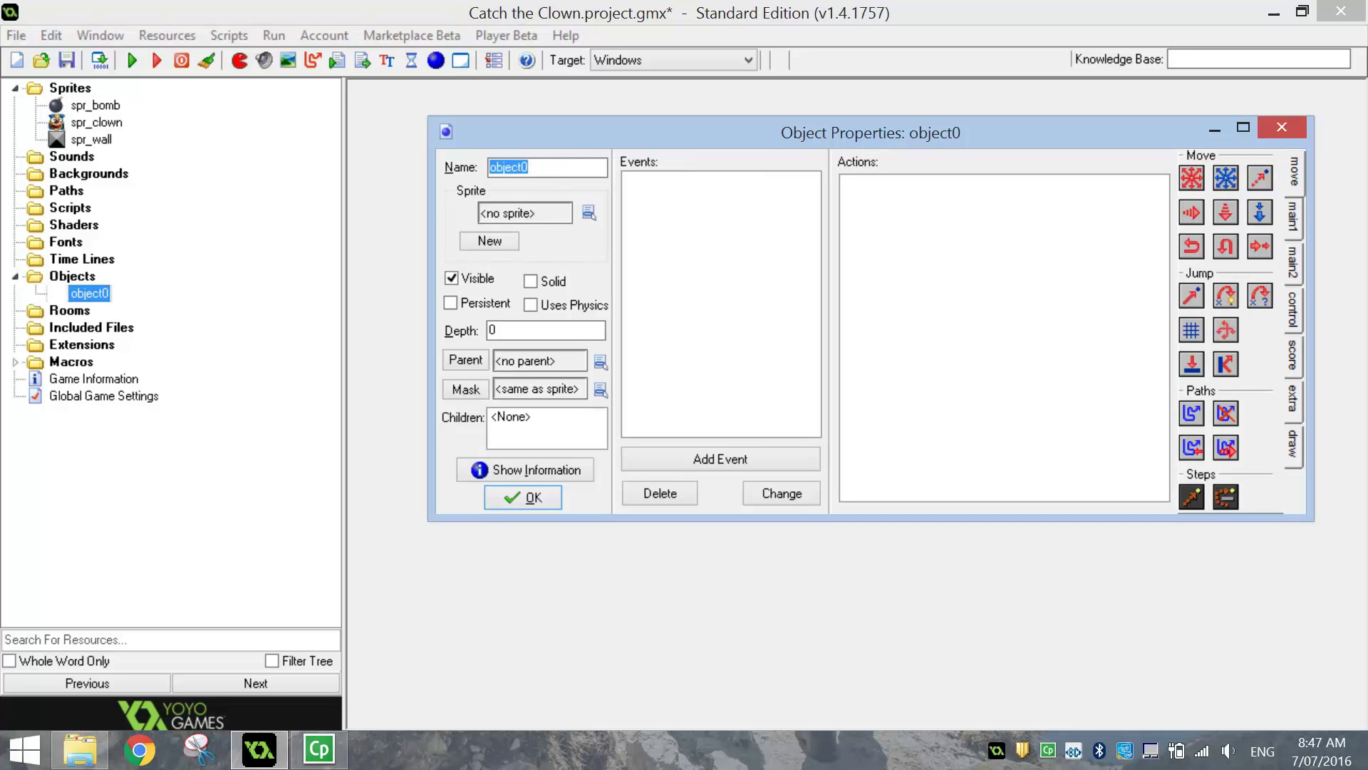
text(obj_bomb)
click(501, 213)
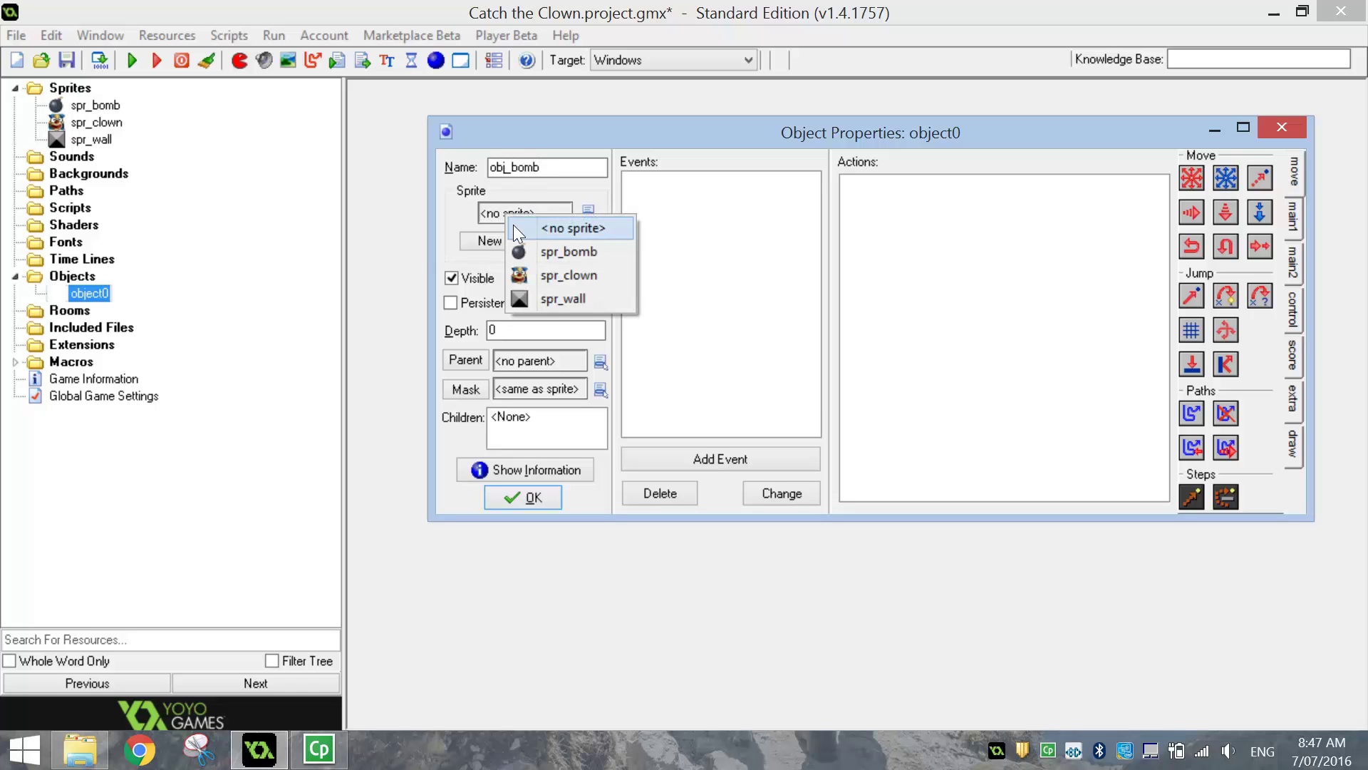
click(568, 251)
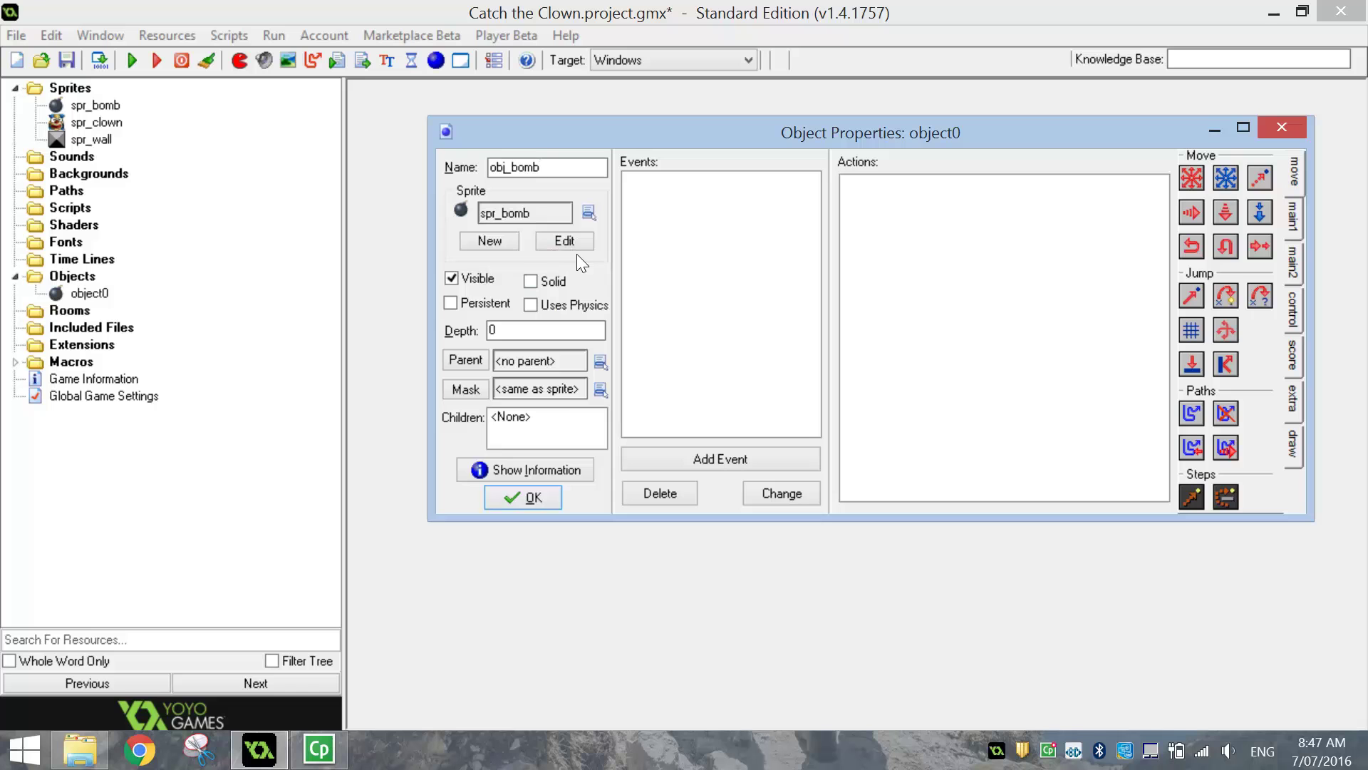
click(531, 498)
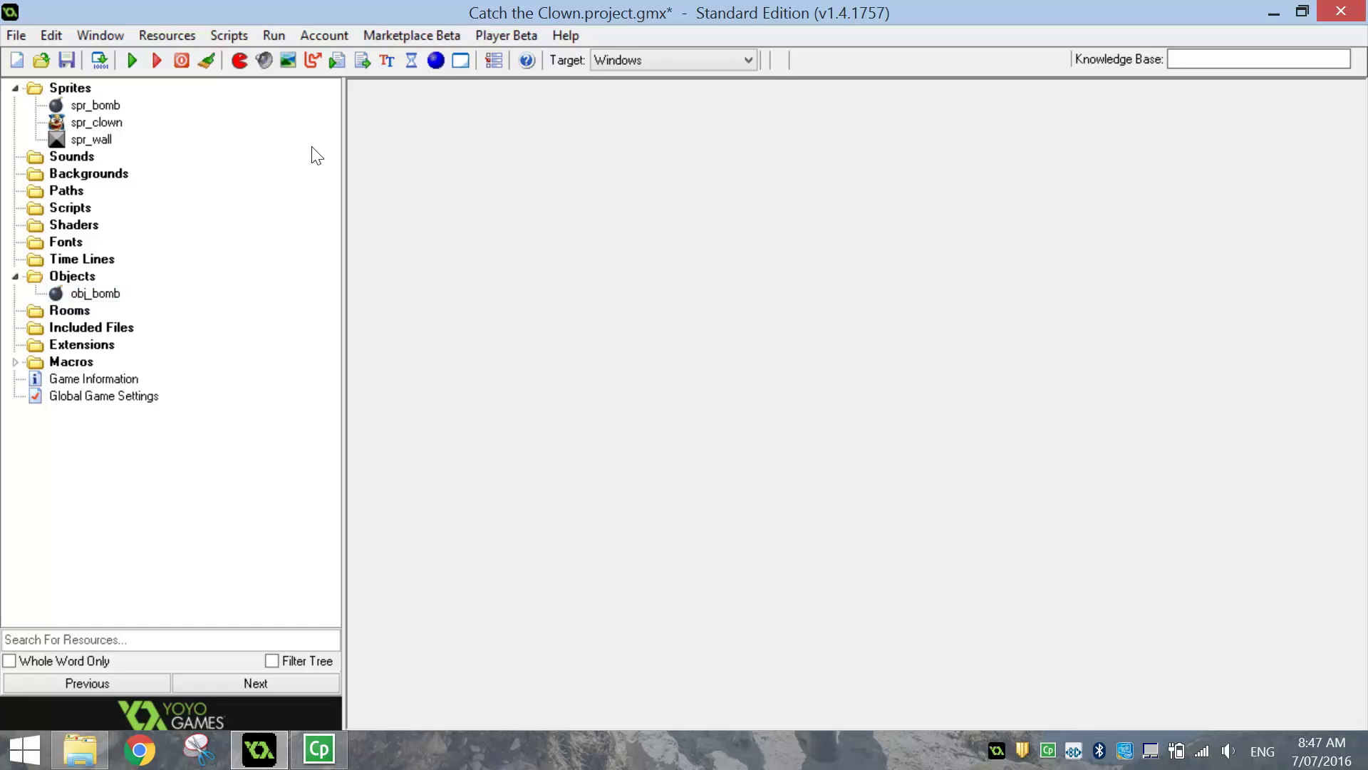
- Create an object named obj_clown and assign it the spr_clown sprite
click(435, 60)
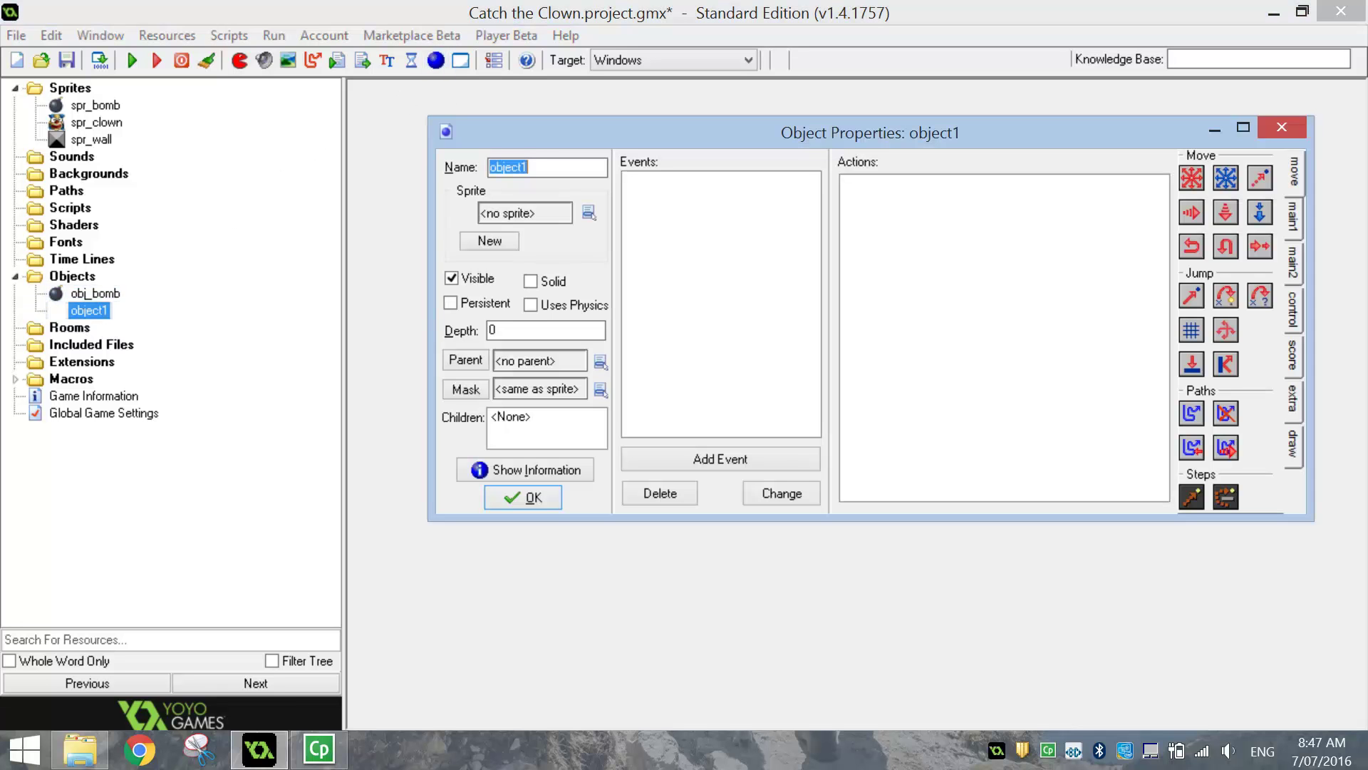
text(obj_clown)
click(566, 210)
click(609, 267)
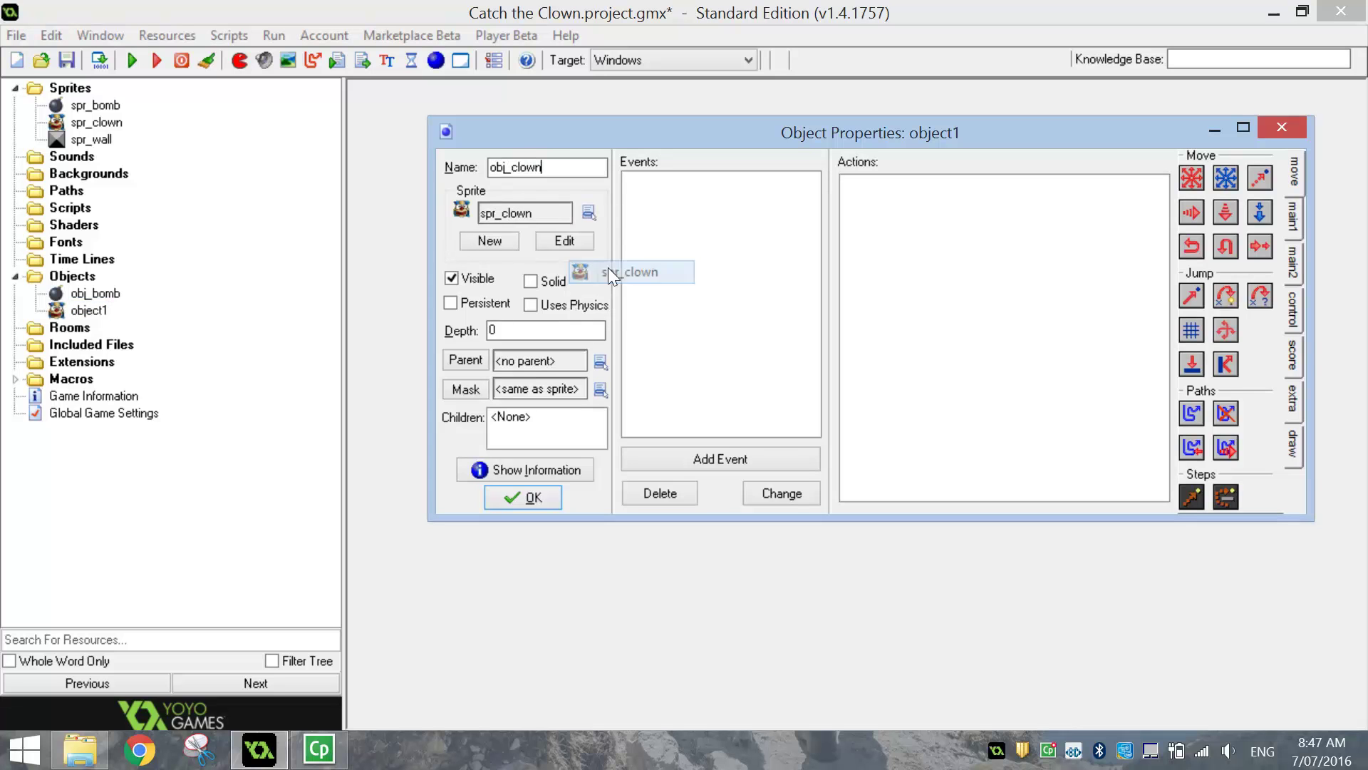
click(526, 499)
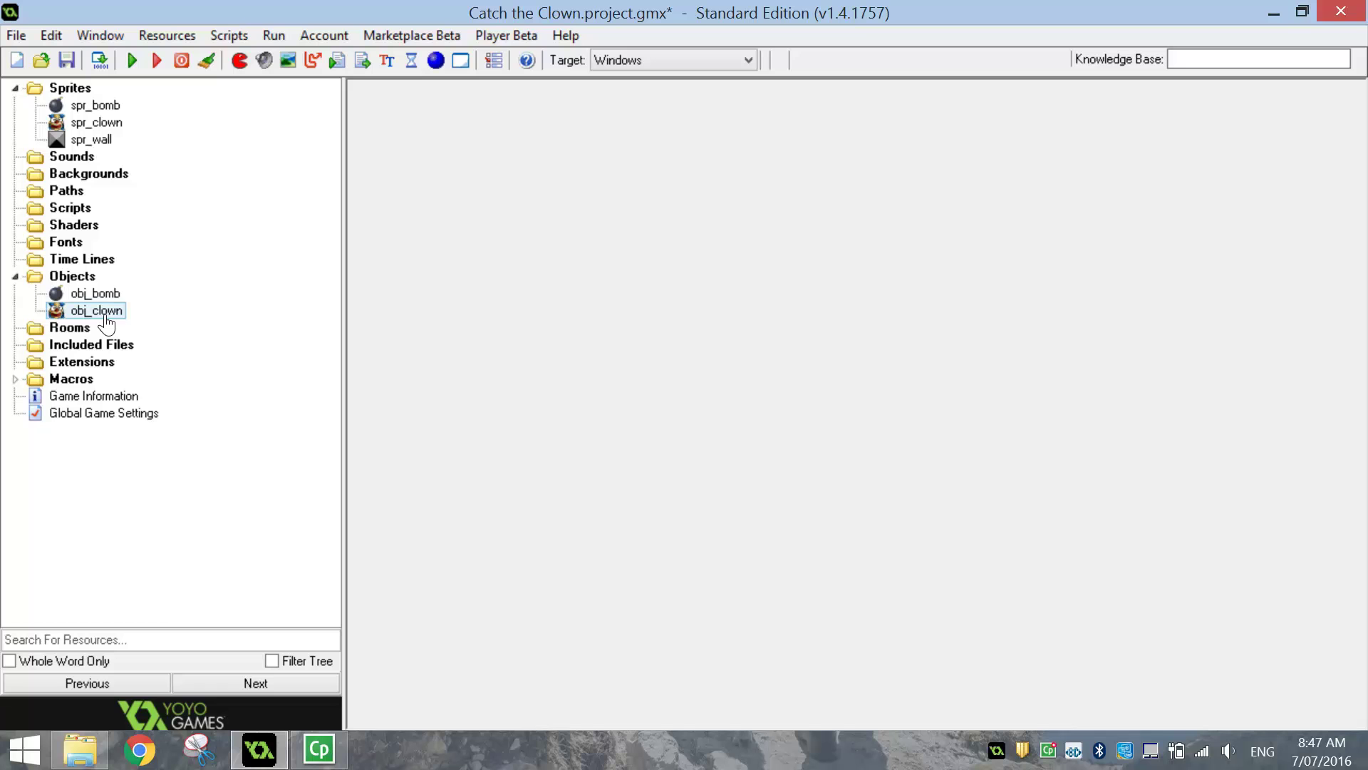
- Create a solid object named obj_wall that uses the spr_wall sprite
click(434, 61)
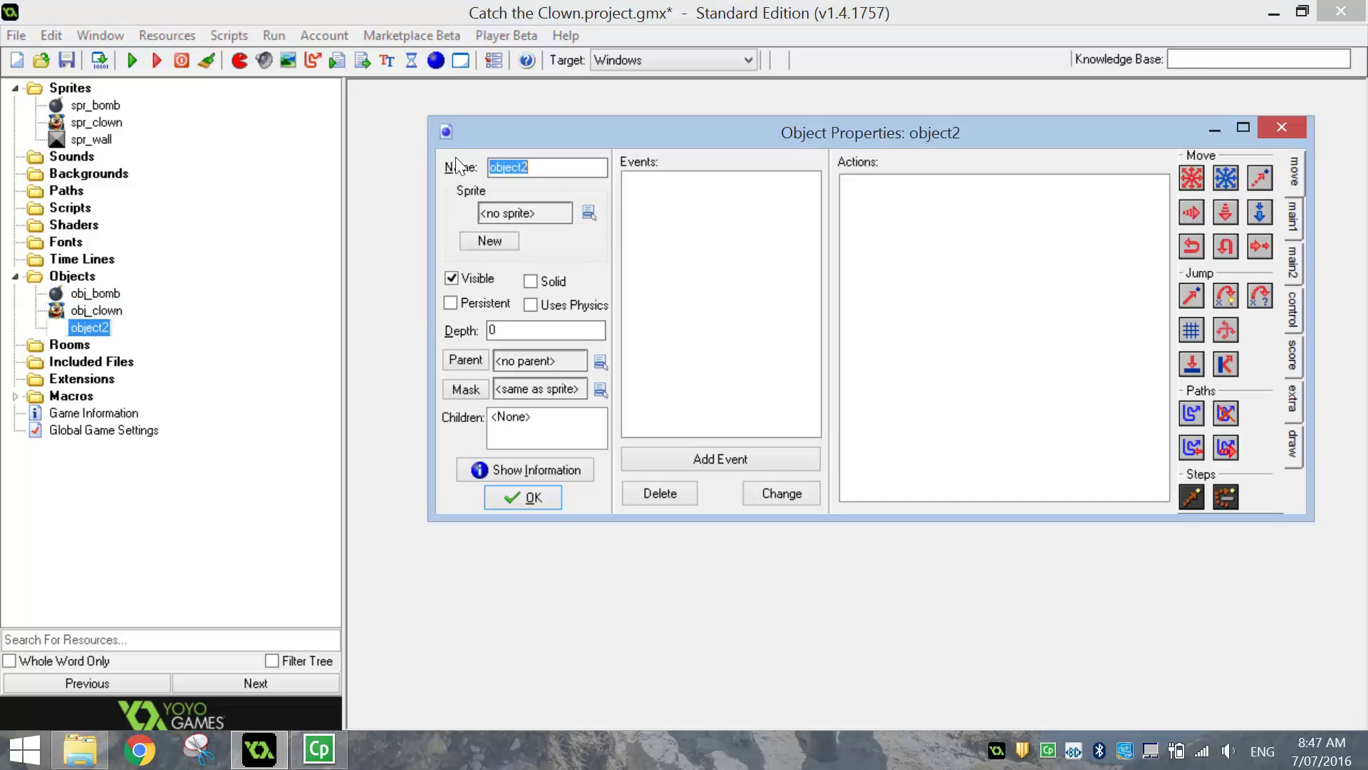
text(obj_wall)
click(556, 211)
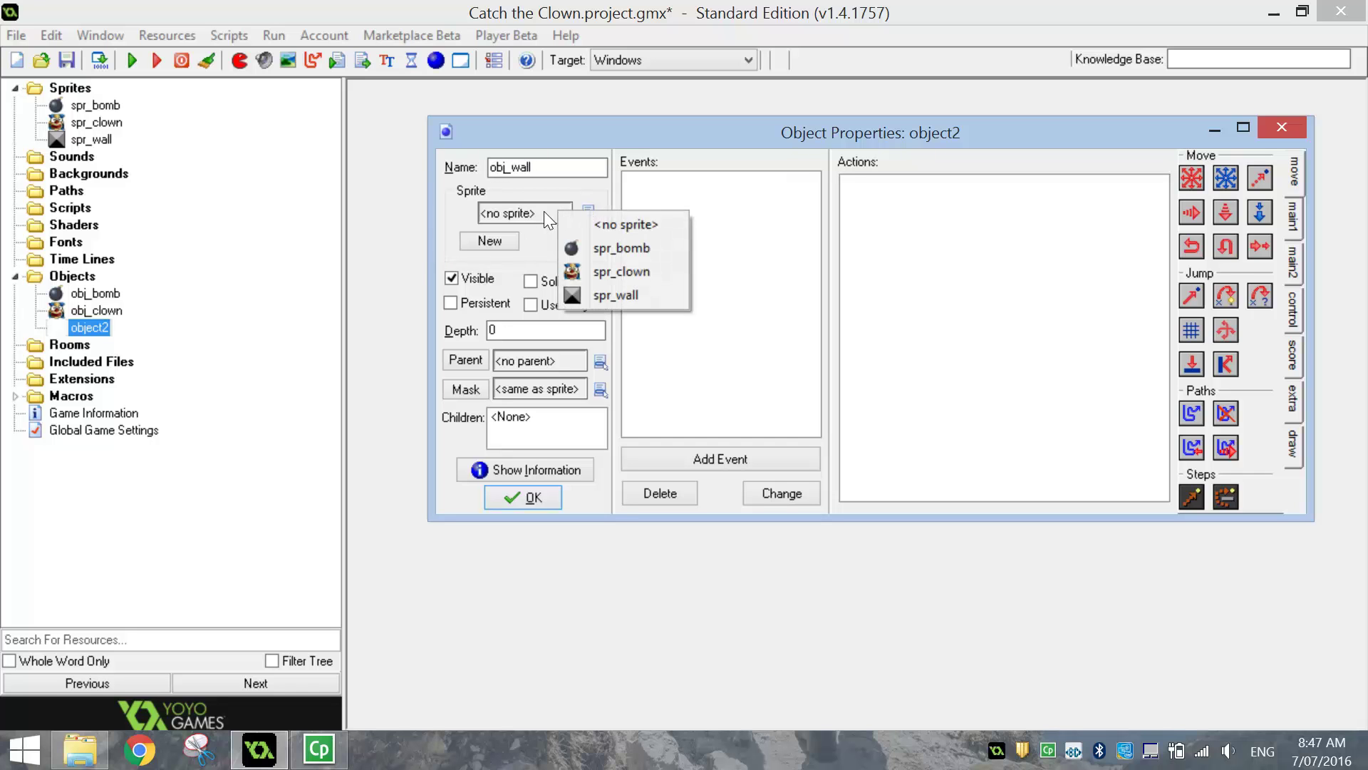
click(601, 295)
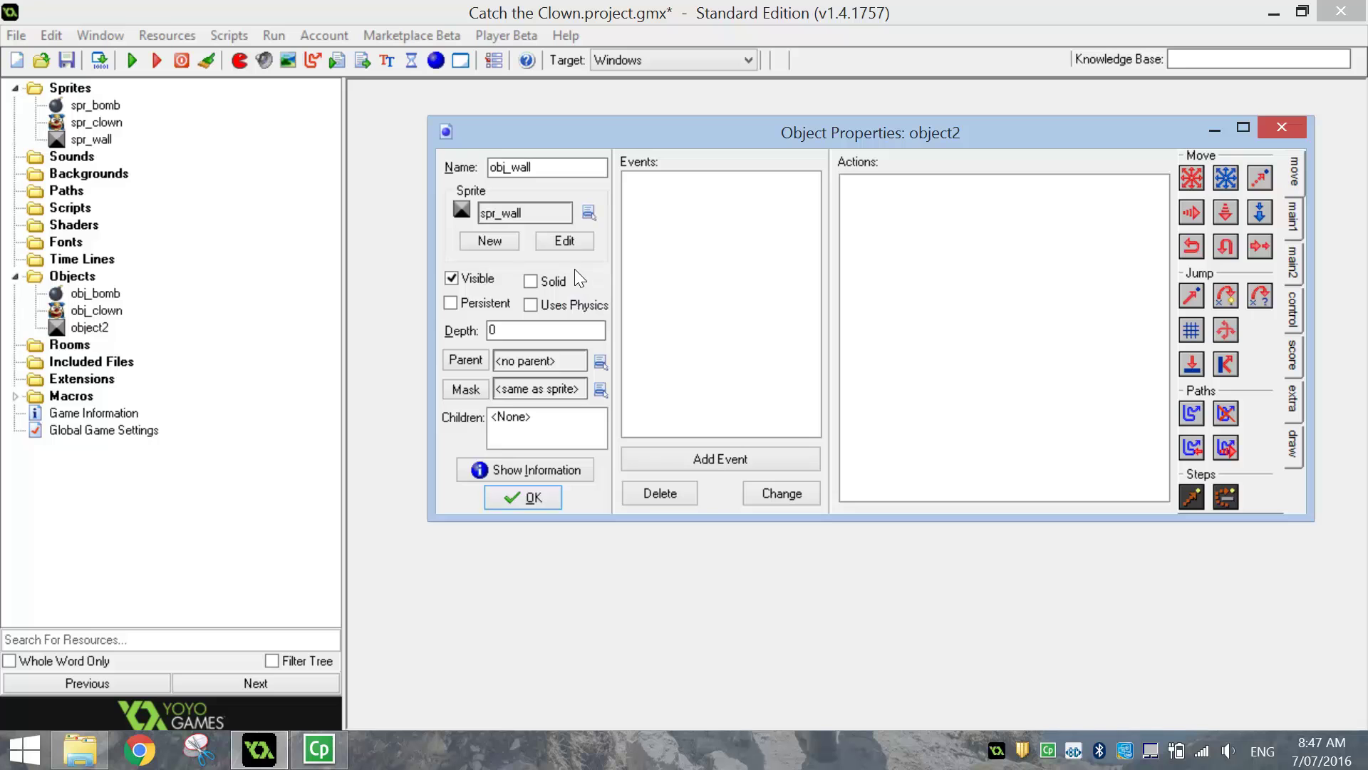
click(531, 281)
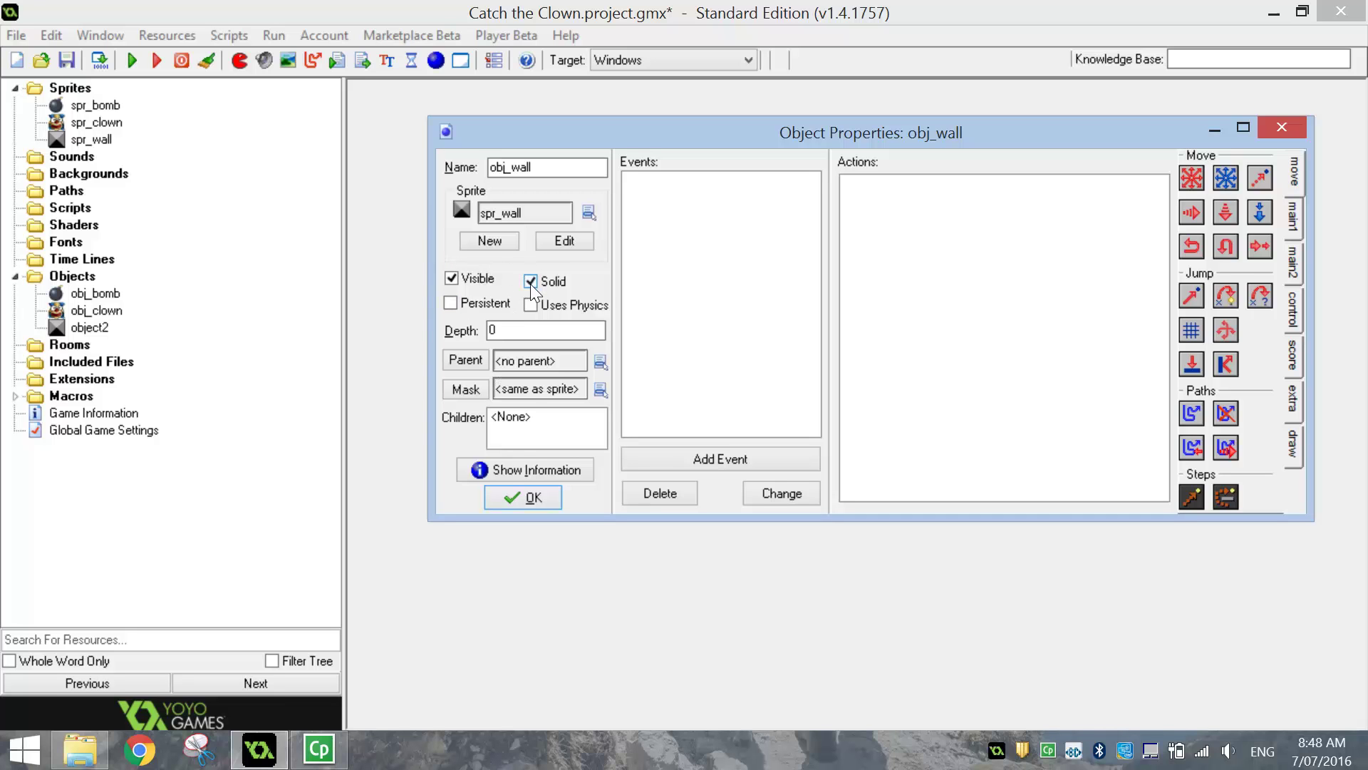
click(512, 490)
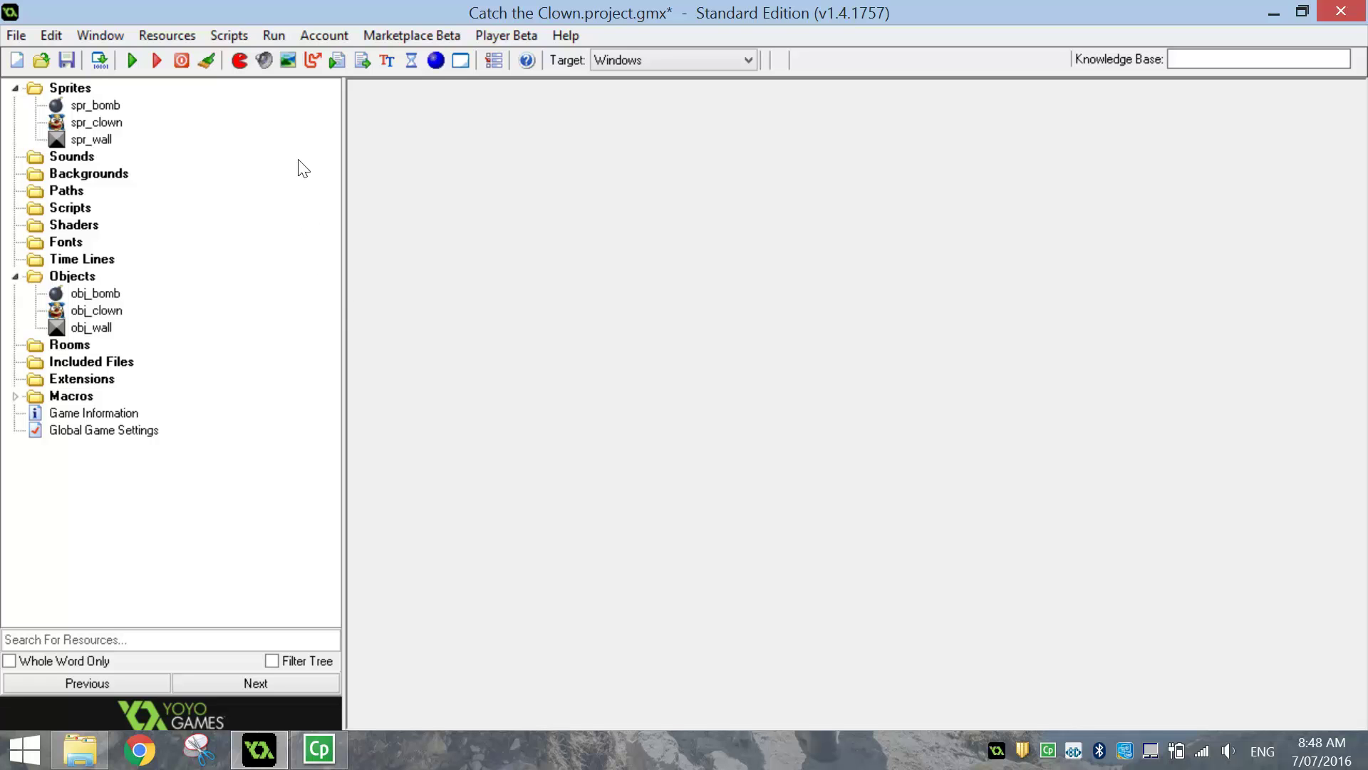
- Create a background named bg_red from background.gif in the project's Resources folder
click(287, 63)
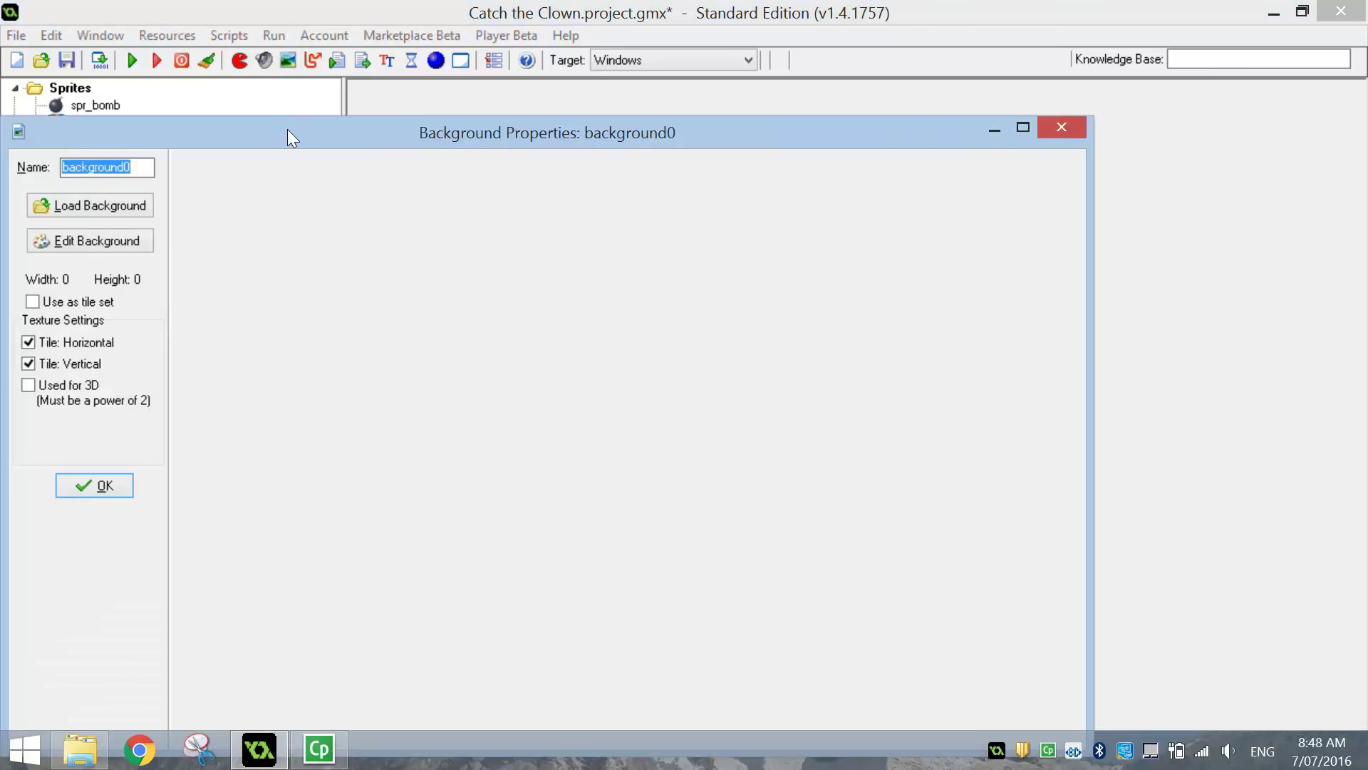
drag(288, 131, 412, 61)
click(232, 133)
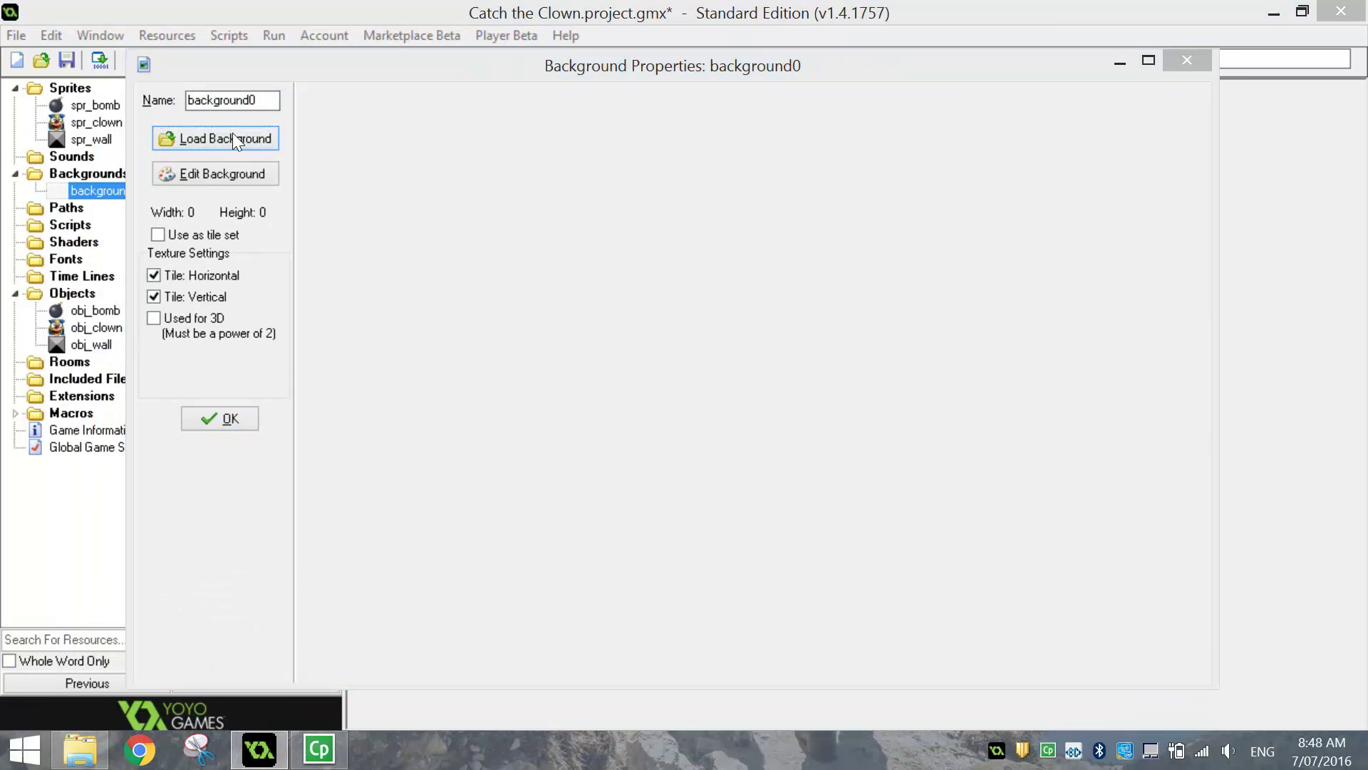
click(352, 332)
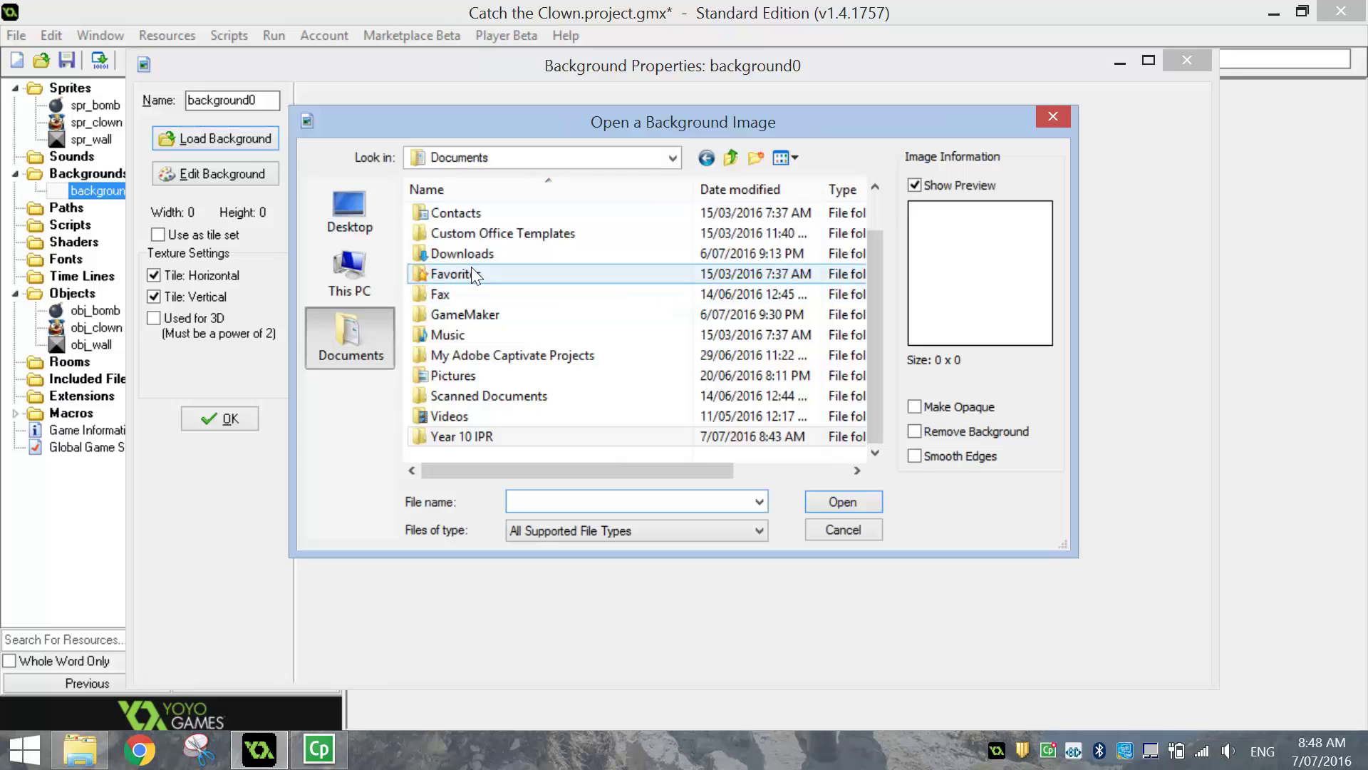
double_click(469, 438)
double_click(504, 211)
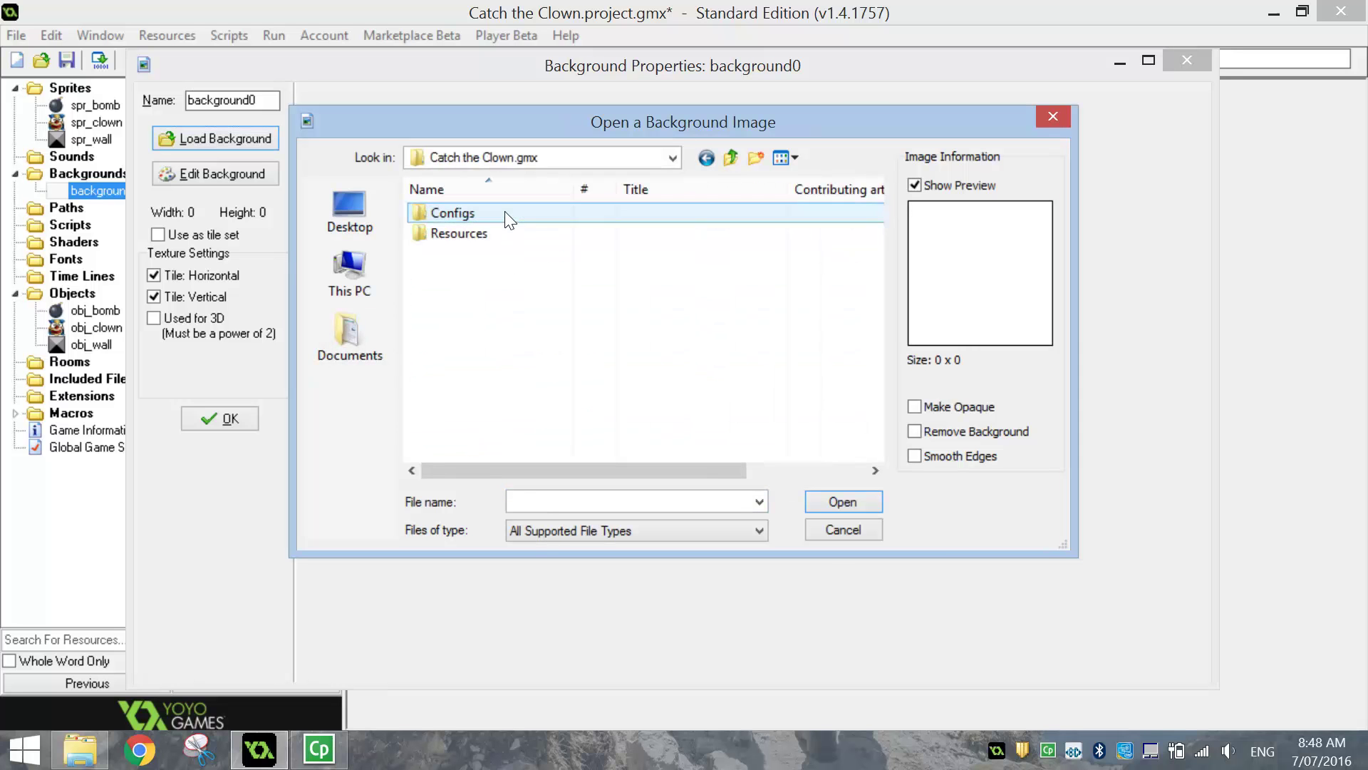
double_click(494, 229)
click(476, 218)
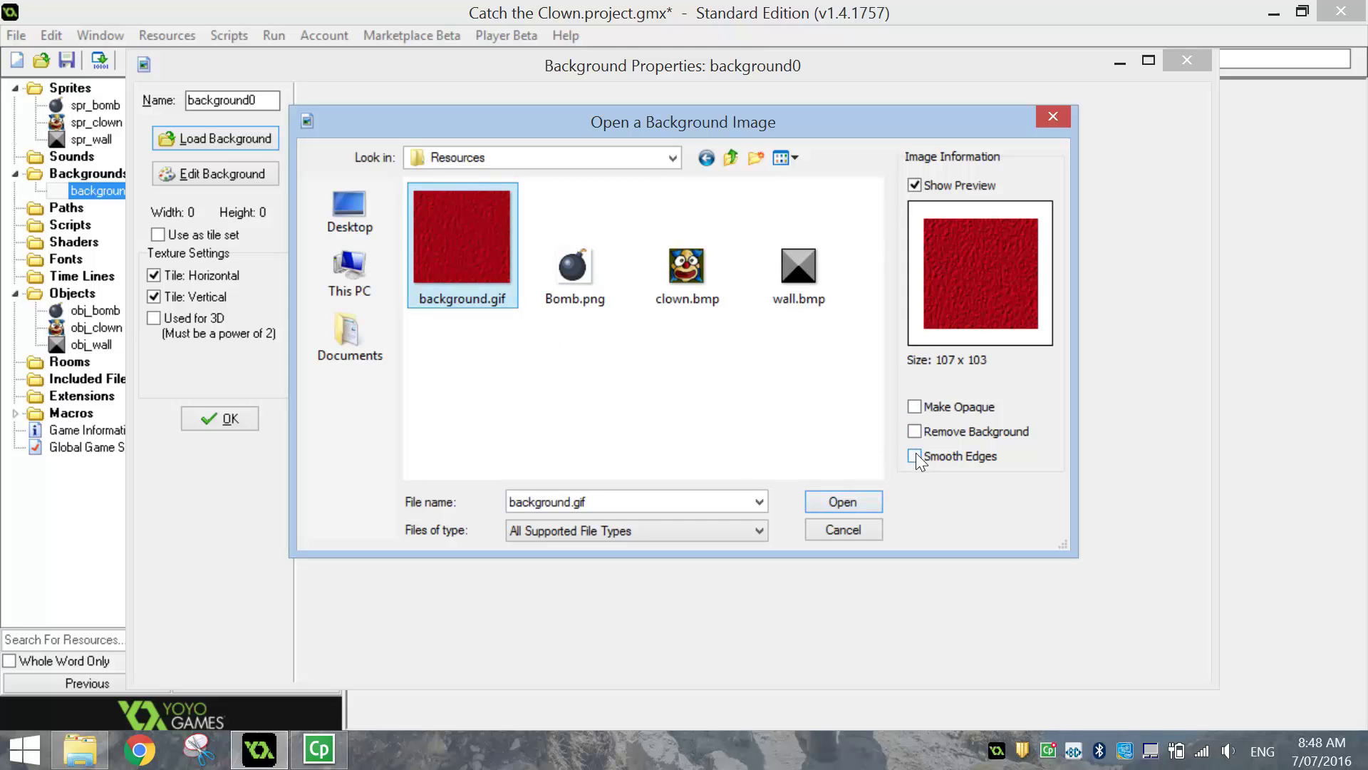
click(862, 502)
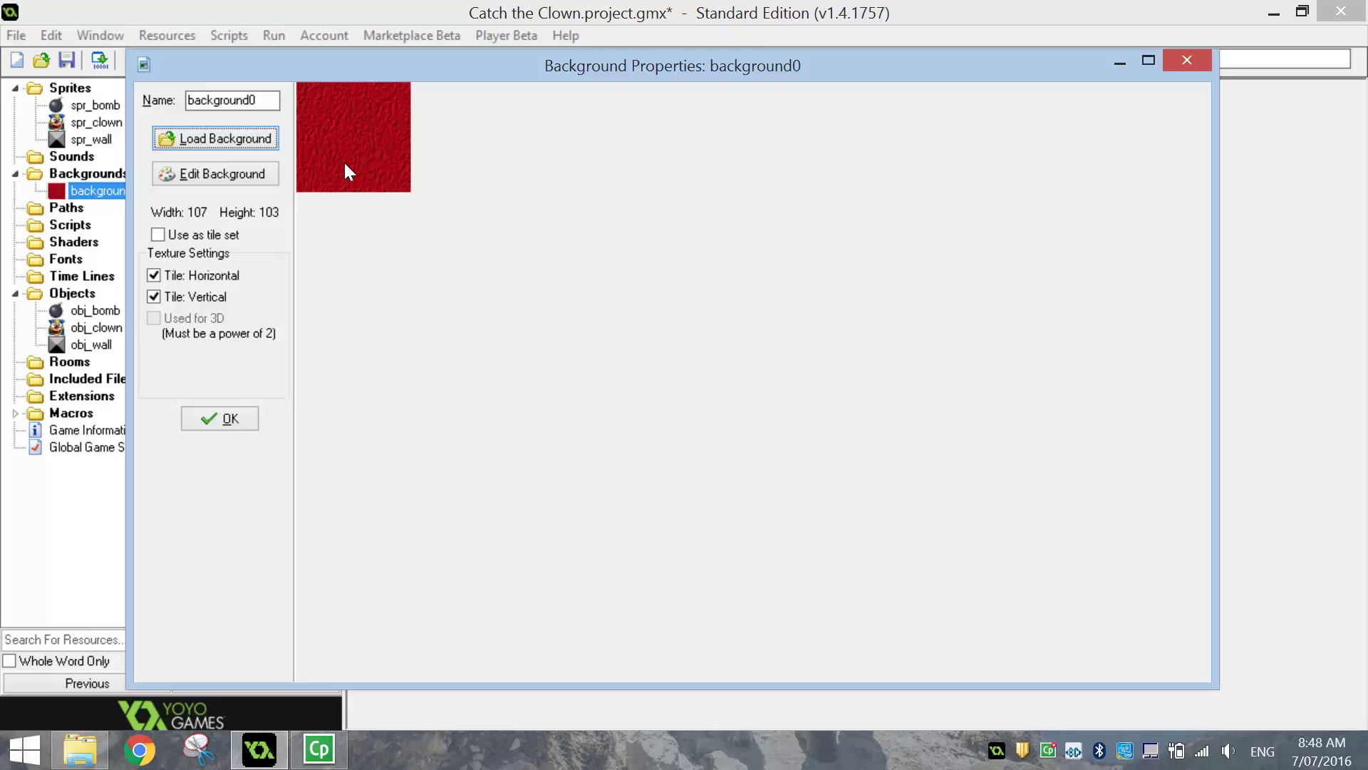
drag(265, 101, 82, 90)
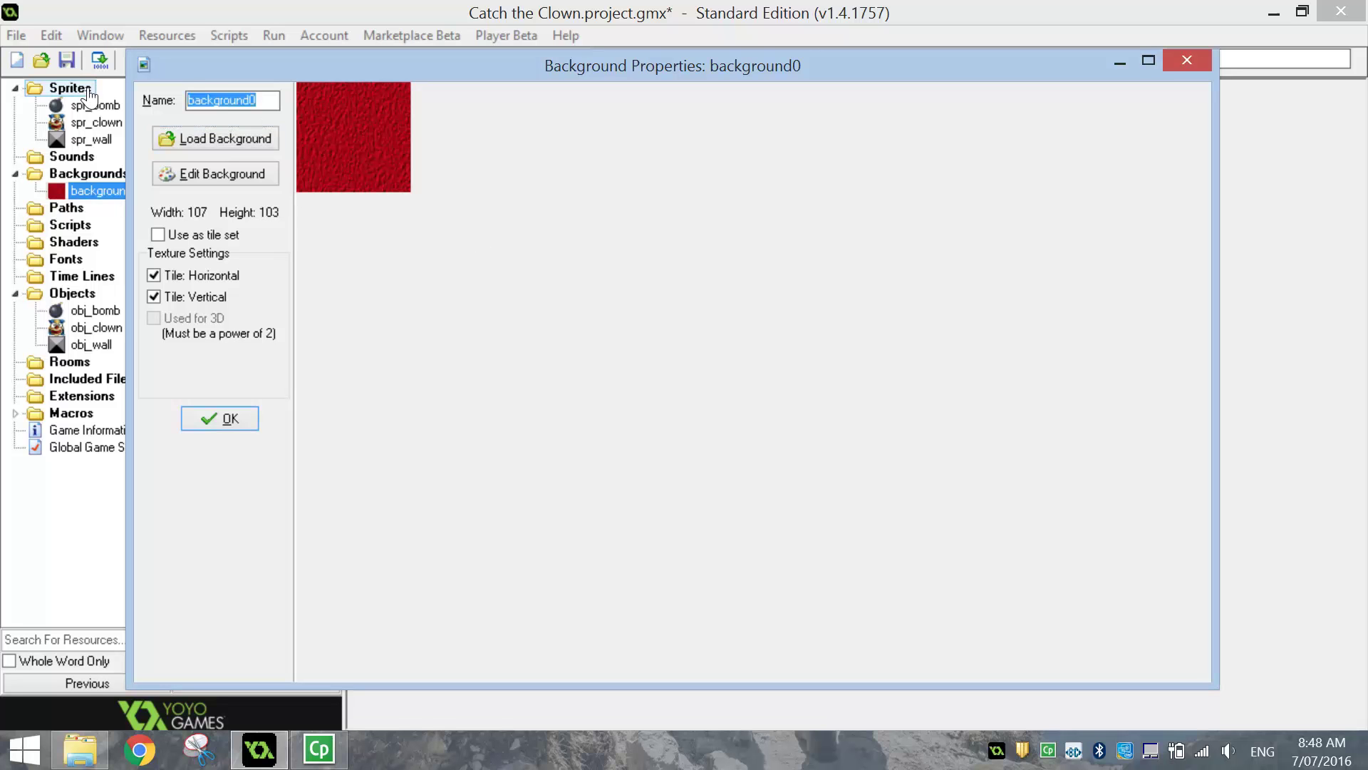
text(bg_red)
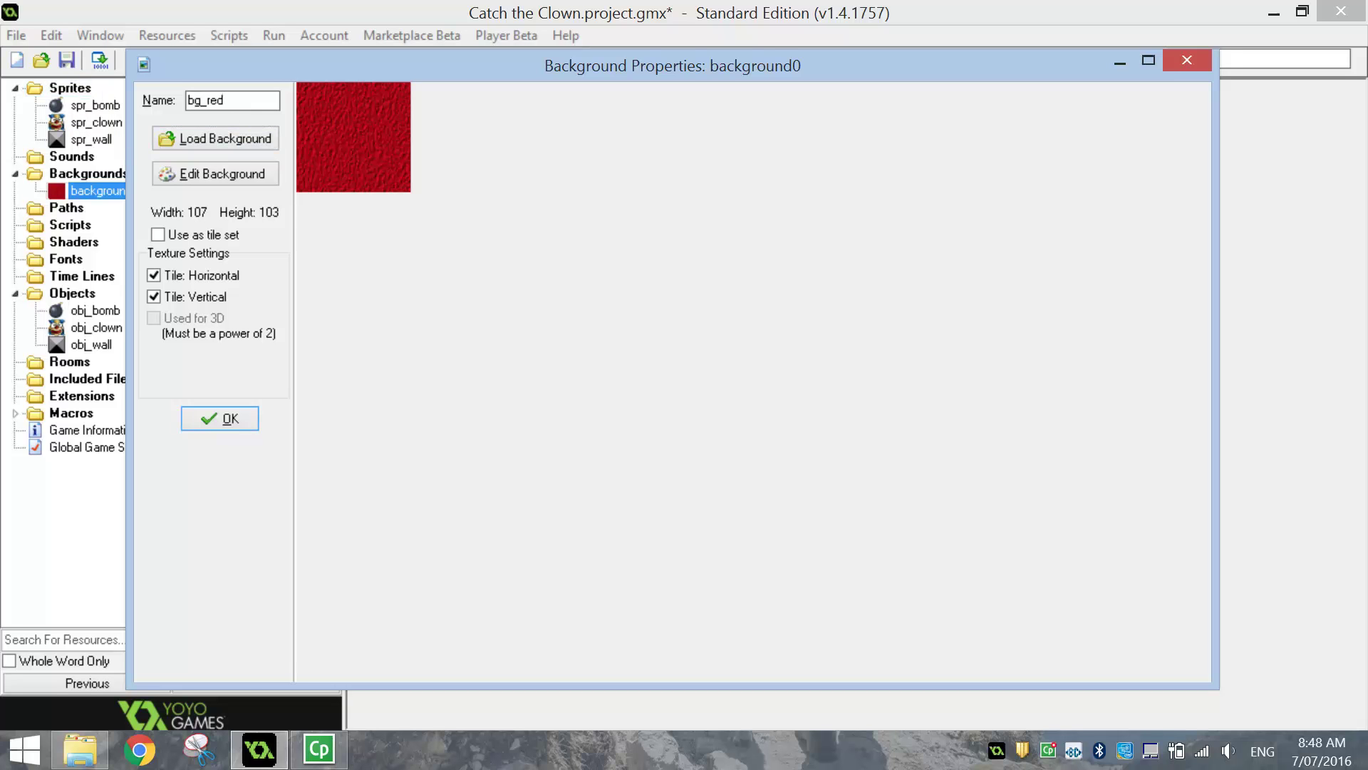
click(207, 419)
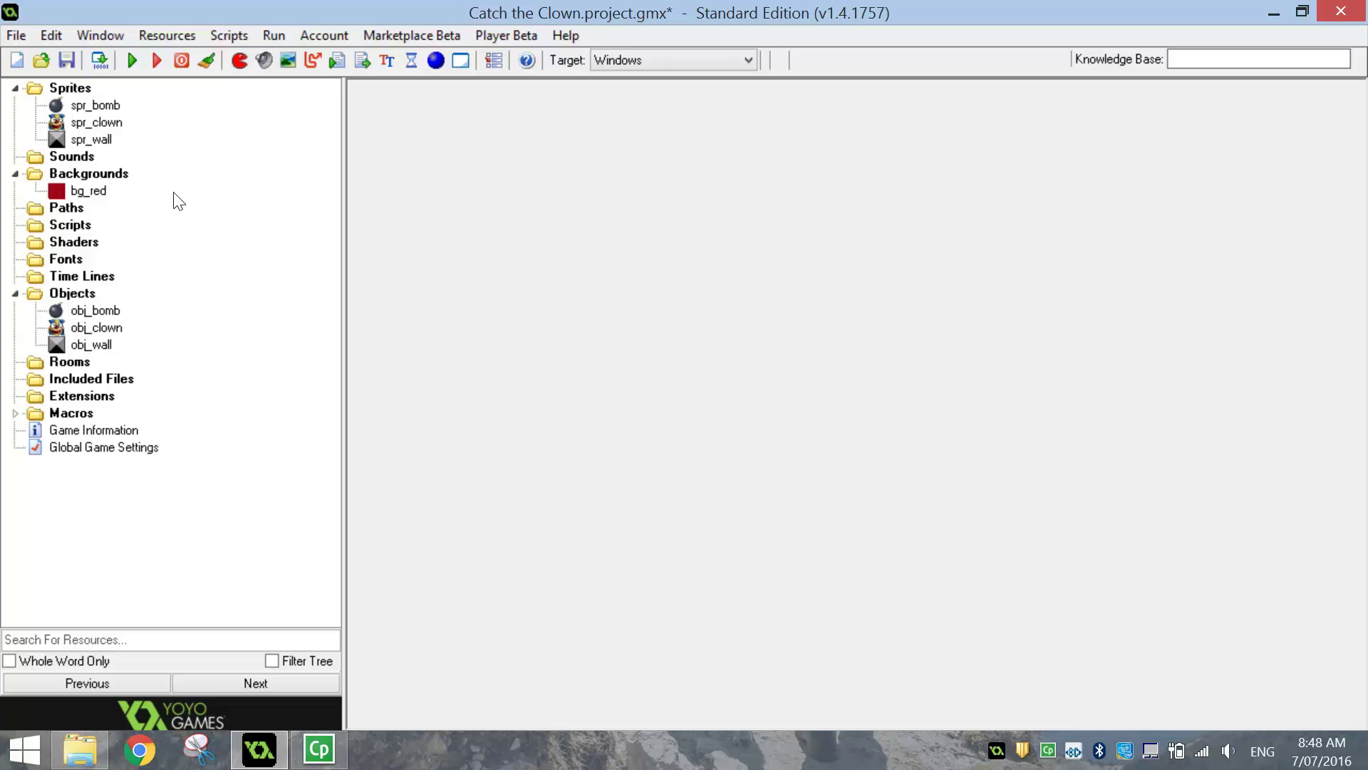
- Create a new sound and load bounce.wav from the Catch the Clown Resources folder into it
click(263, 61)
drag(308, 23, 497, 128)
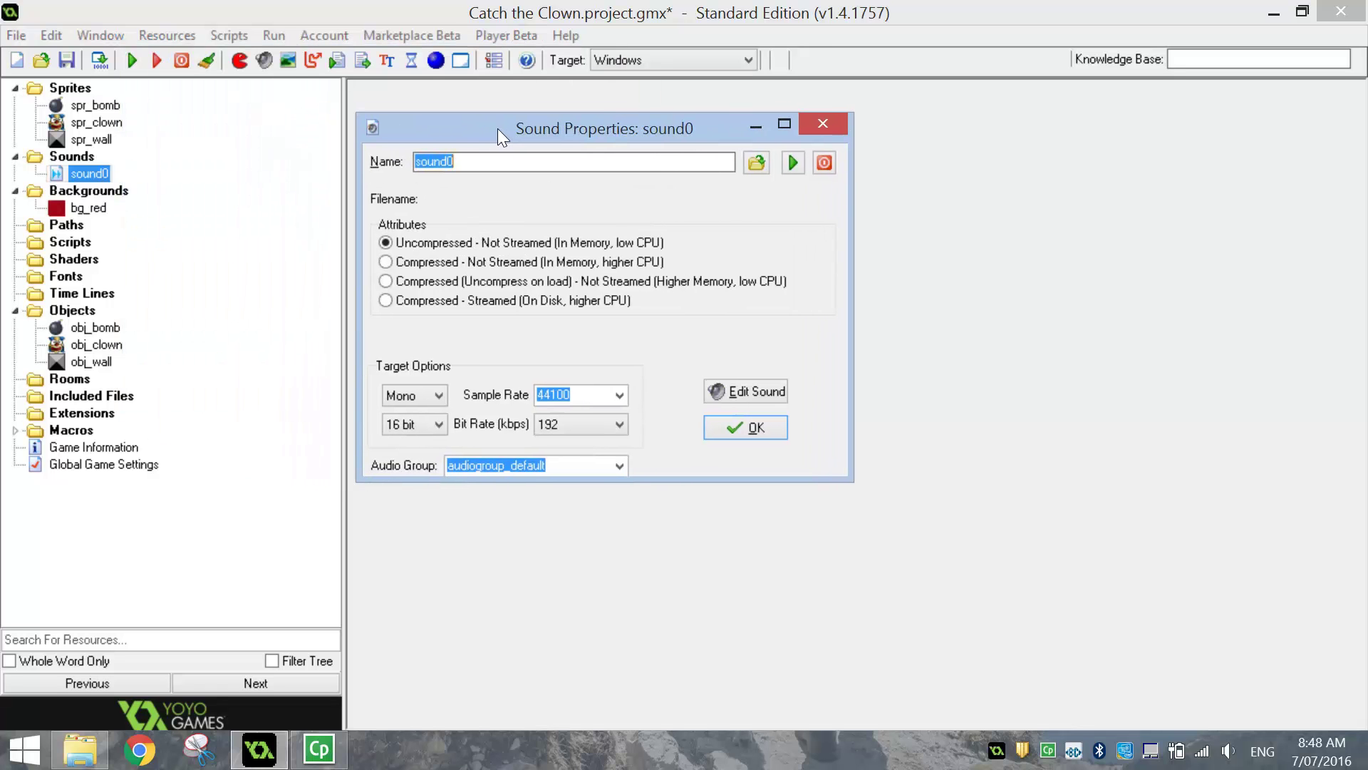
click(757, 163)
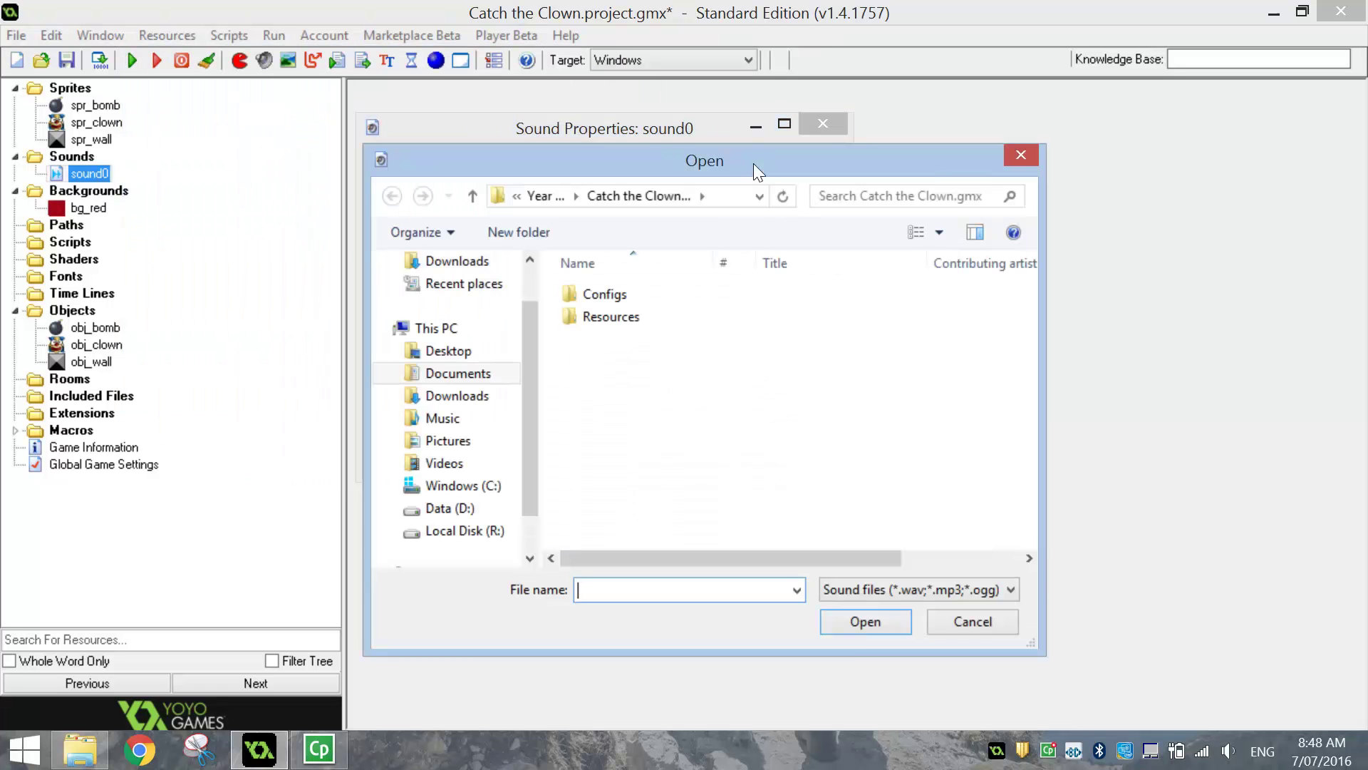
click(417, 373)
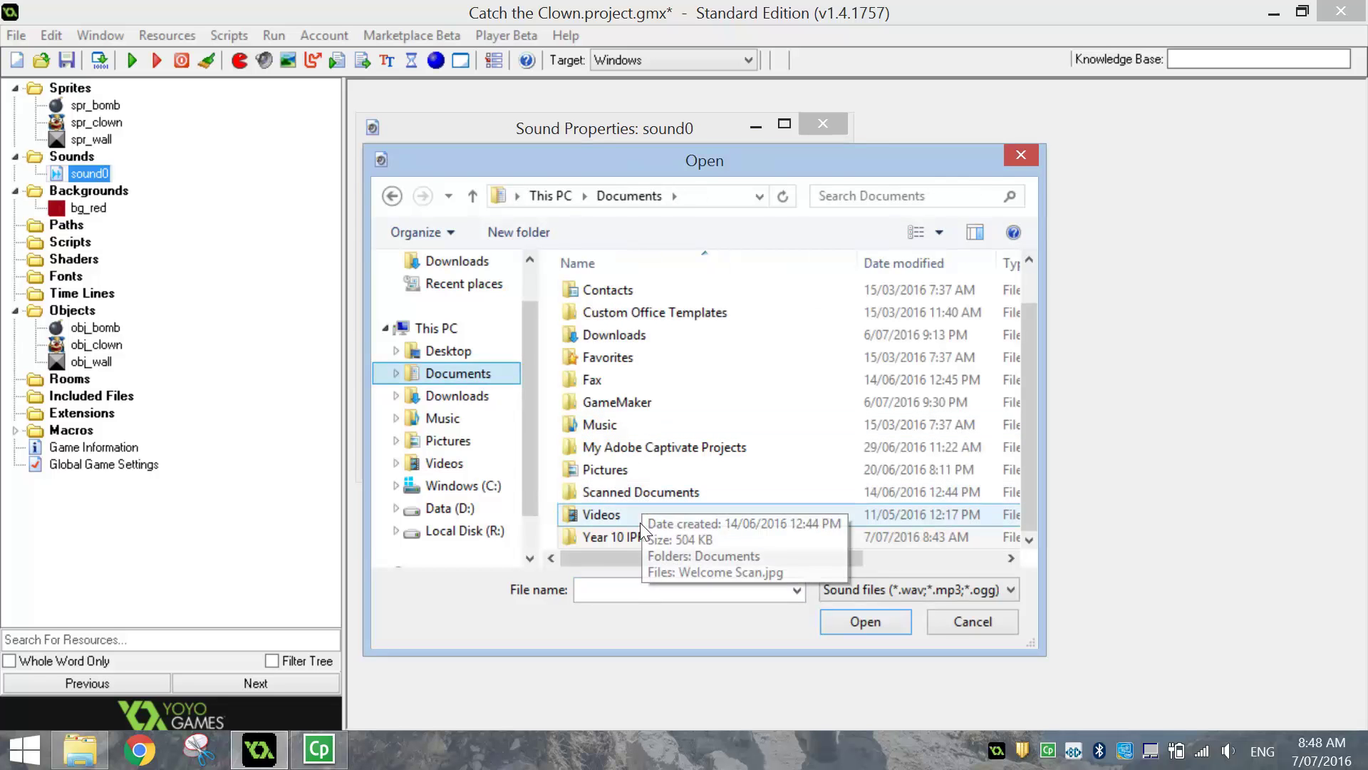
double_click(640, 536)
double_click(663, 298)
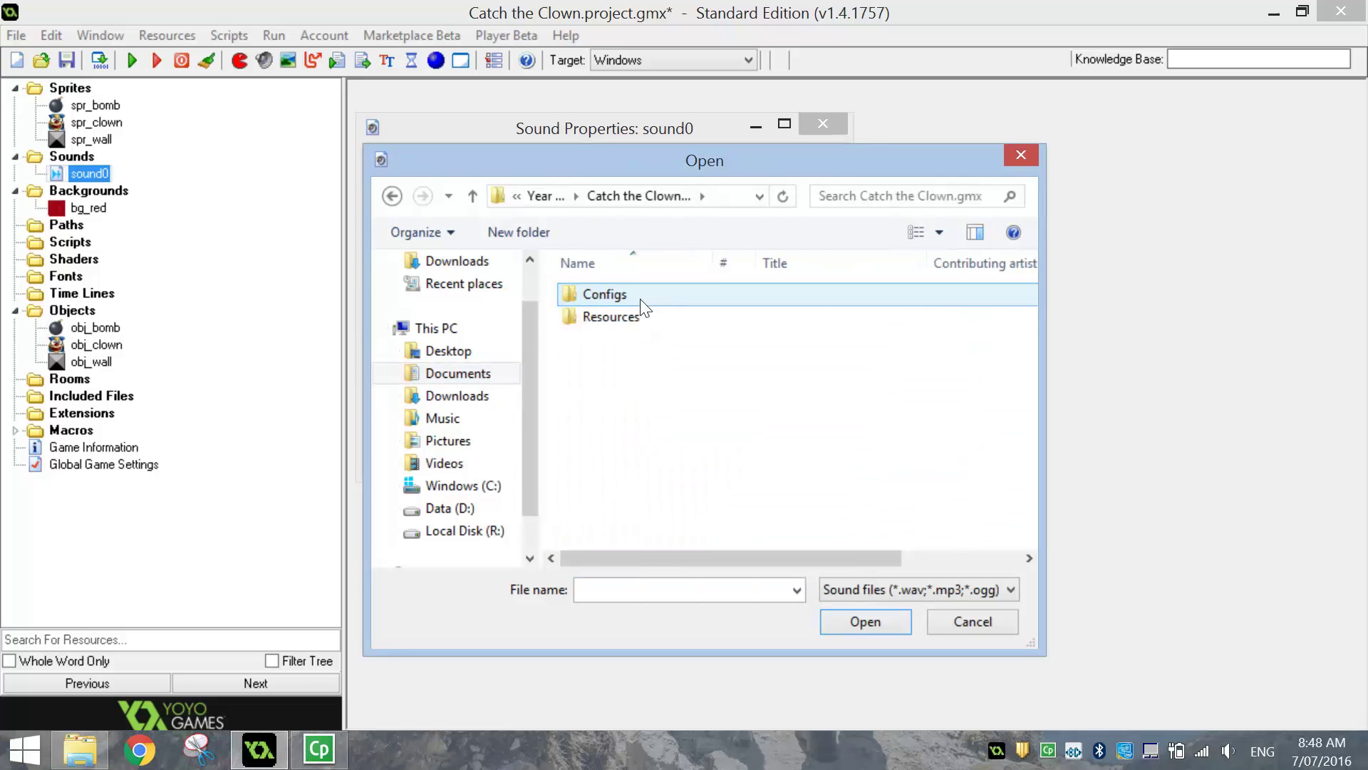
double_click(626, 315)
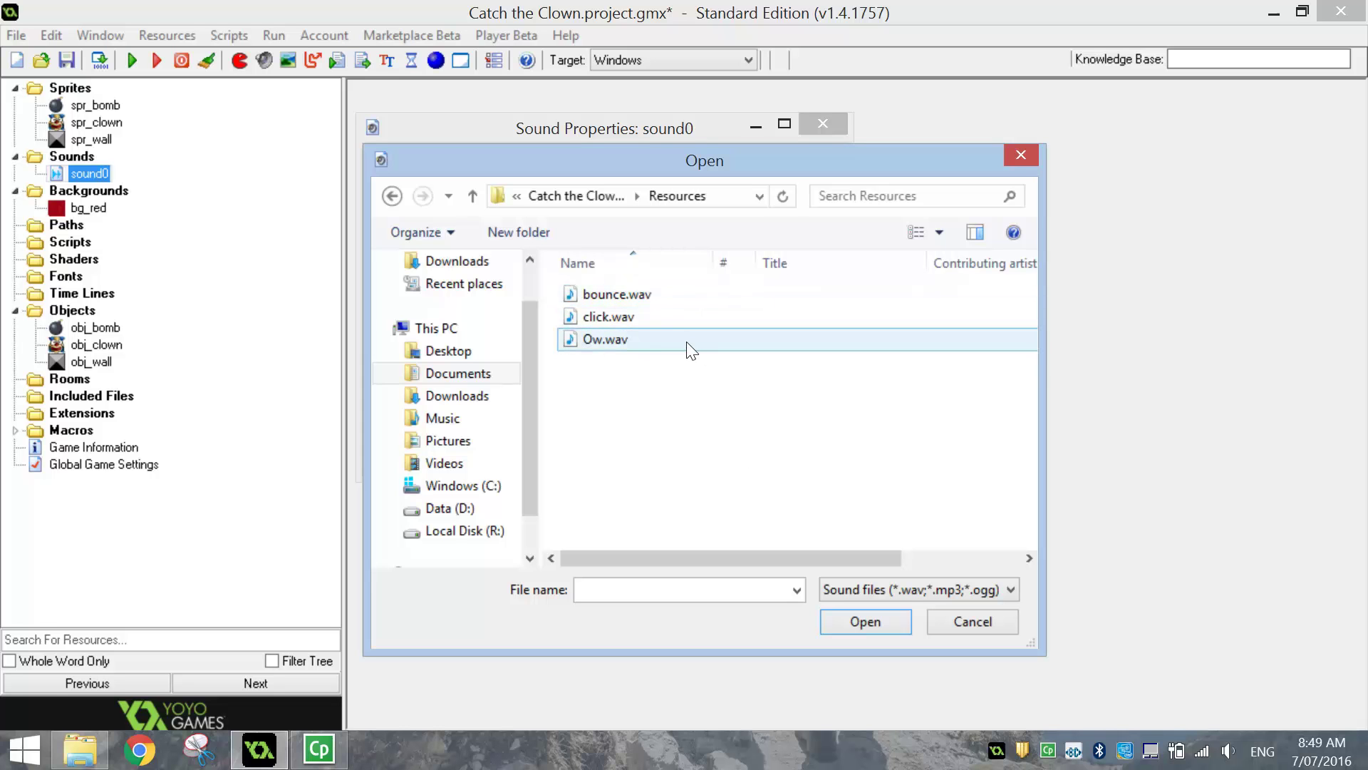
double_click(617, 293)
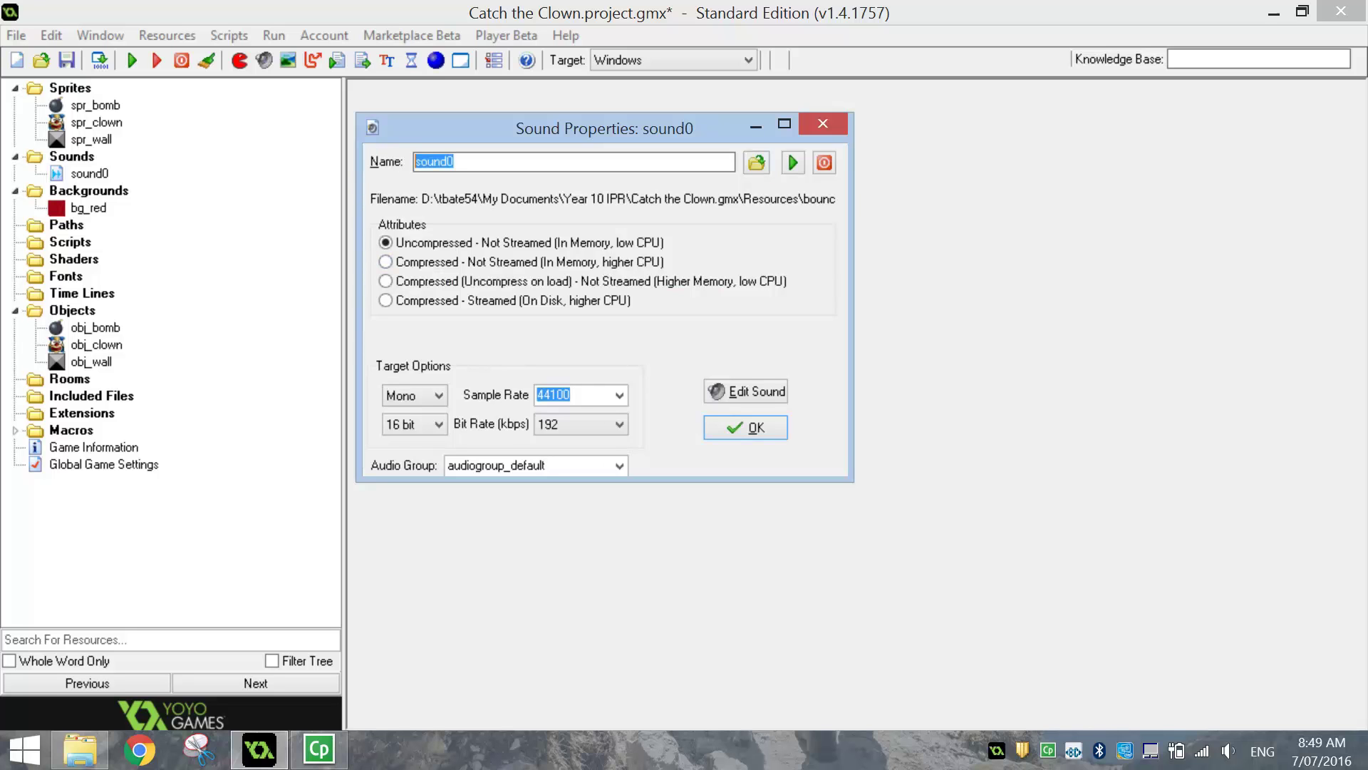
- Name the bounce sound snd_bounce and confirm its properties
text(snd_bounce)
drag(416, 161, 439, 161)
key(shift+End)
key(End)
click(731, 429)
click(82, 175)
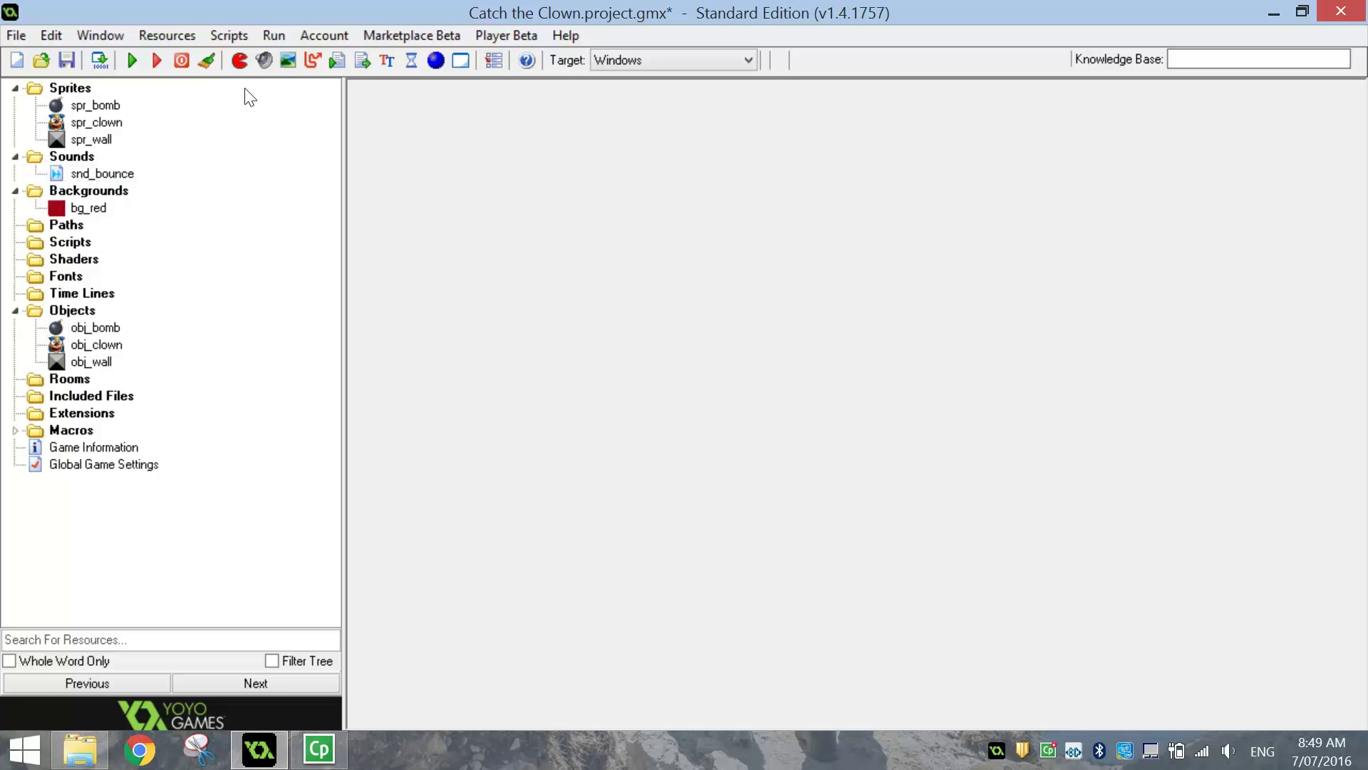
- Create a sound named snd_click from click.wav
click(266, 60)
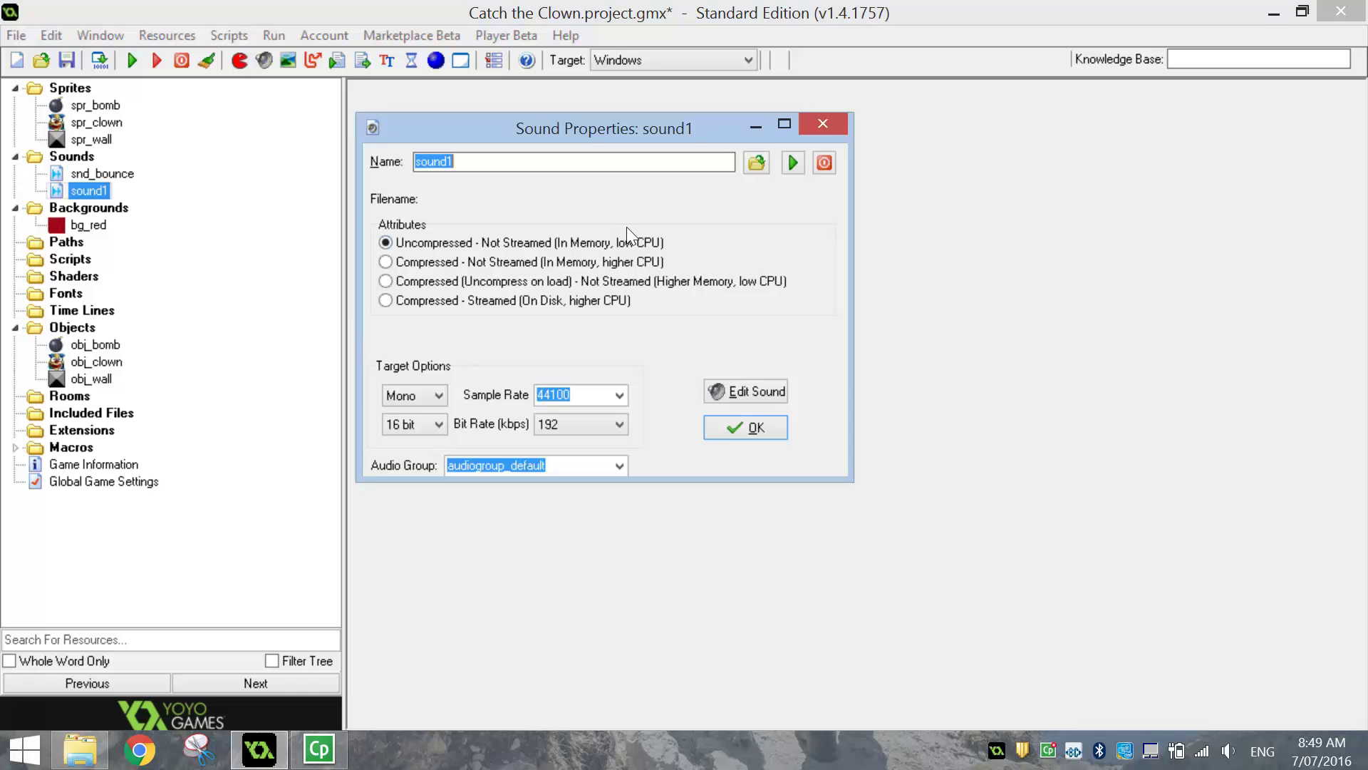
click(756, 162)
double_click(604, 315)
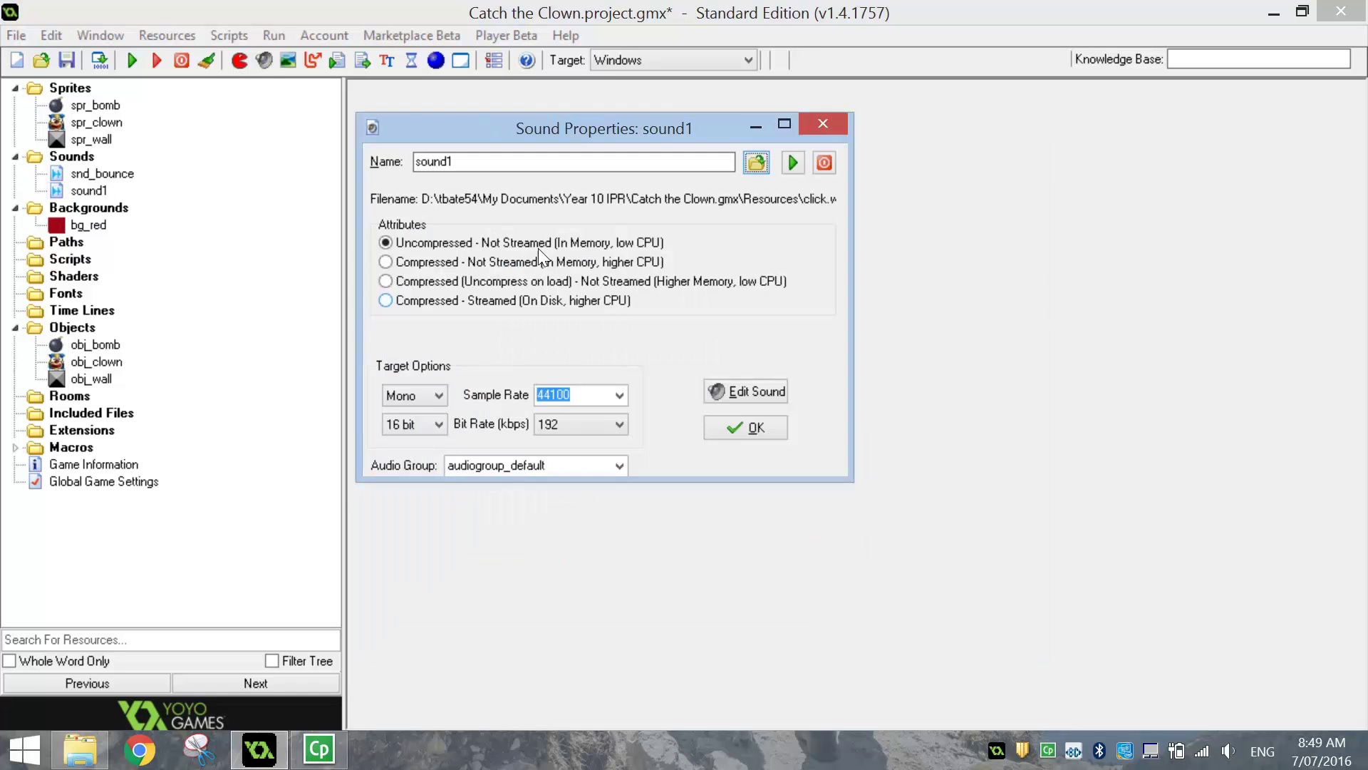
text(snd_click)
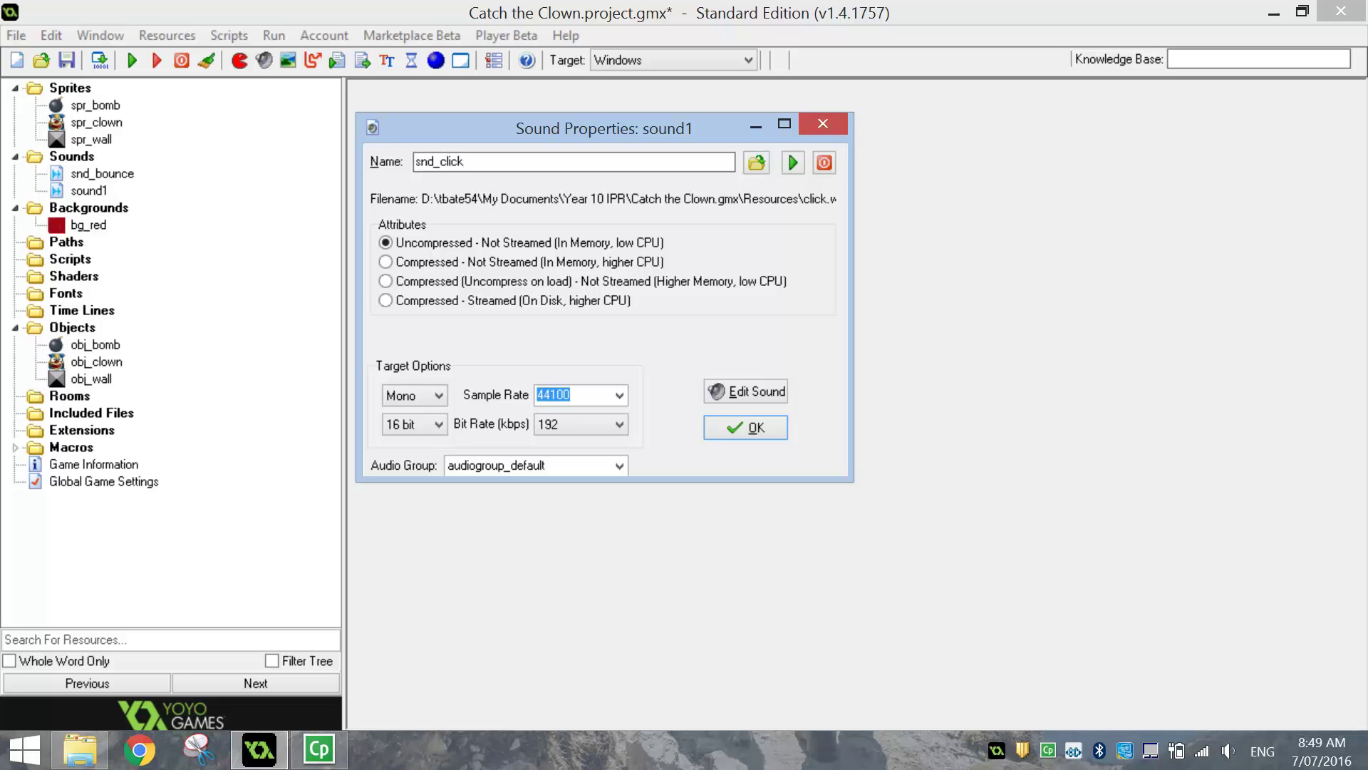
click(748, 425)
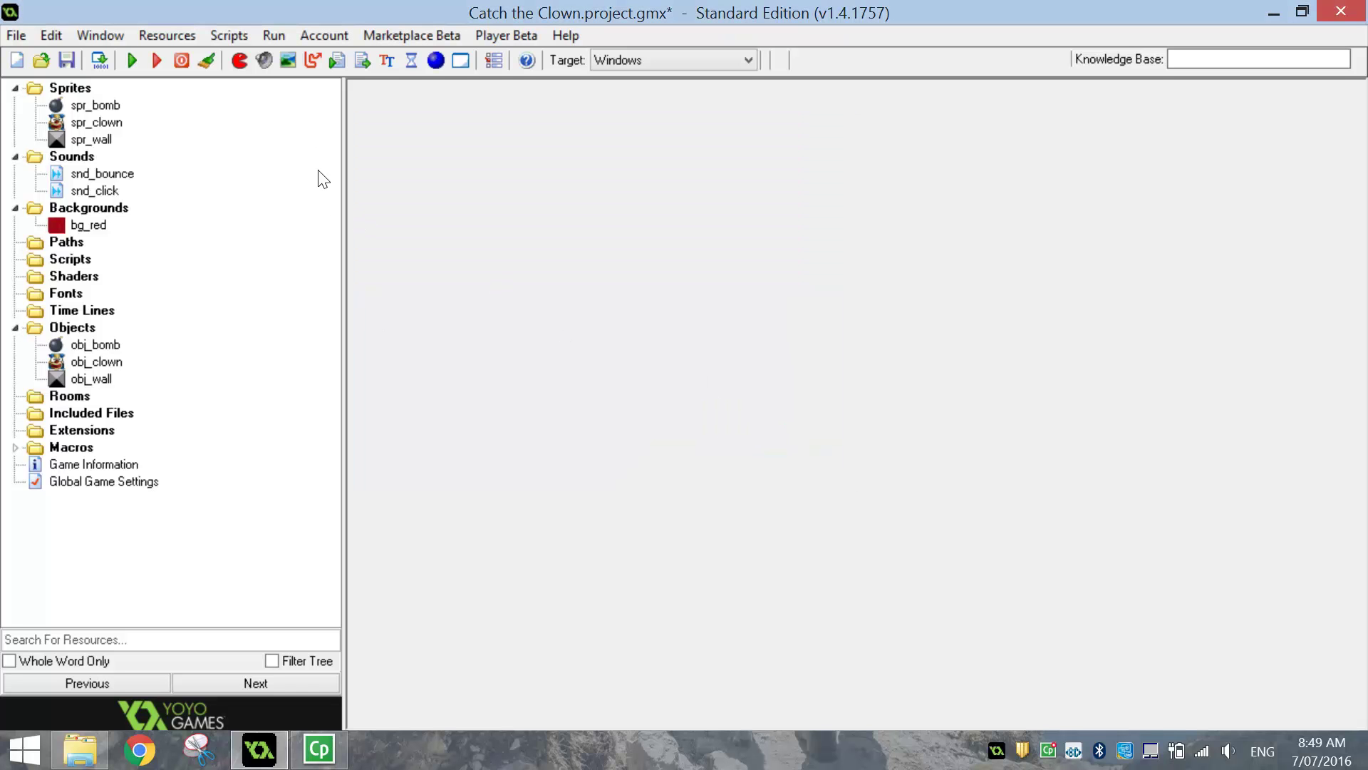
- Create a sound named snd_ow from Ow.wav and play it as a preview before confirming
click(265, 60)
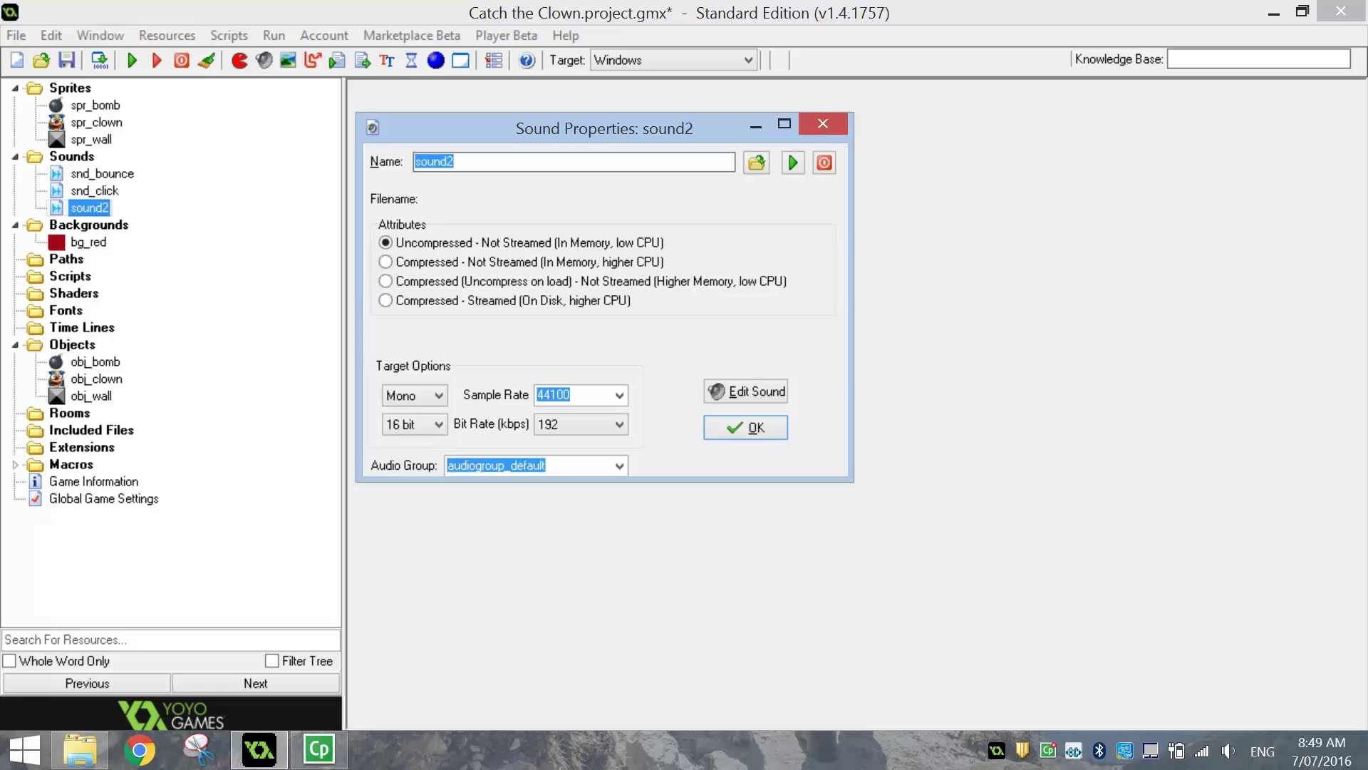
click(754, 163)
double_click(613, 344)
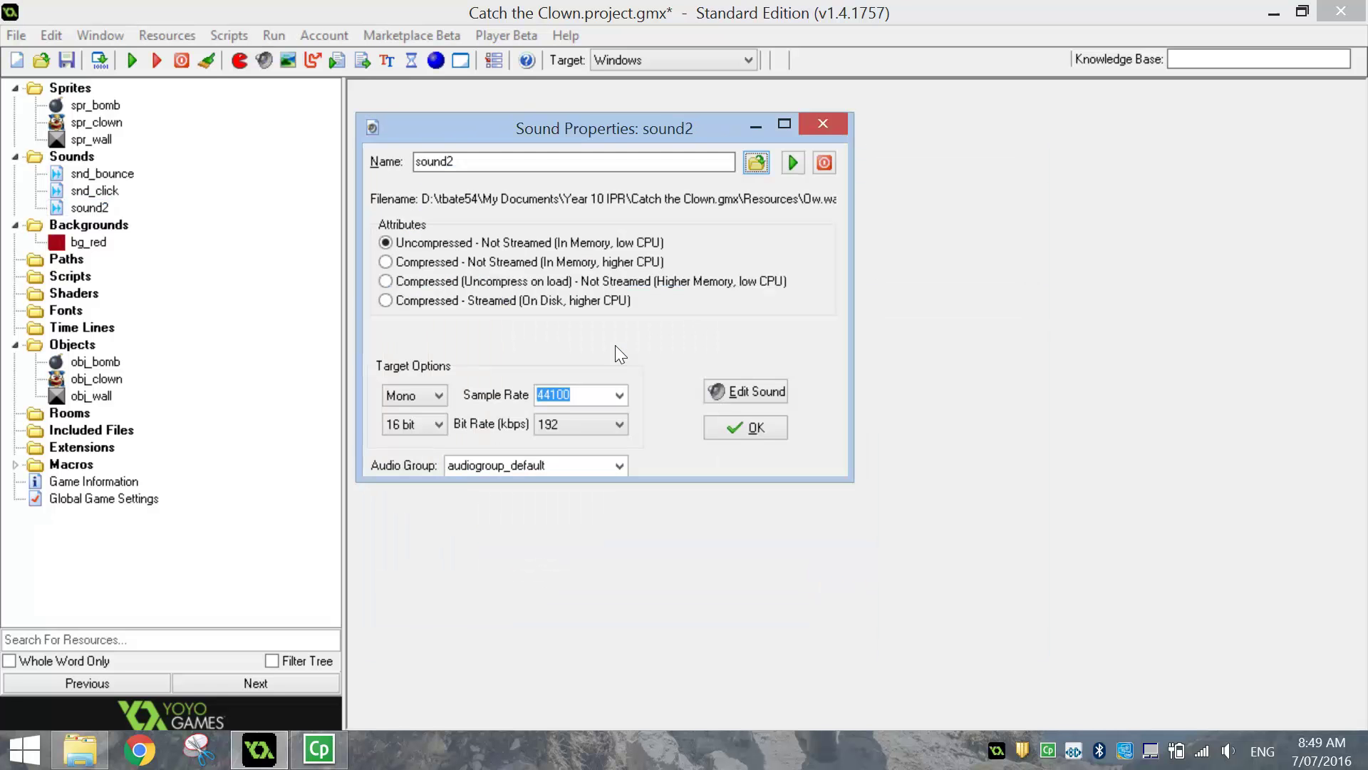
double_click(485, 163)
text(snd_ow)
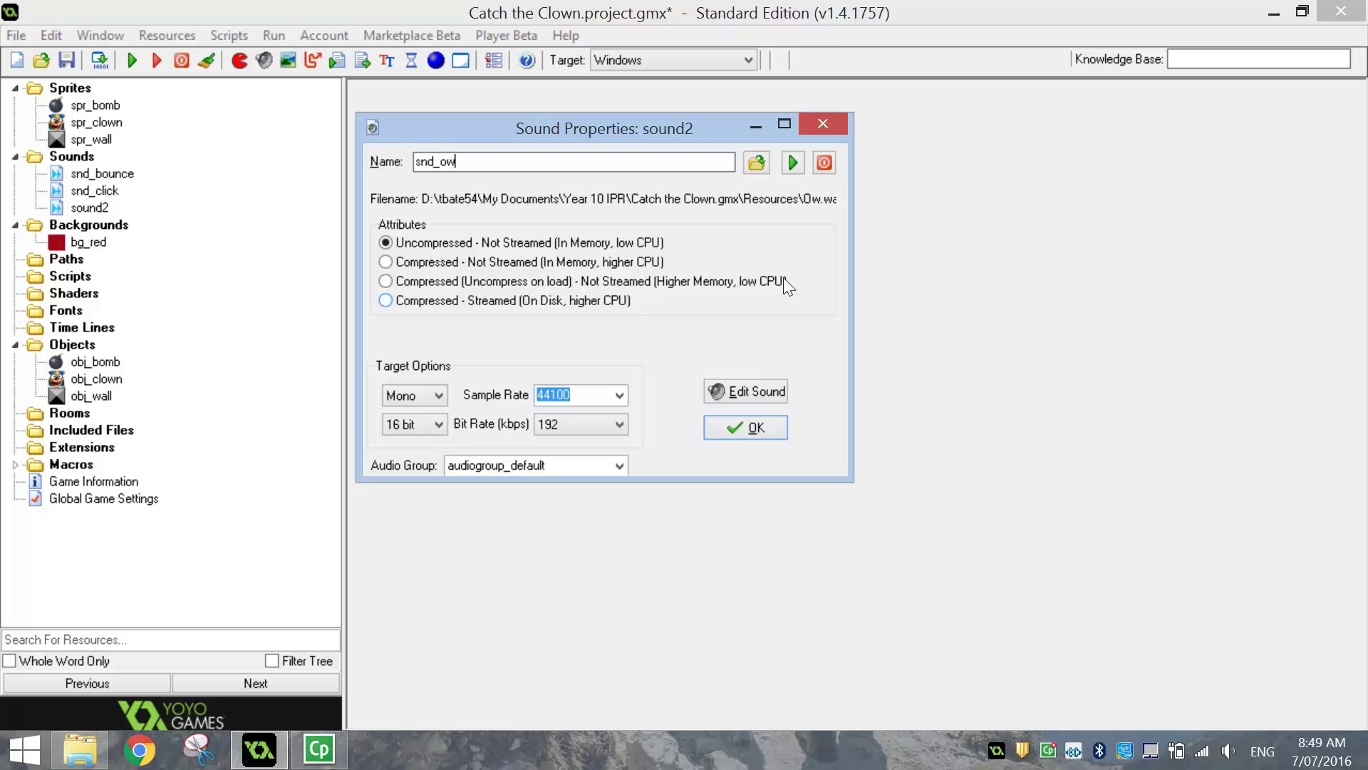
click(793, 163)
click(734, 432)
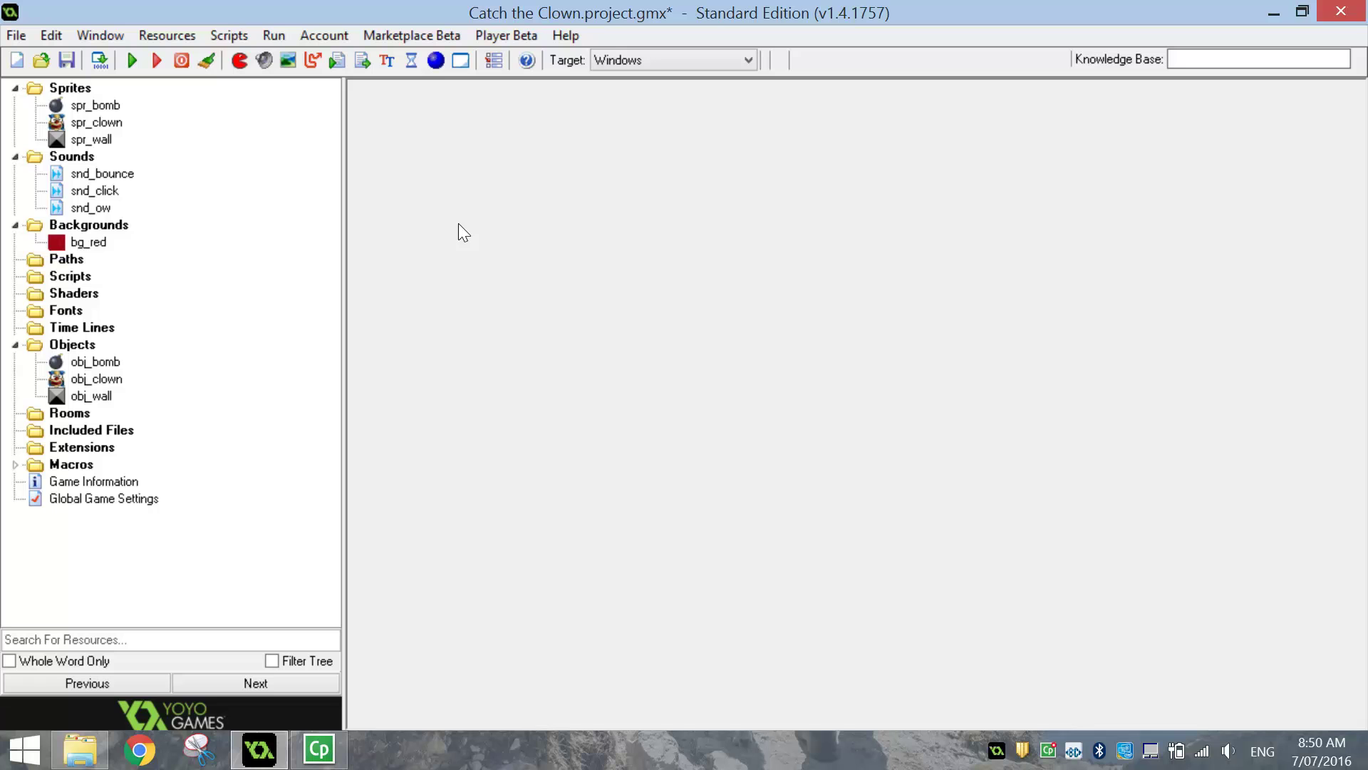
- Create a room named Level 1 with a width of 640 and a height of 480
click(461, 61)
drag(459, 121, 613, 33)
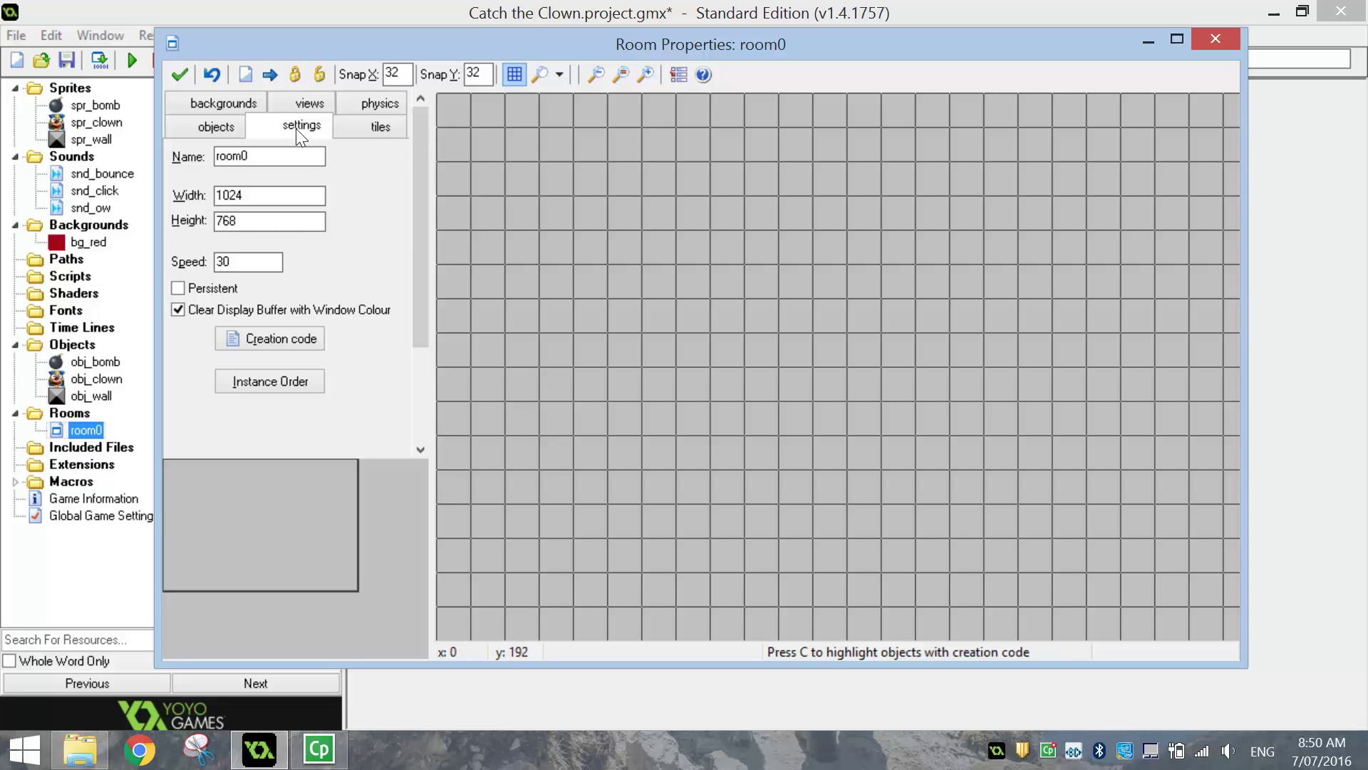
double_click(242, 156)
text(Level 1)
key(Tab)
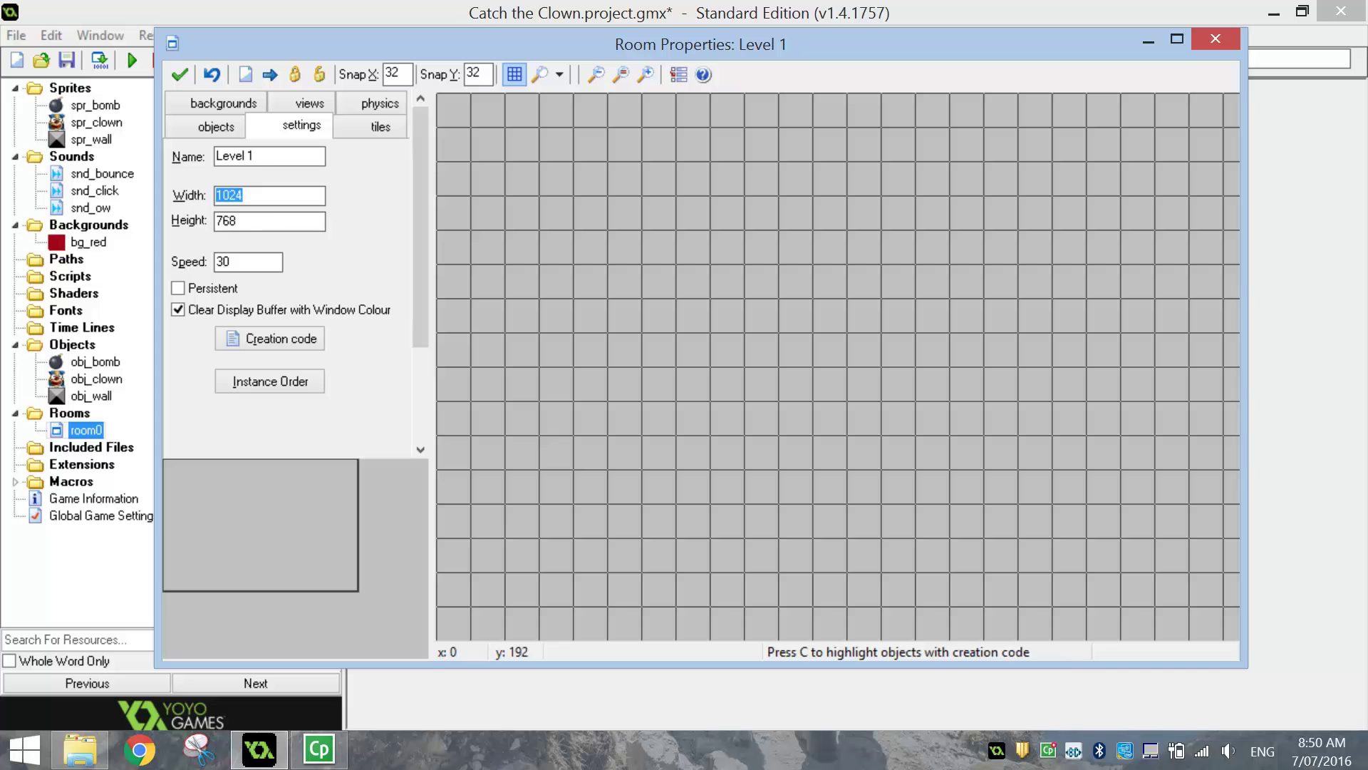
text(640)
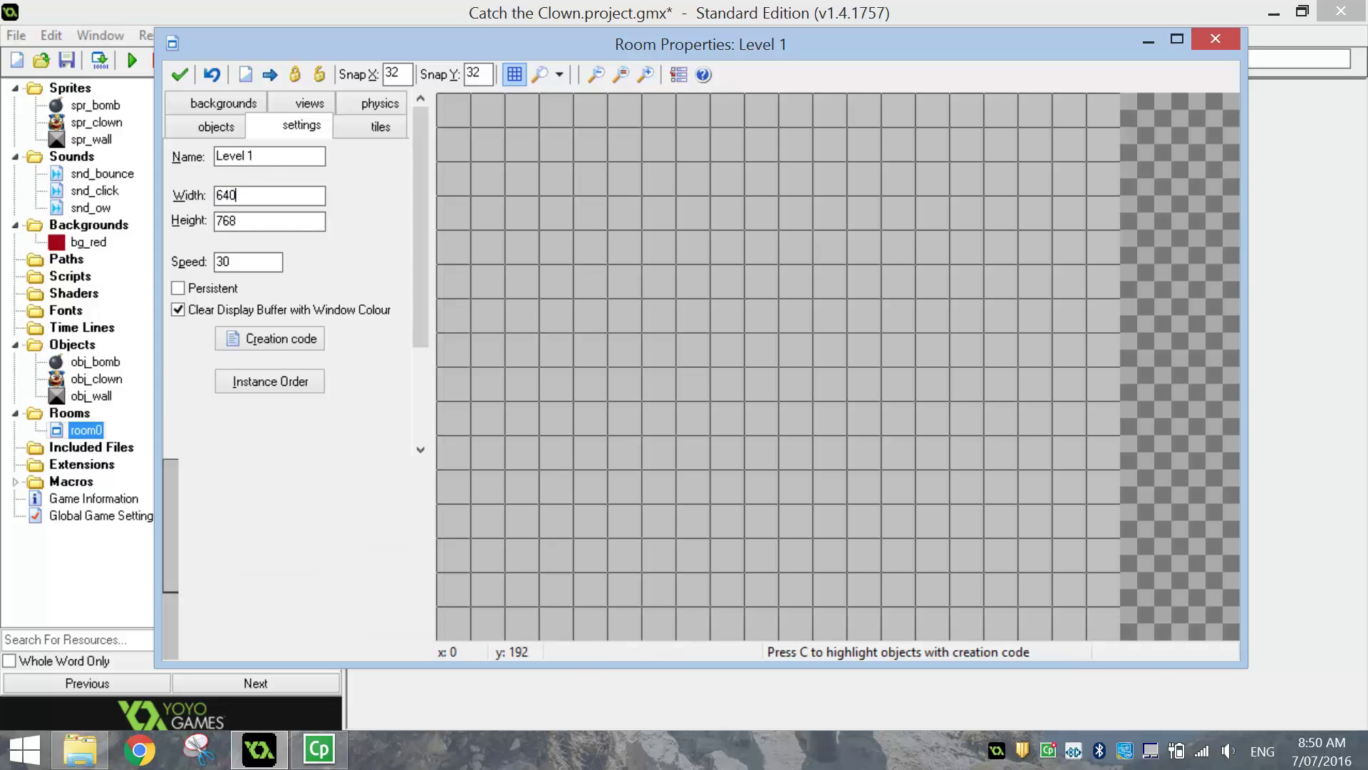
key(Tab)
text(480)
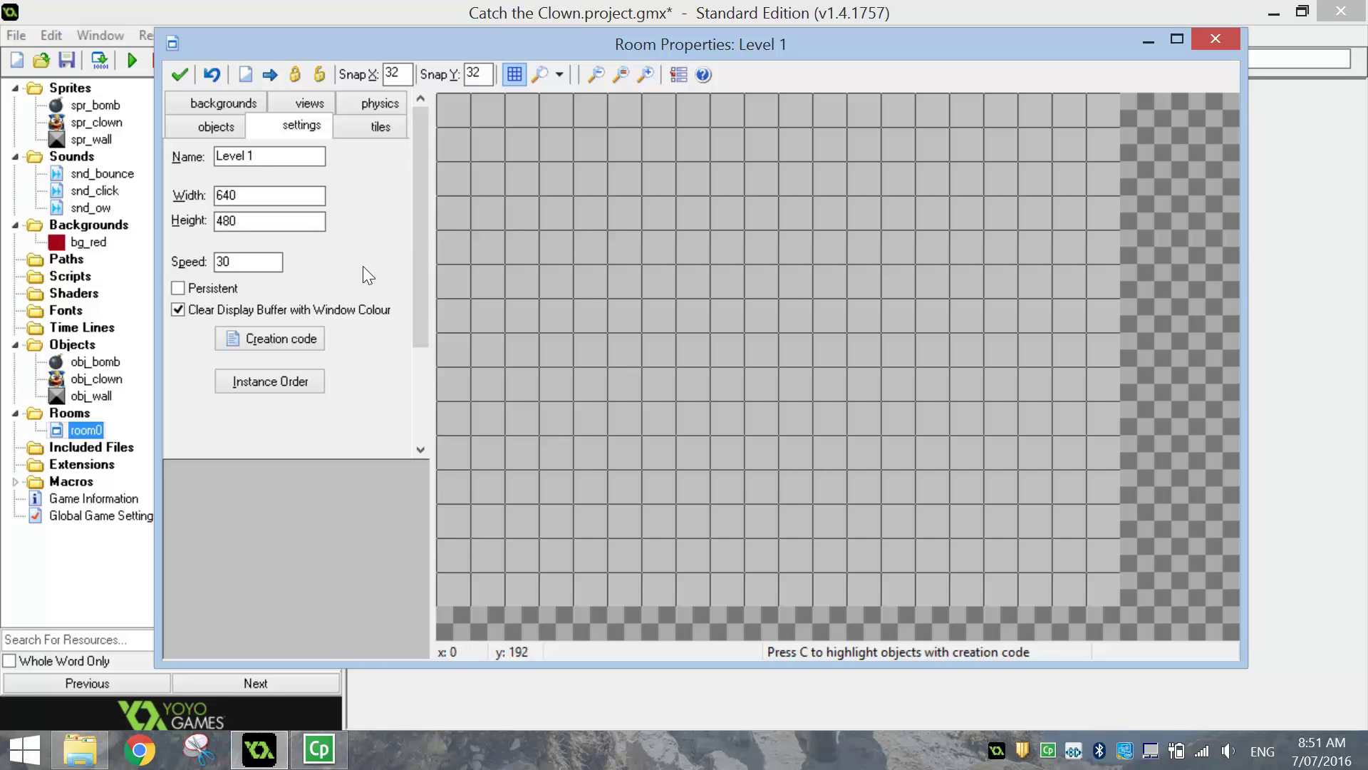
- Try bright blue as the background color of the Level 1 room
click(199, 127)
click(219, 105)
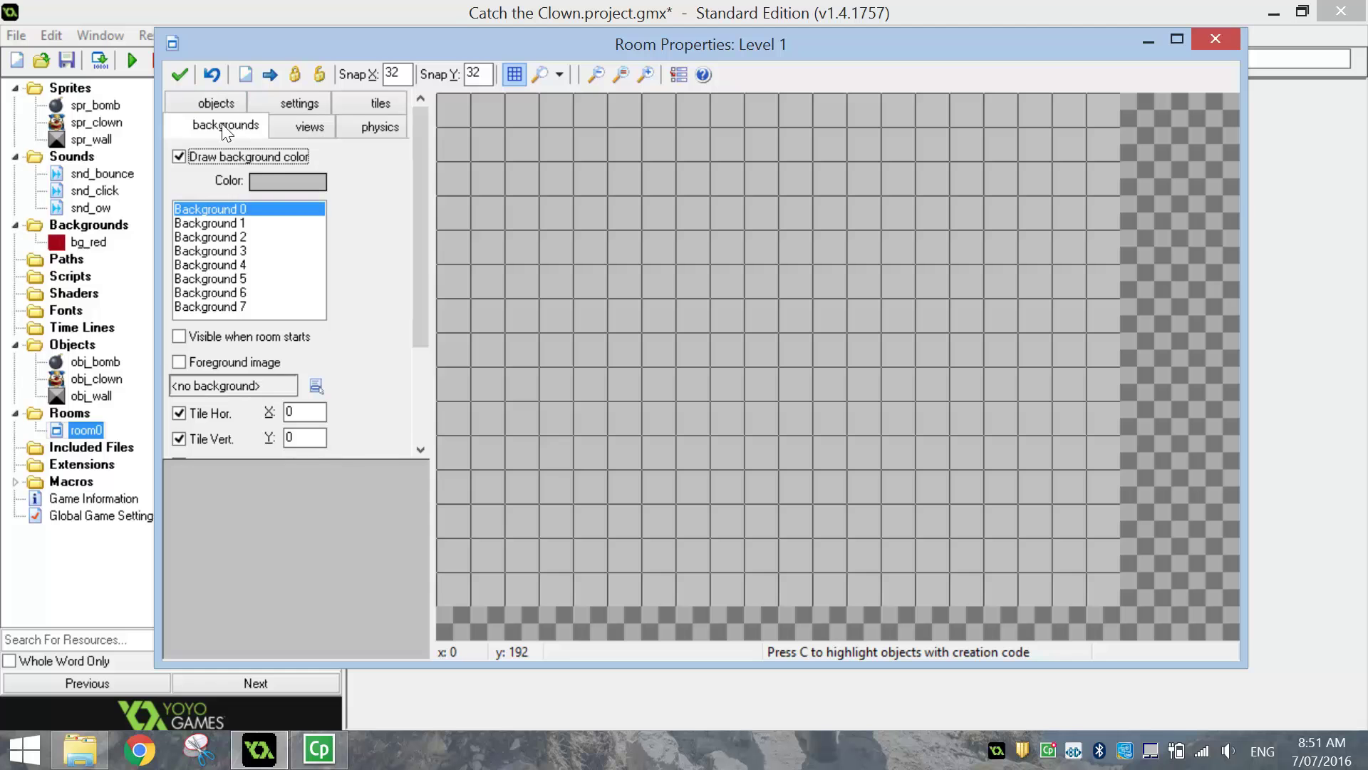
click(268, 179)
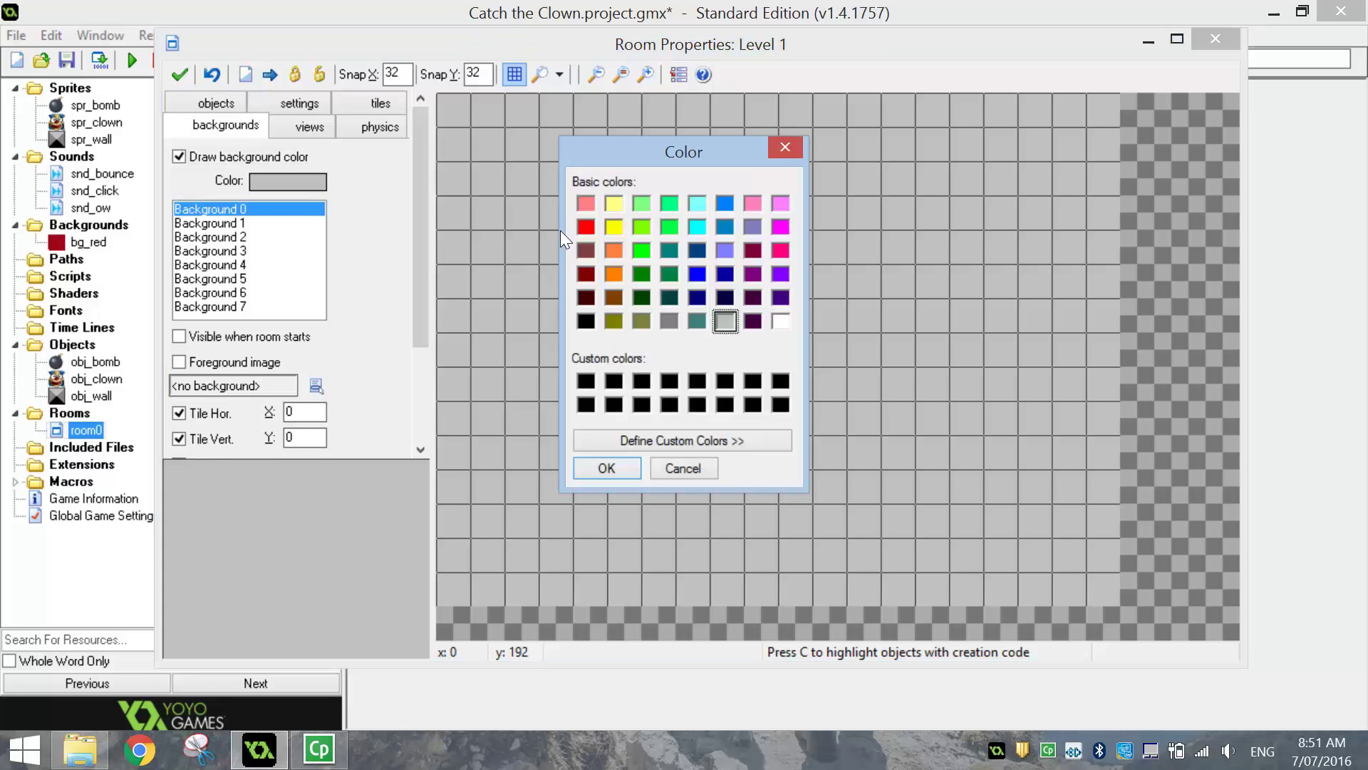
click(727, 203)
click(607, 468)
- Set the room's background color to magenta
click(288, 179)
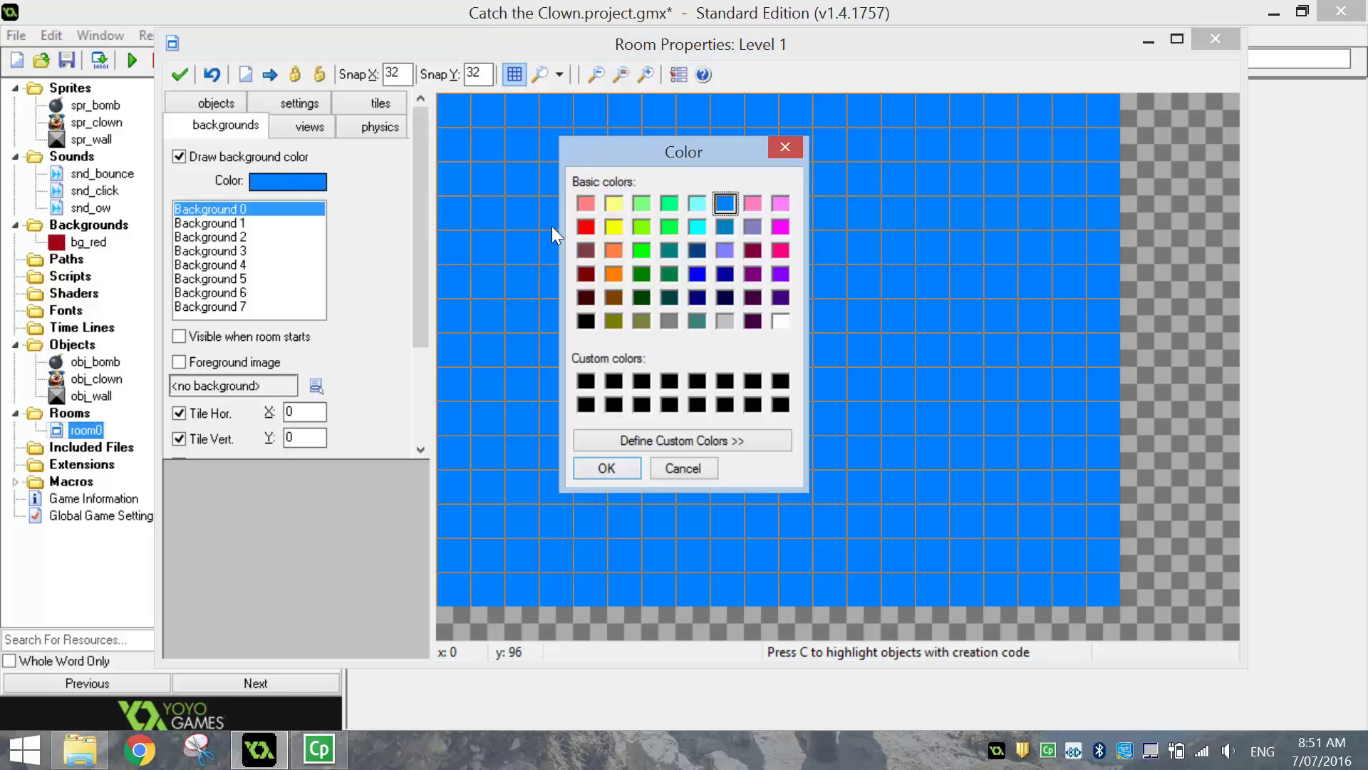
click(780, 225)
click(599, 465)
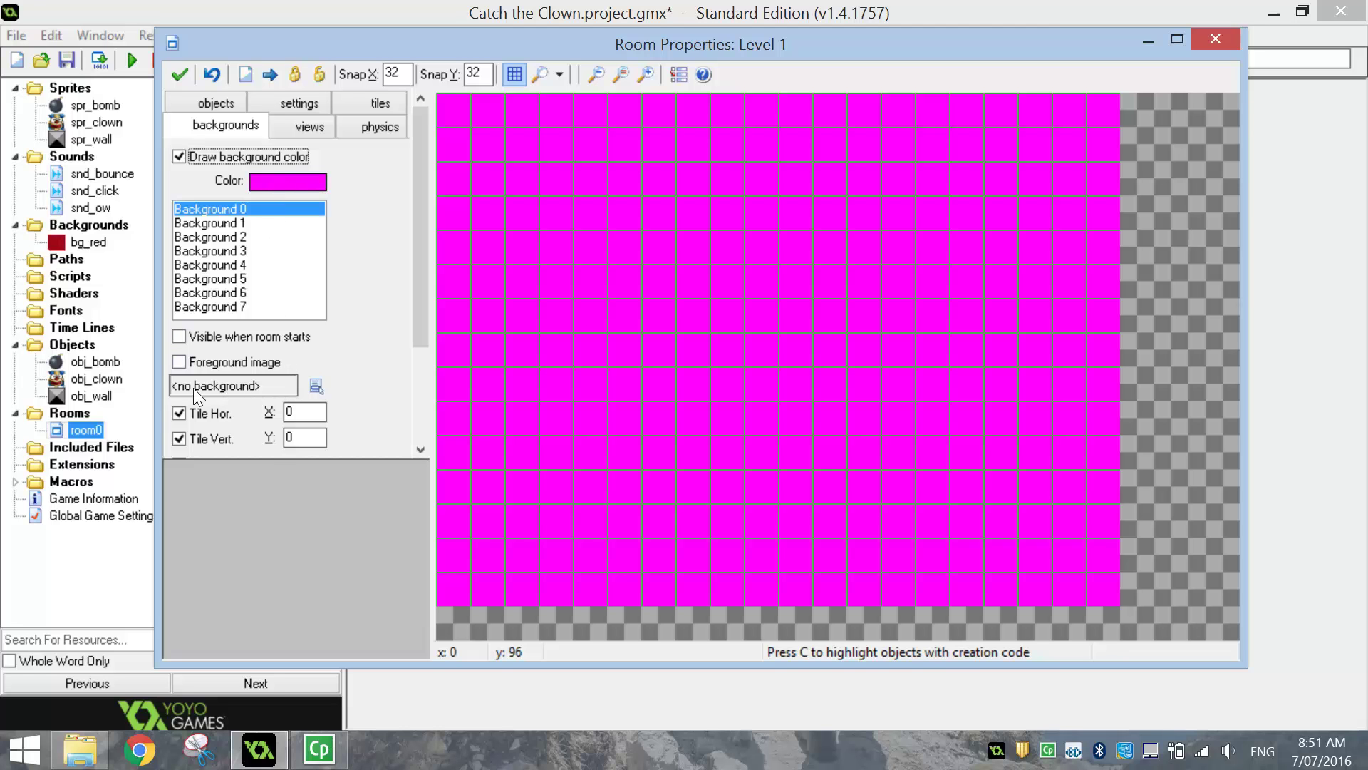
- Assign bg_red as the image for Background 0 of the Level 1 room
click(253, 385)
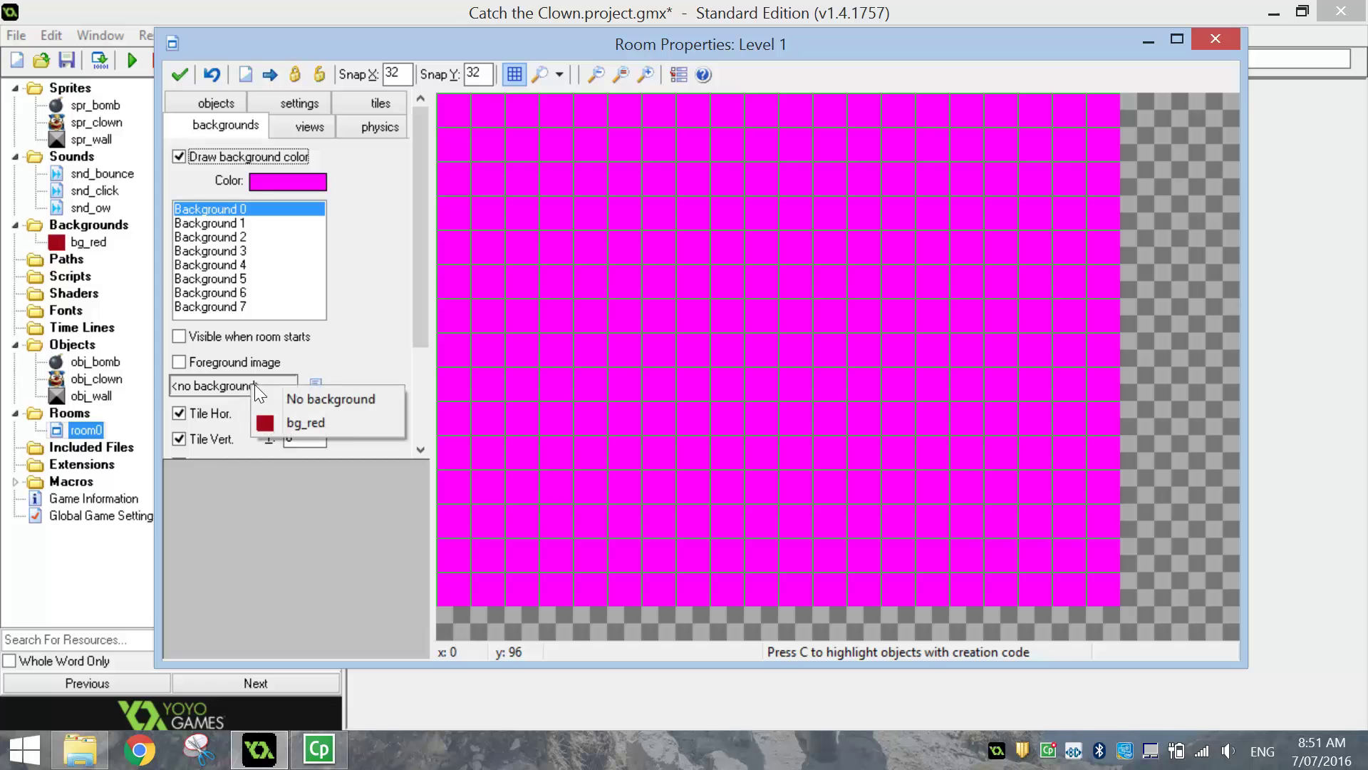
click(287, 425)
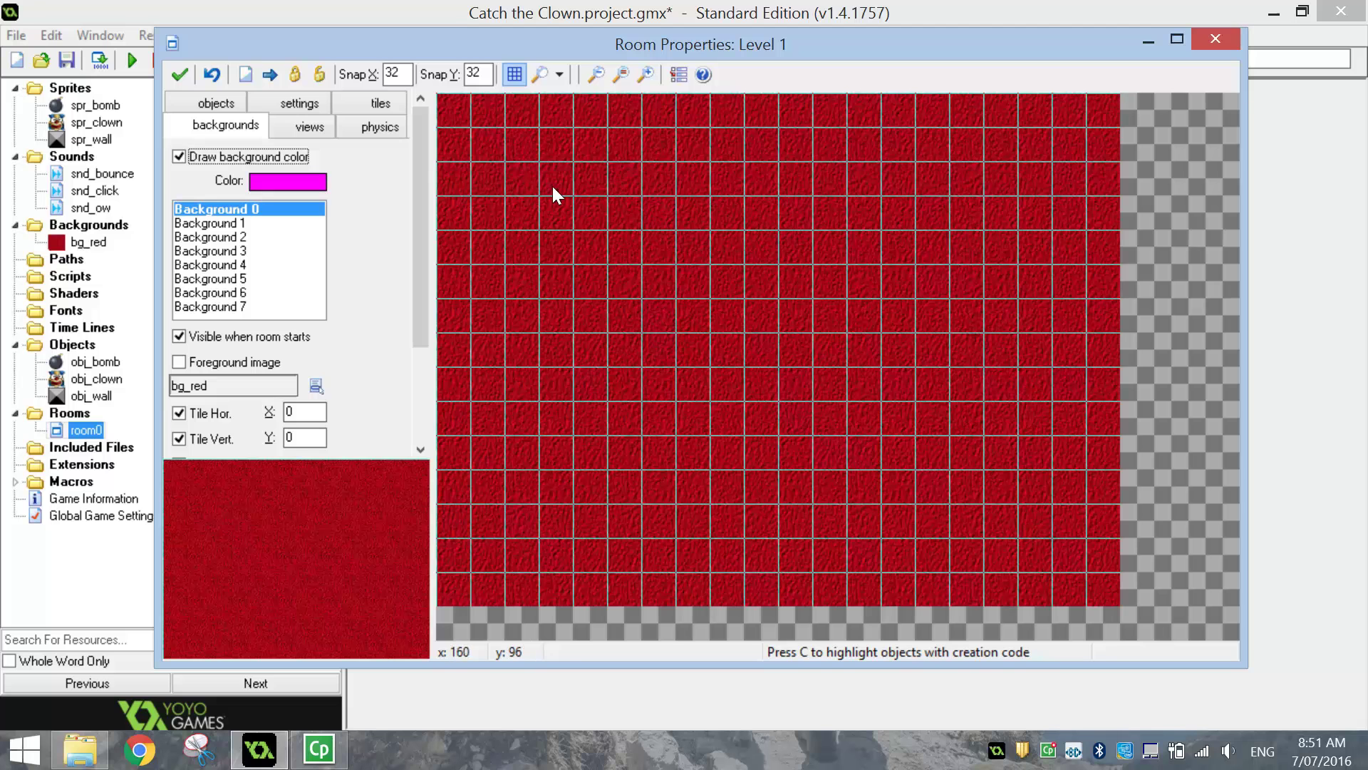
- Line all four edges of the Level 1 room with obj_wall instances and delete the stray wall blocks inside the border
click(209, 101)
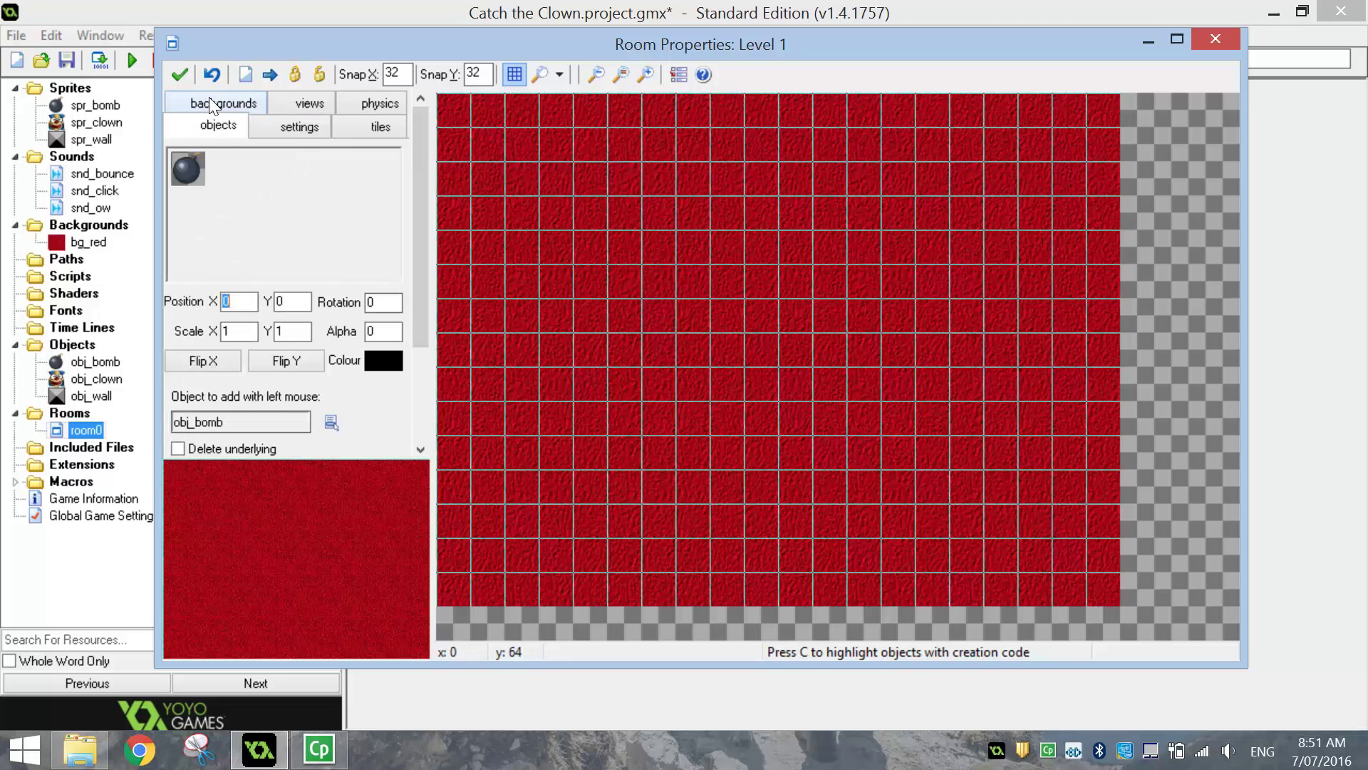
click(224, 199)
click(211, 174)
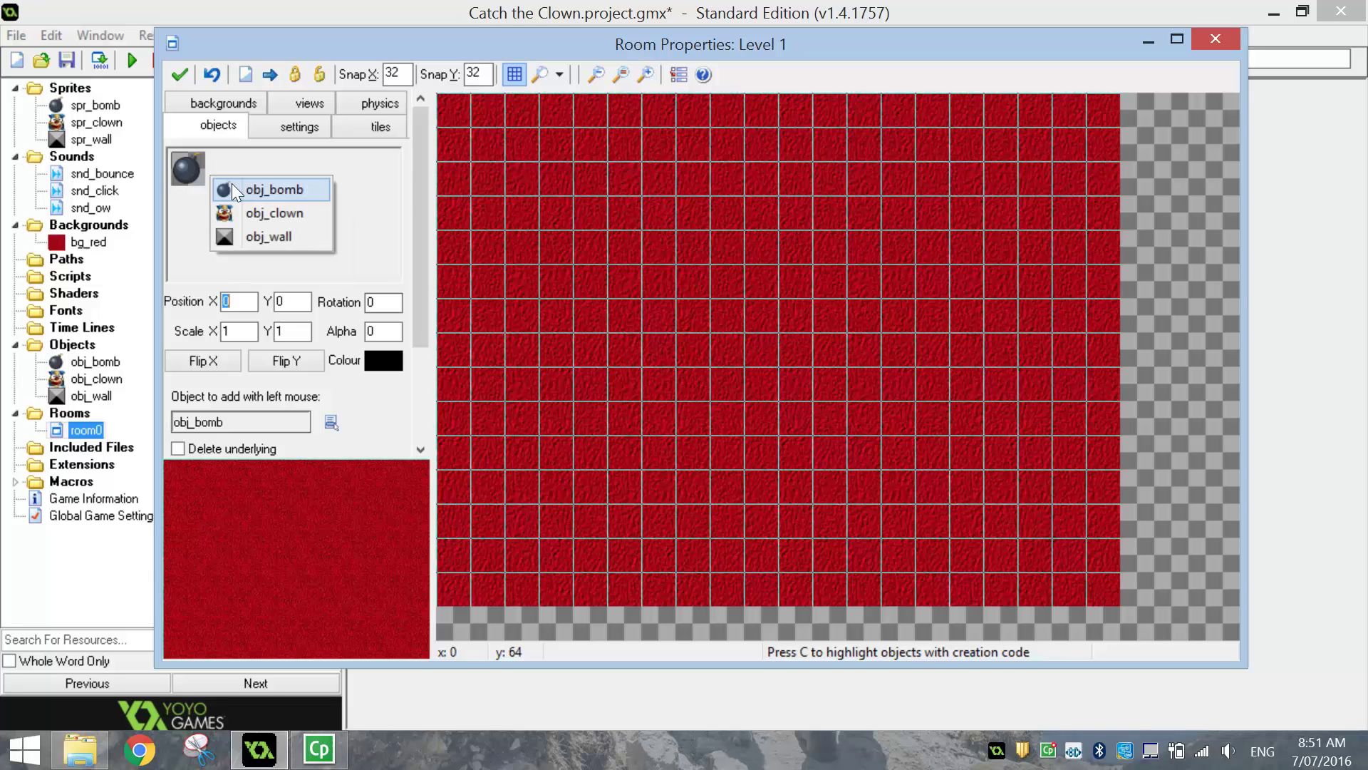
click(298, 235)
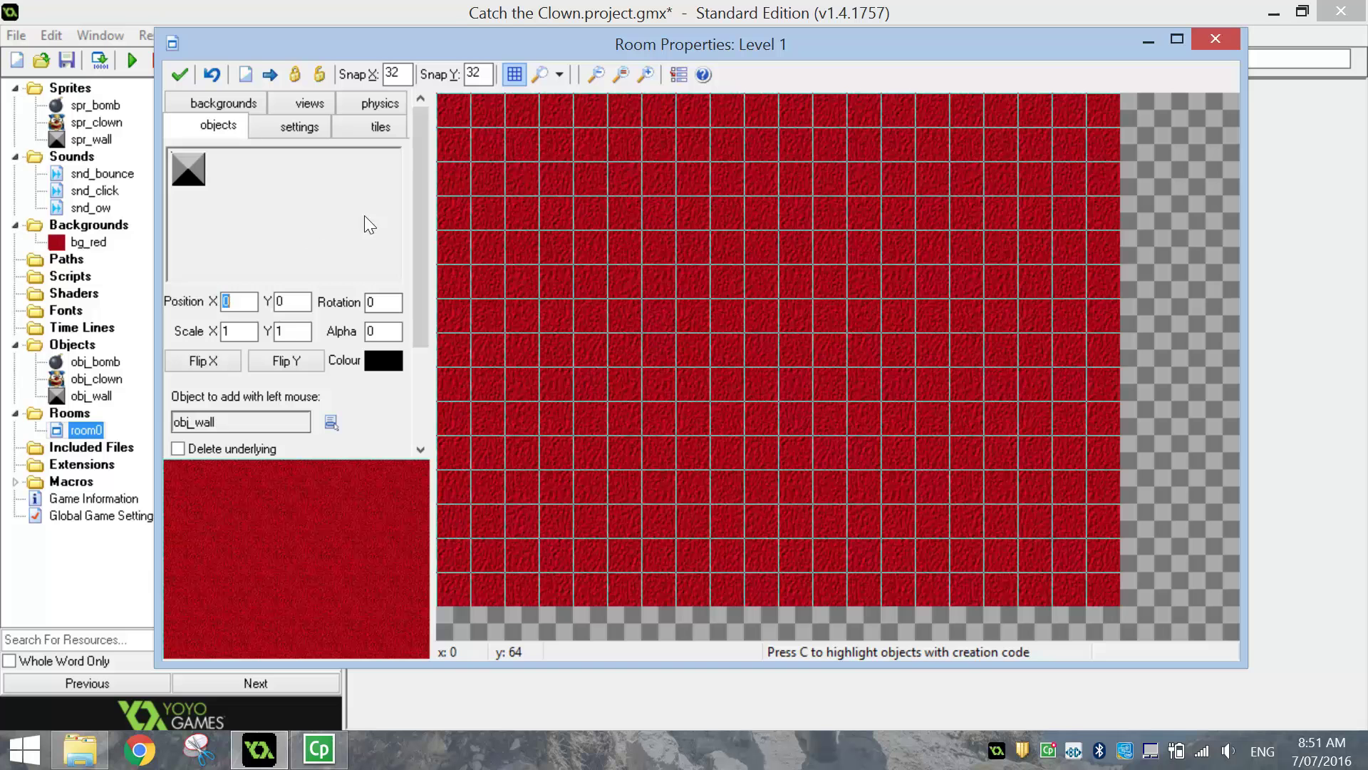
click(458, 114)
mouse_move(476, 113)
shift+mouse_down()
mouse_move(956, 97)
mouse_move(1110, 110)
mouse_move(1100, 588)
mouse_move(463, 583)
mouse_move(459, 256)
mouse_move(492, 317)
mouse_move(453, 142)
shift+mouse_up()
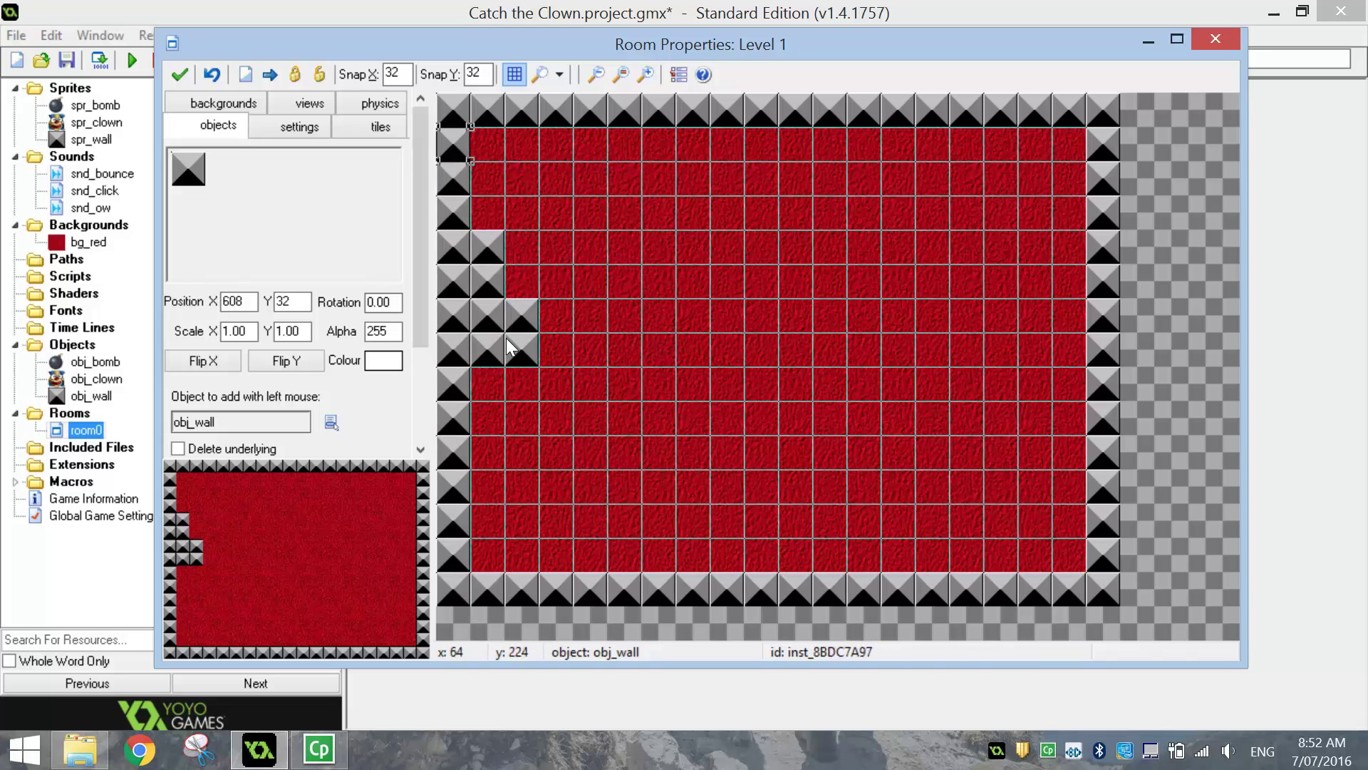
right_click(516, 316)
mouse_move(524, 338)
shift+right_down()
mouse_move(498, 348)
mouse_move(494, 243)
shift+right_up()
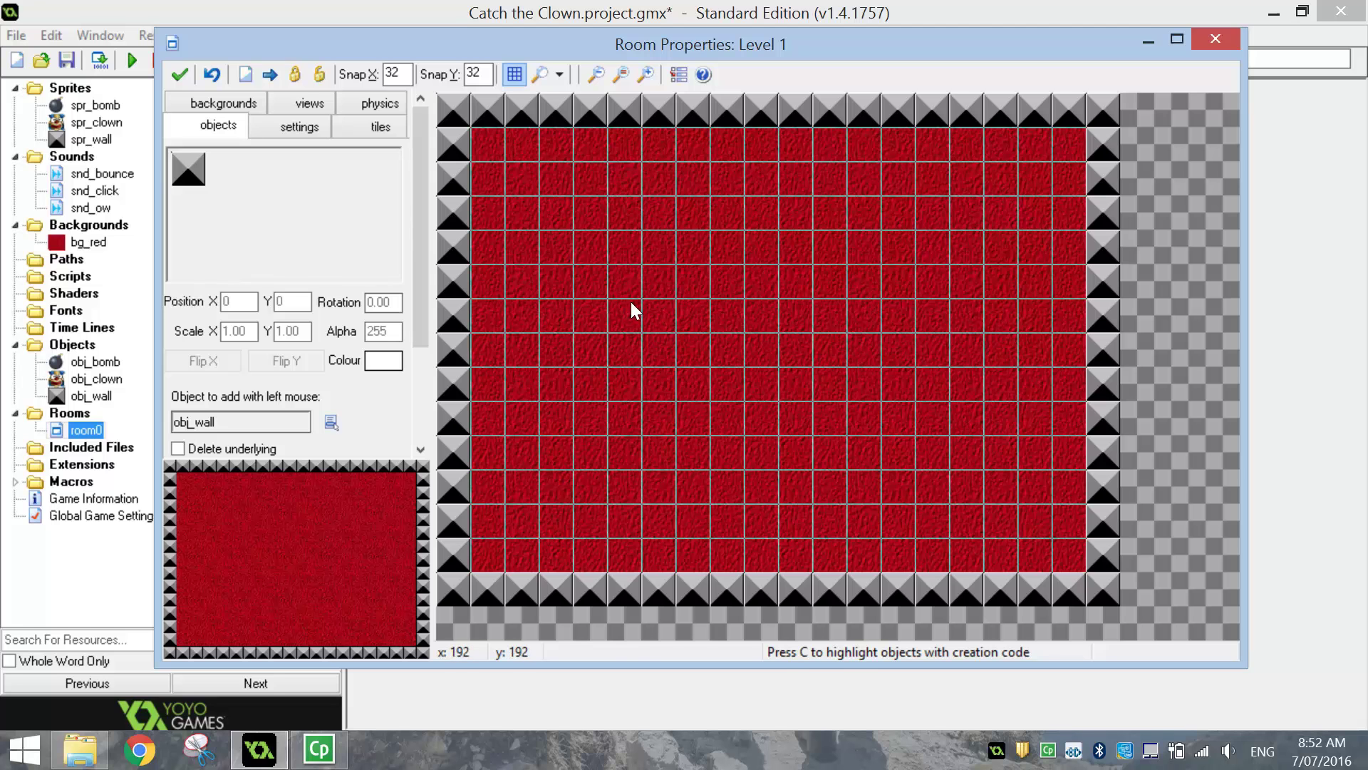
- Place one obj_clown instance near the middle of the room at X 320, Y 224
click(238, 176)
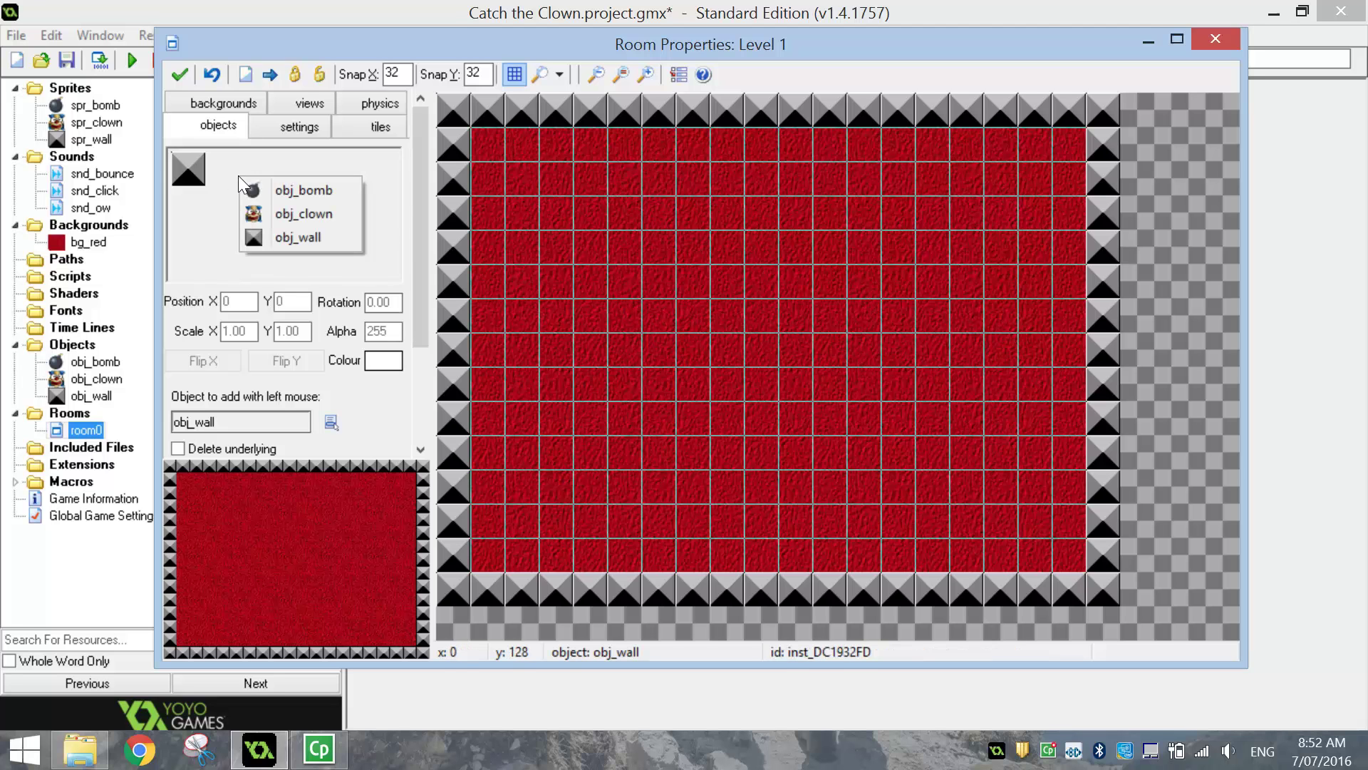
click(305, 217)
click(788, 344)
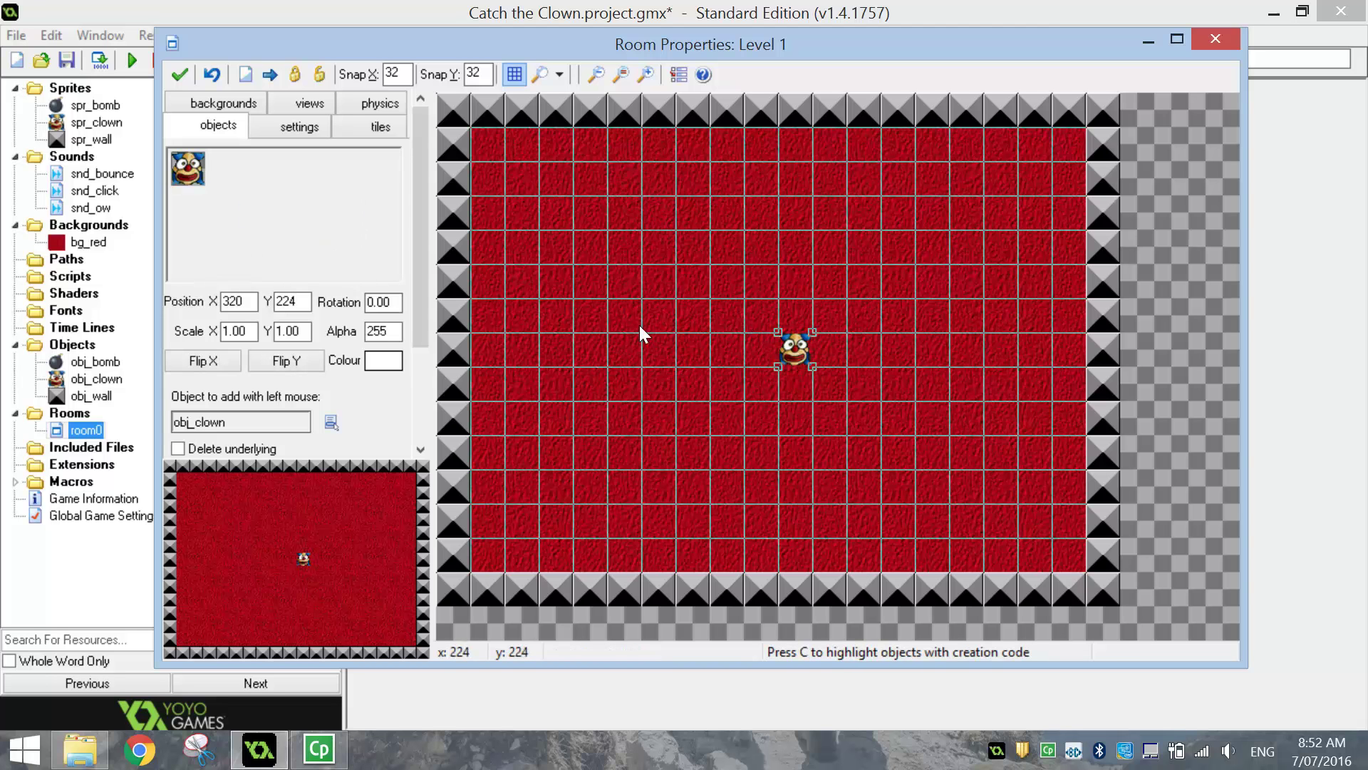
- Place three obj_bomb instances in the room's upper-left, lower-left and upper-right areas, and accept the room changes
click(262, 193)
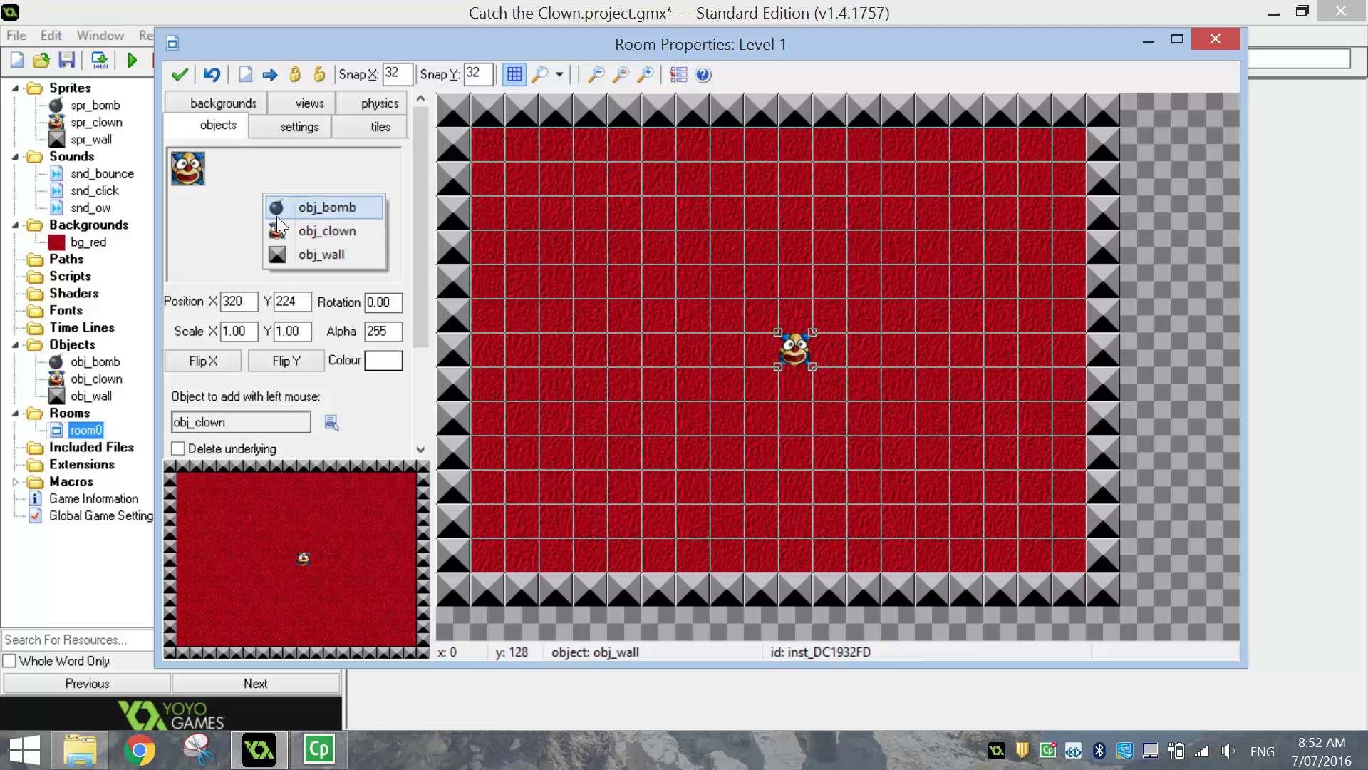
click(321, 207)
click(576, 212)
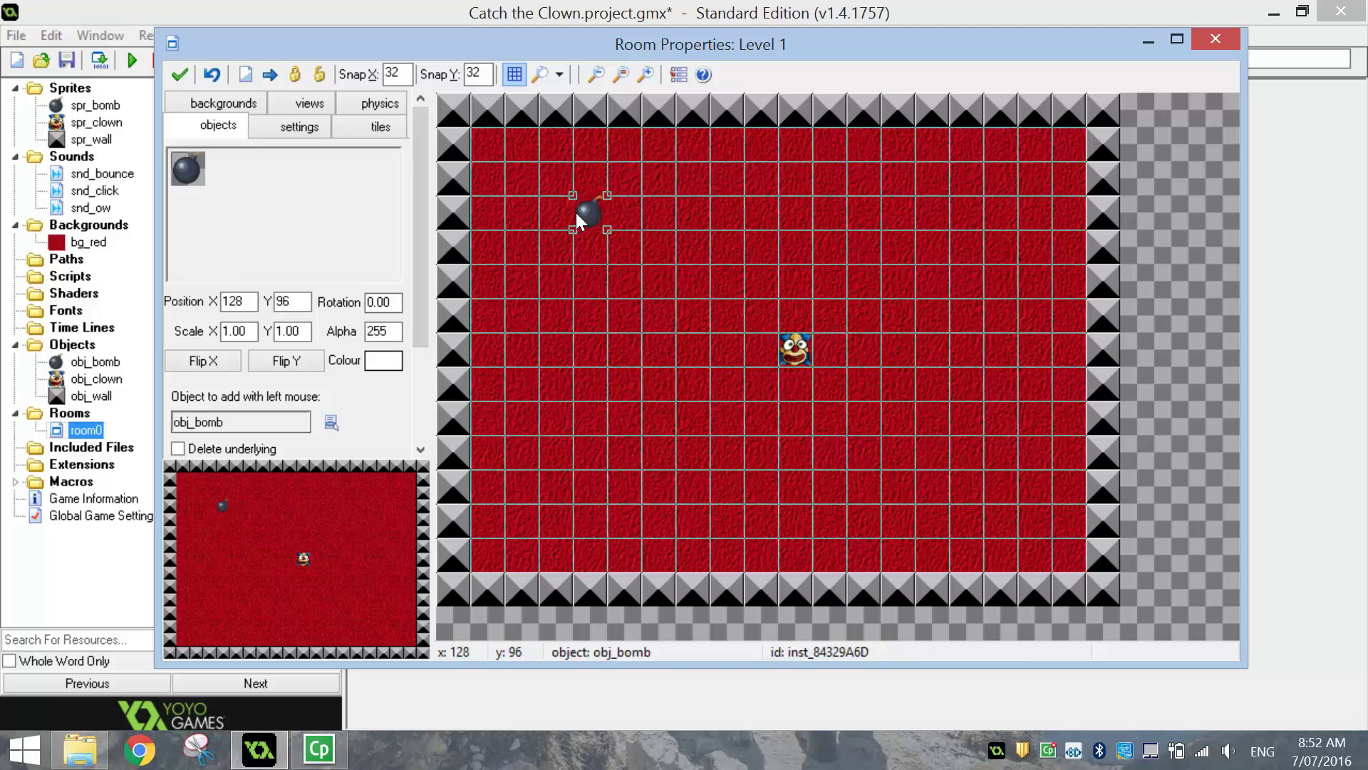
click(669, 524)
click(981, 245)
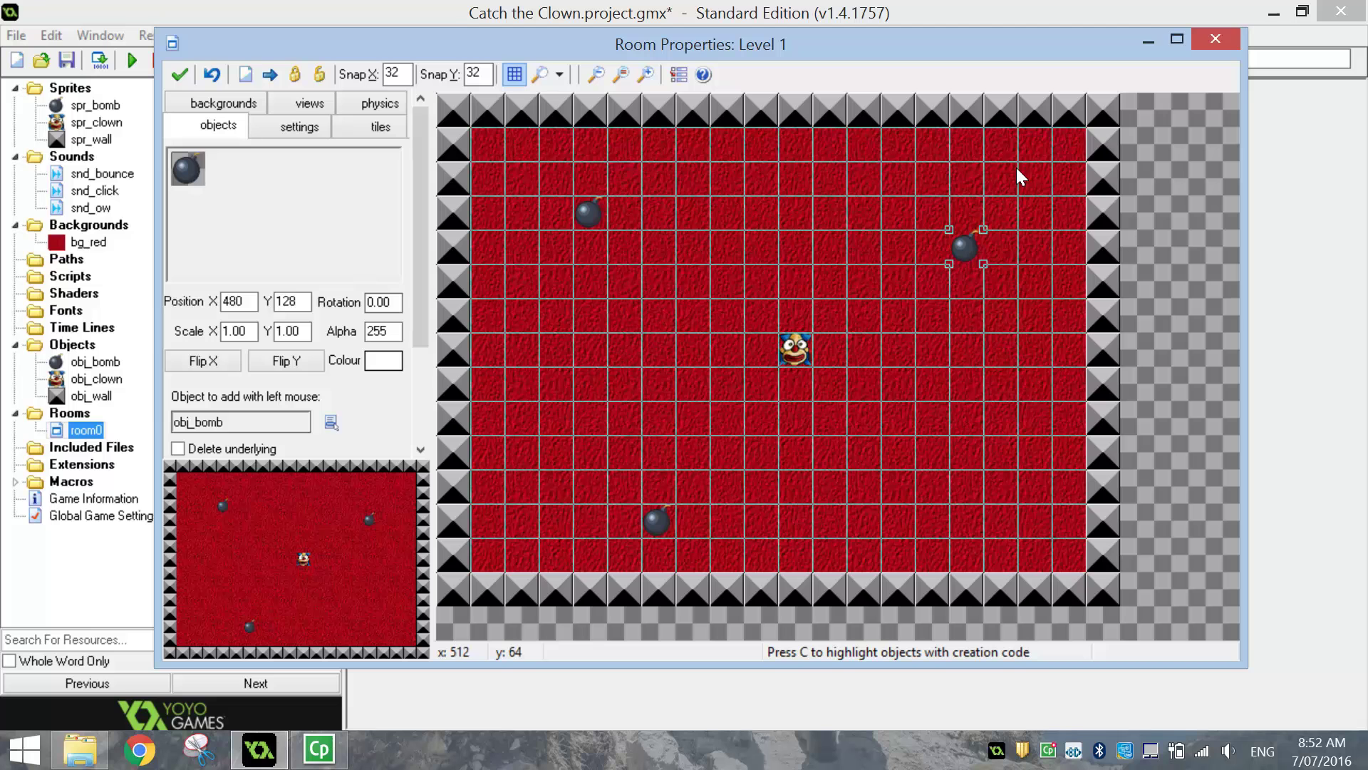
click(180, 75)
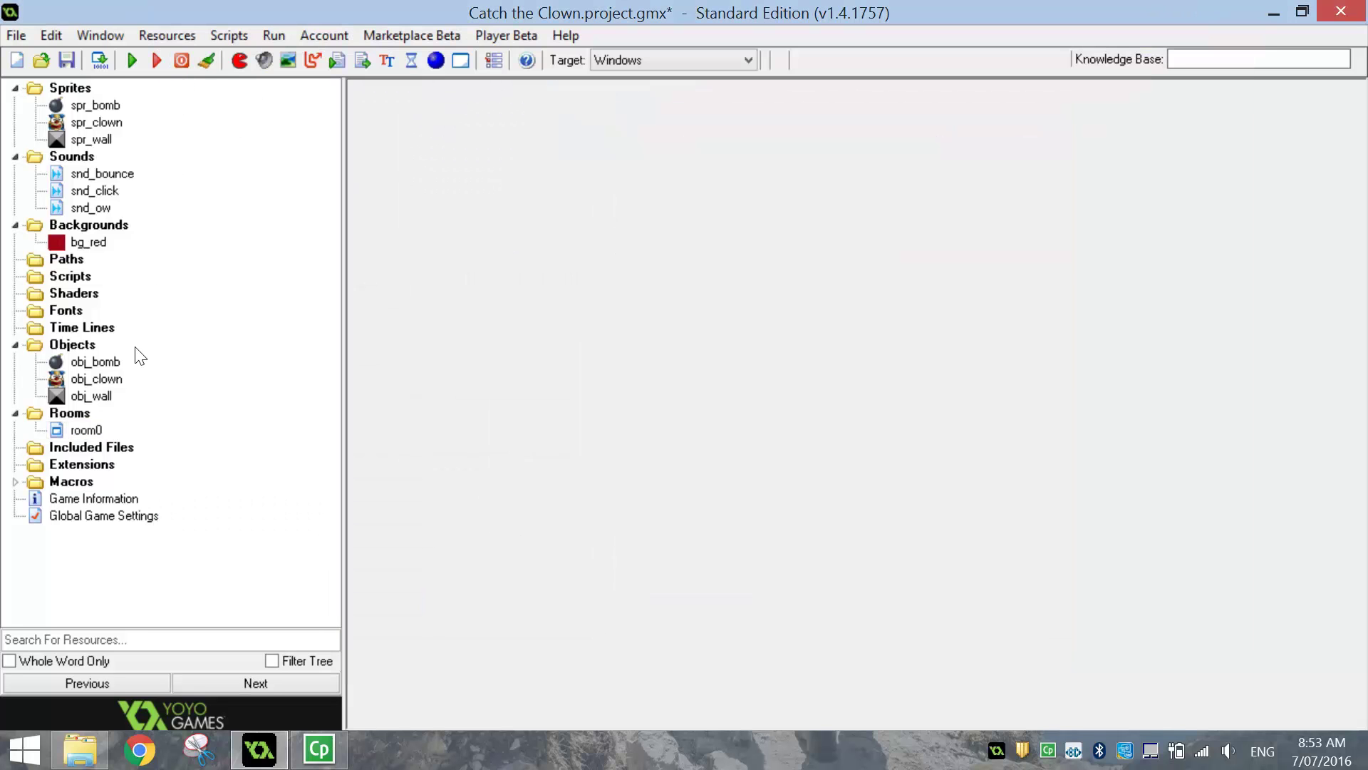
- Rename the room resource as Level_1 and accept its properties
double_click(85, 432)
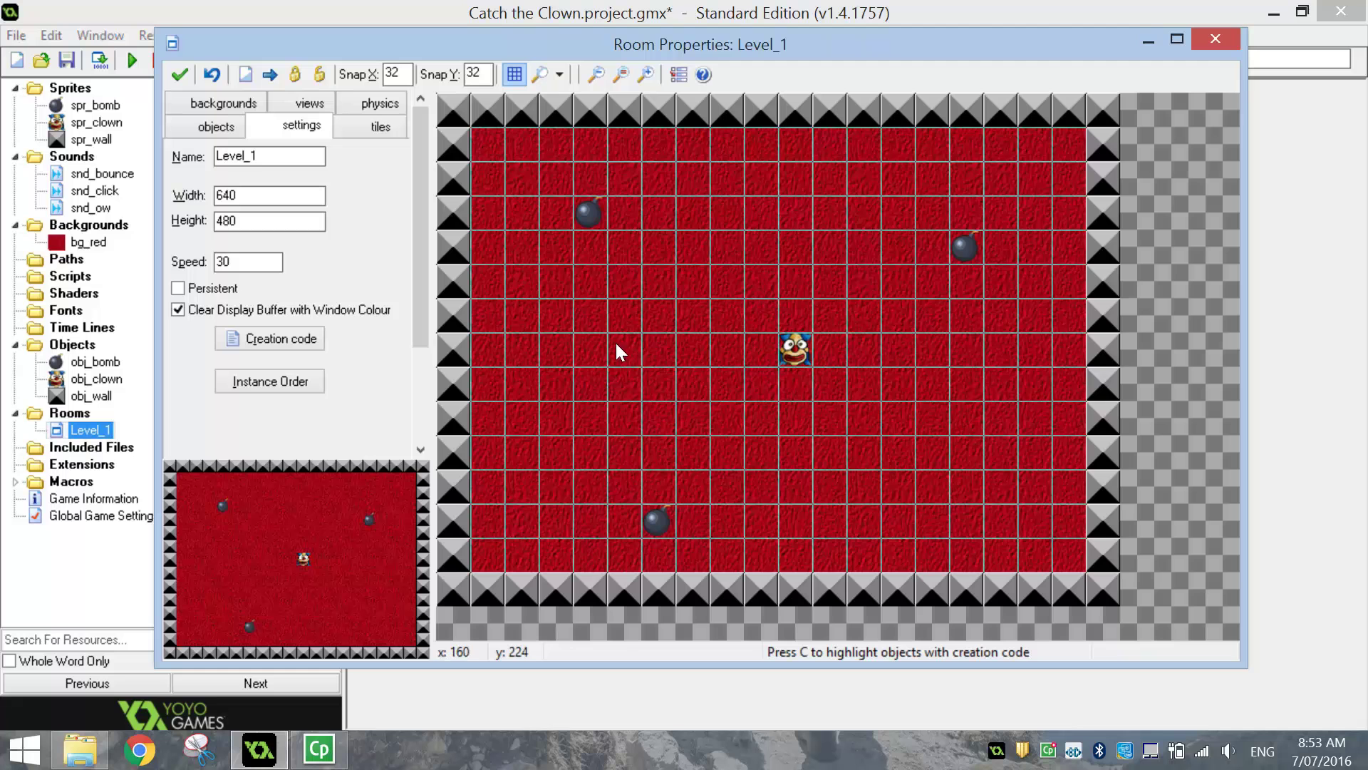
click(179, 74)
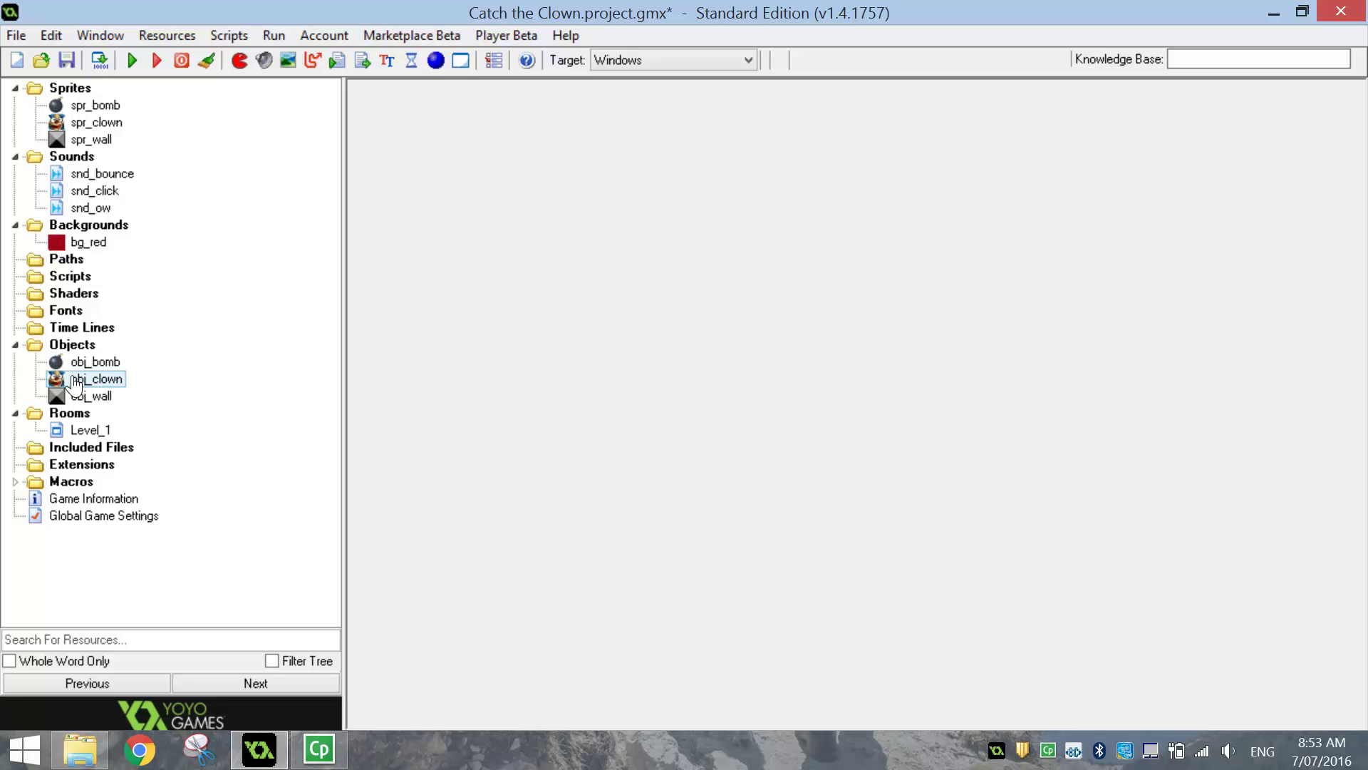
- Add a Create event to obj_clown
double_click(116, 383)
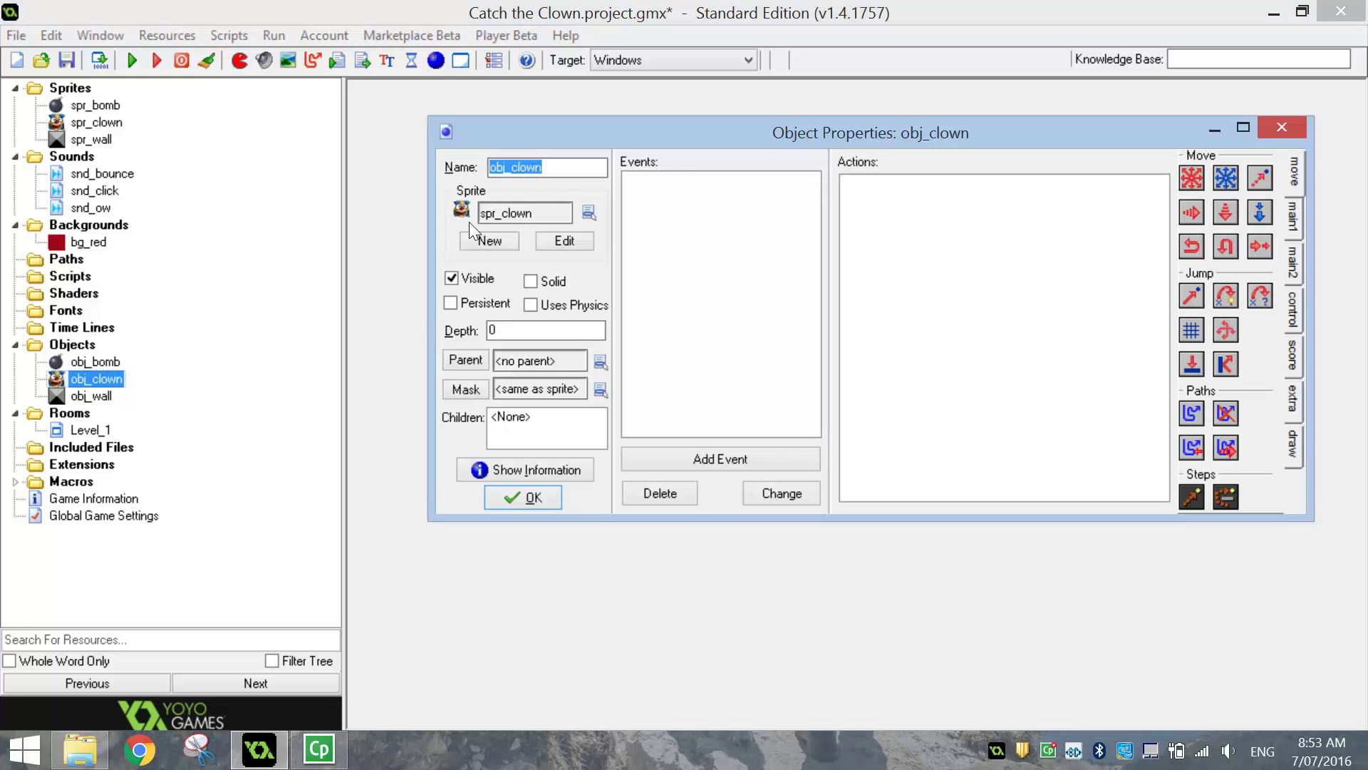
drag(682, 127, 656, 121)
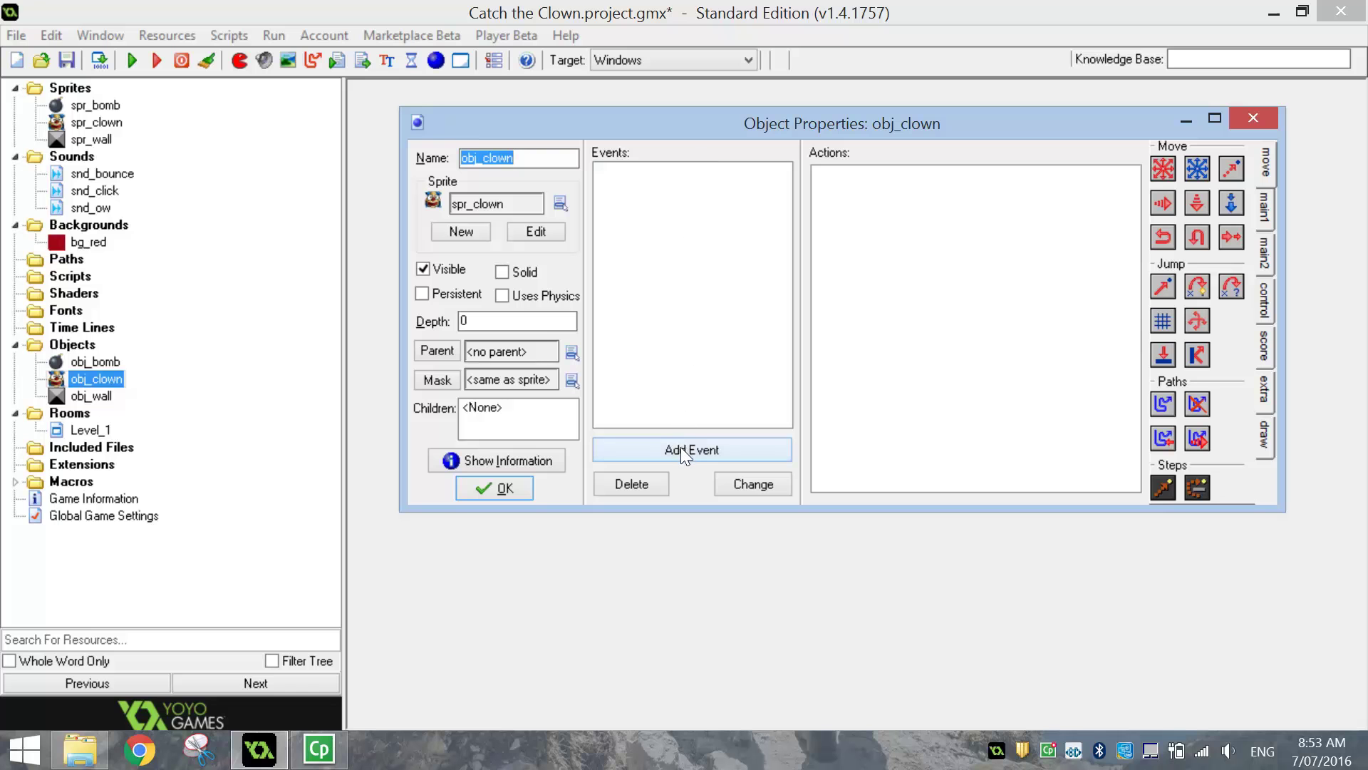
click(704, 450)
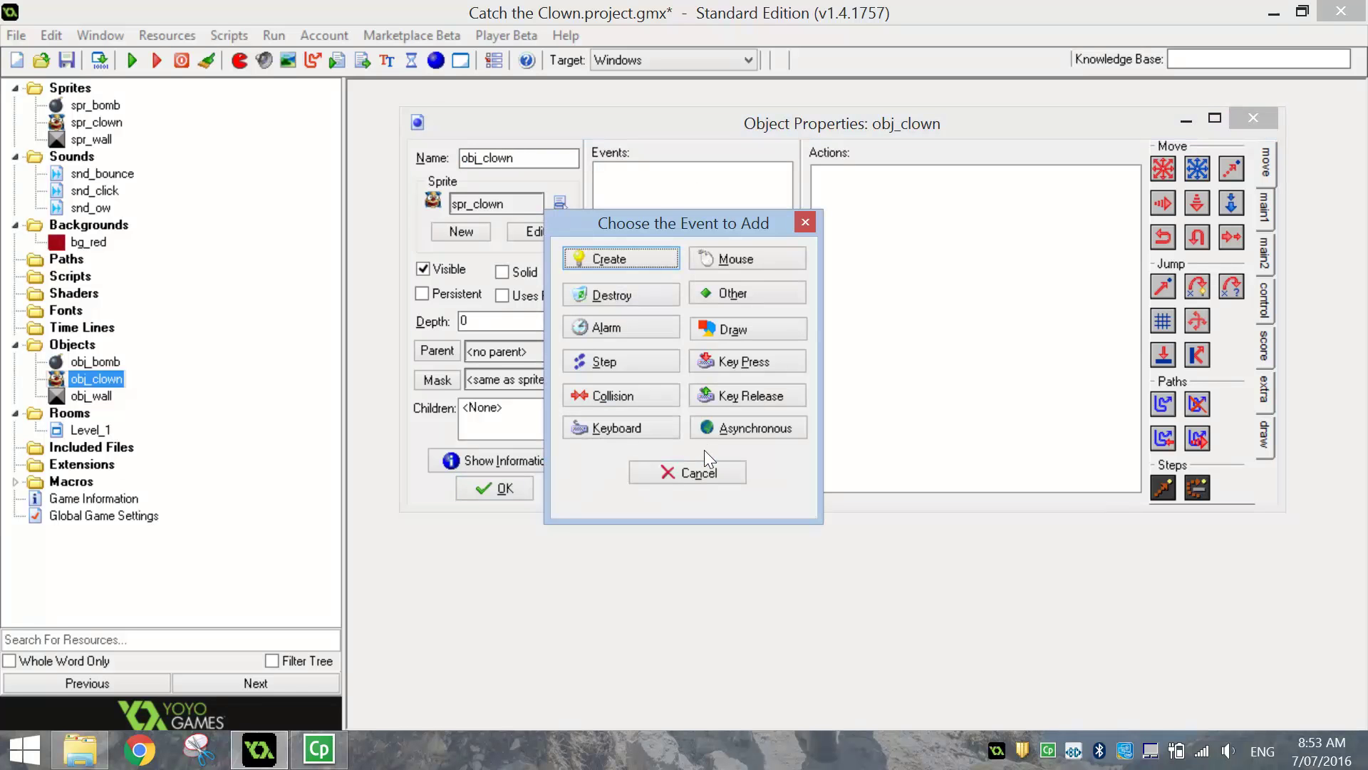
click(622, 258)
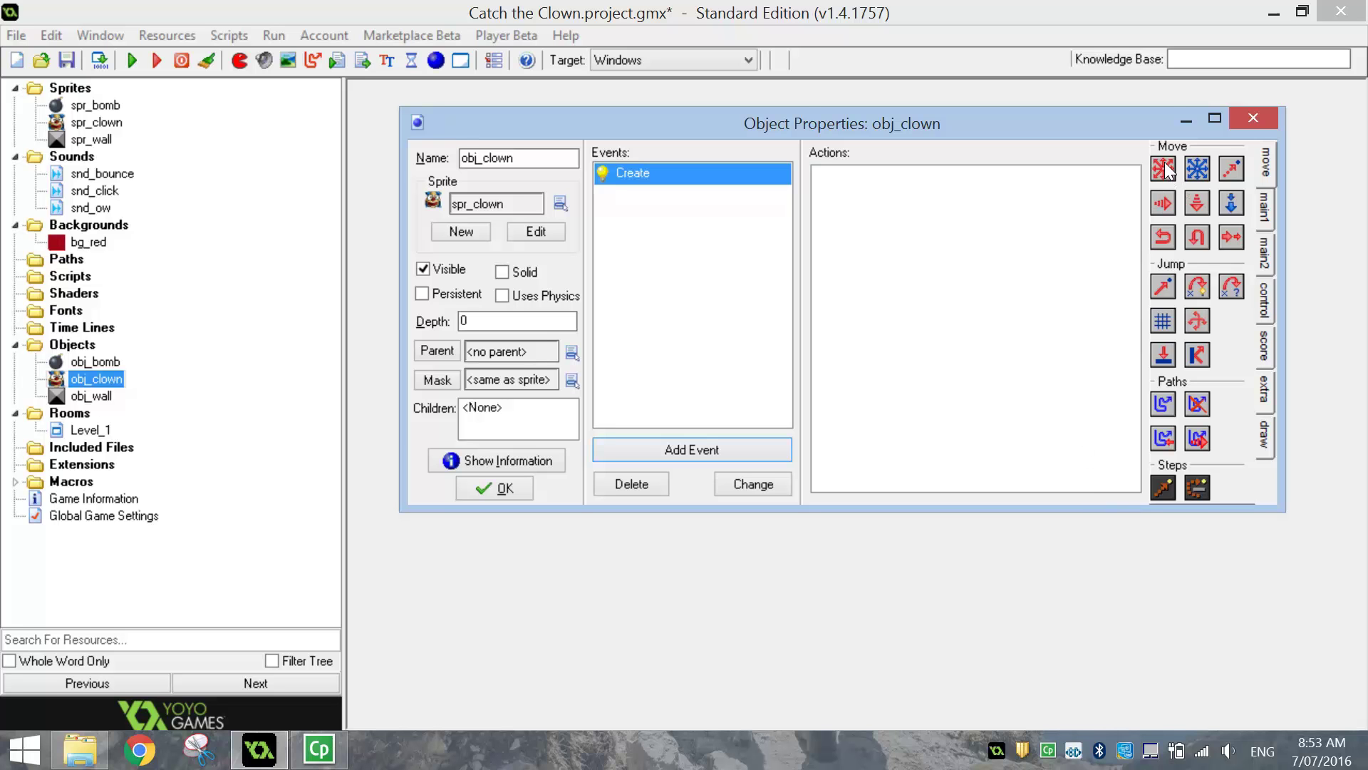
- Add a Move Fixed action to the clown's Create event with all eight outward directions and speed 4
drag(1164, 173, 930, 208)
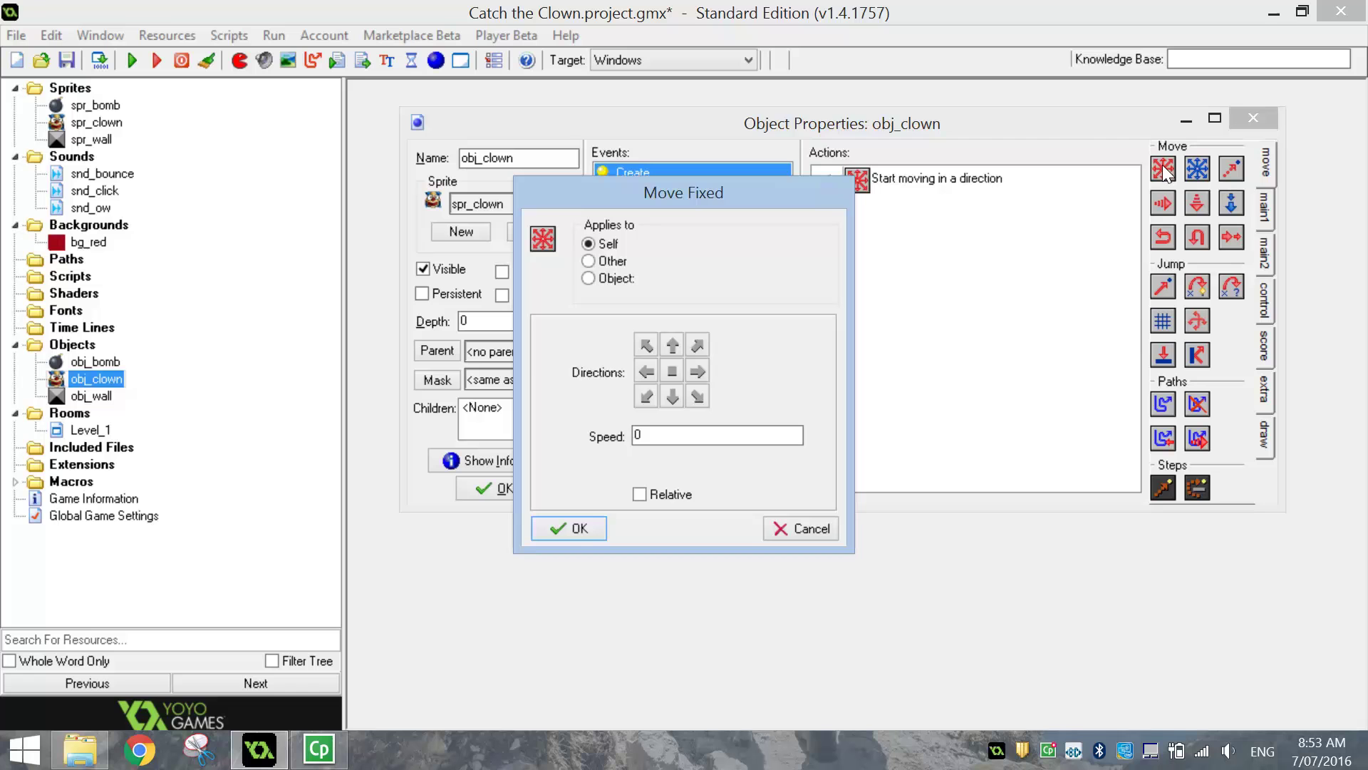
drag(771, 187, 810, 113)
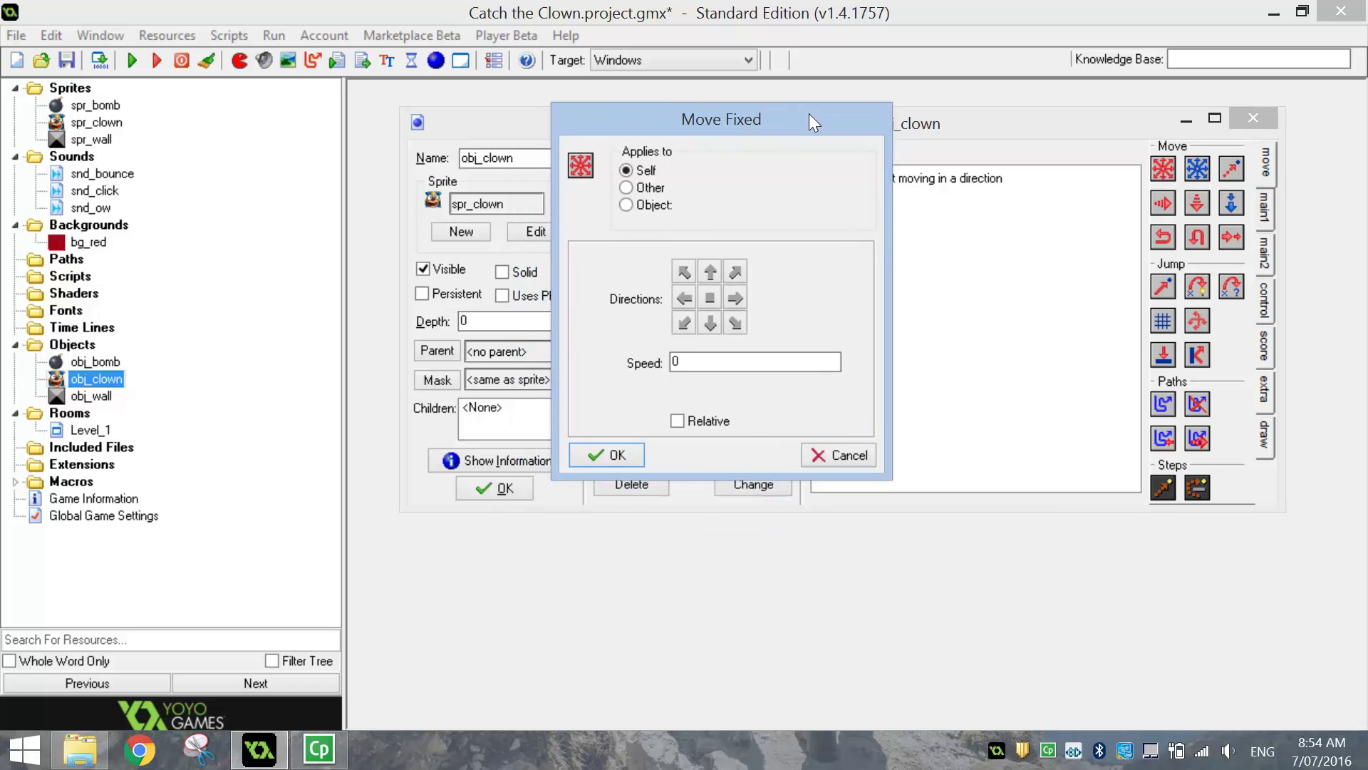
click(684, 273)
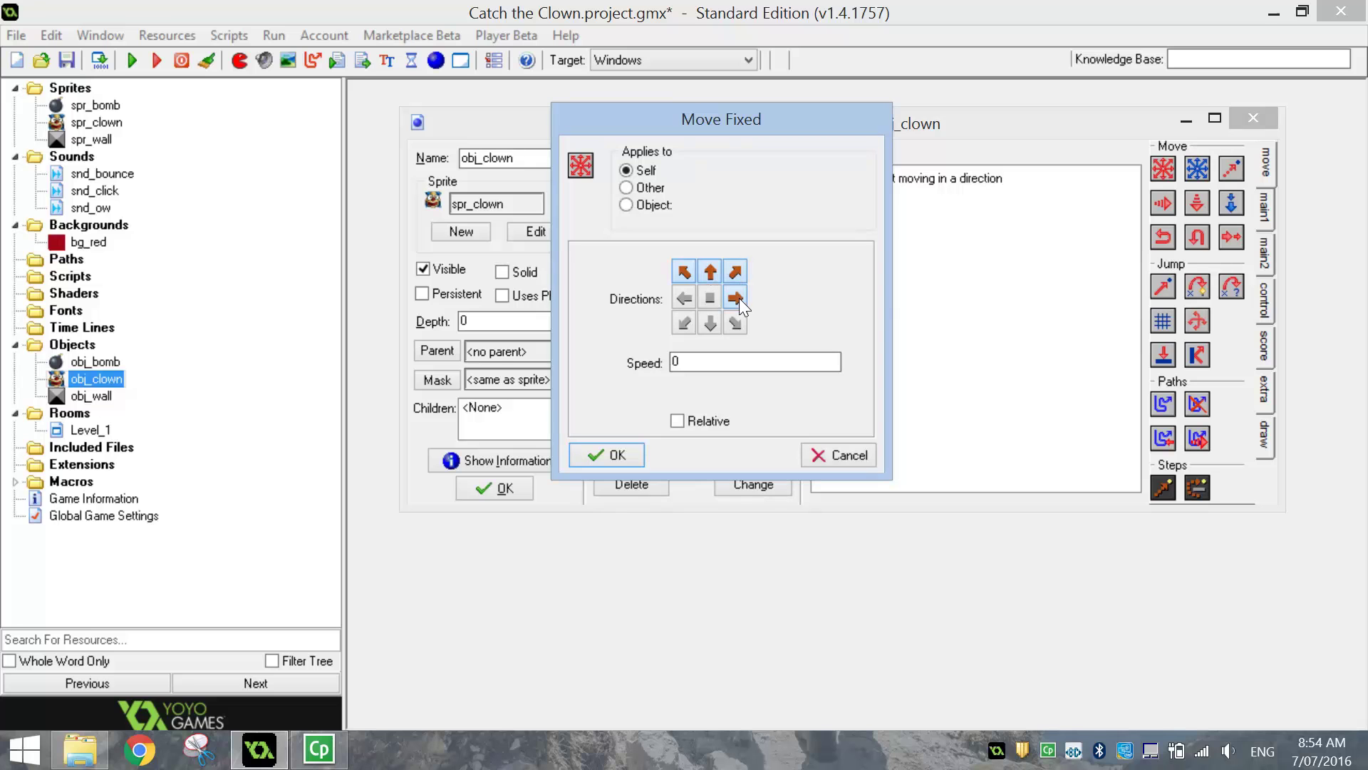
click(688, 297)
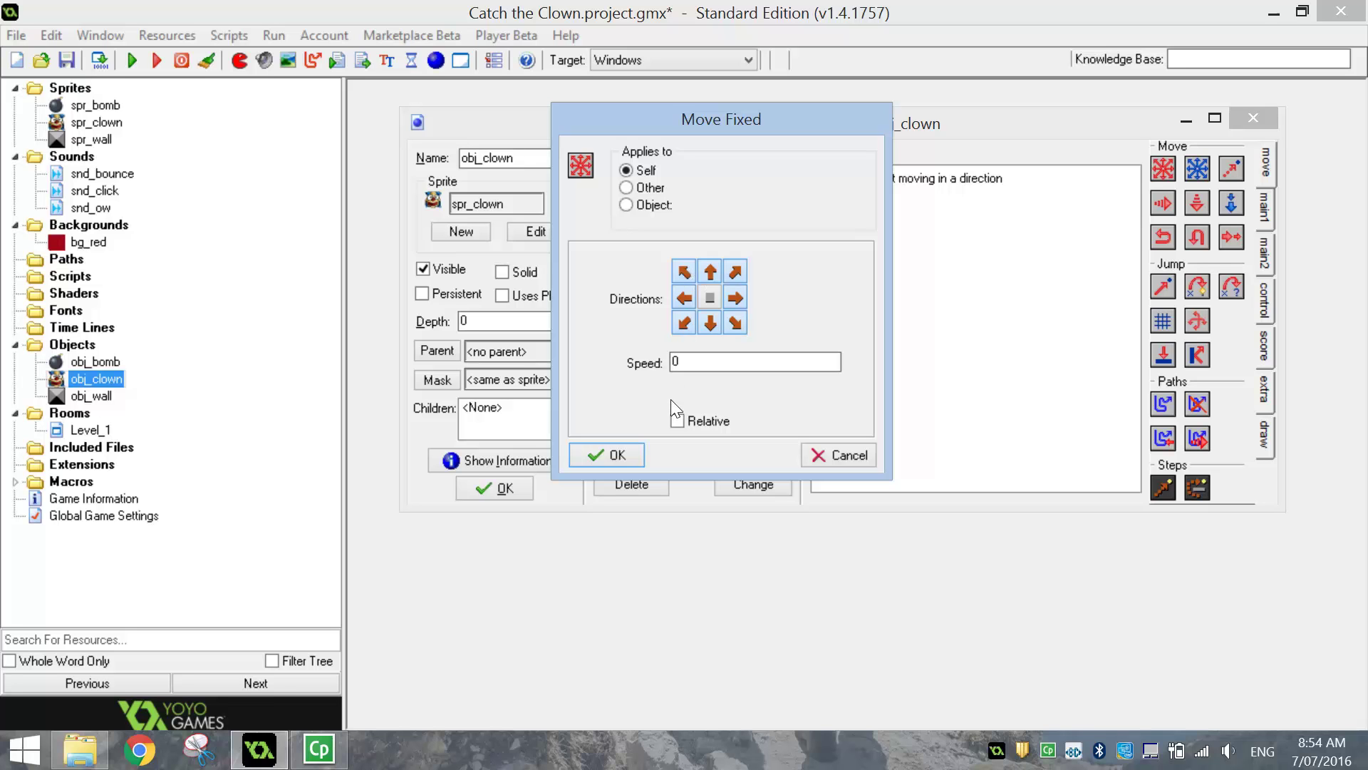
drag(682, 362, 663, 363)
text(4)
click(608, 455)
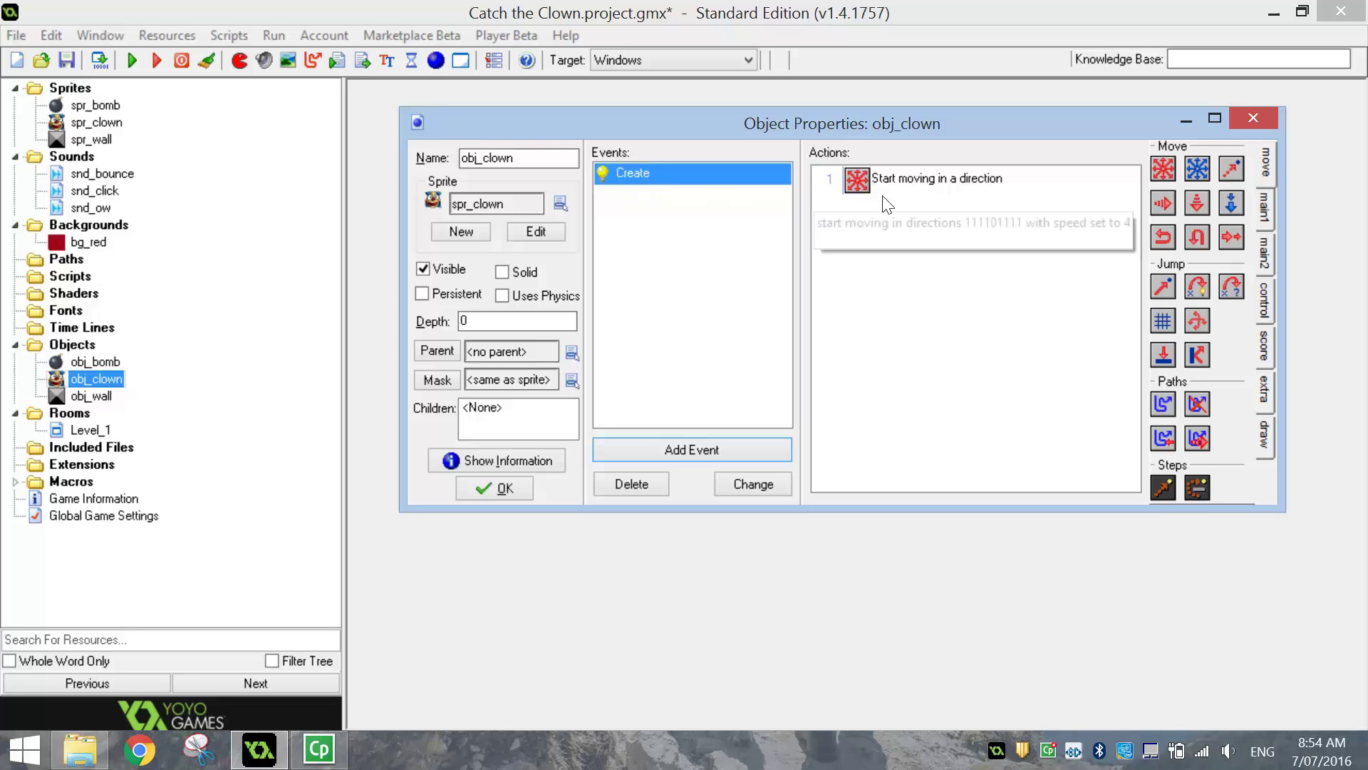
click(917, 181)
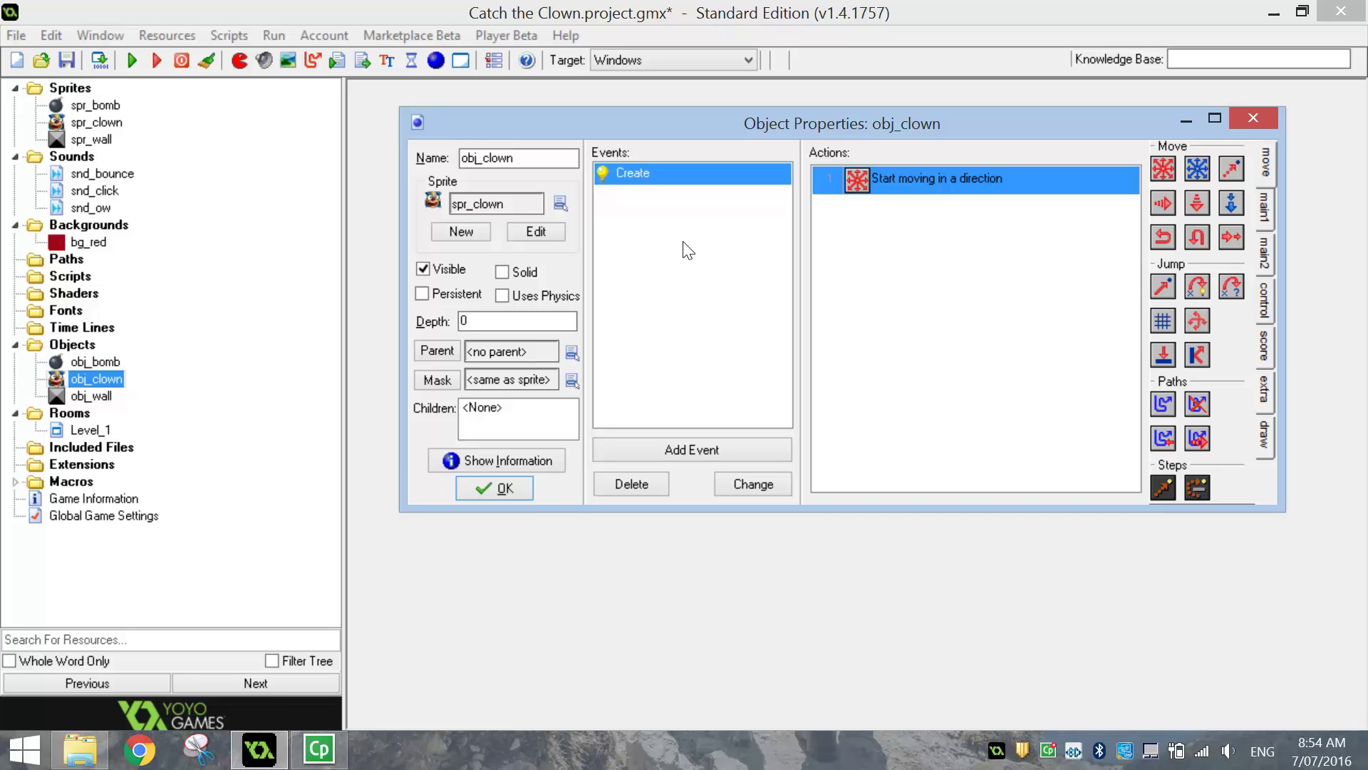
- Add a Left Button mouse event to obj_clown
click(686, 450)
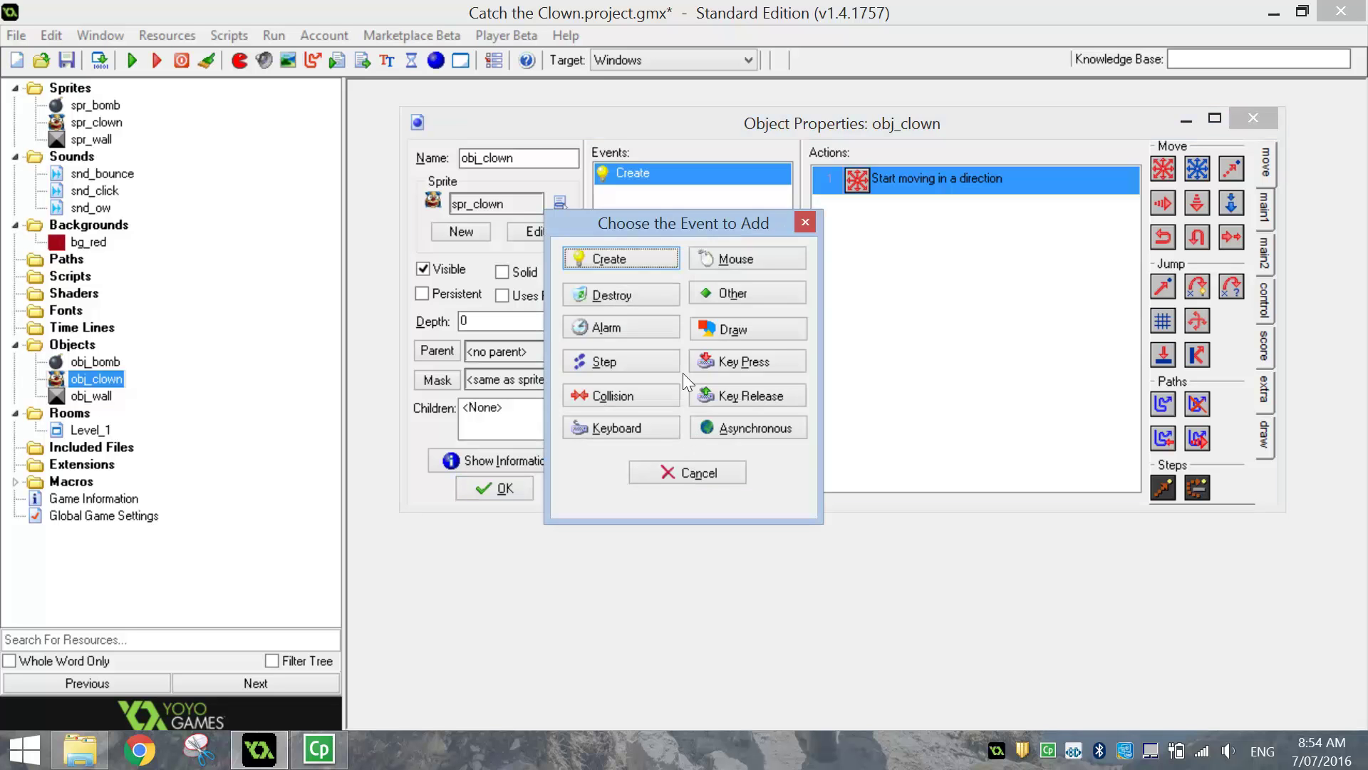
click(734, 251)
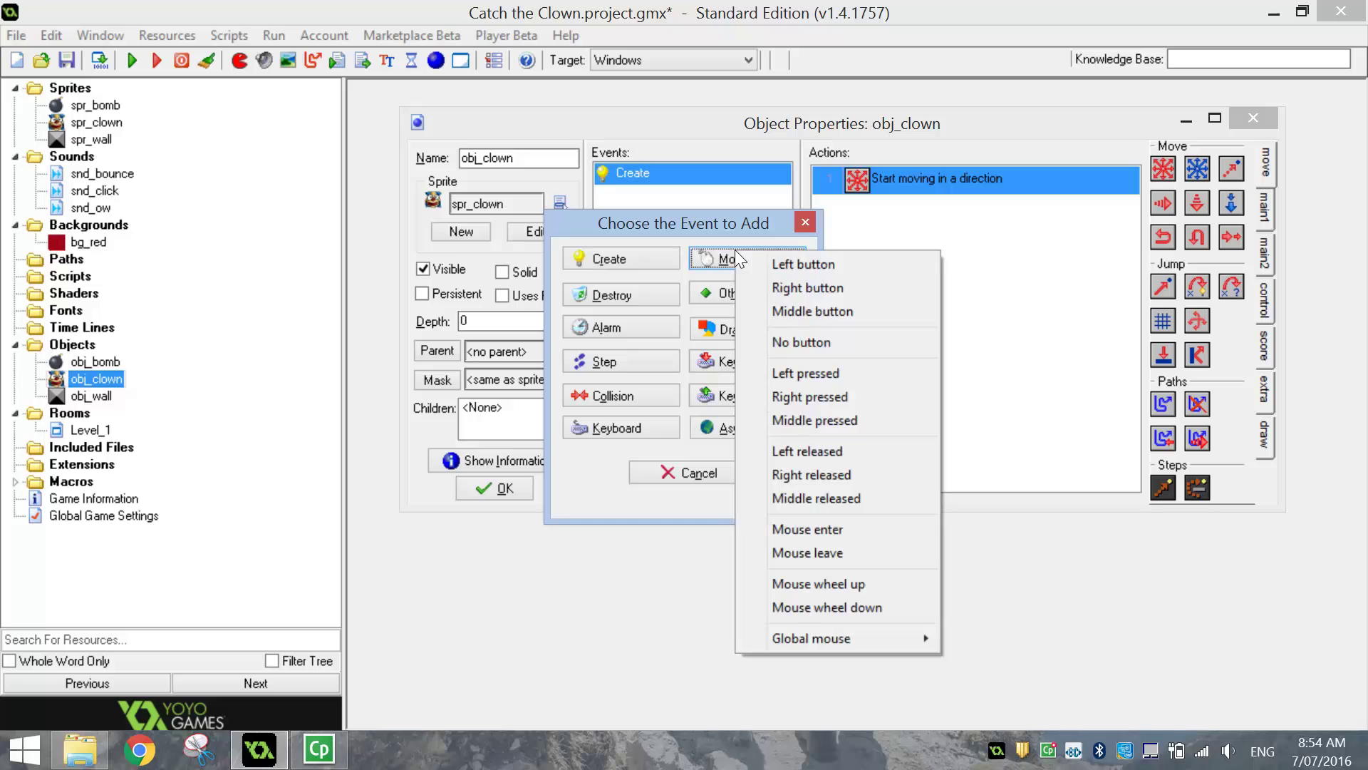
click(850, 262)
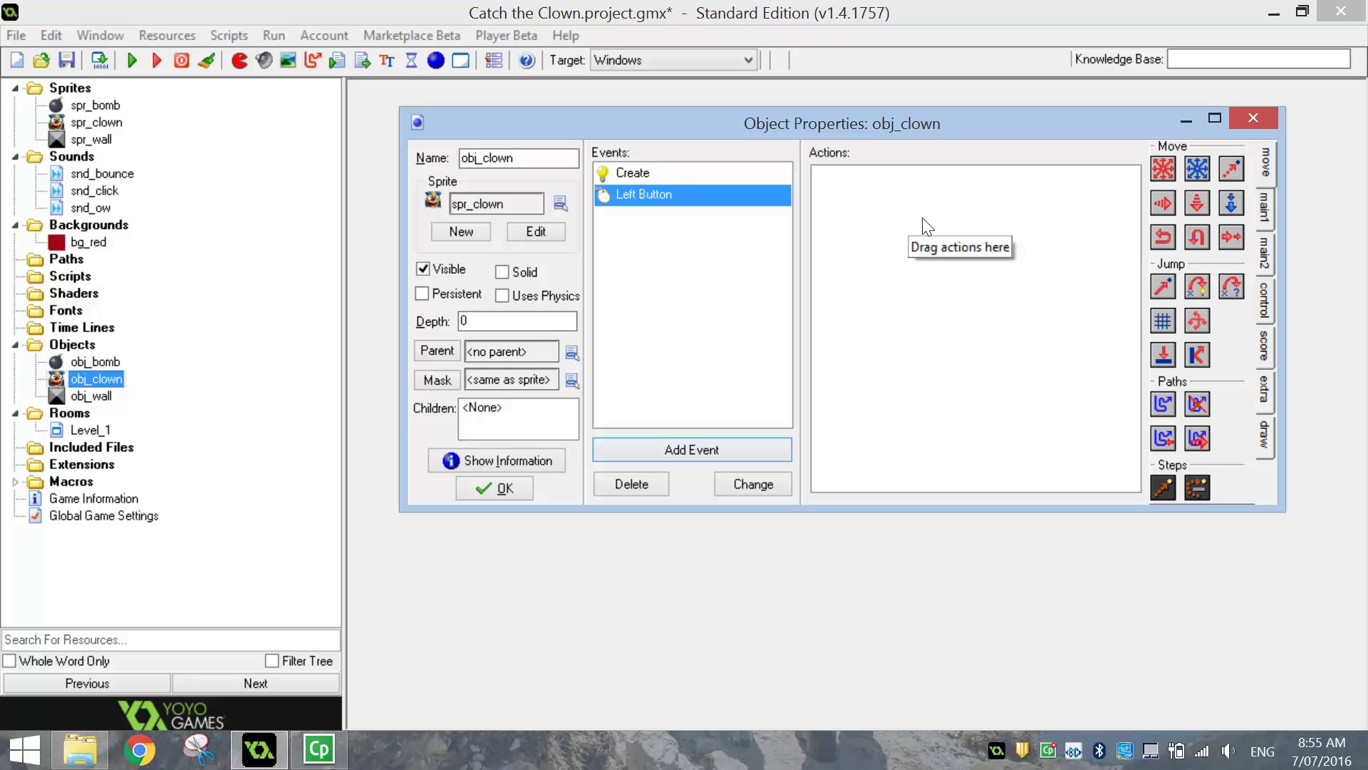
- Add a Set Score action to the clown's Left Button event with a new score of 10, set as relative
click(1266, 347)
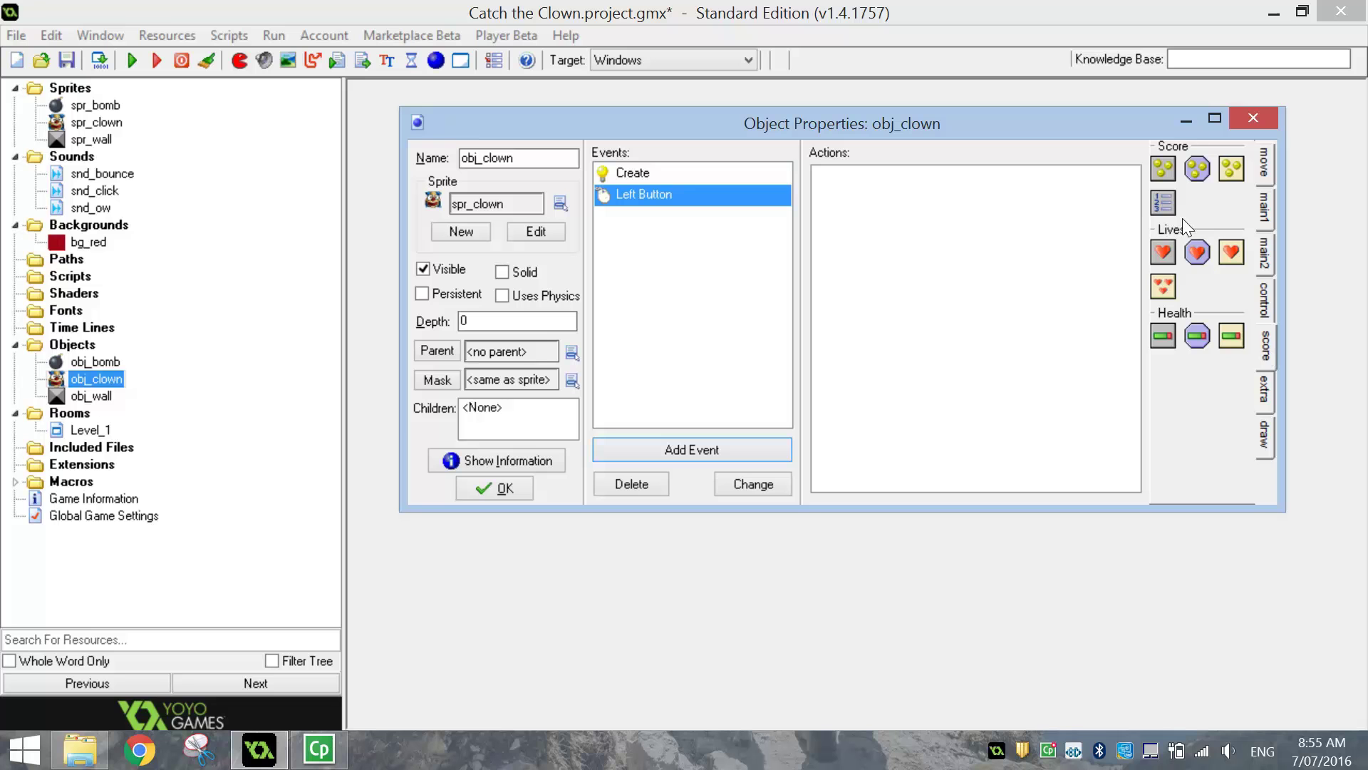
click(1162, 169)
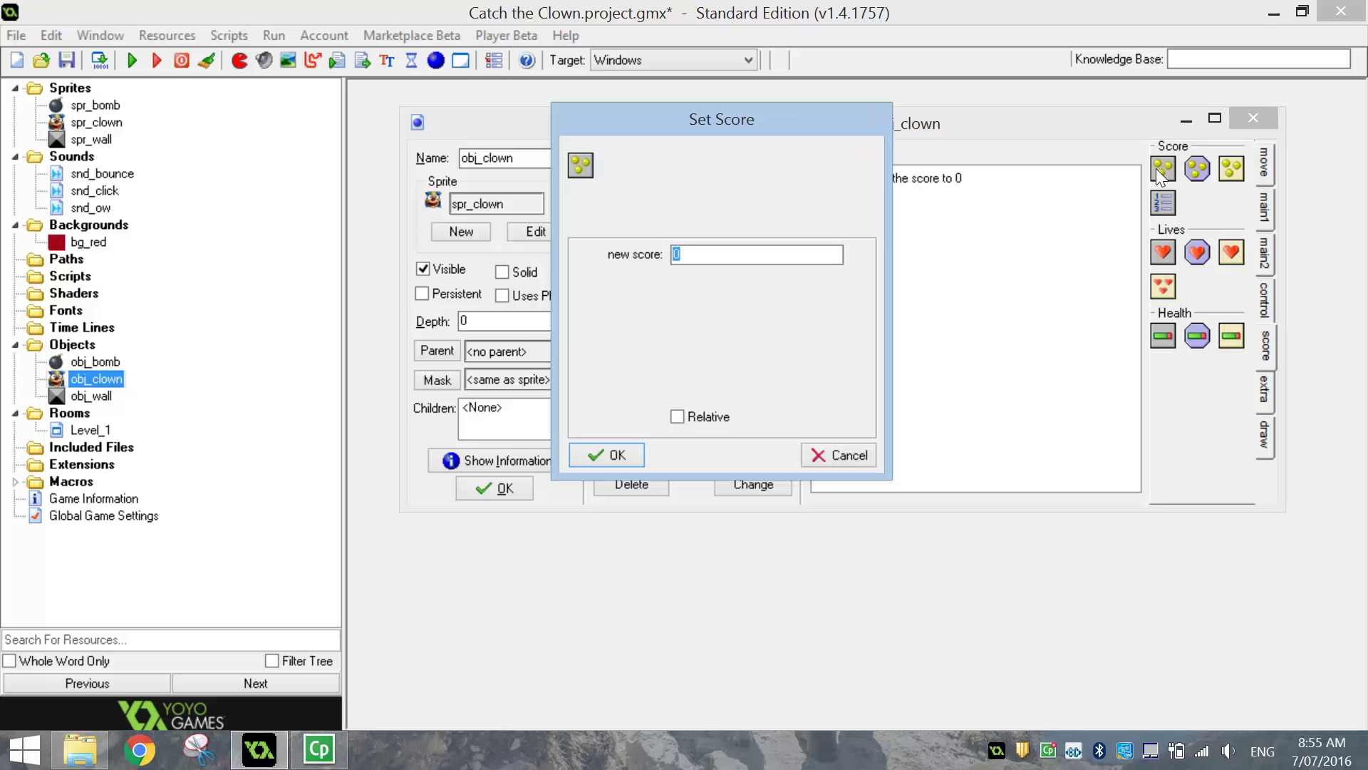
text(10)
click(677, 416)
drag(724, 120, 894, 124)
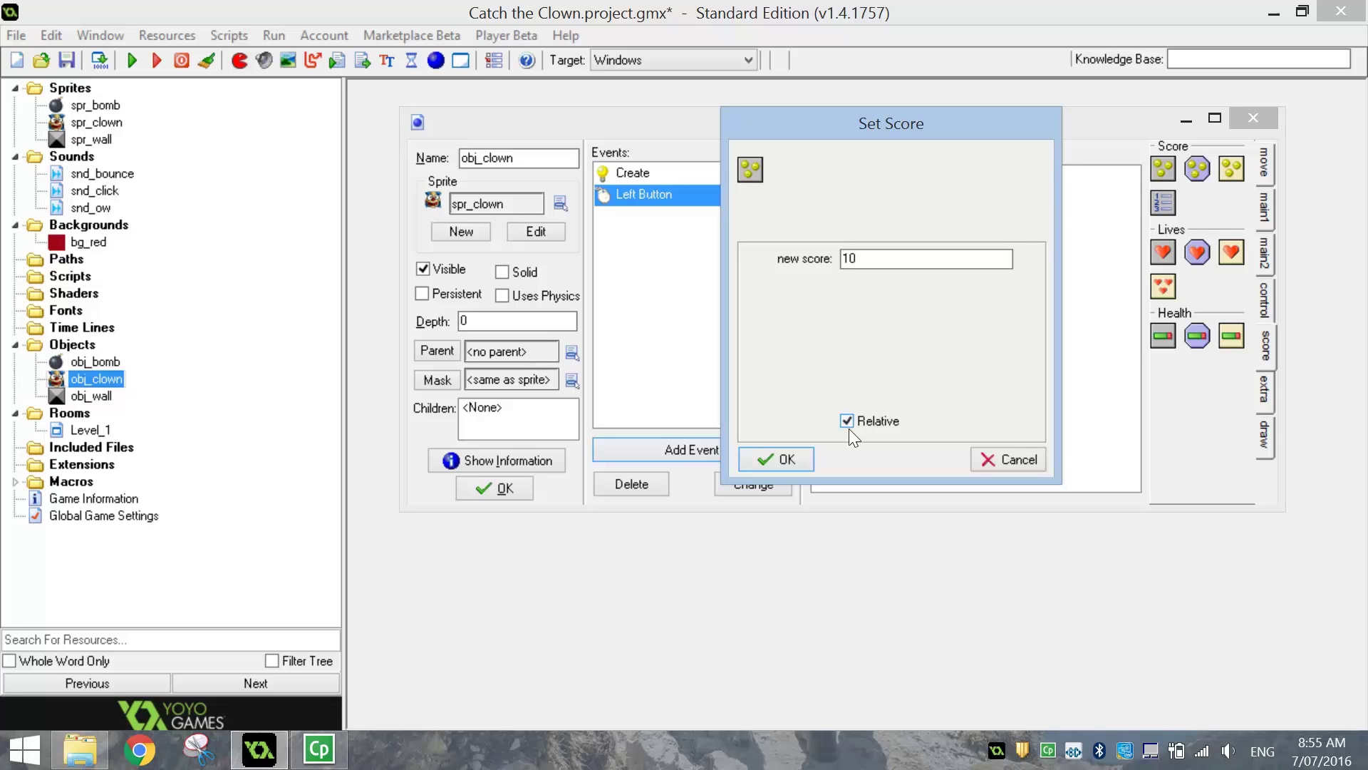
click(786, 463)
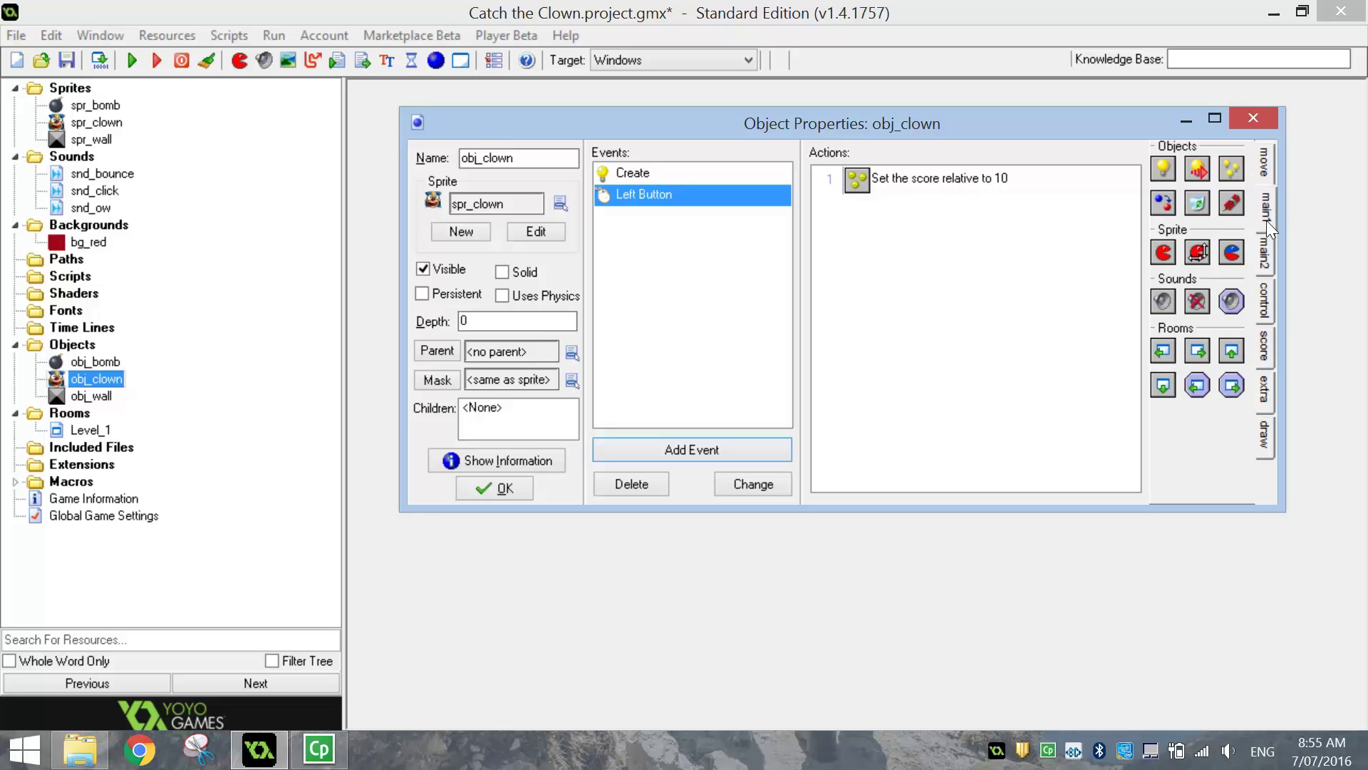
- Add a Play Sound action for snd_click to the clown's Left Button event without looping
click(1163, 303)
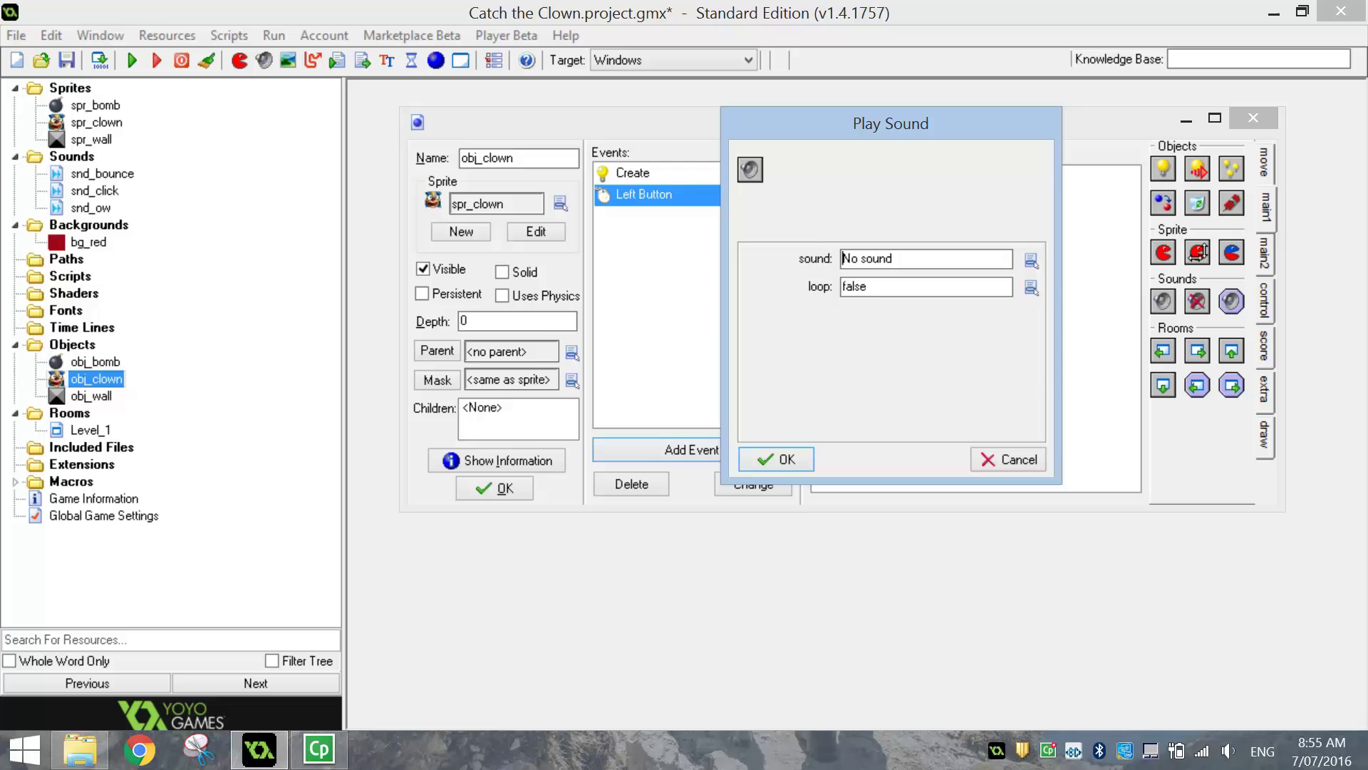
click(1029, 262)
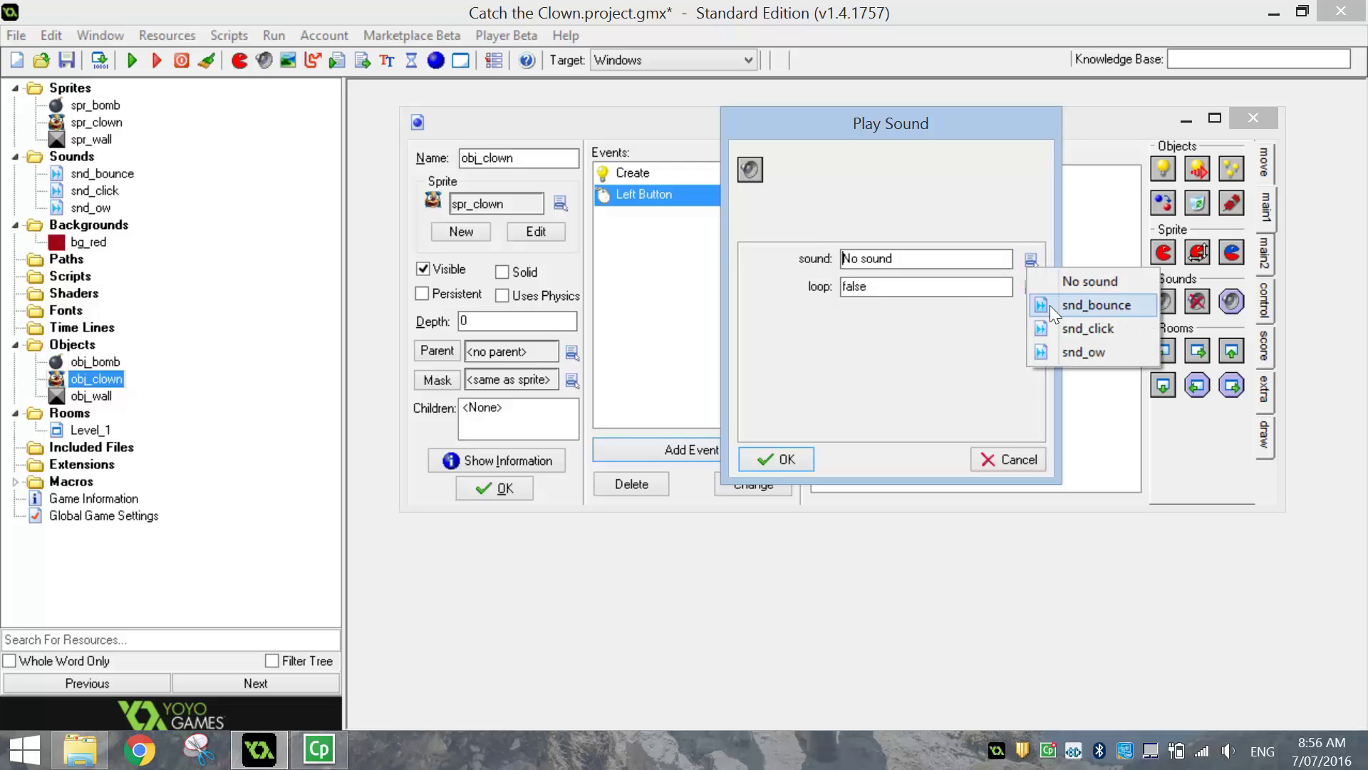
click(1110, 328)
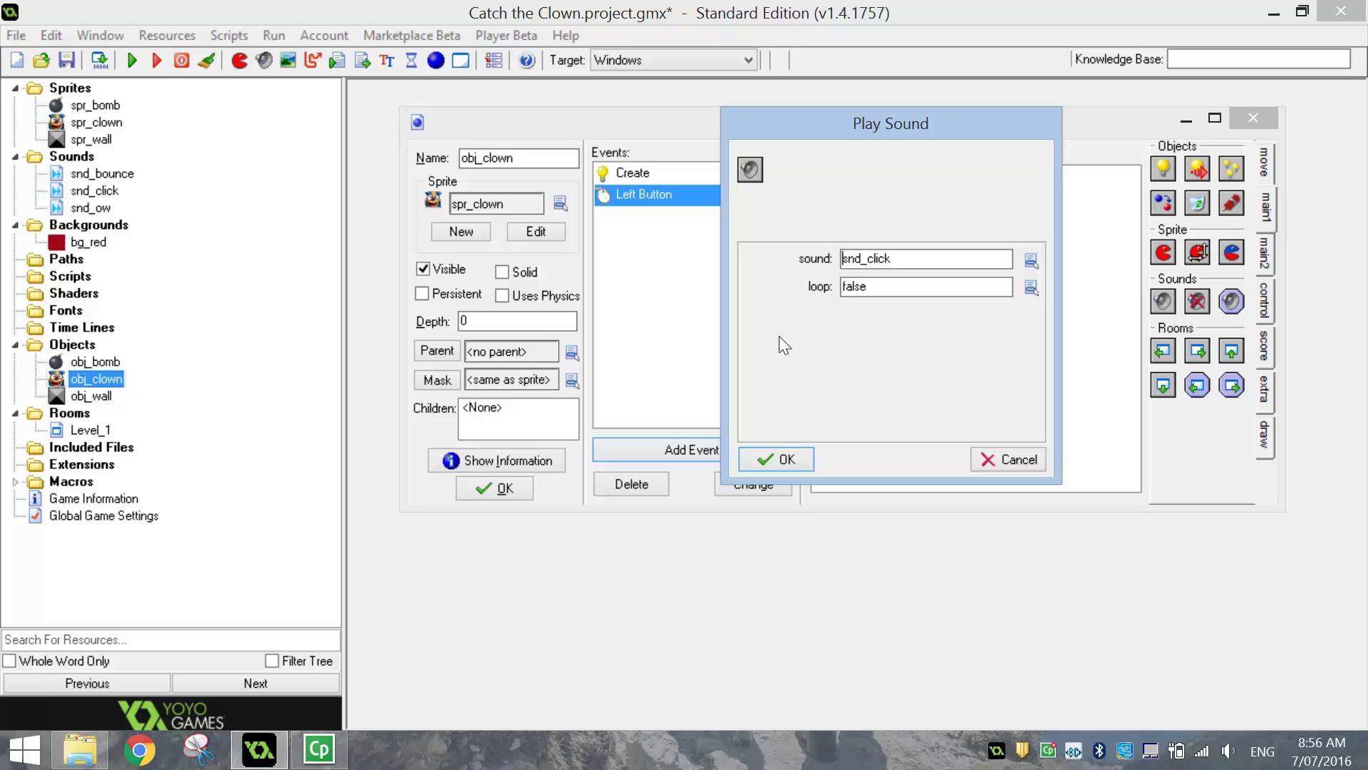
click(770, 459)
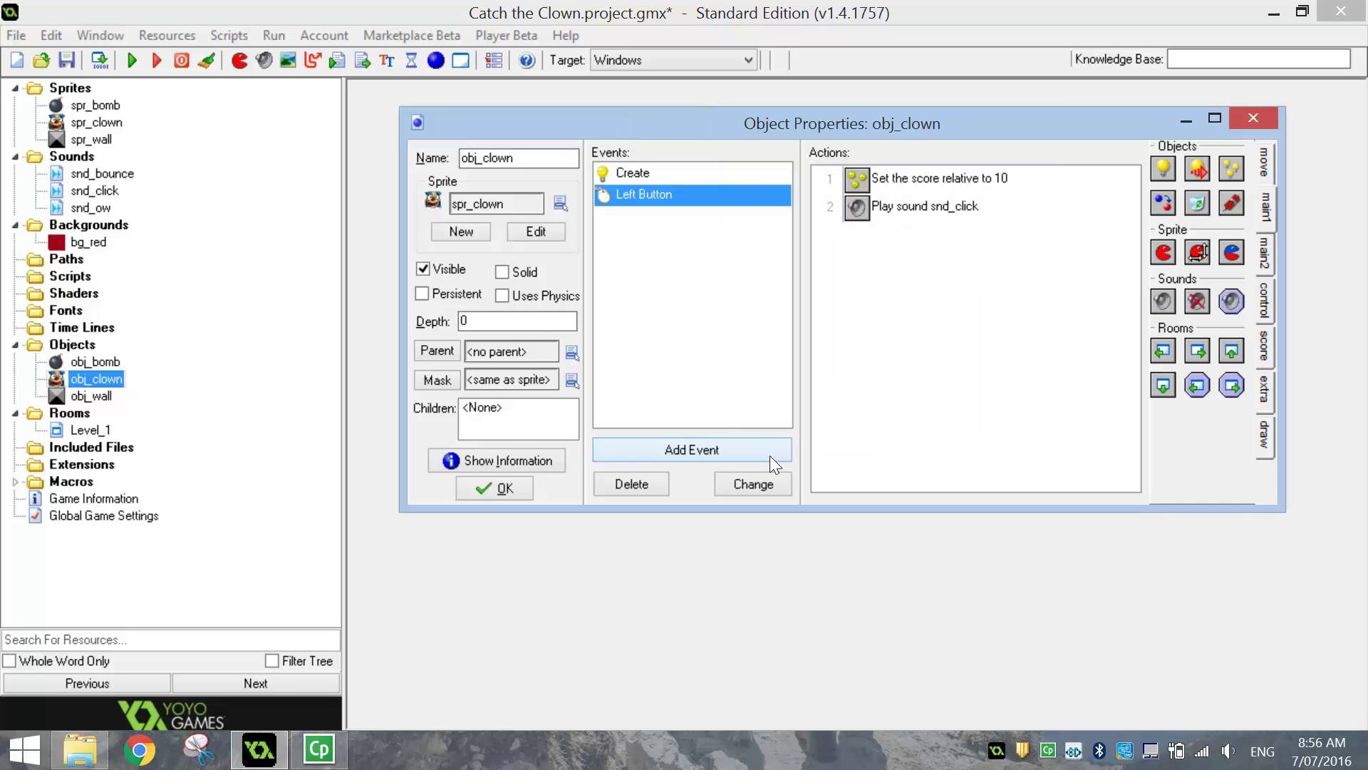
click(915, 181)
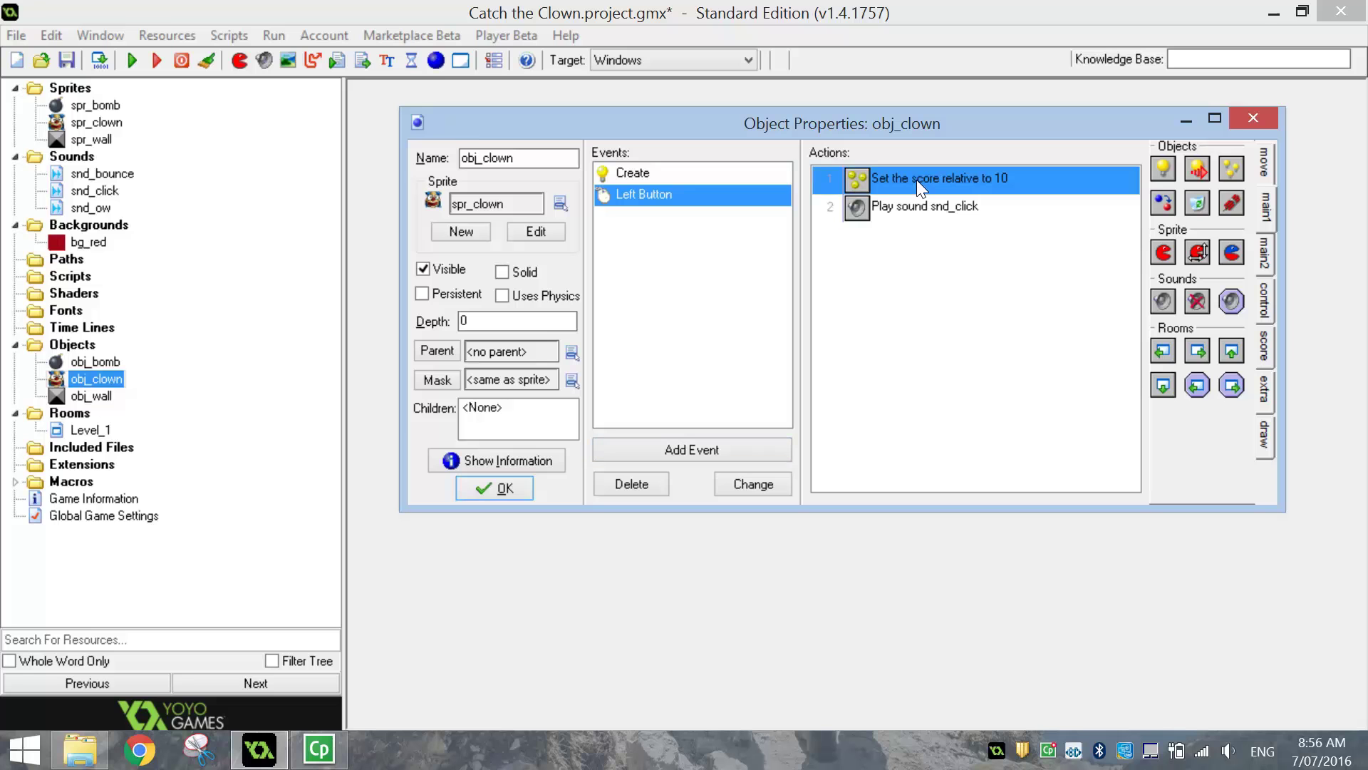
- Add a Jump to Random action with horizontal and vertical snap 0 to the clown's Left Button event
click(918, 207)
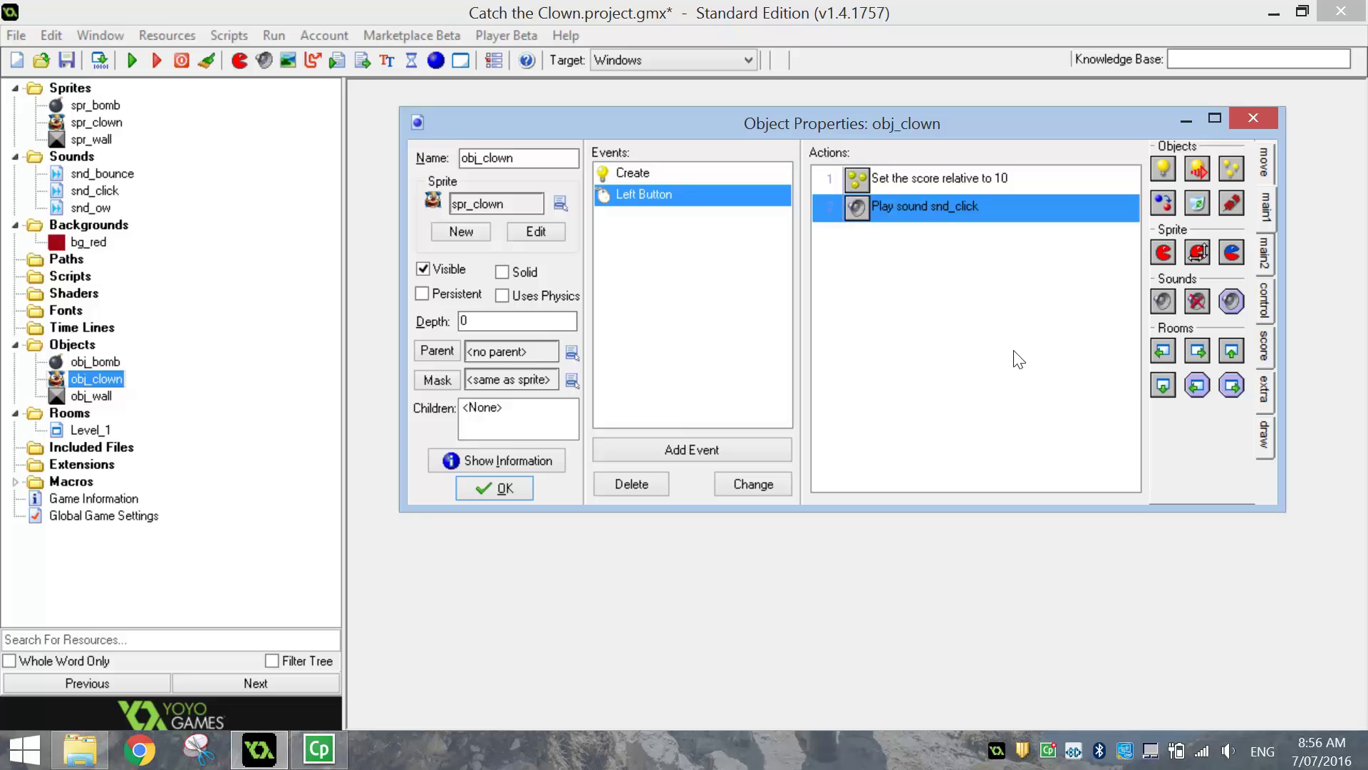
click(1267, 166)
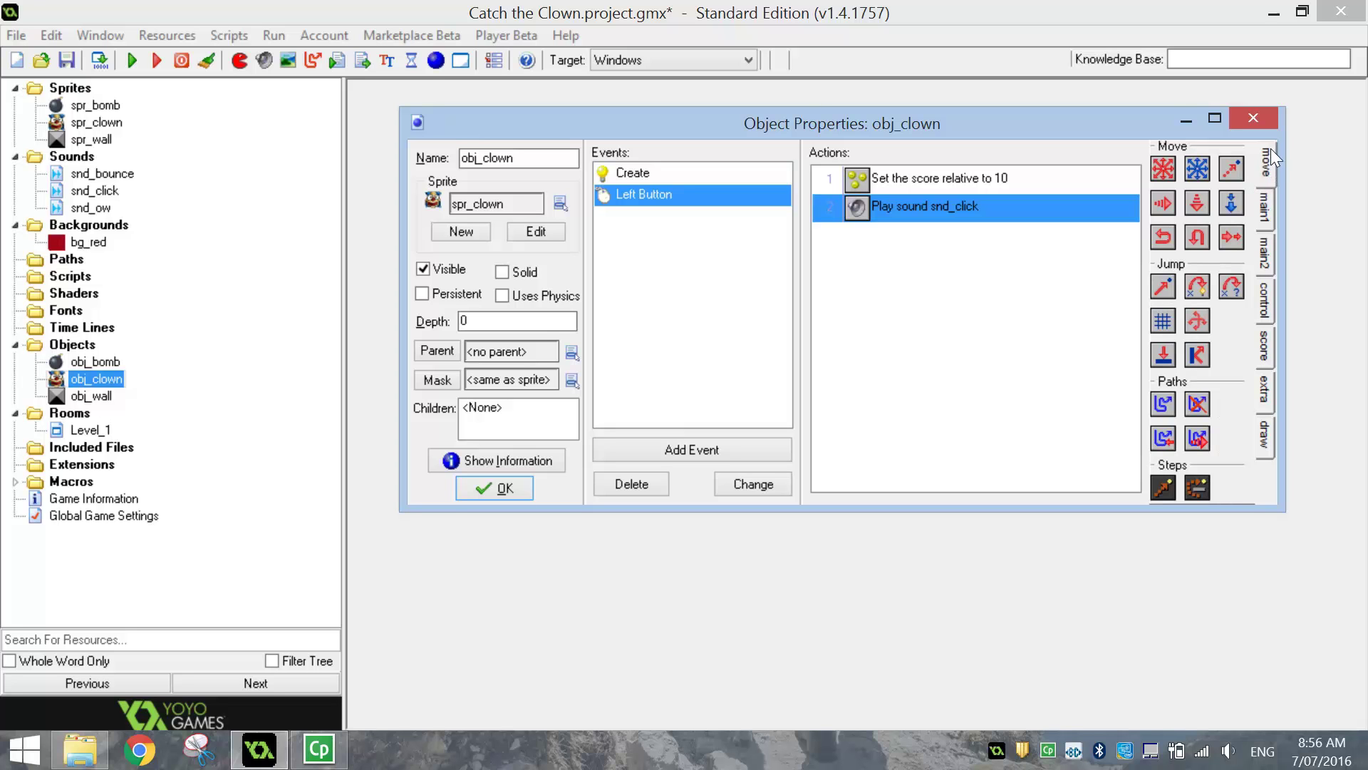
double_click(1229, 287)
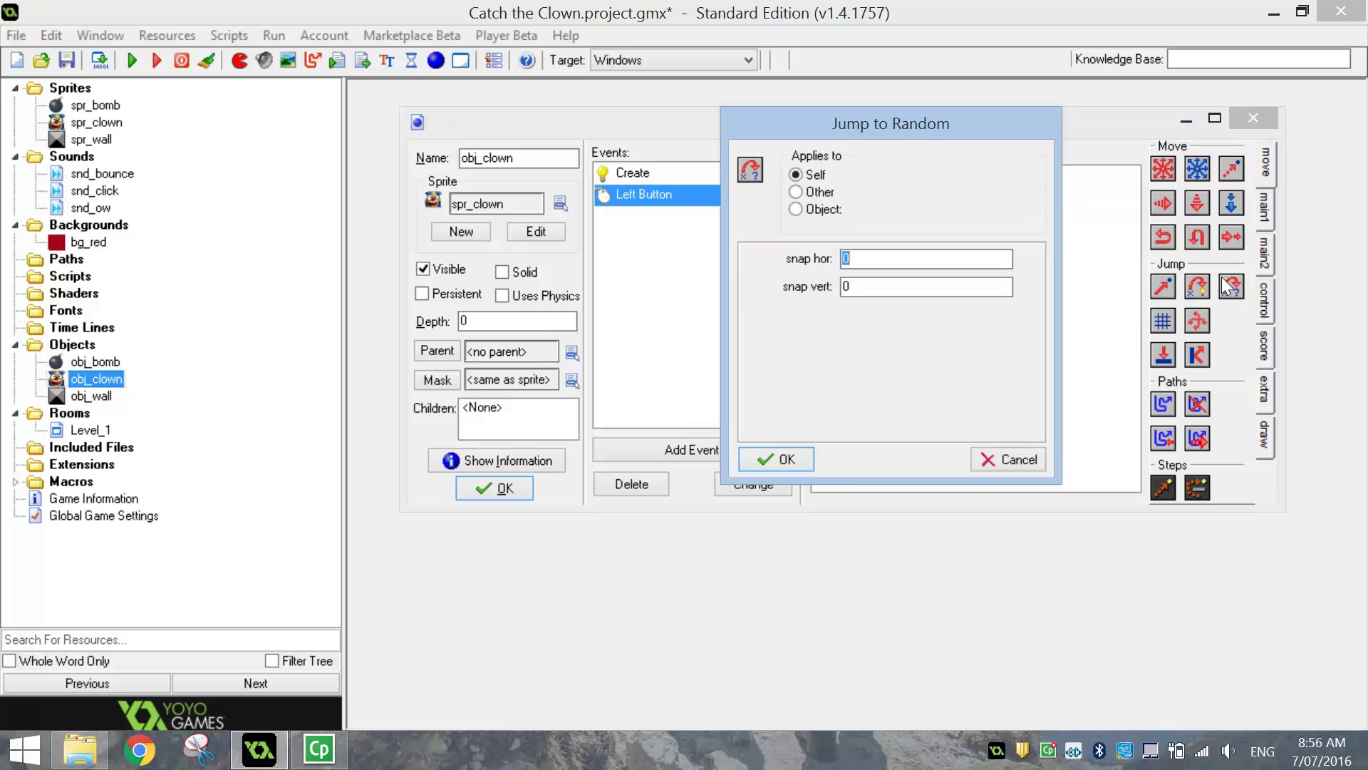
drag(909, 121, 882, 114)
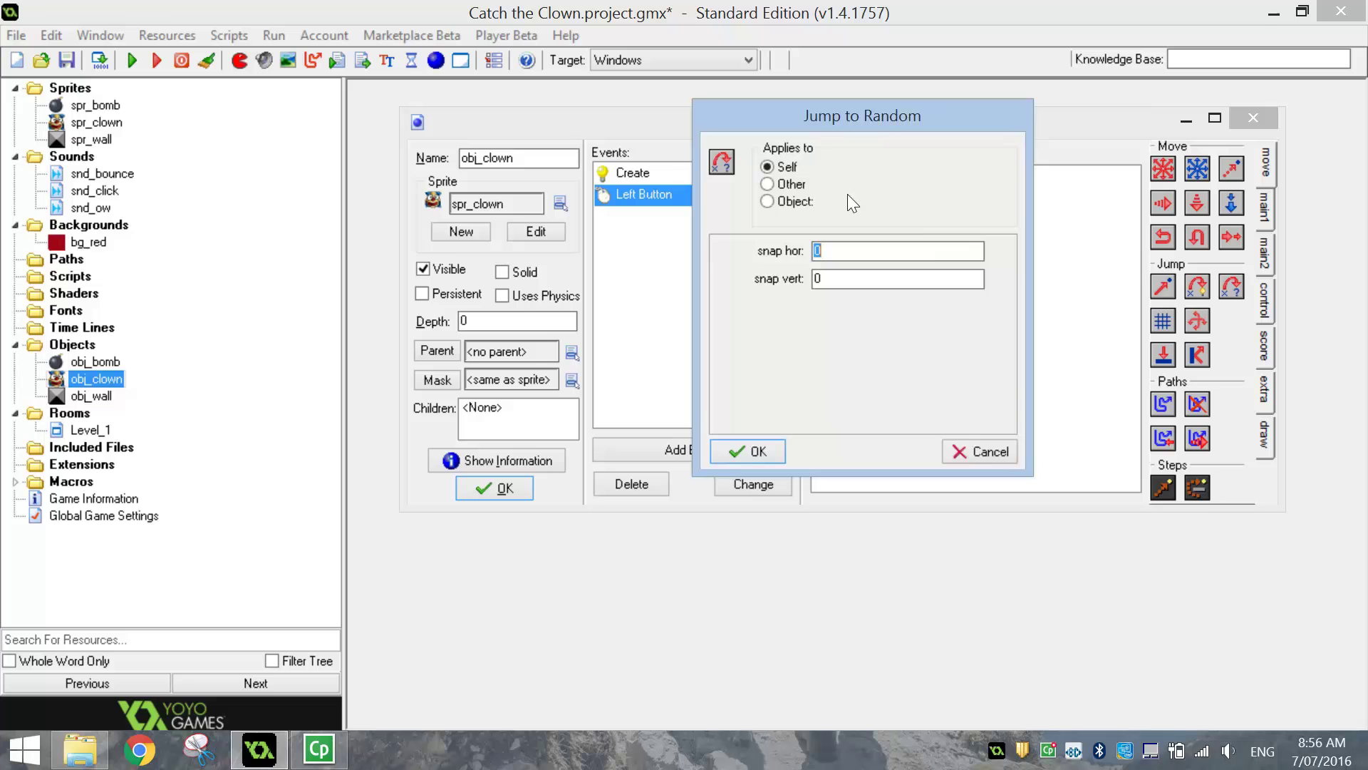
click(759, 449)
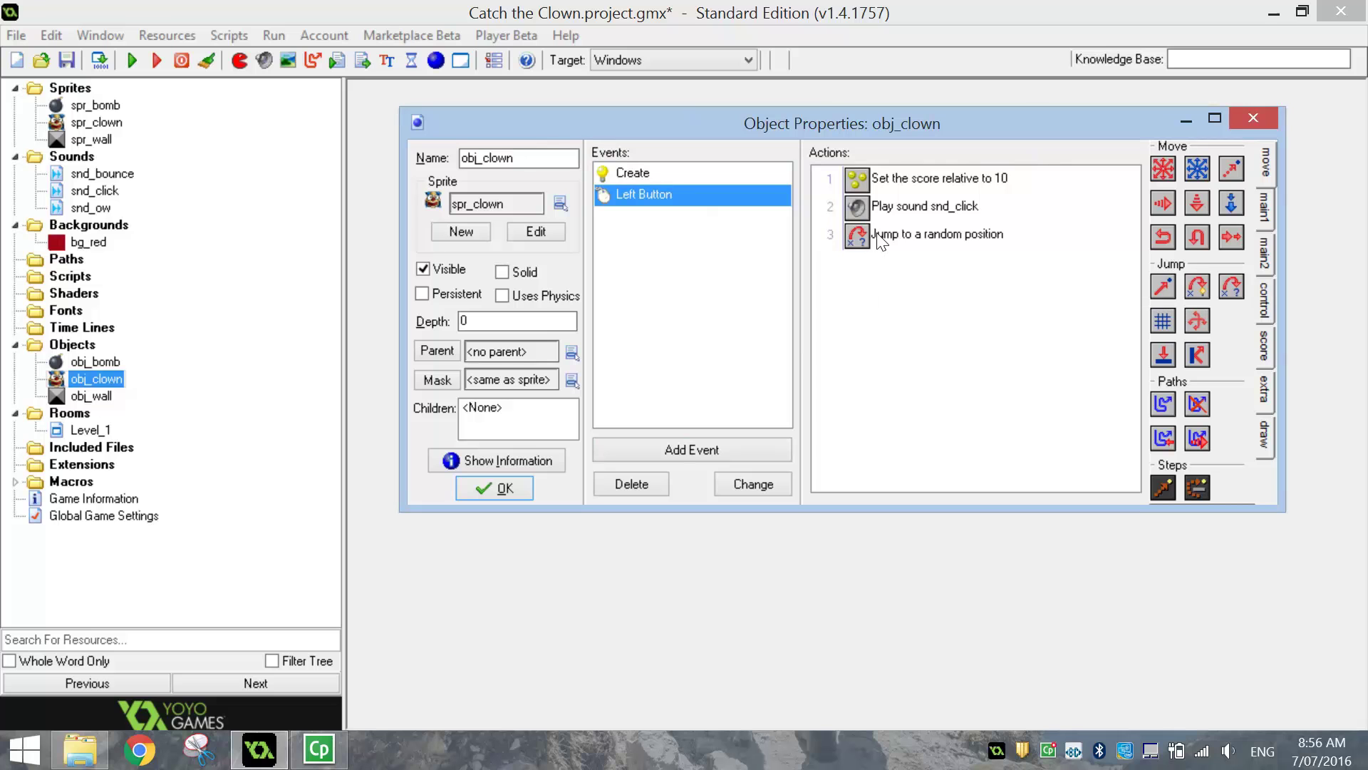
- Add a Move Fixed action to the clown's Left Button event with all eight outward directions and speed 0.5
click(920, 235)
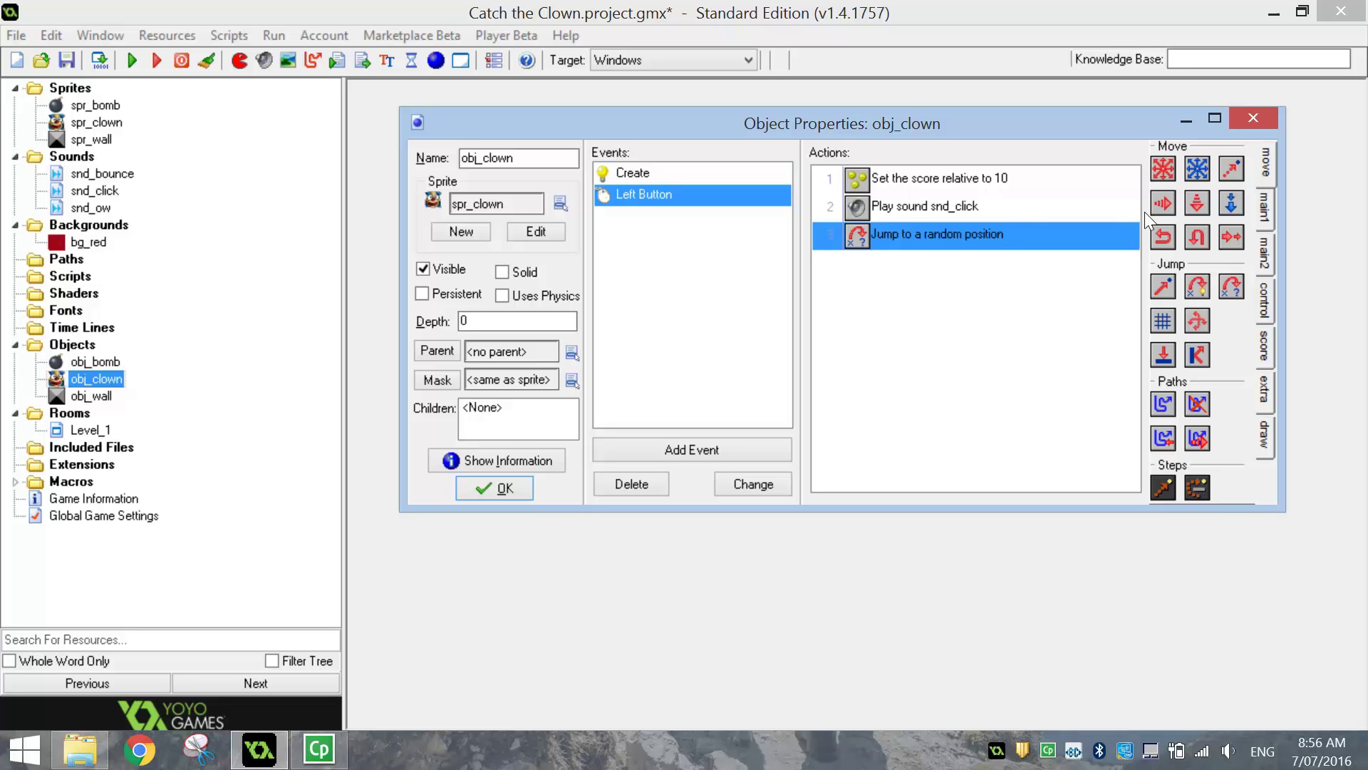
click(1163, 171)
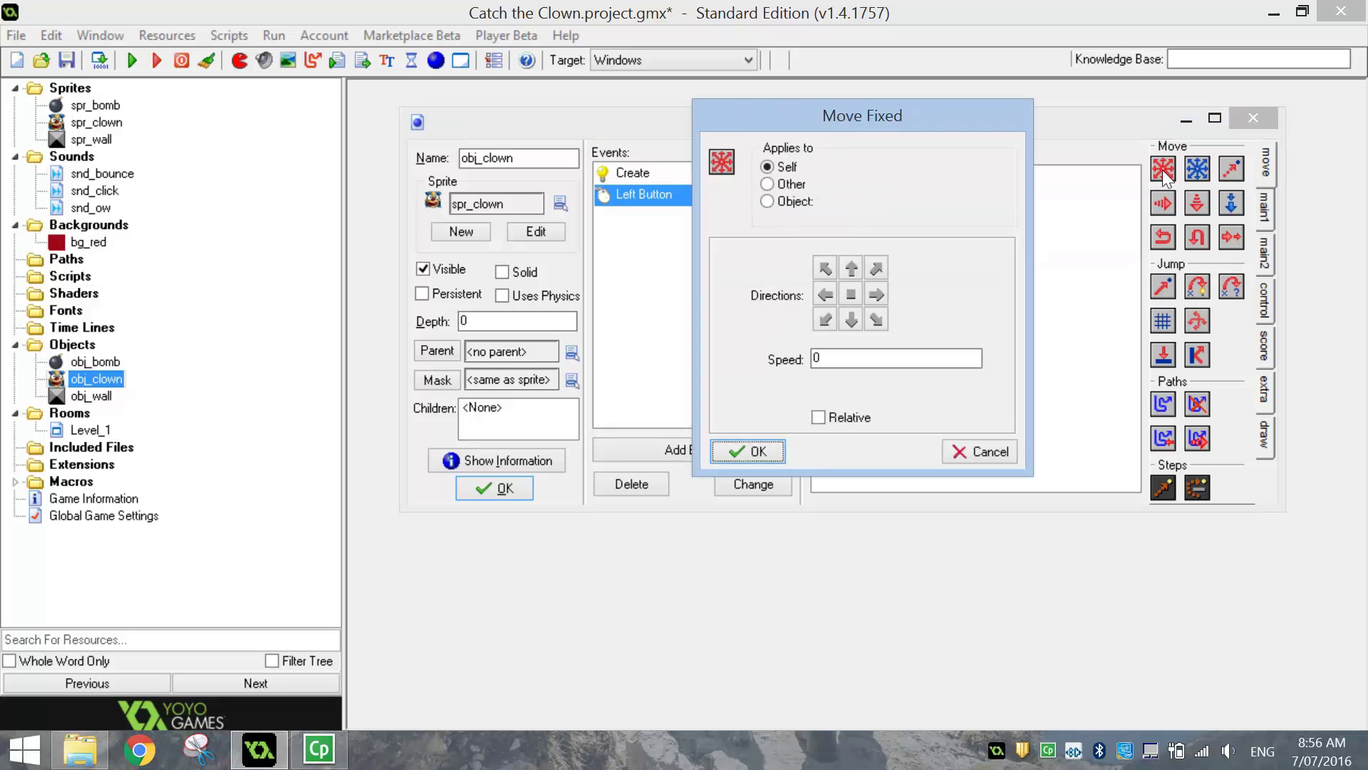
click(878, 268)
click(875, 295)
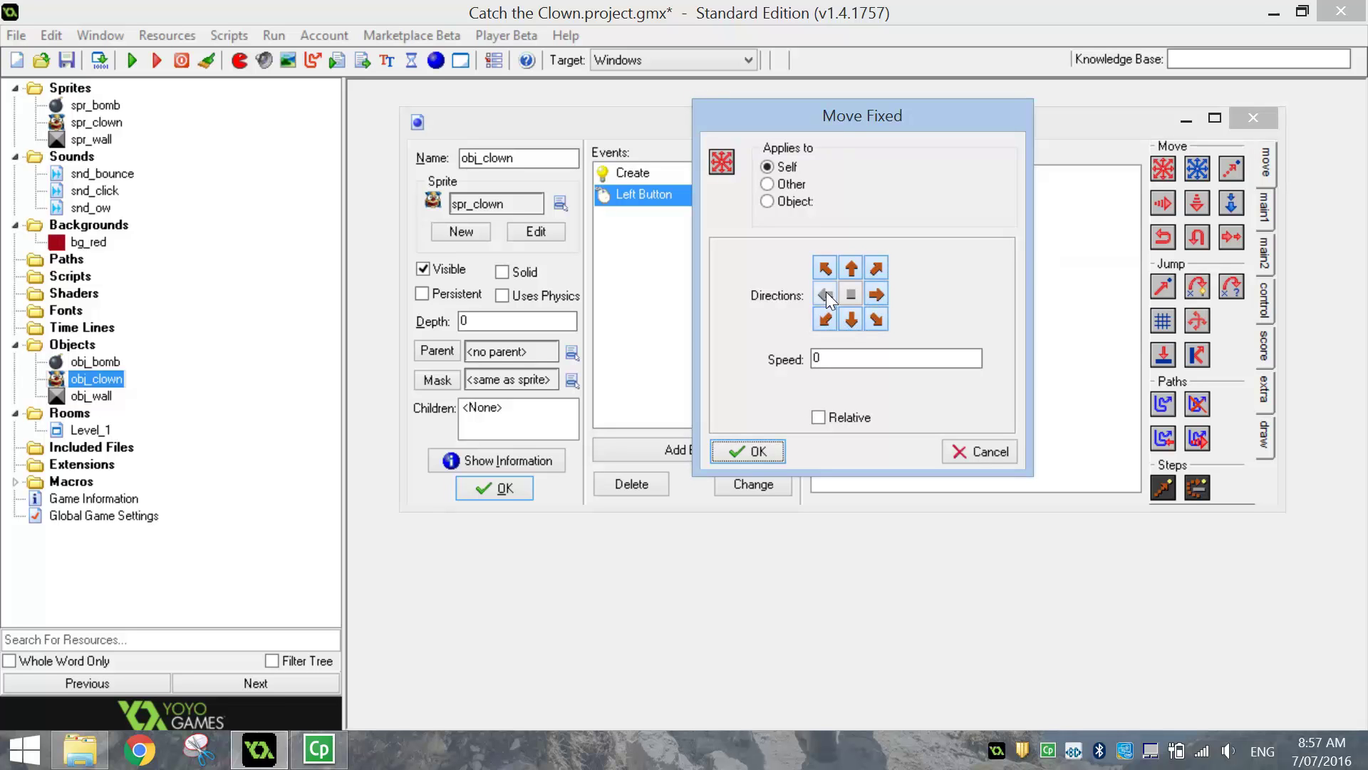
click(822, 358)
text(.5)
click(759, 449)
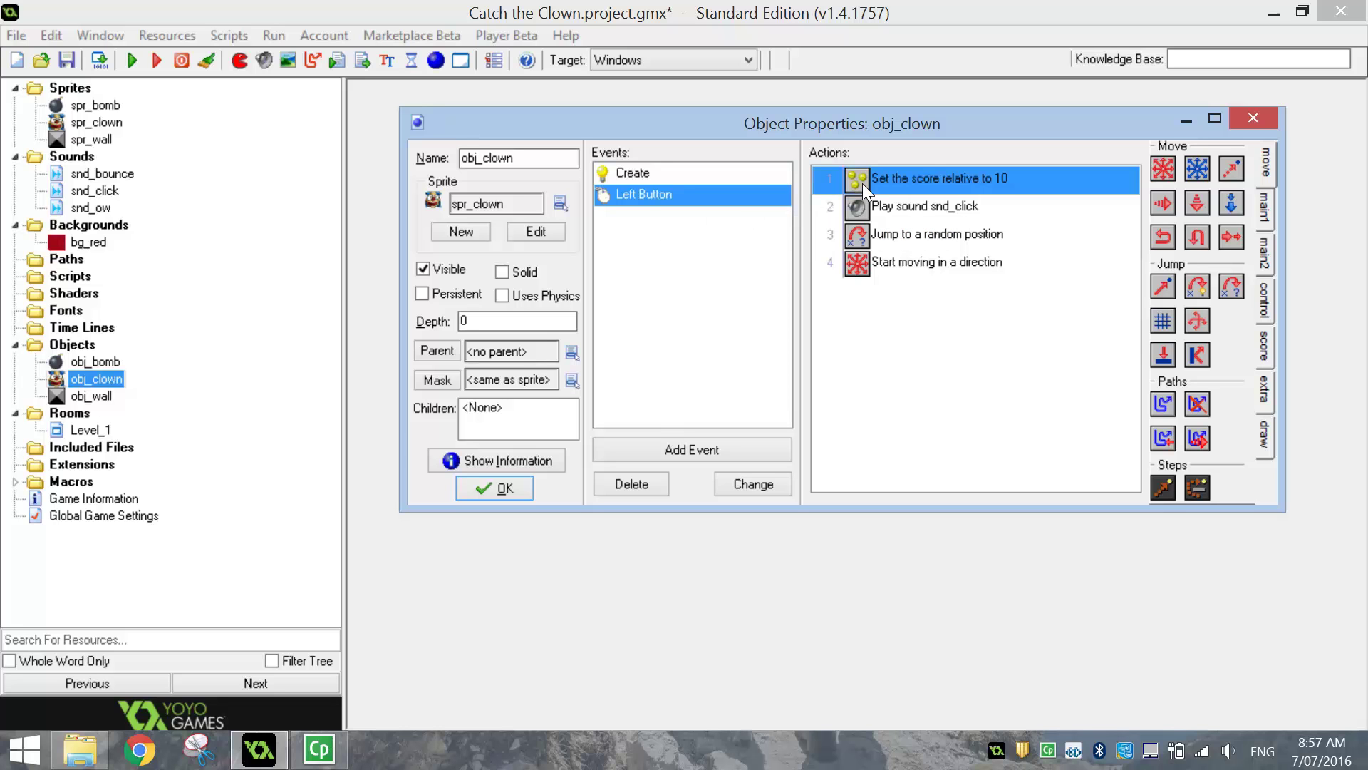
click(915, 208)
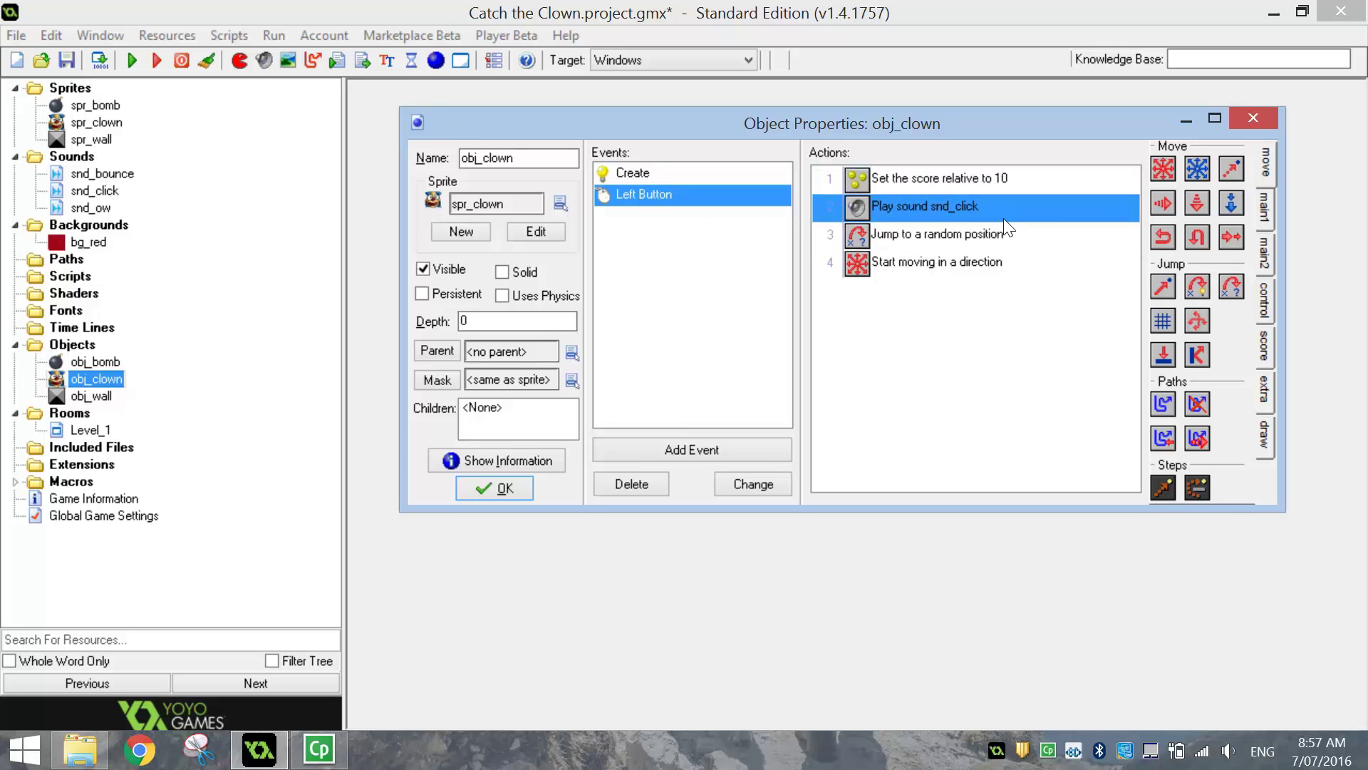
click(990, 237)
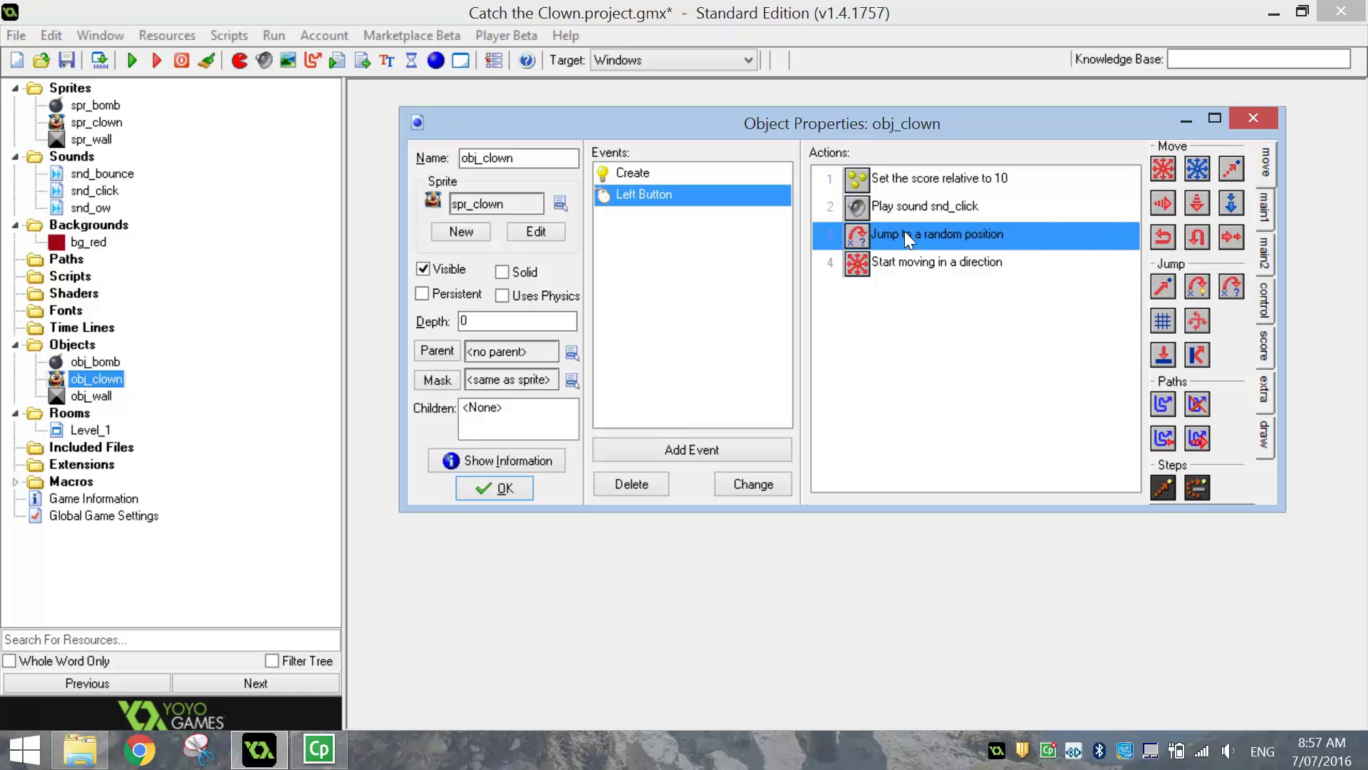
click(895, 265)
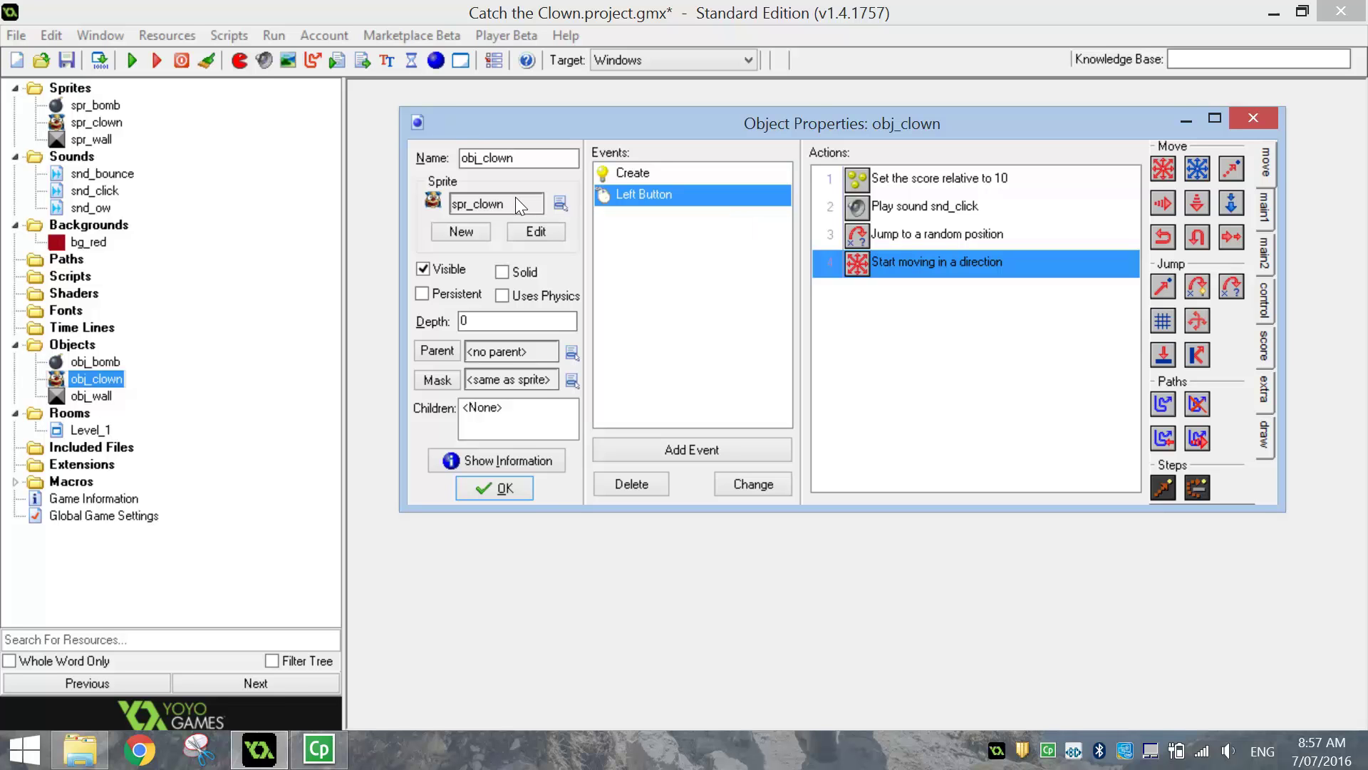
- Add a collision event with obj_wall to obj_clown and give it a Bounce action, not precisely, against solid objects
click(689, 448)
click(633, 395)
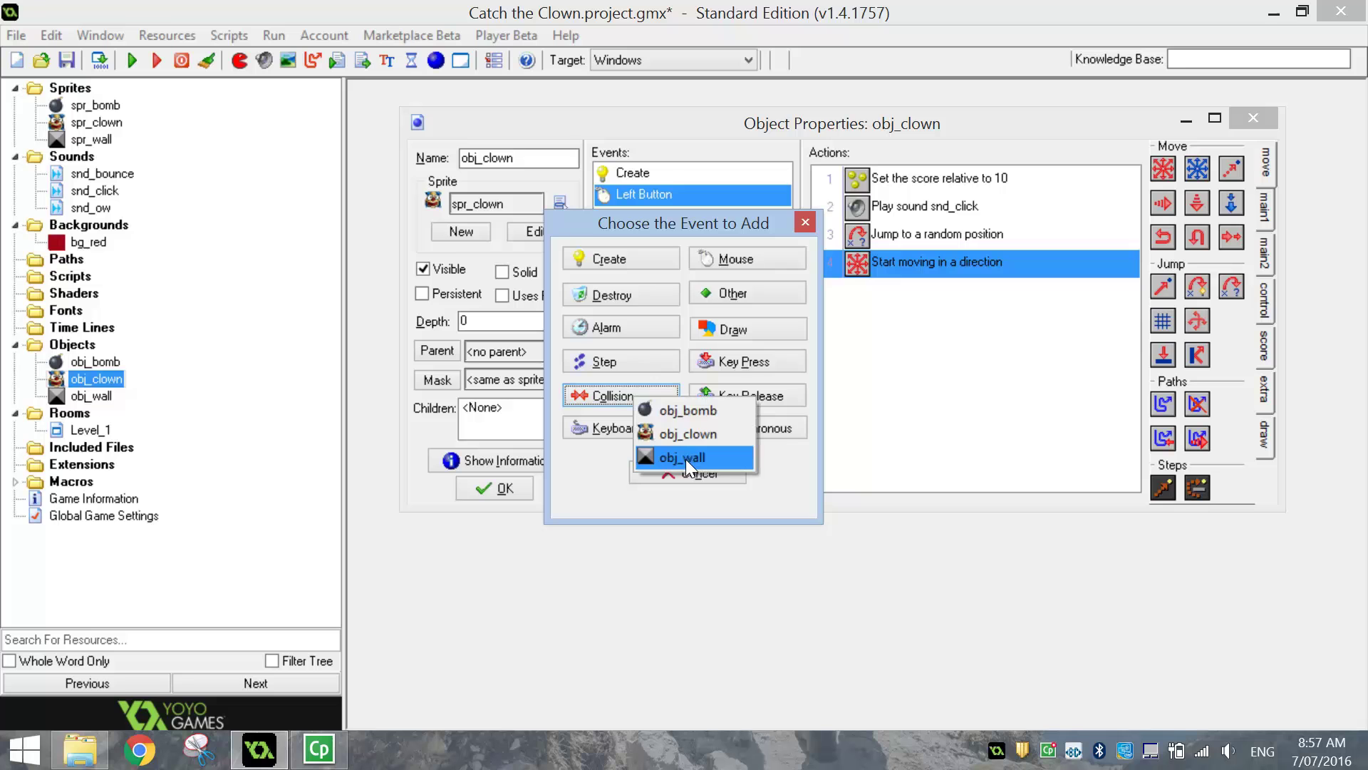
click(707, 459)
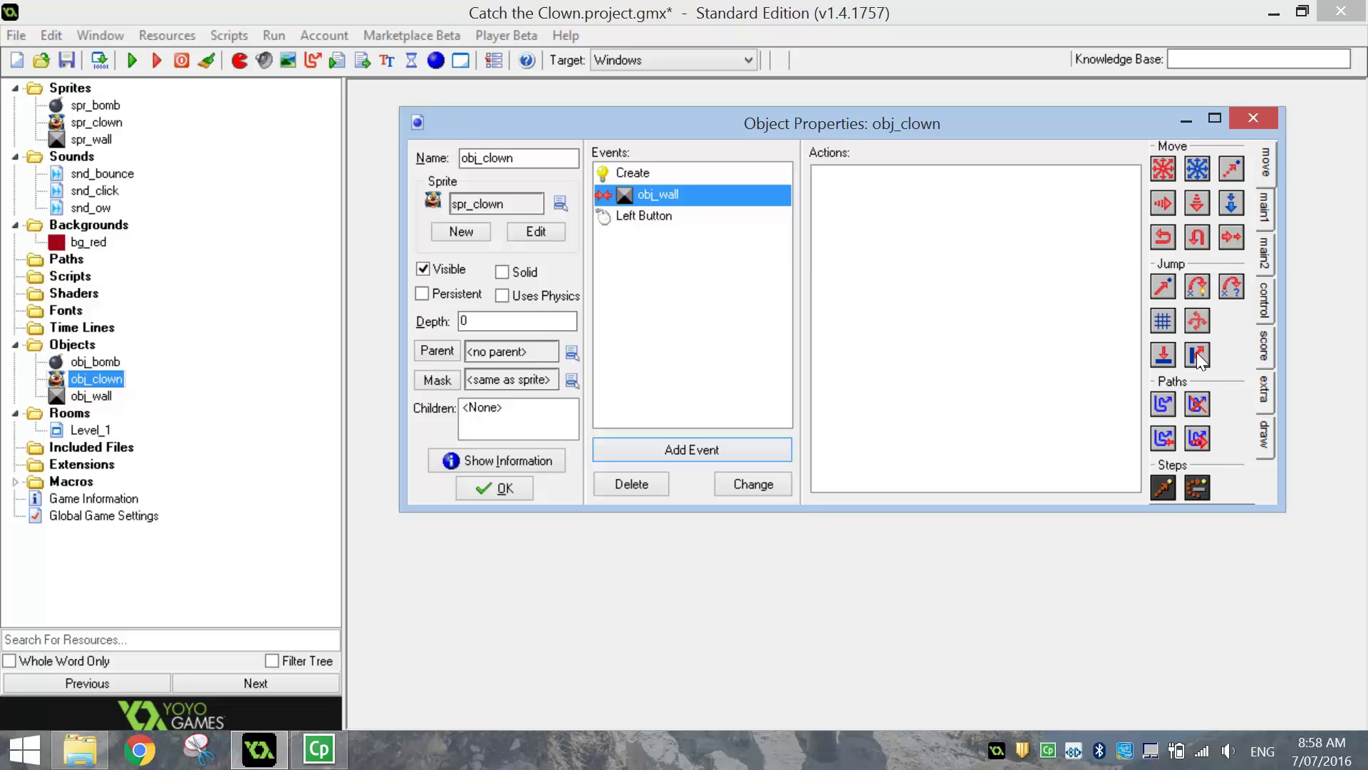
drag(1197, 354, 1057, 261)
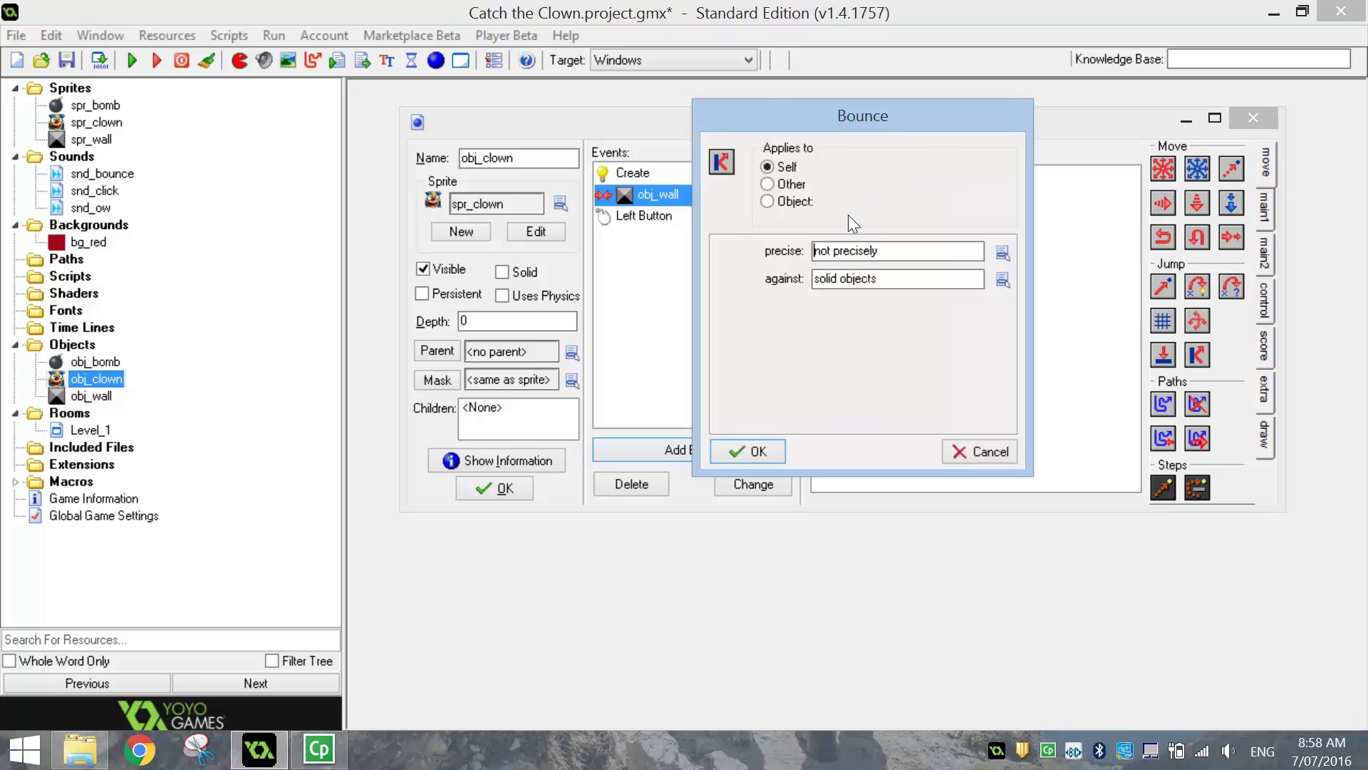
click(755, 450)
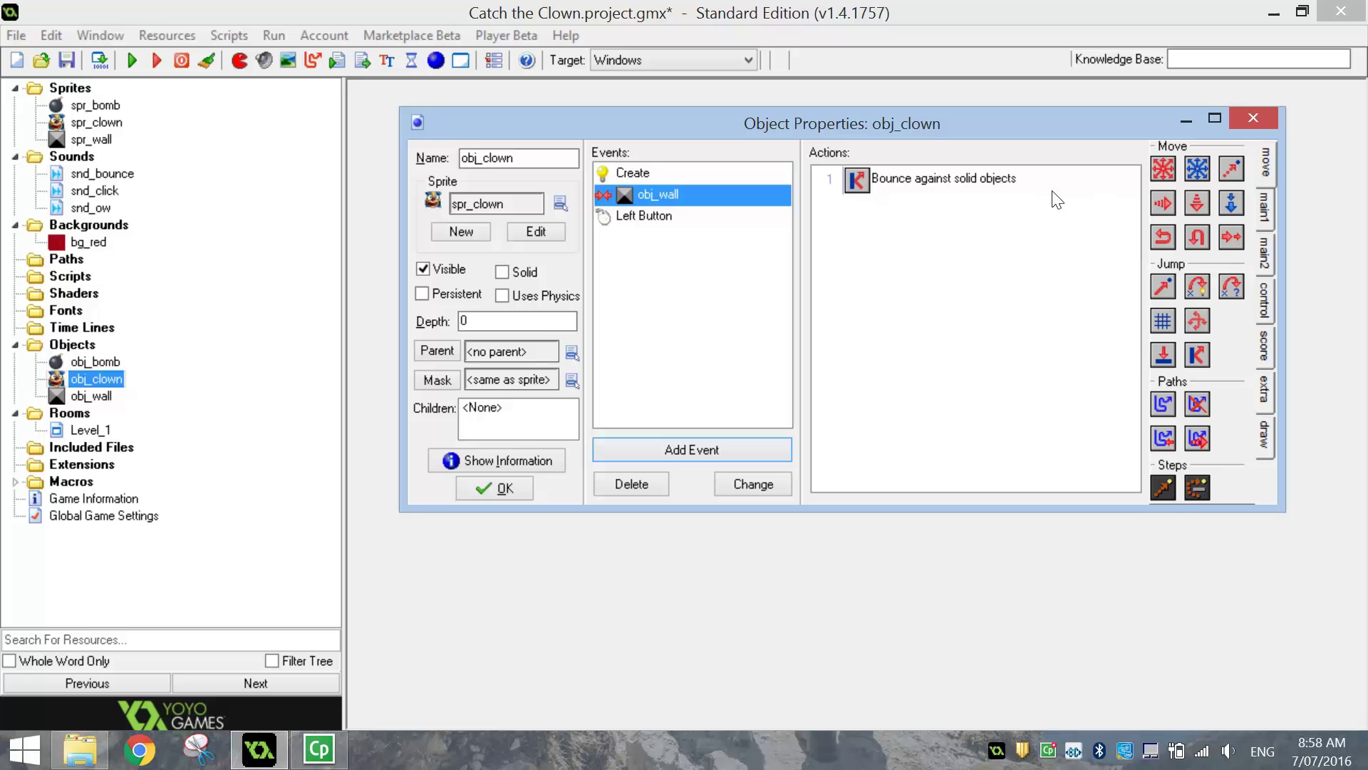
- Add a non-looping Play Sound action for snd_bounce to the clown's wall collision event and confirm the object's properties
click(1264, 208)
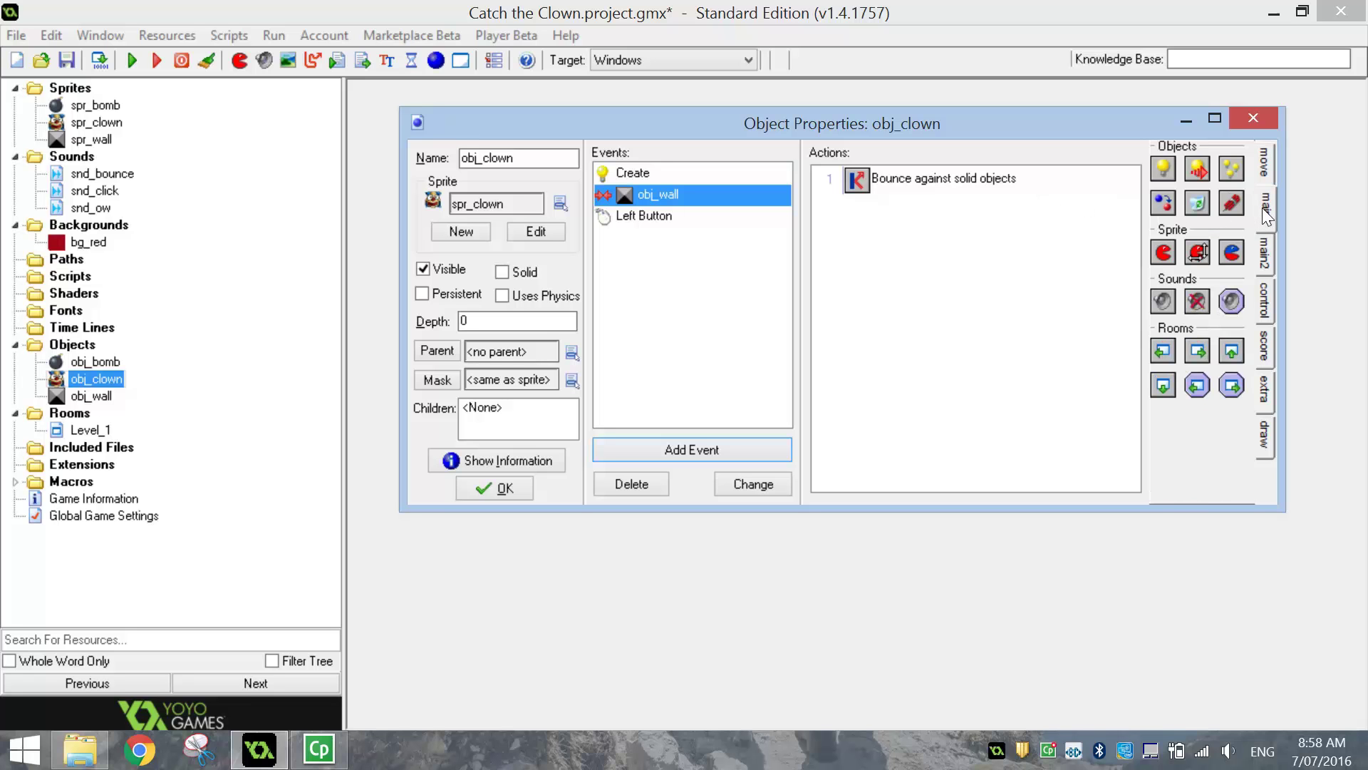
right_click(1161, 300)
click(1004, 252)
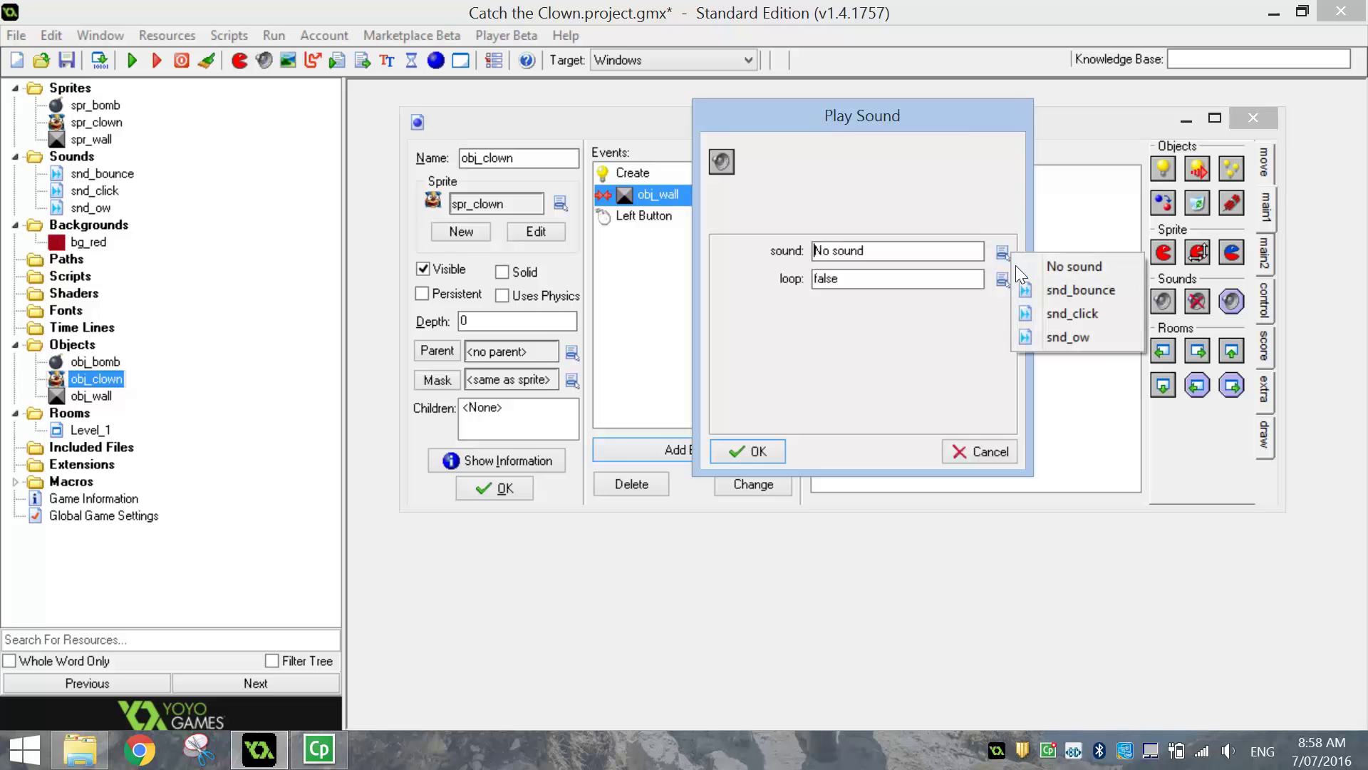
click(1106, 289)
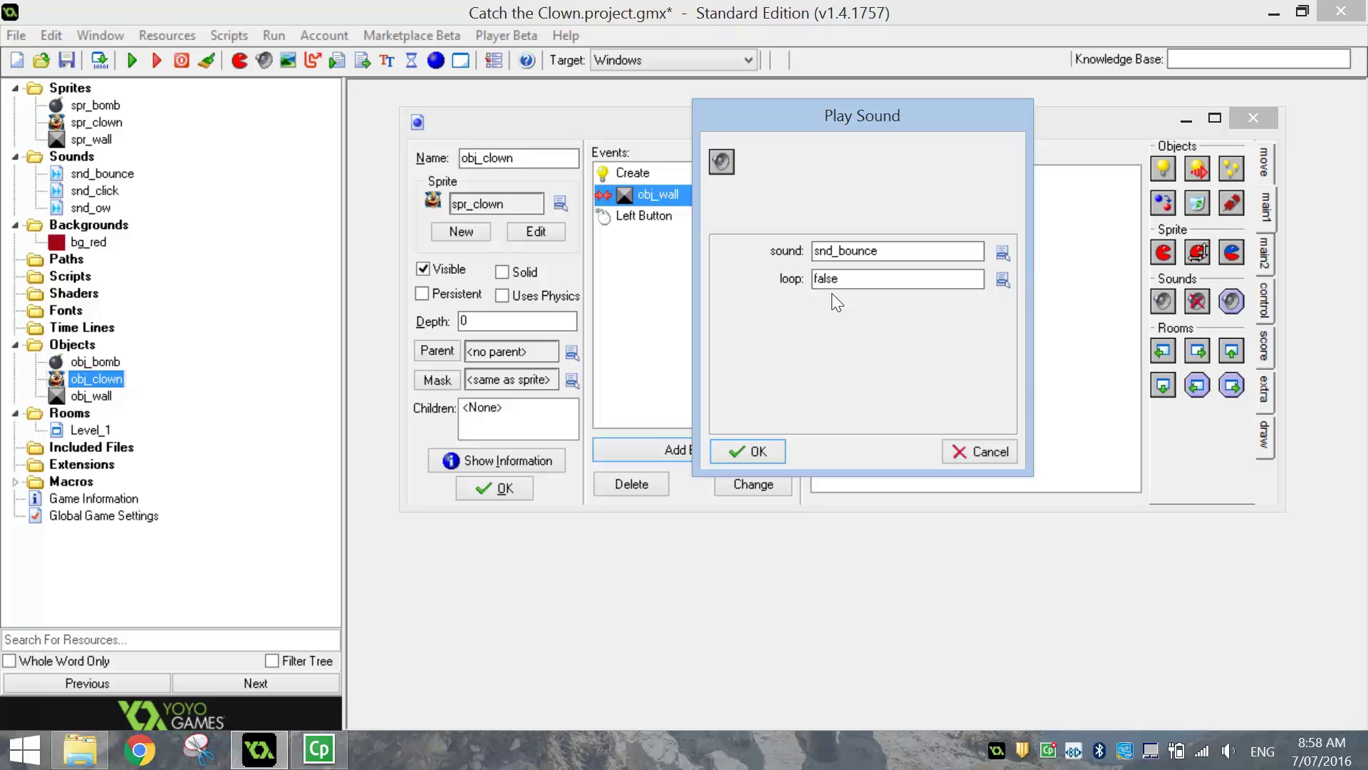
click(757, 447)
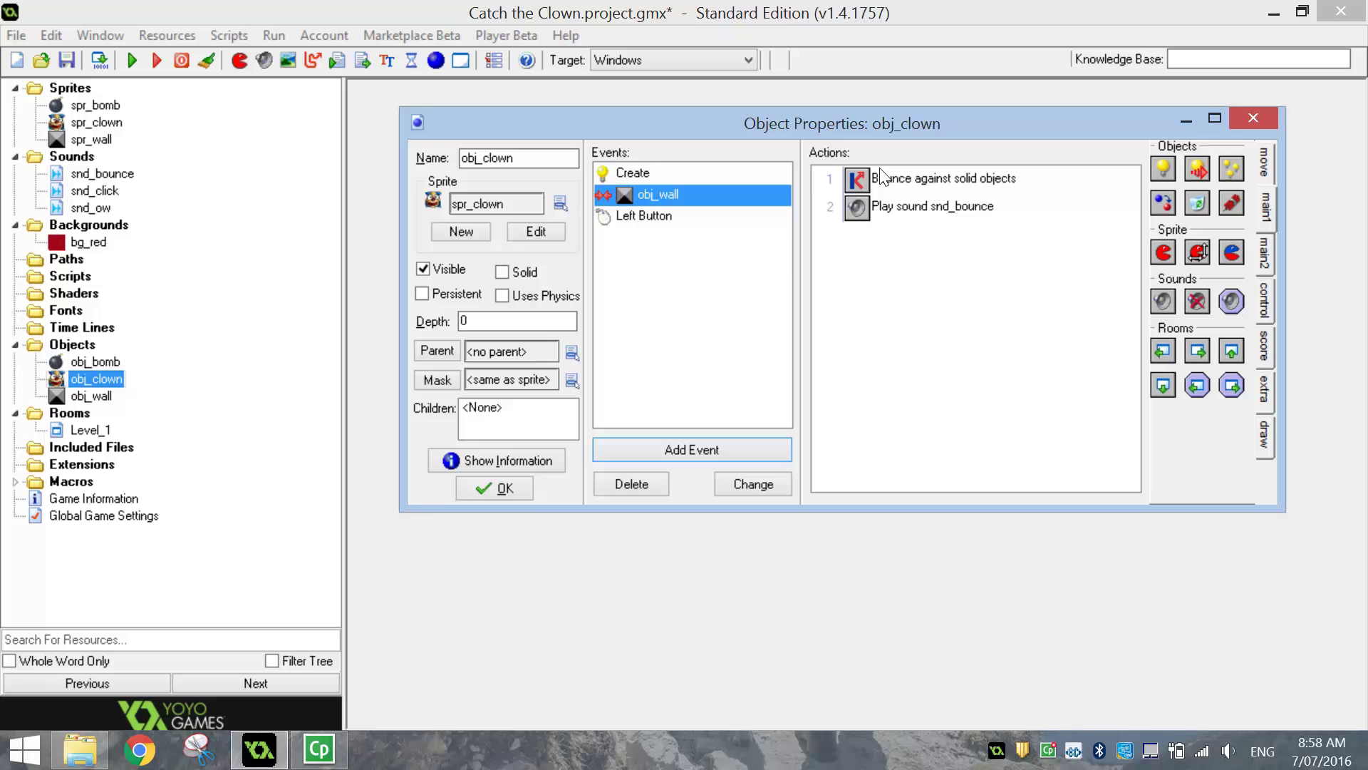
click(932, 176)
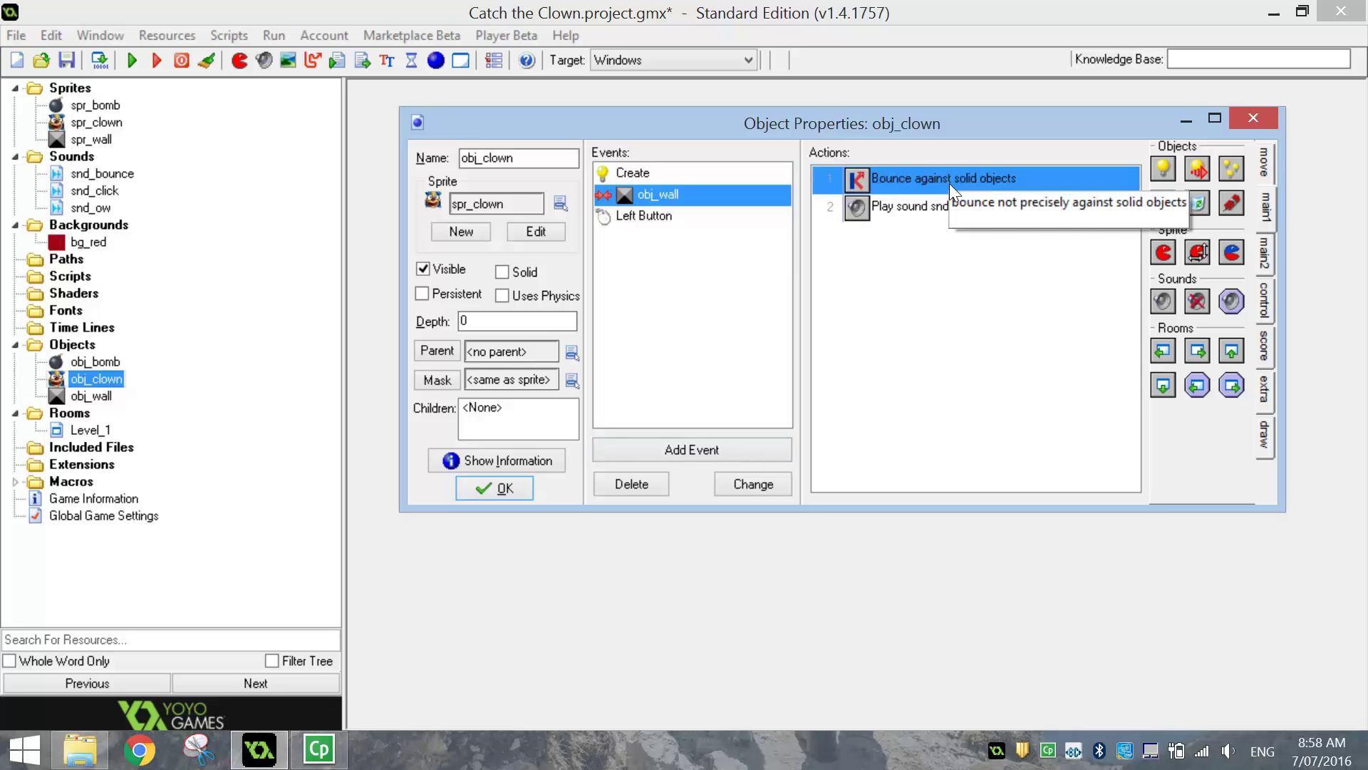
click(905, 211)
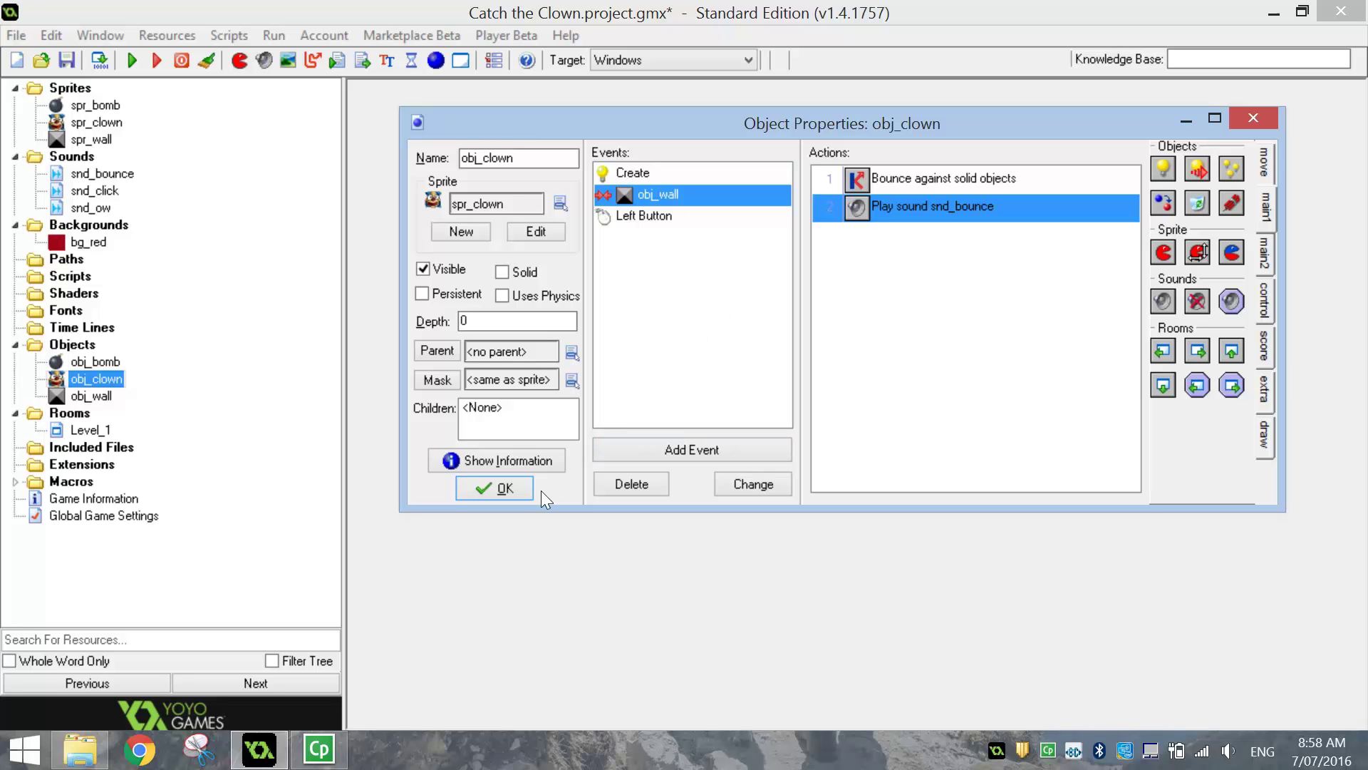
click(512, 490)
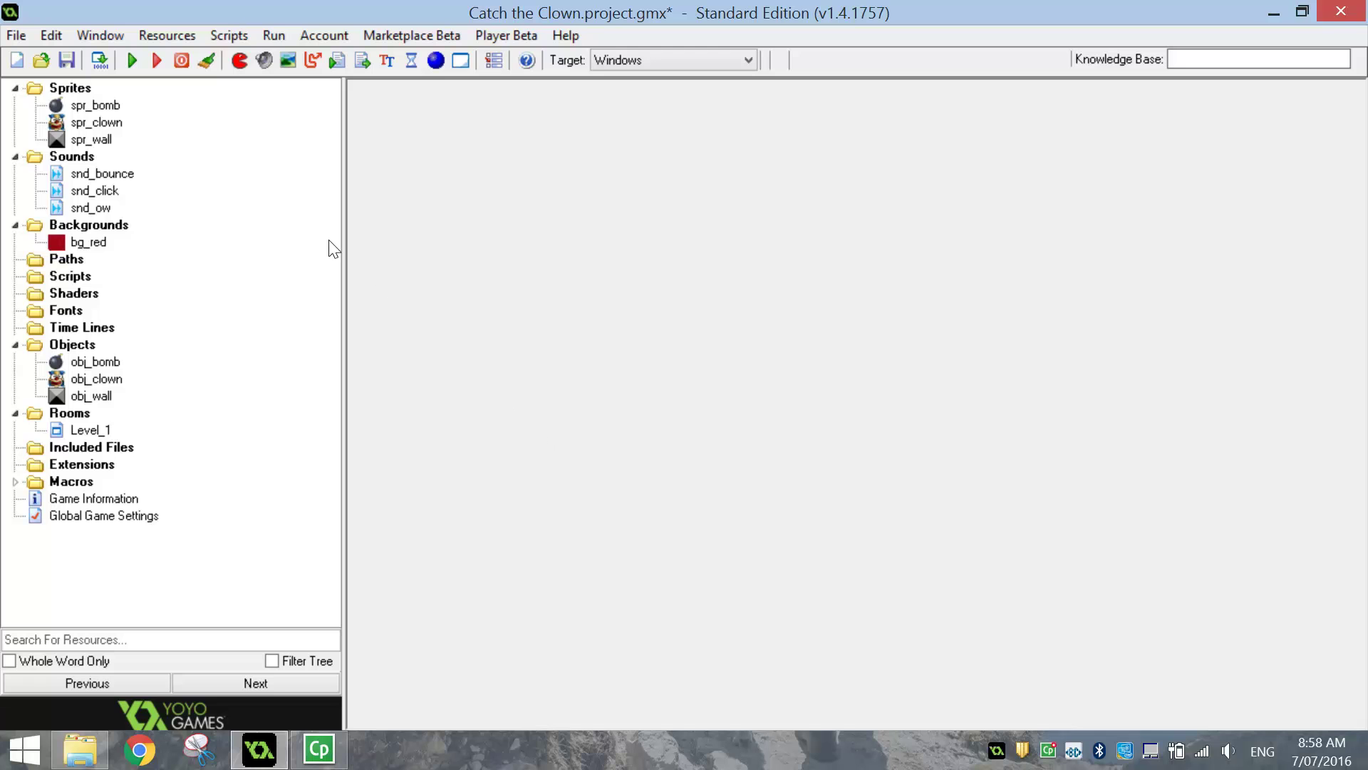
- Run the game, test catching the moving clown several times, and close the game and the compile window
click(131, 60)
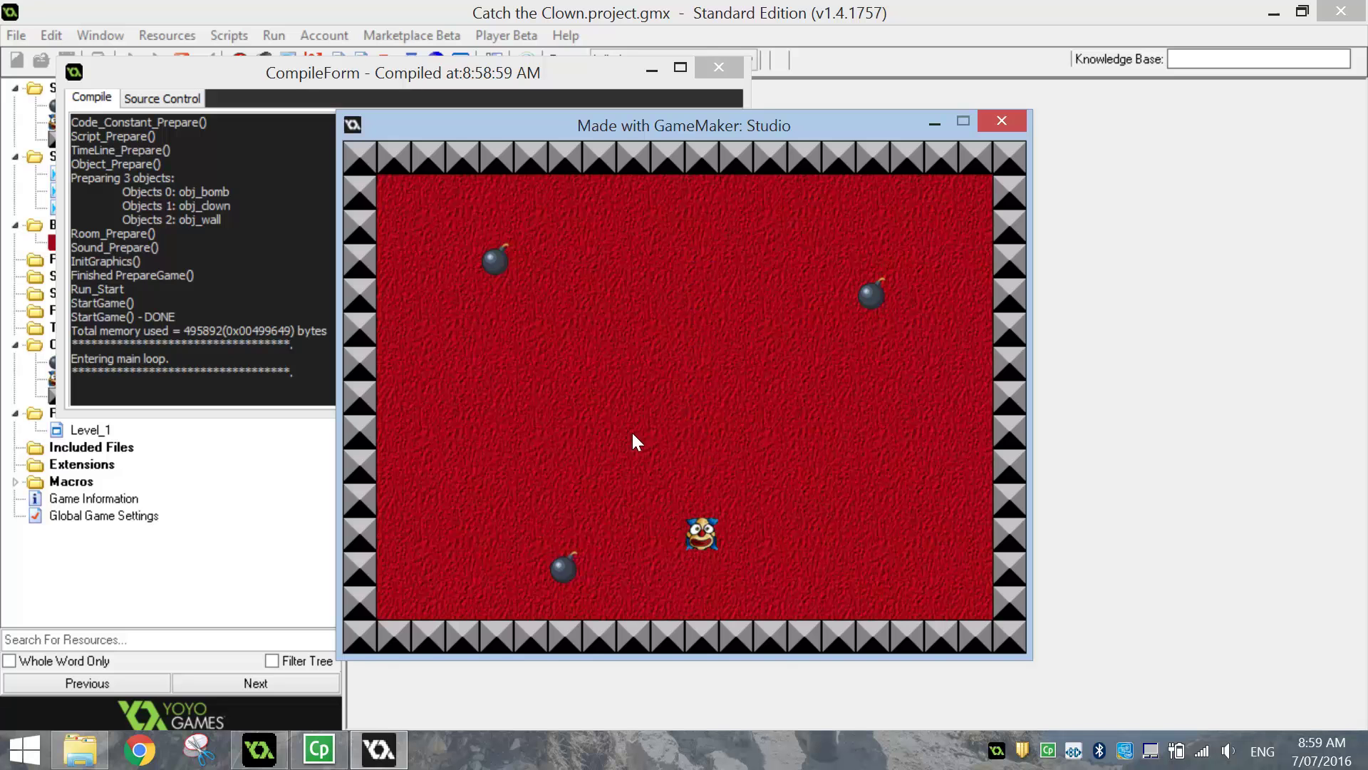
click(690, 479)
click(768, 451)
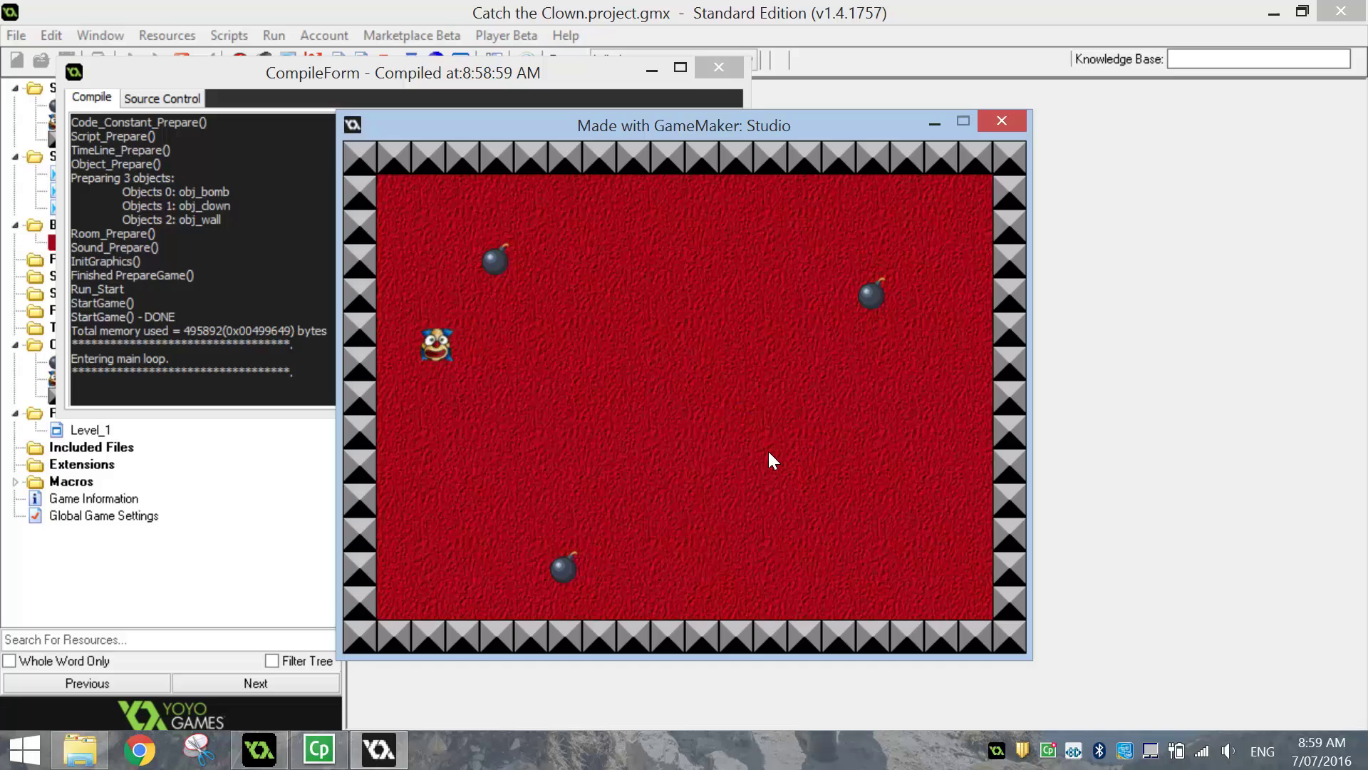
click(491, 473)
click(574, 453)
click(741, 570)
click(408, 526)
click(645, 454)
click(463, 341)
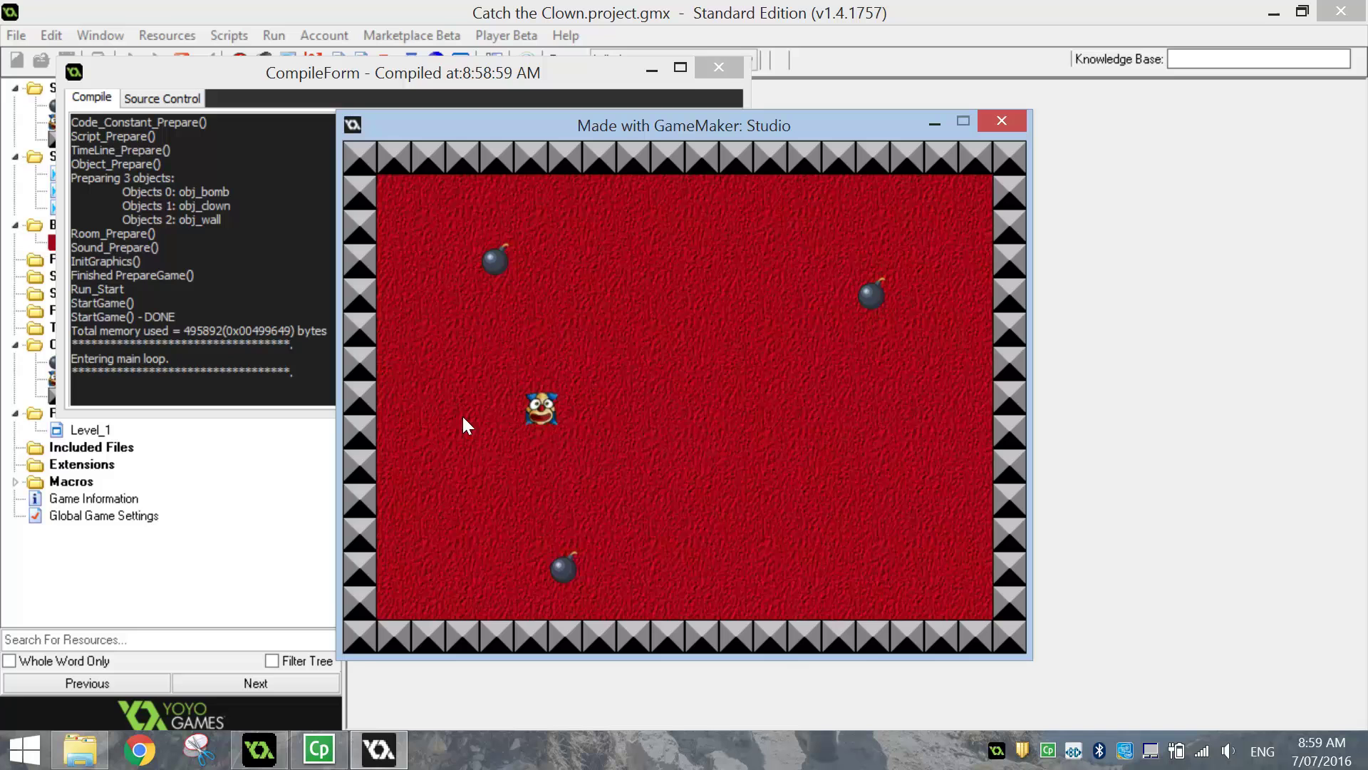
click(639, 308)
click(573, 322)
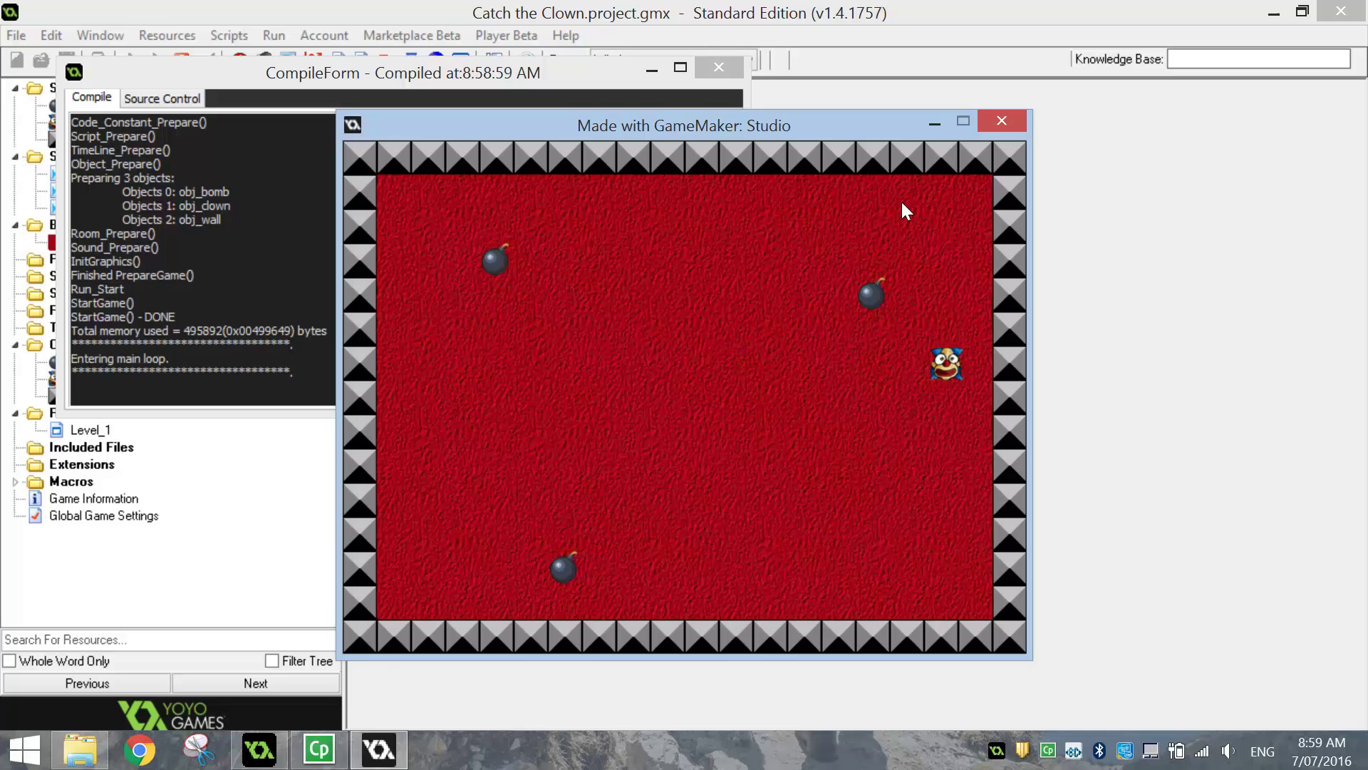
click(990, 119)
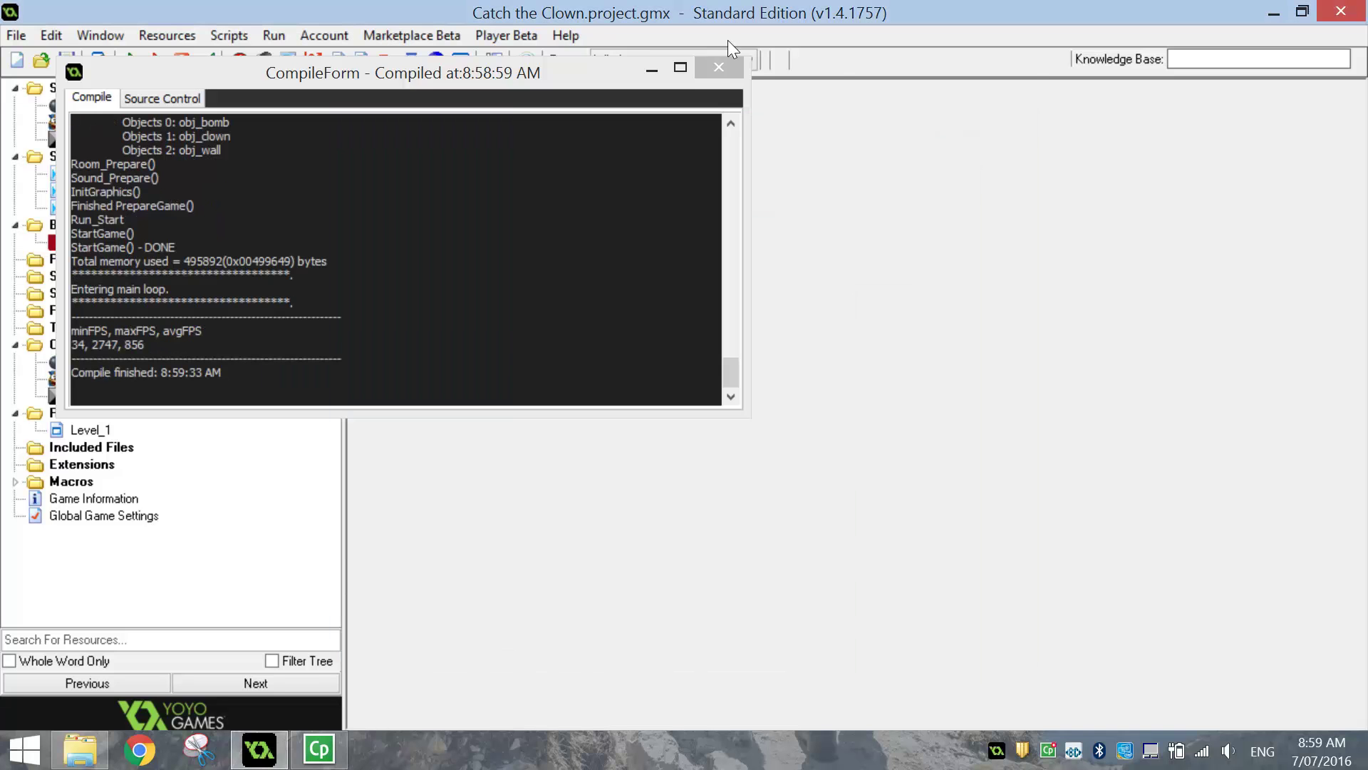
drag(535, 71, 604, 77)
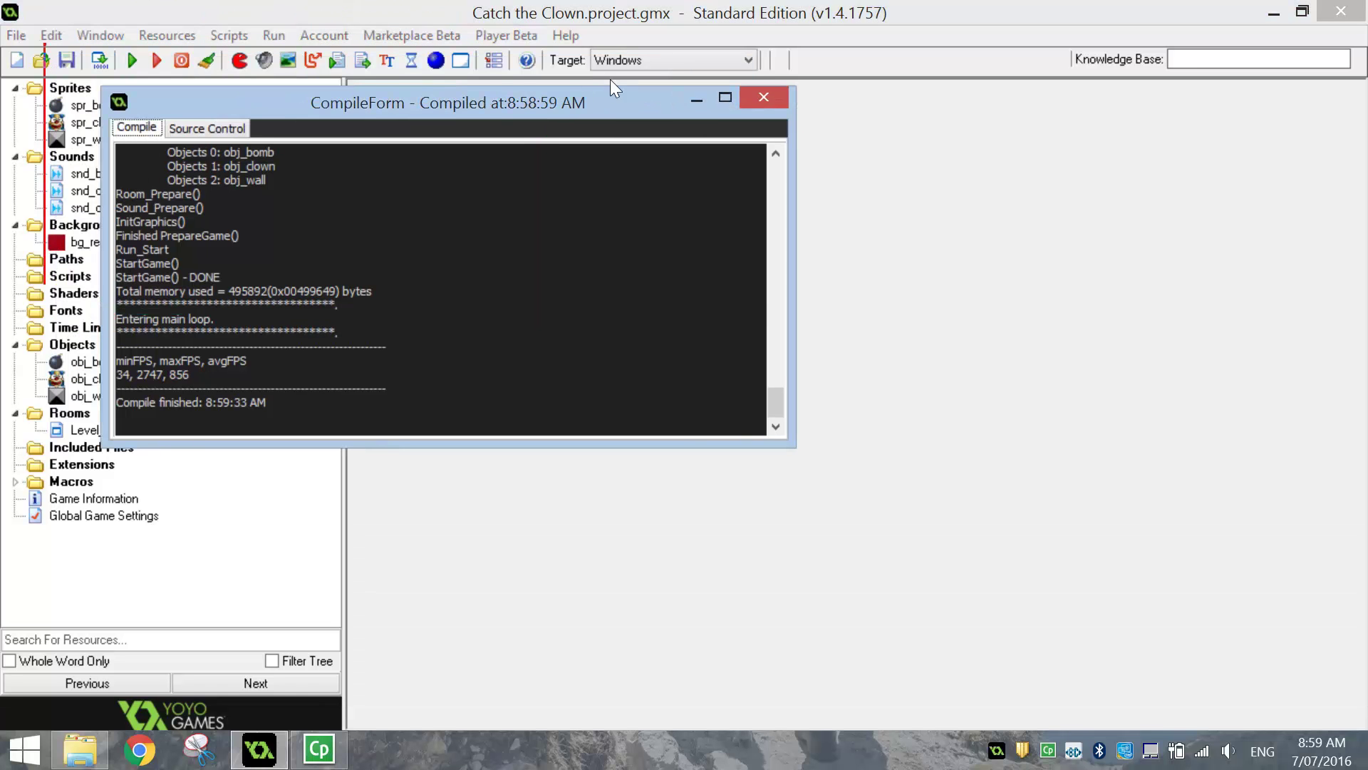
click(755, 95)
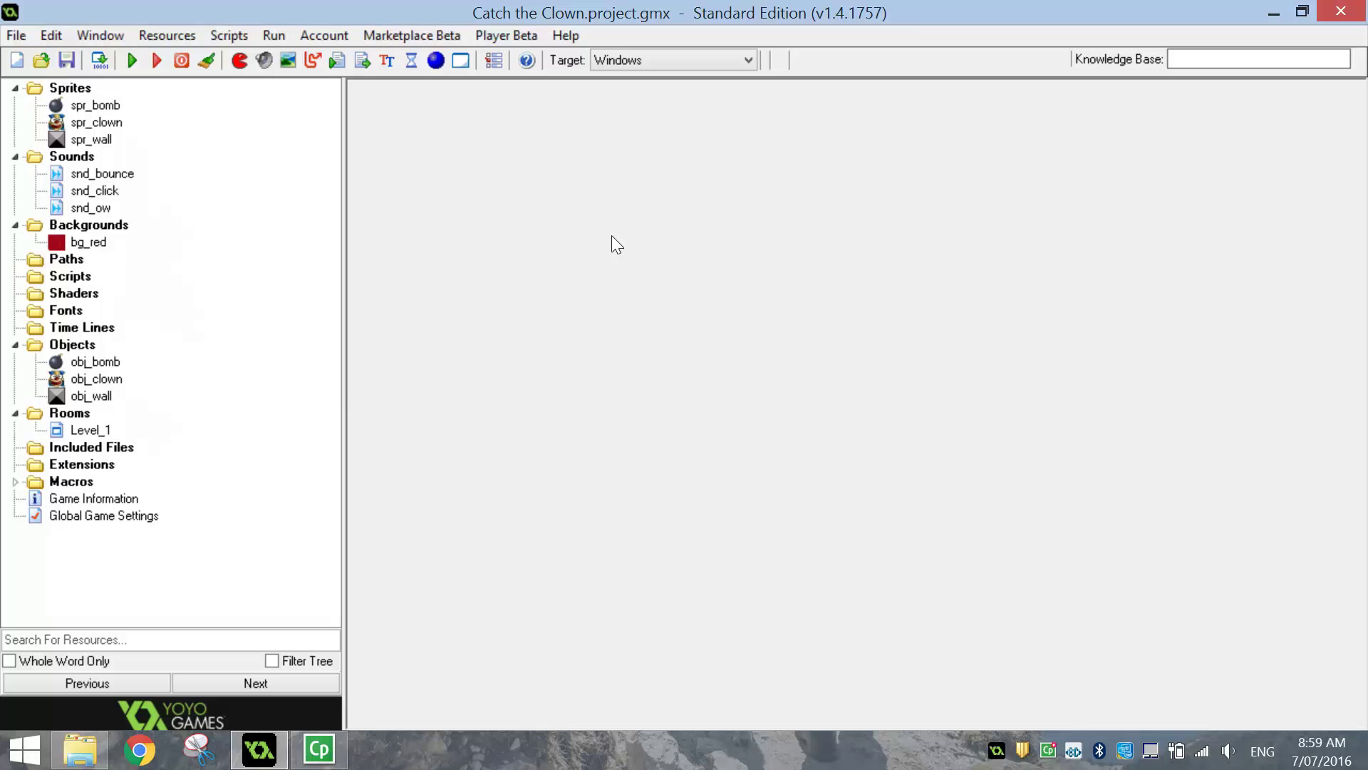
- Open the properties of obj_bomb and add a Create event
click(107, 367)
double_click(107, 367)
drag(634, 140, 580, 126)
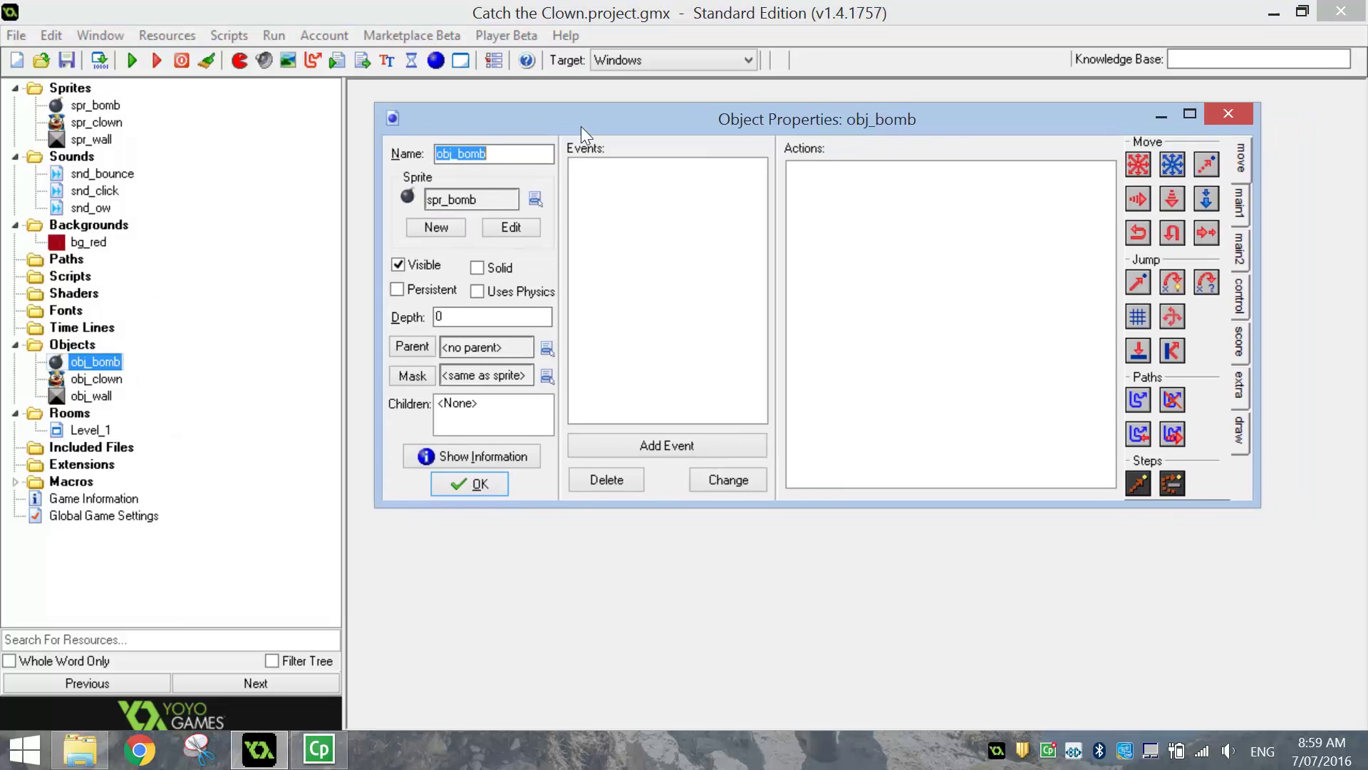
click(647, 441)
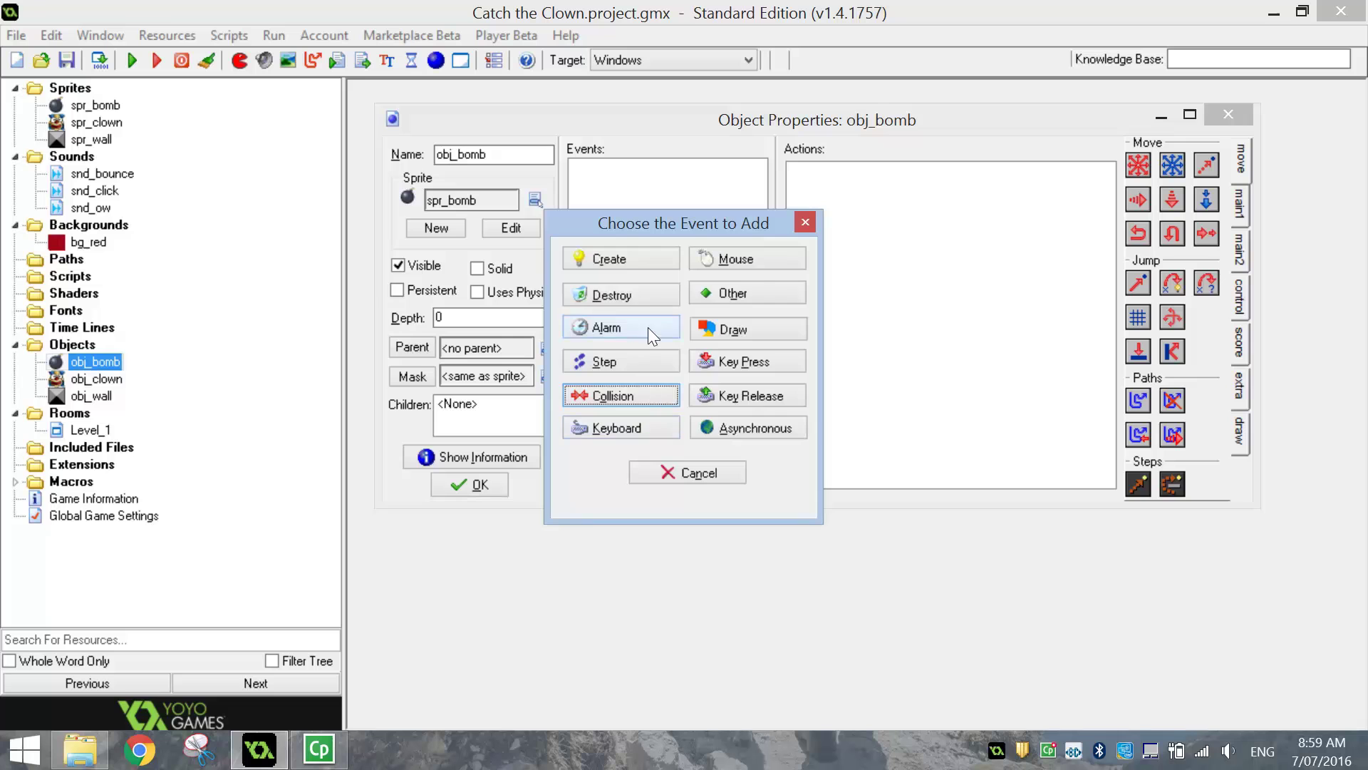
click(614, 259)
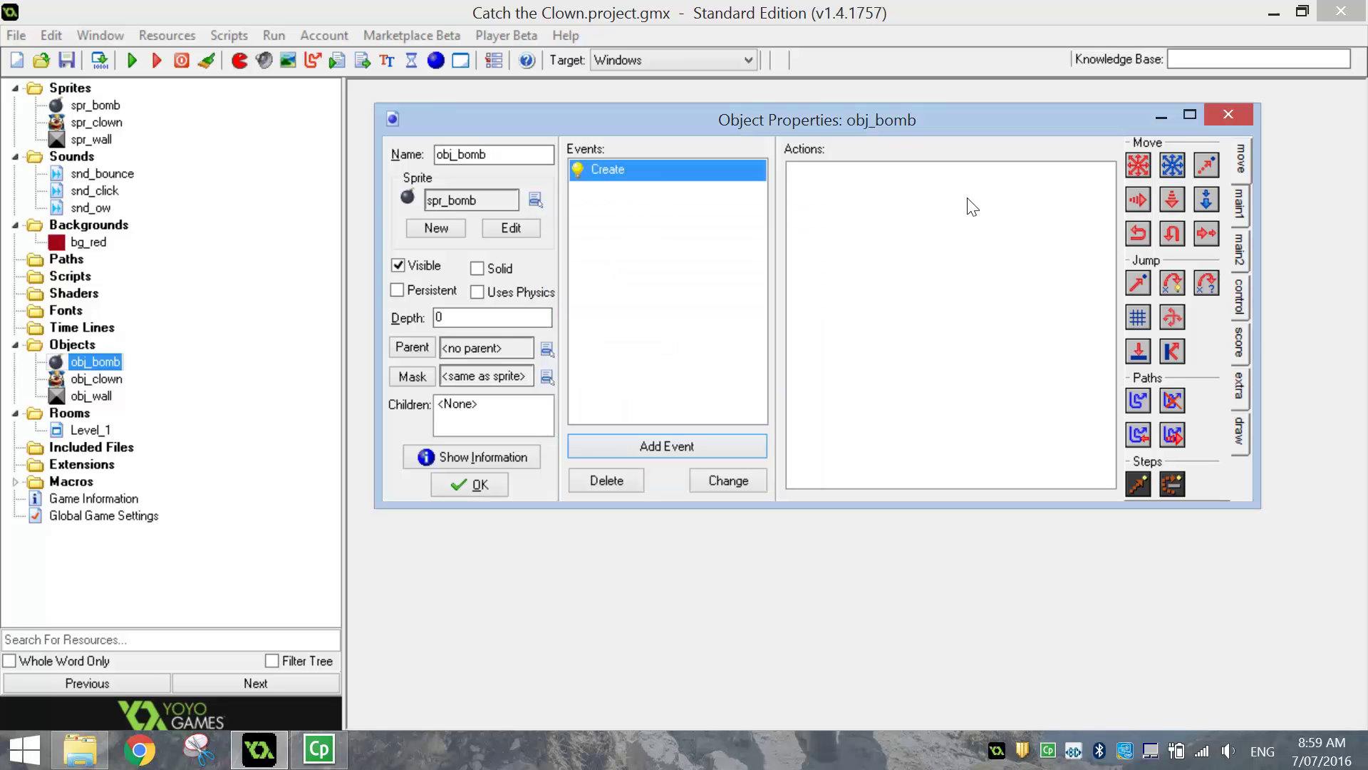
- Add a Move Fixed action to obj_bomb's Create event with all eight outer directions enabled and a speed of 3
drag(1138, 171, 1065, 189)
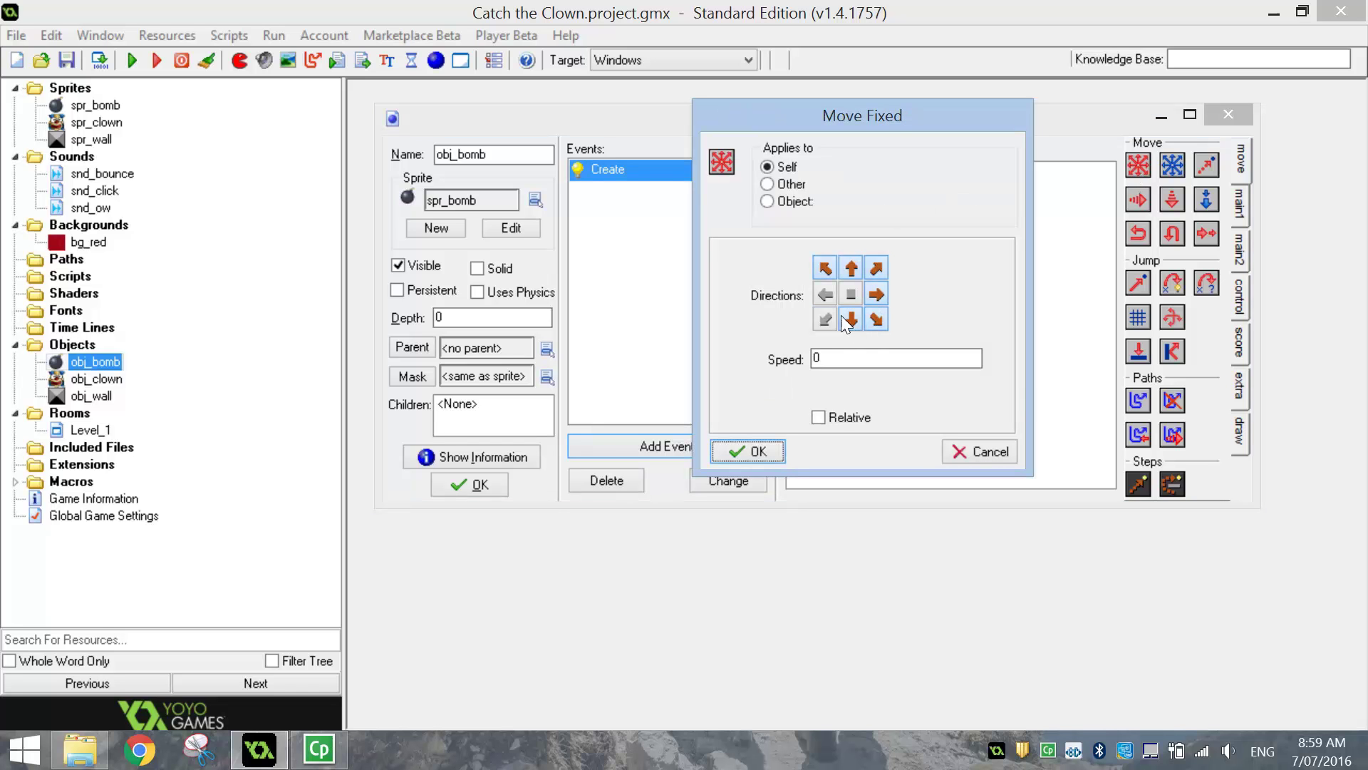
drag(826, 358, 791, 356)
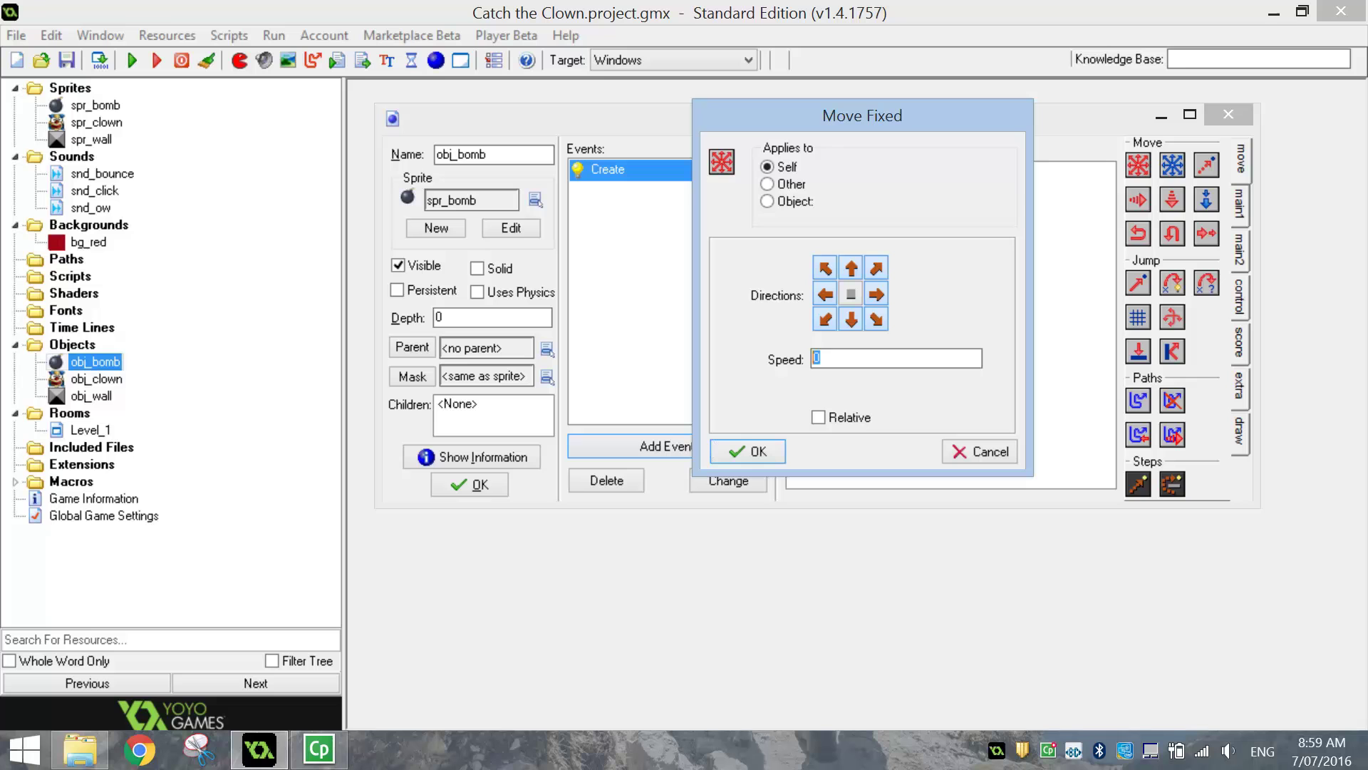
text(3)
click(768, 456)
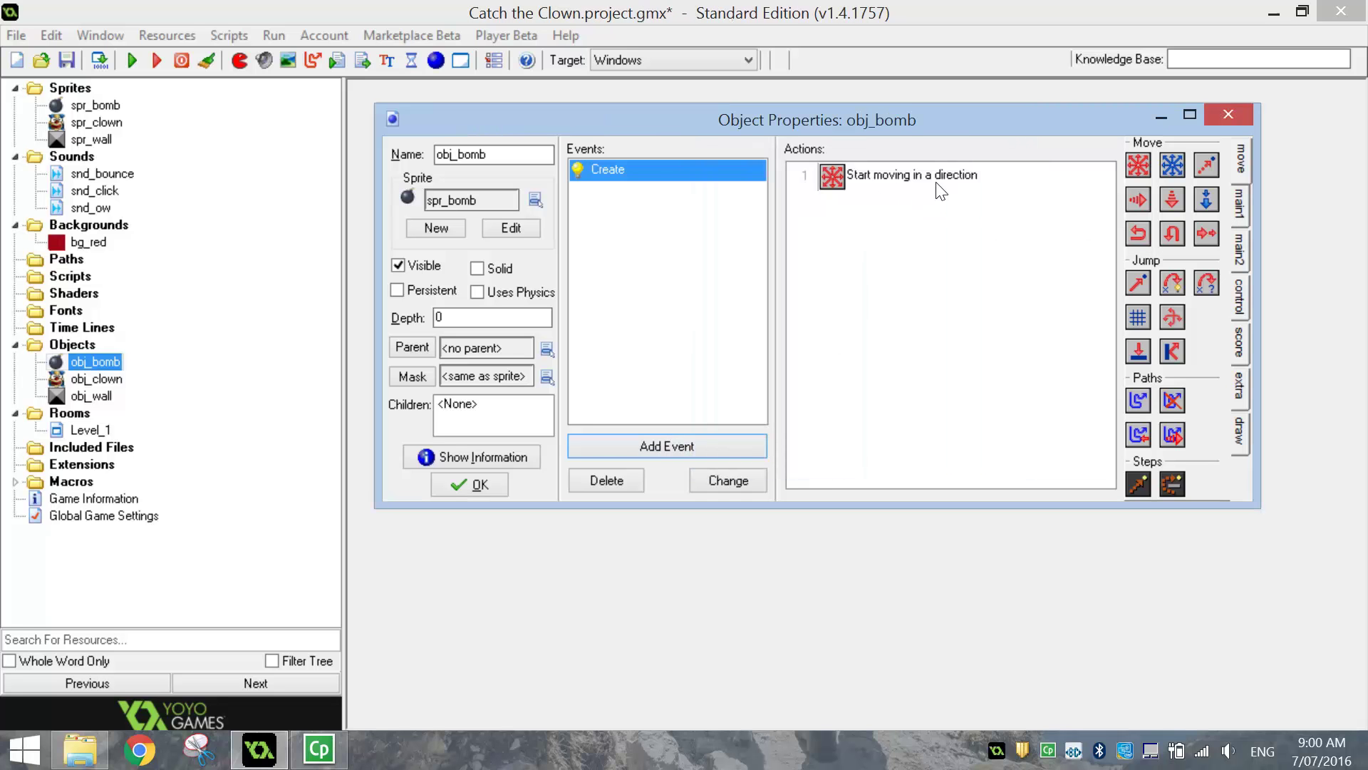
- Add a Left Button mouse event to obj_bomb and give it a relative Set Score action of -20
click(713, 446)
click(730, 261)
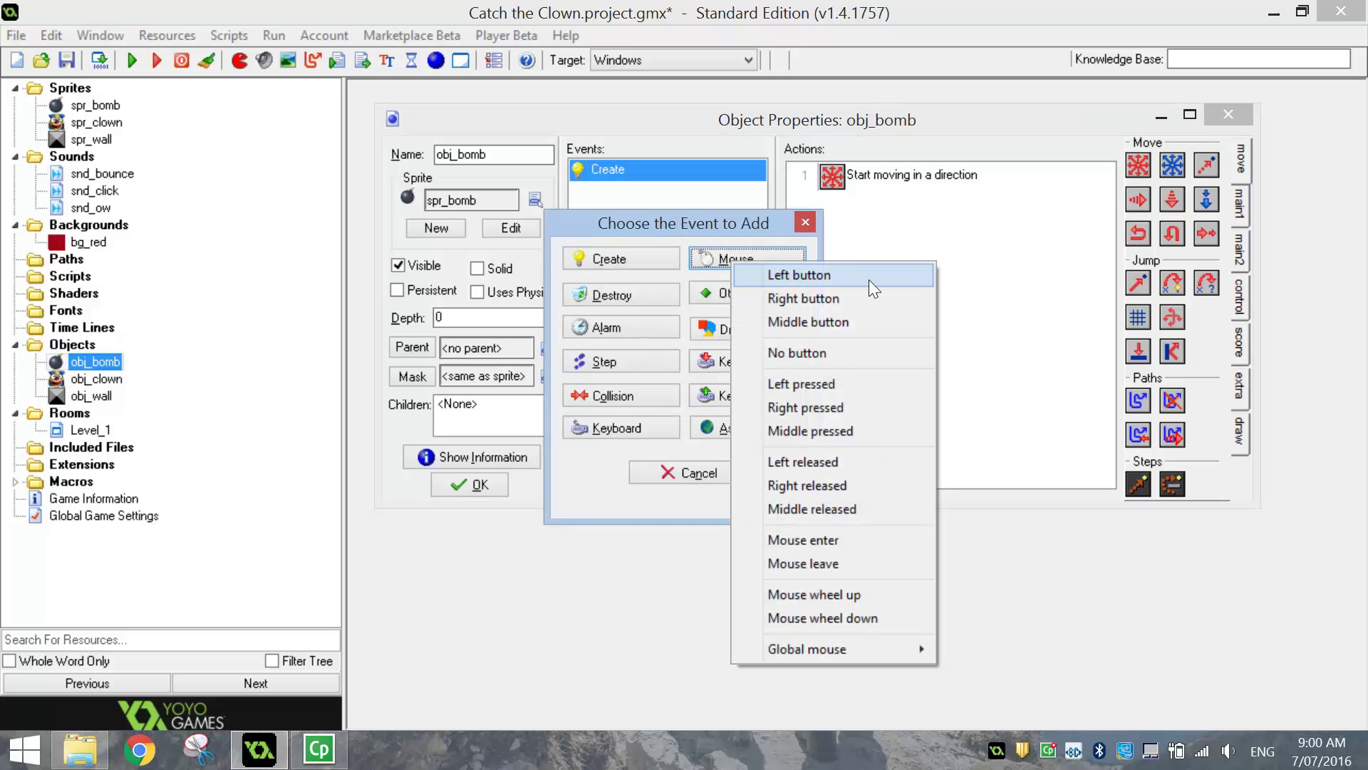
click(869, 279)
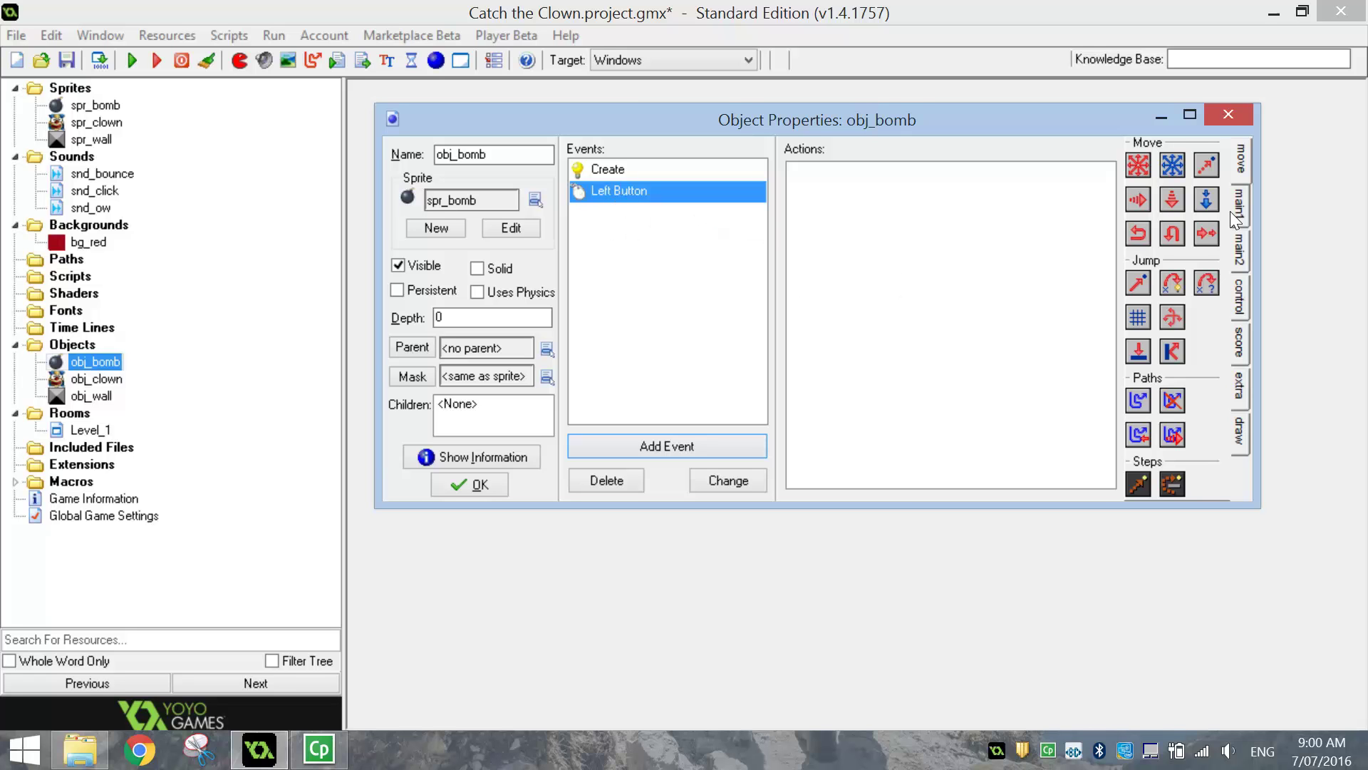
click(1241, 337)
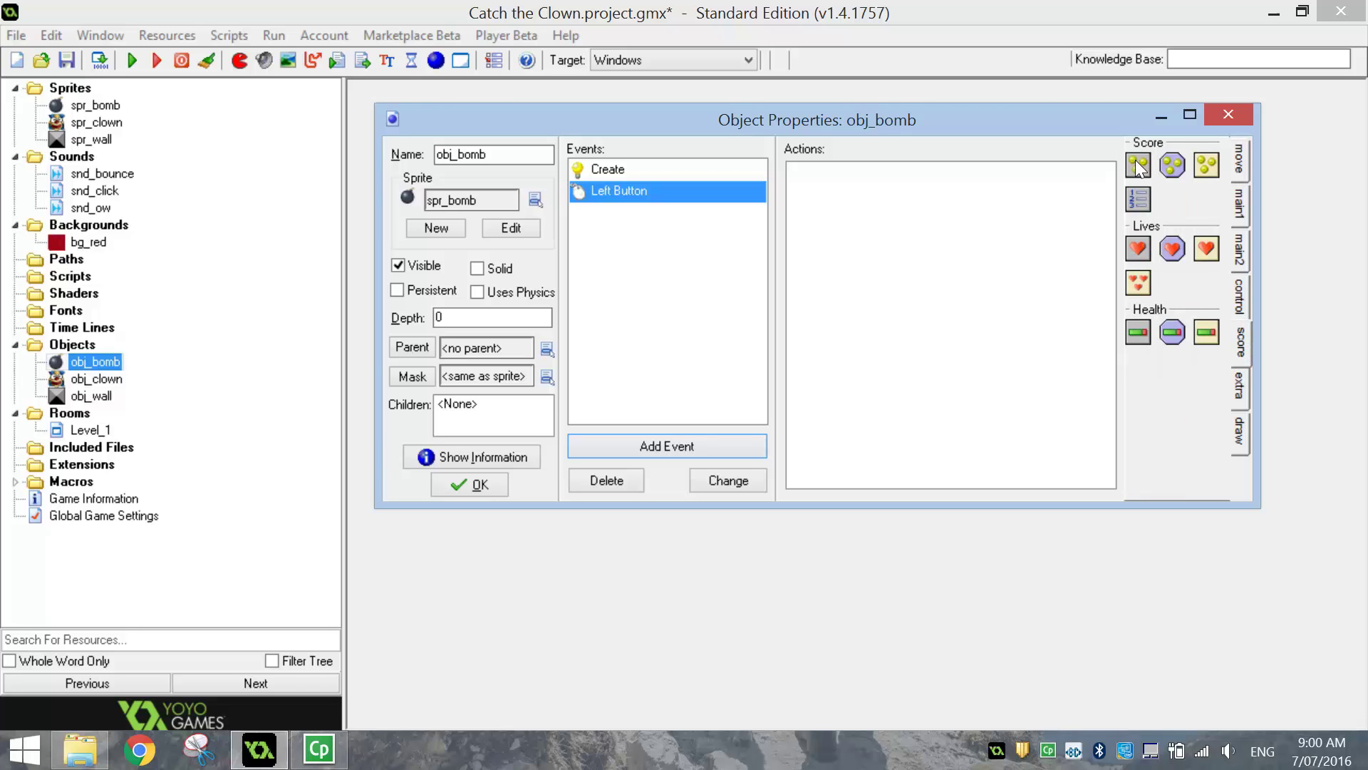
click(1138, 166)
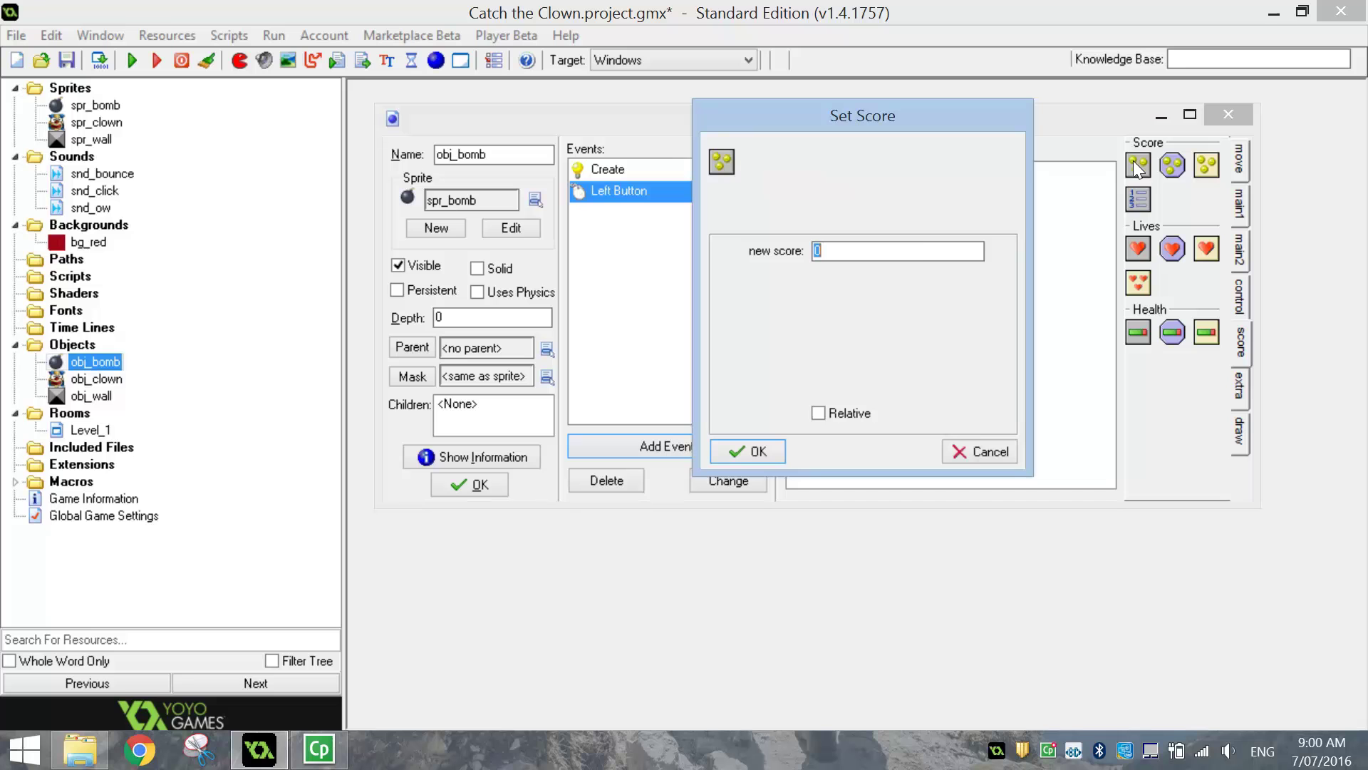
text(-20)
key(ctrl+a)
key(Right)
click(840, 412)
click(741, 445)
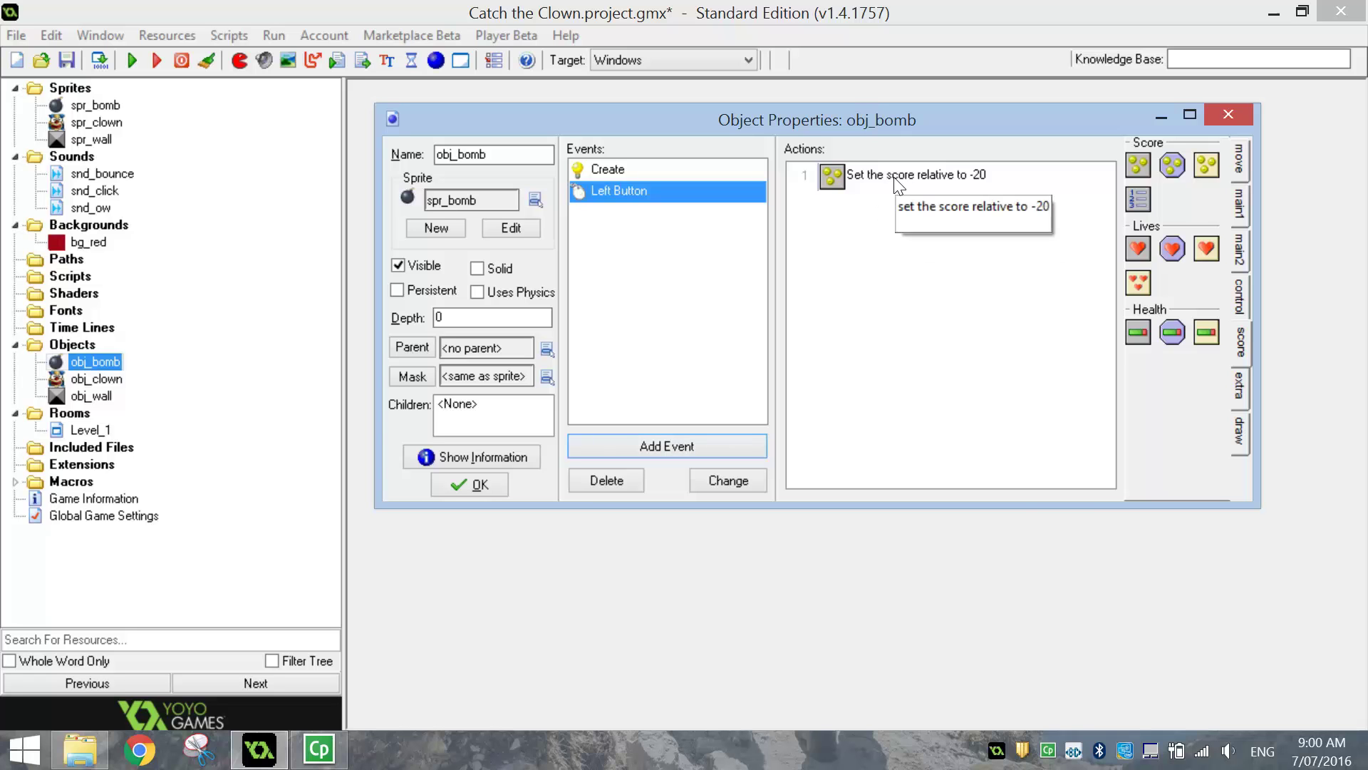
- Add a non-looping Play Sound action for snd_ow to the bomb's Left Button event
click(1240, 205)
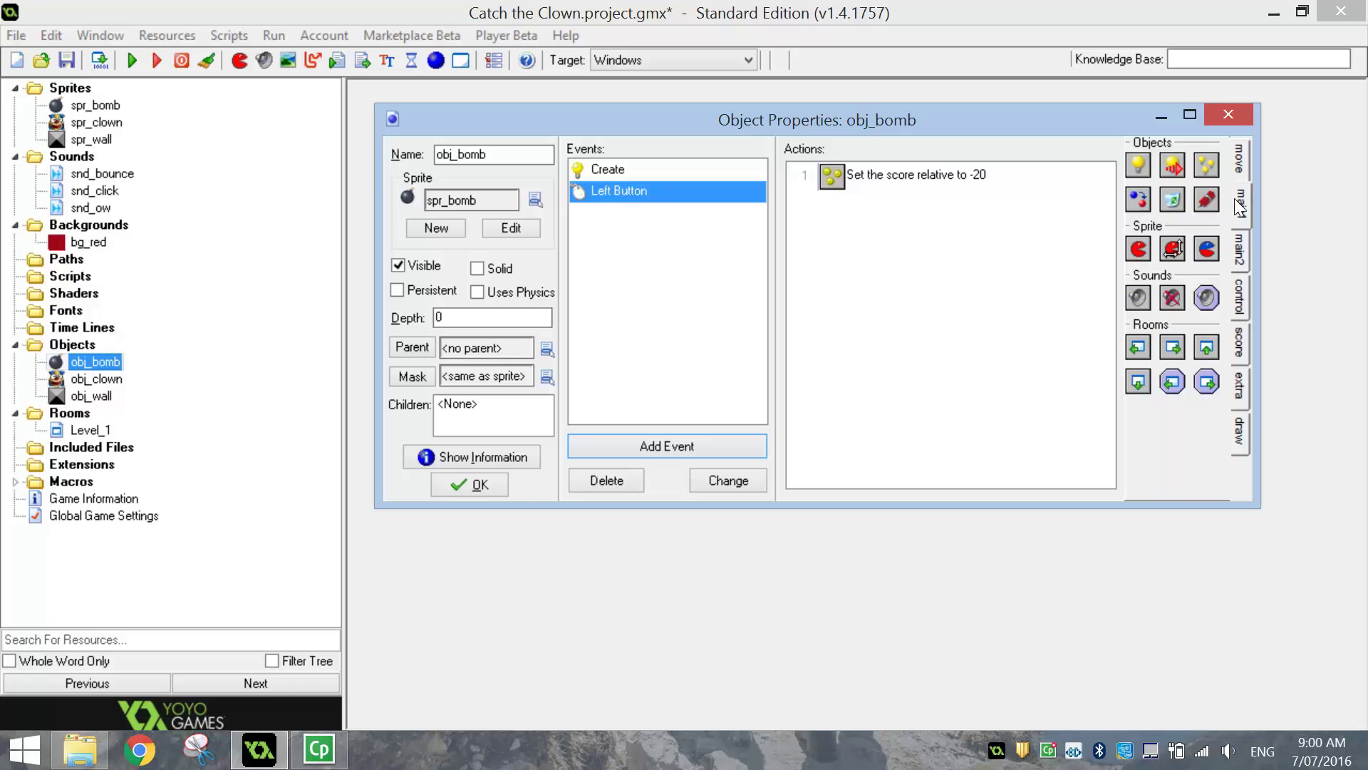
click(1137, 295)
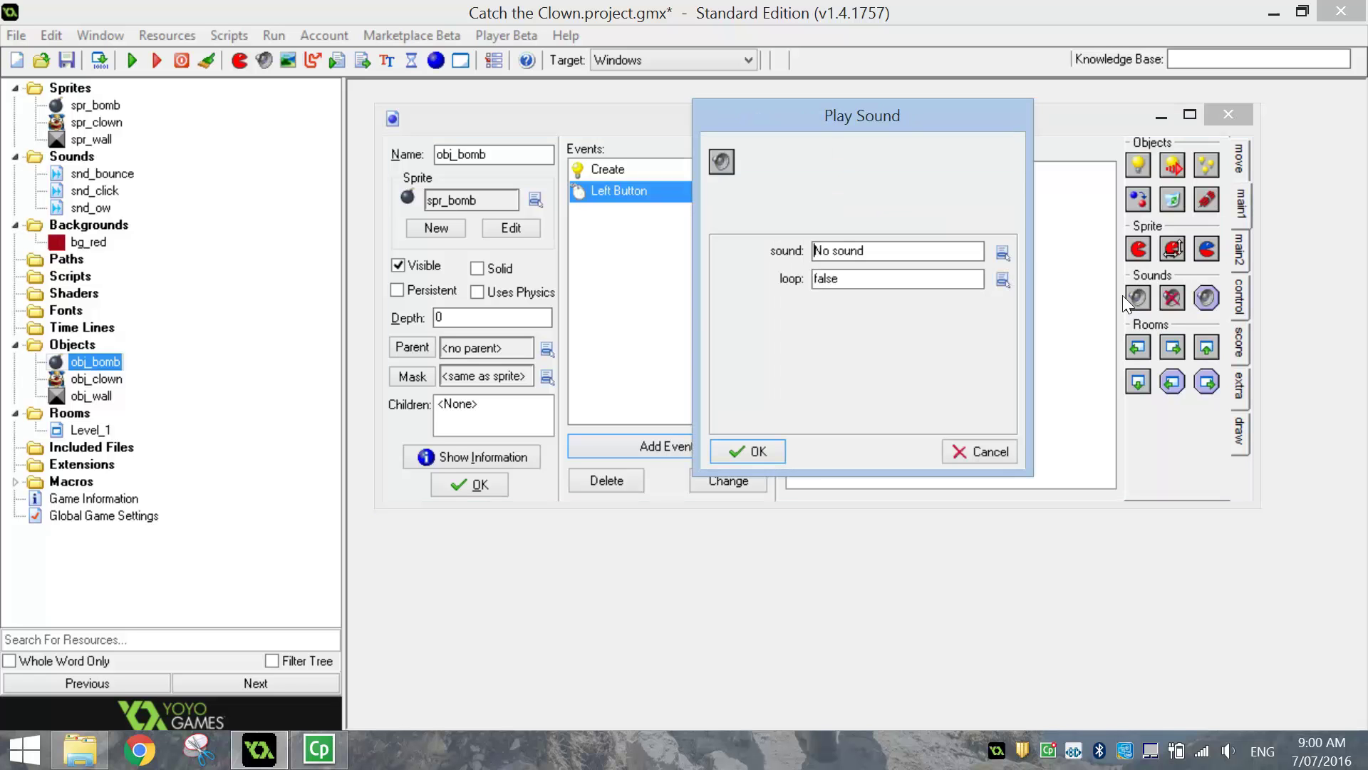
click(1013, 250)
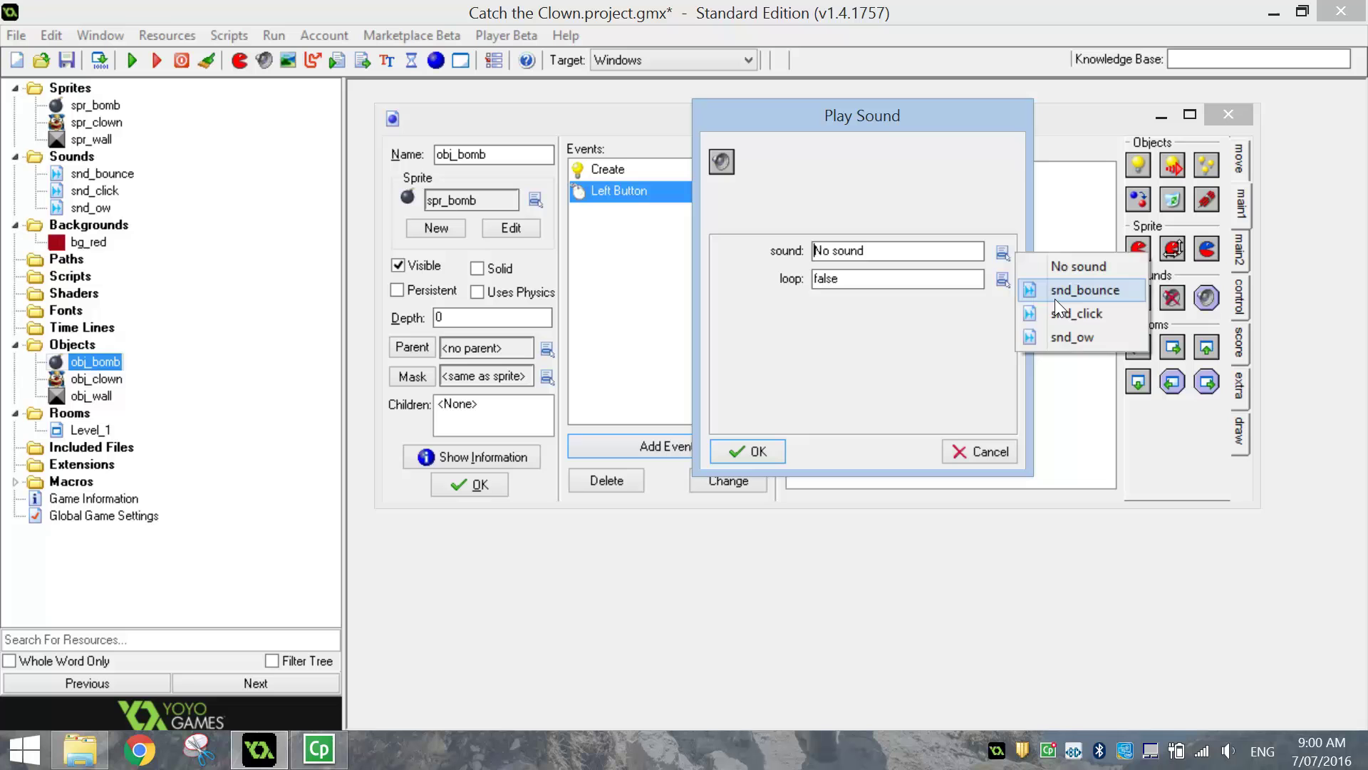
click(1080, 336)
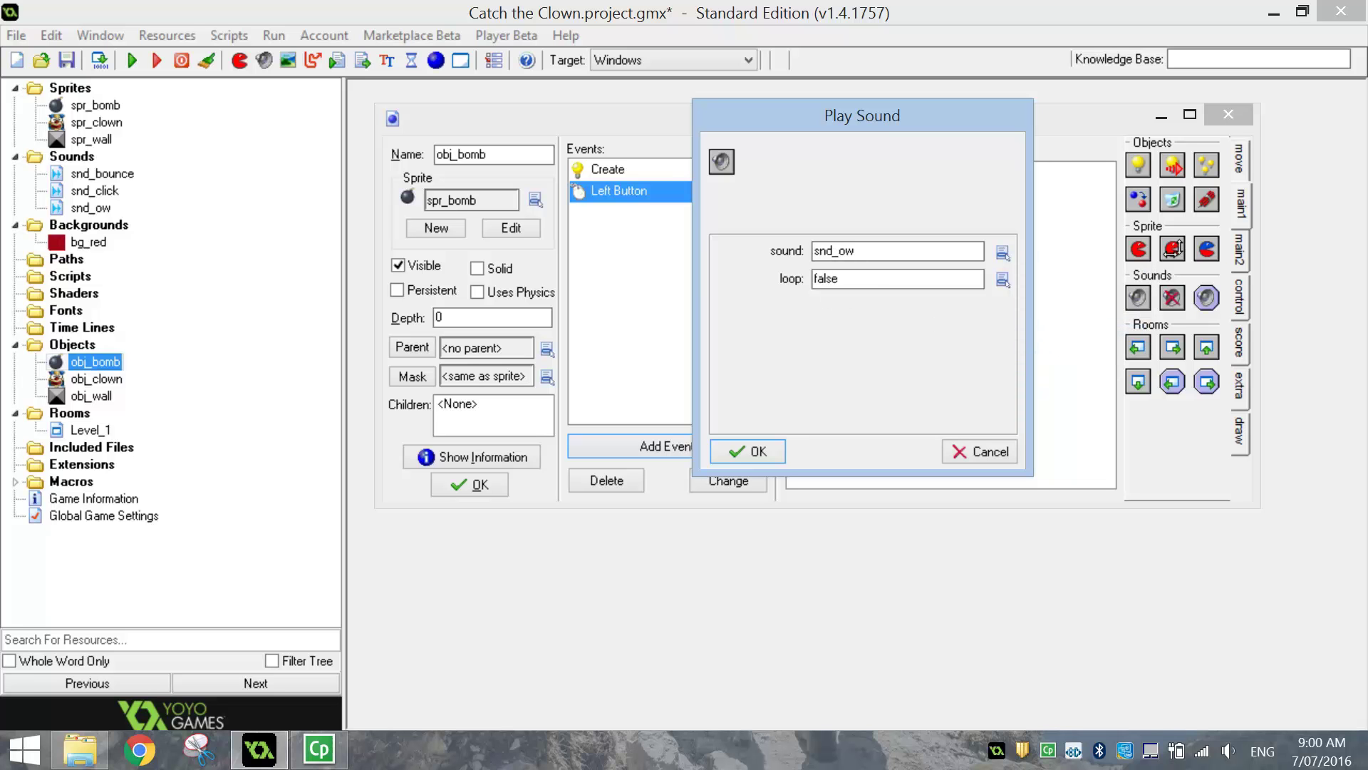
click(731, 447)
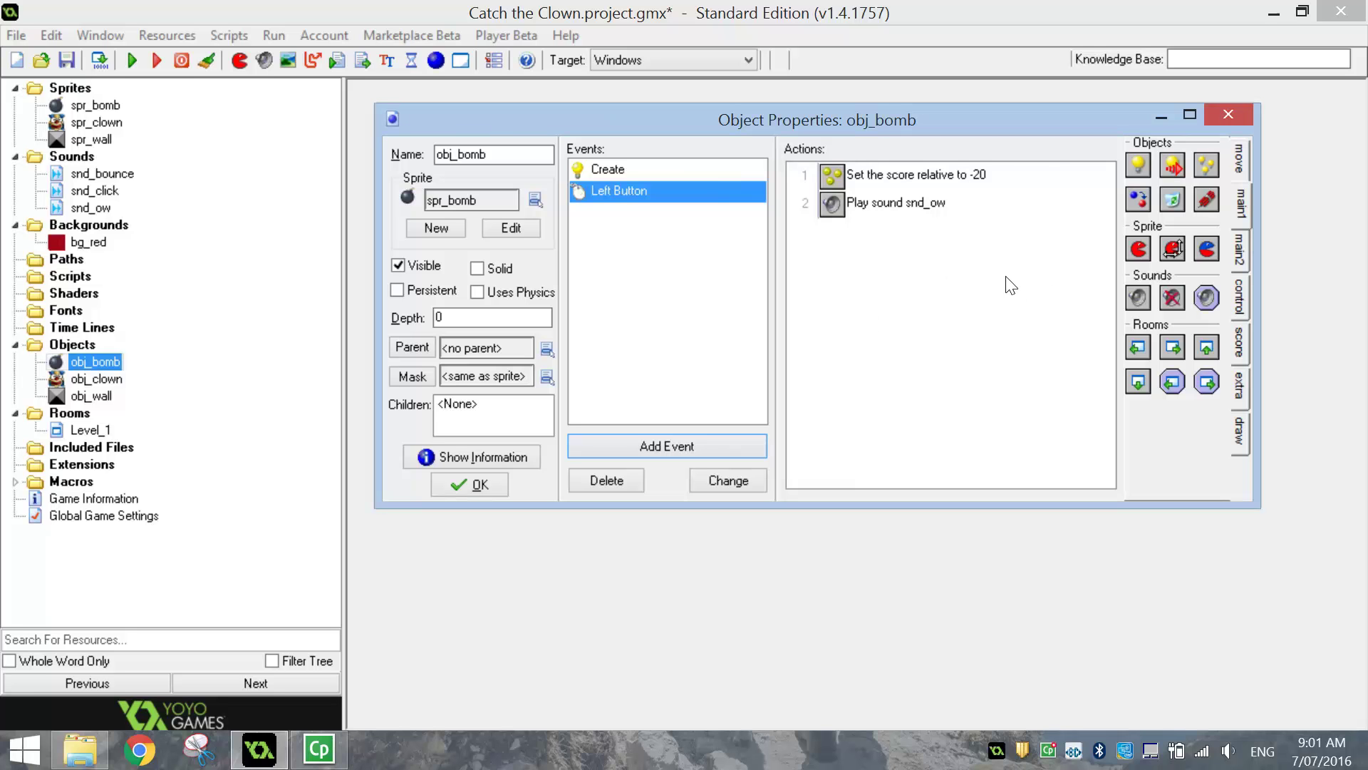
- Add a Jump to Random action with both snap values at 0 to the bomb's Left Button event and review its action list
click(1240, 160)
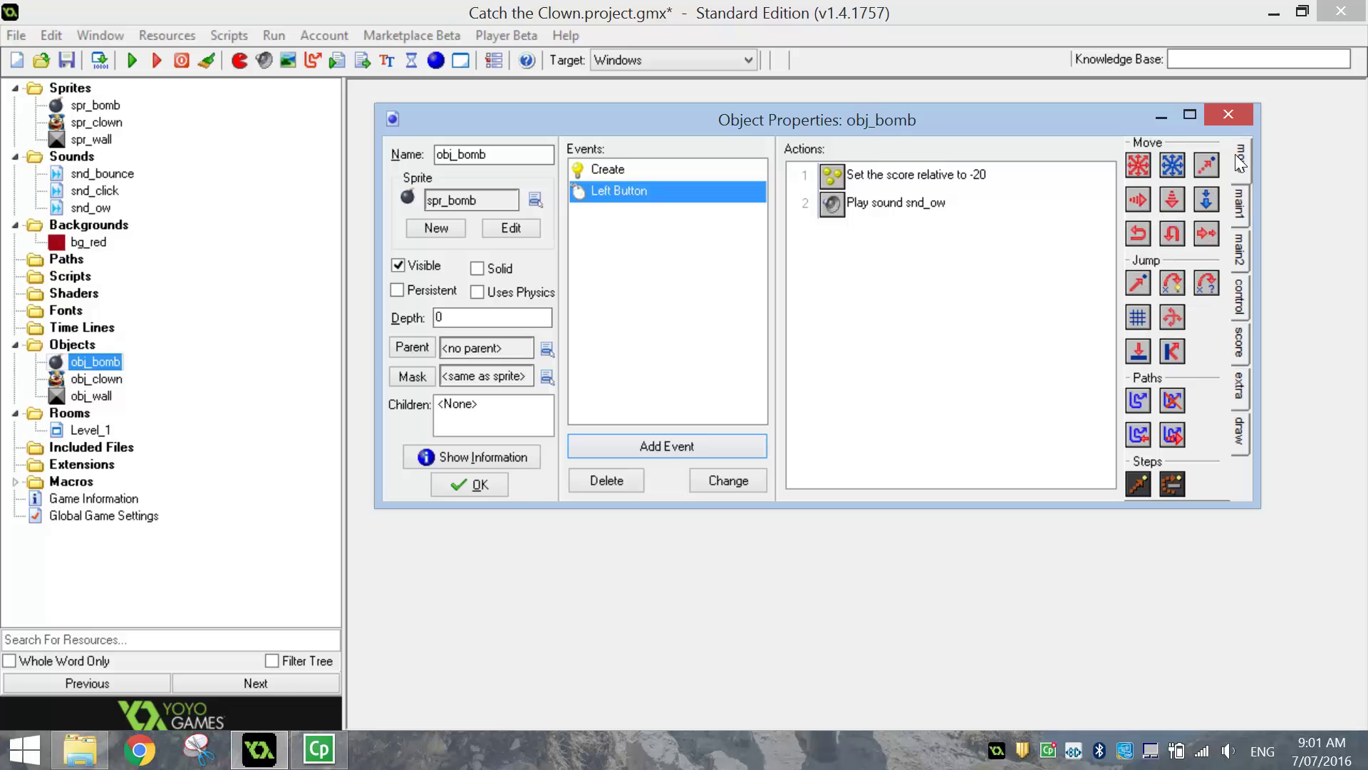
click(1204, 286)
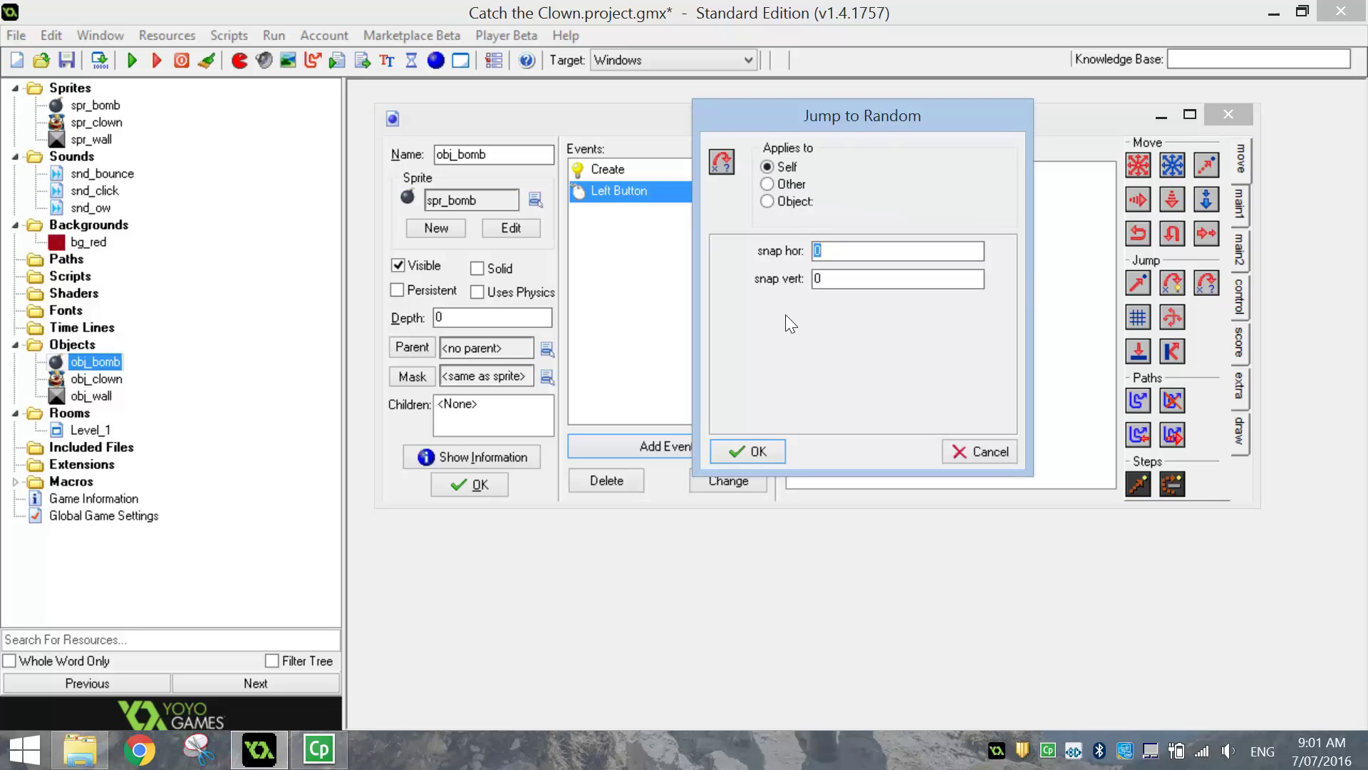
click(752, 450)
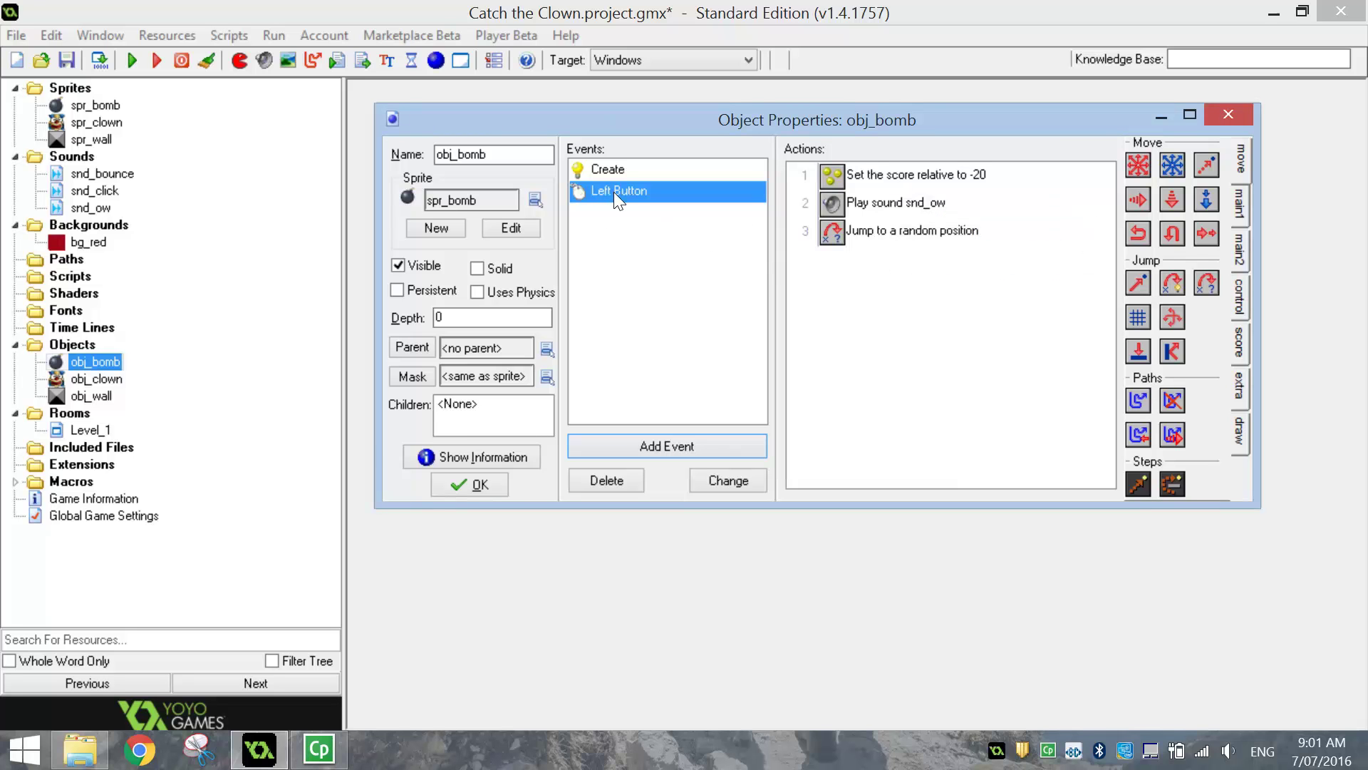
click(888, 174)
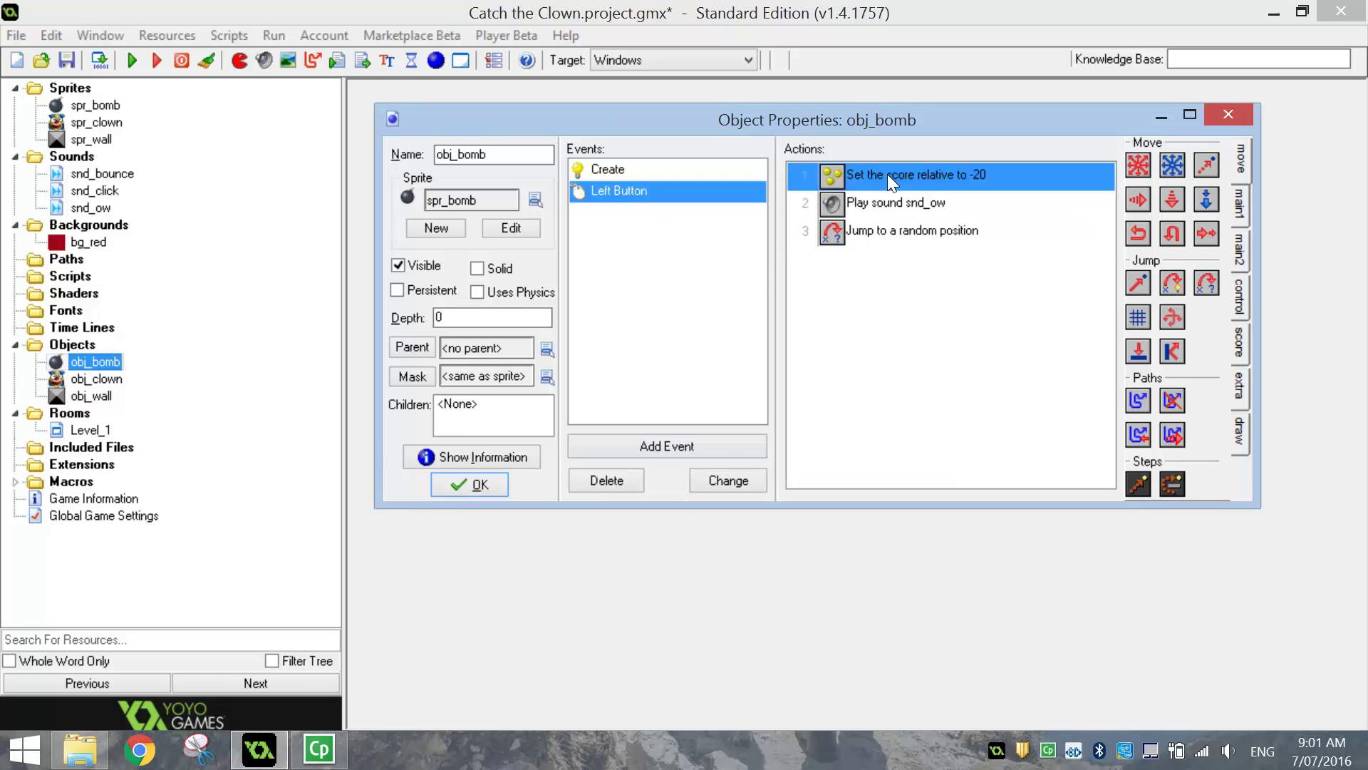
click(969, 202)
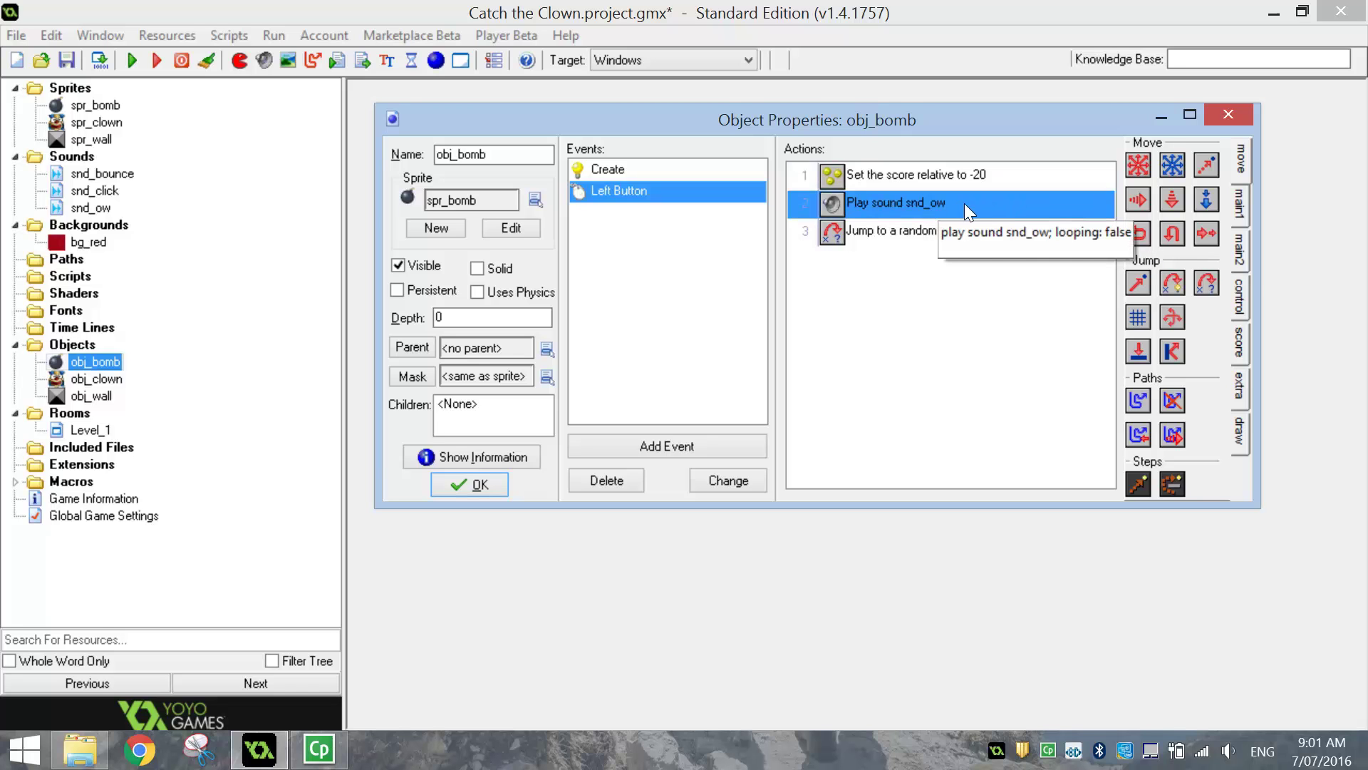
click(949, 229)
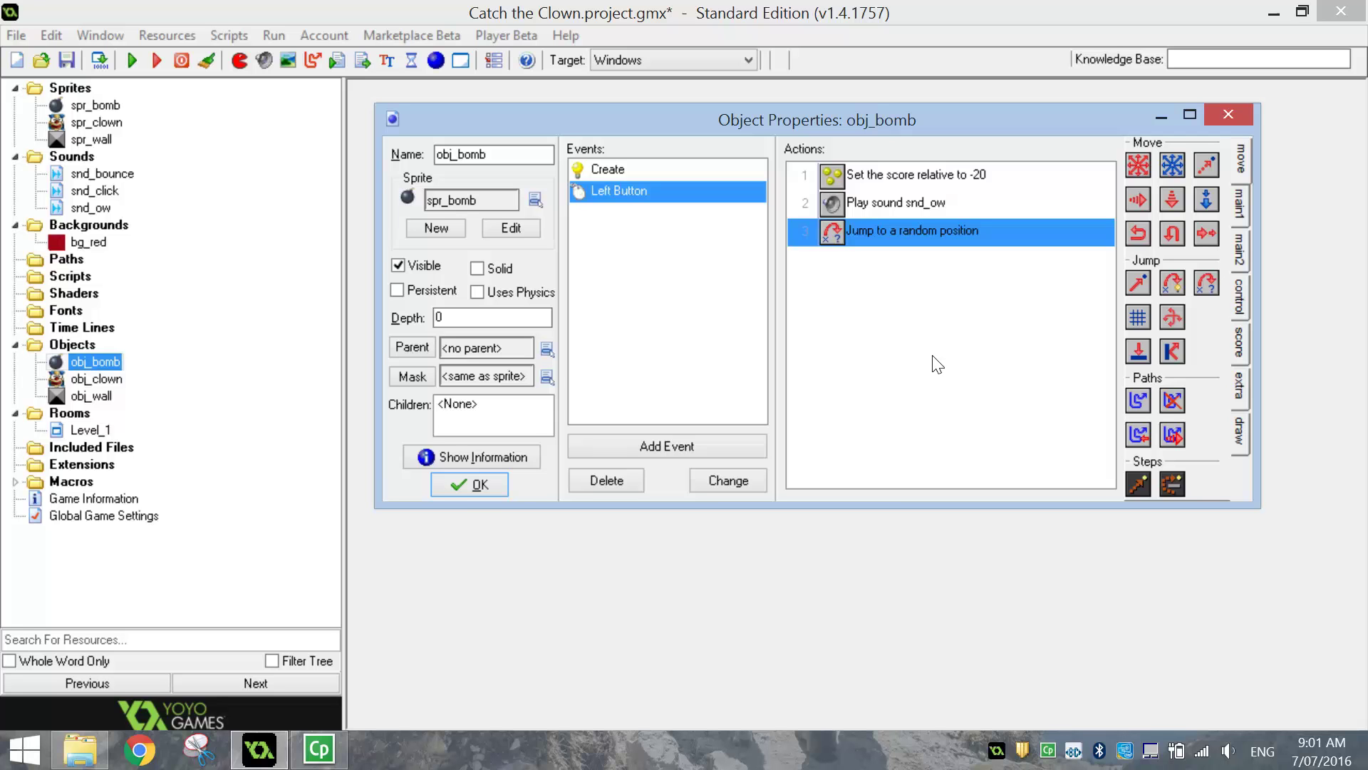
- Add a collision event with obj_wall to obj_bomb, bouncing not precisely against solid objects, and confirm the object's properties
click(678, 443)
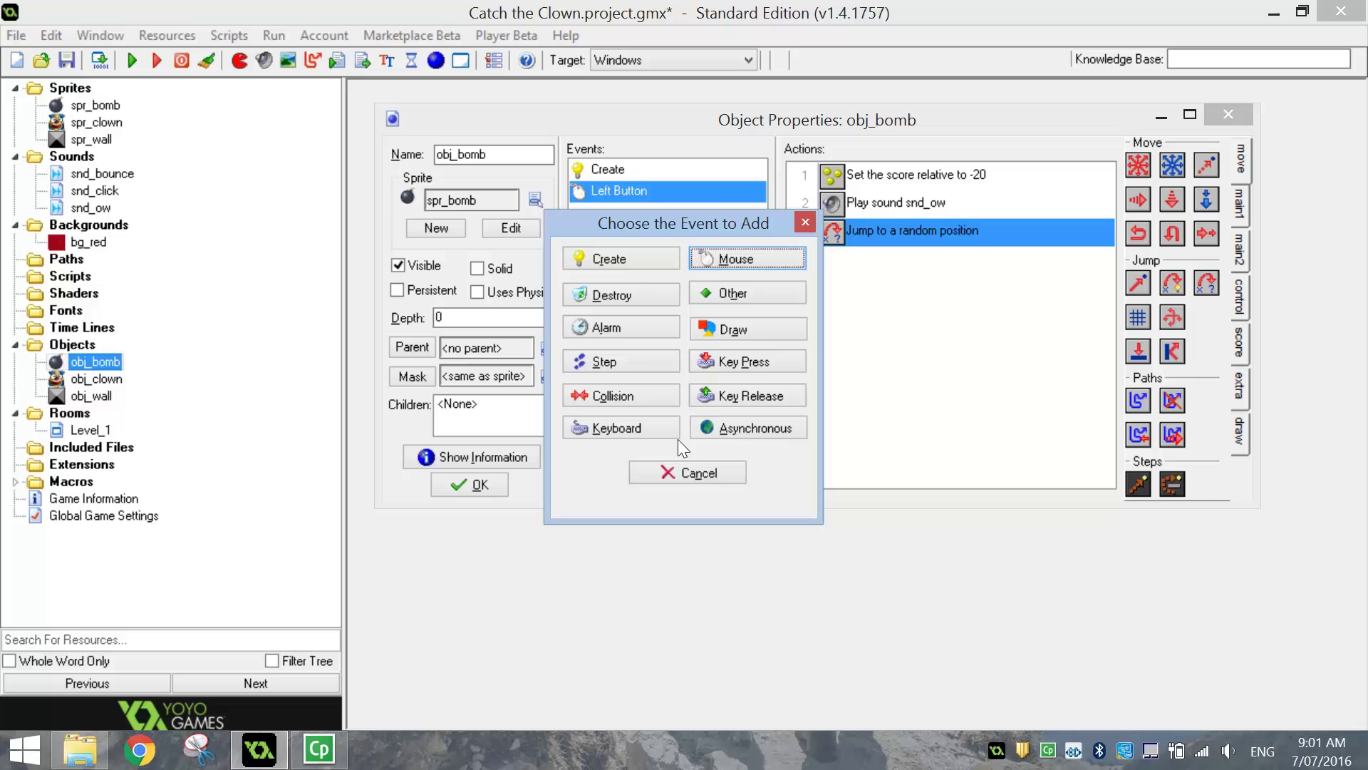
click(626, 396)
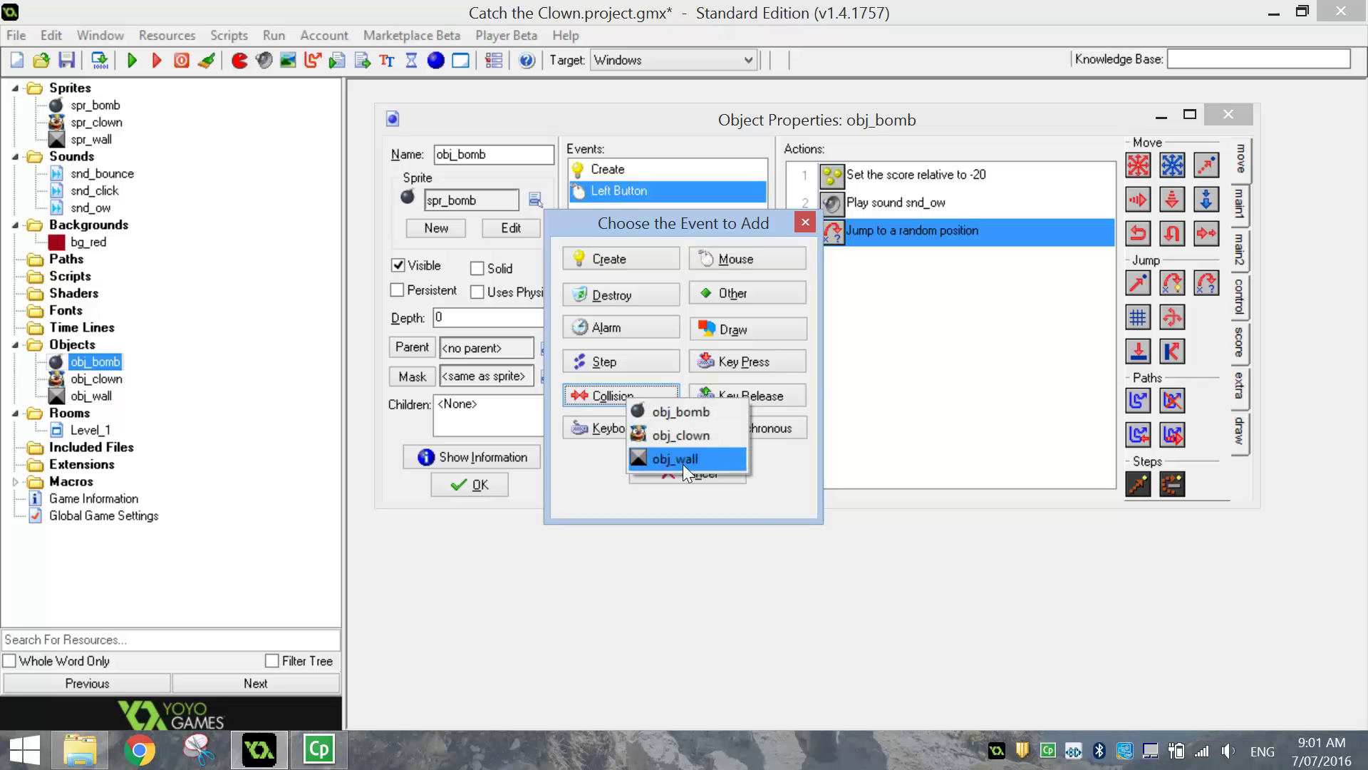
click(683, 460)
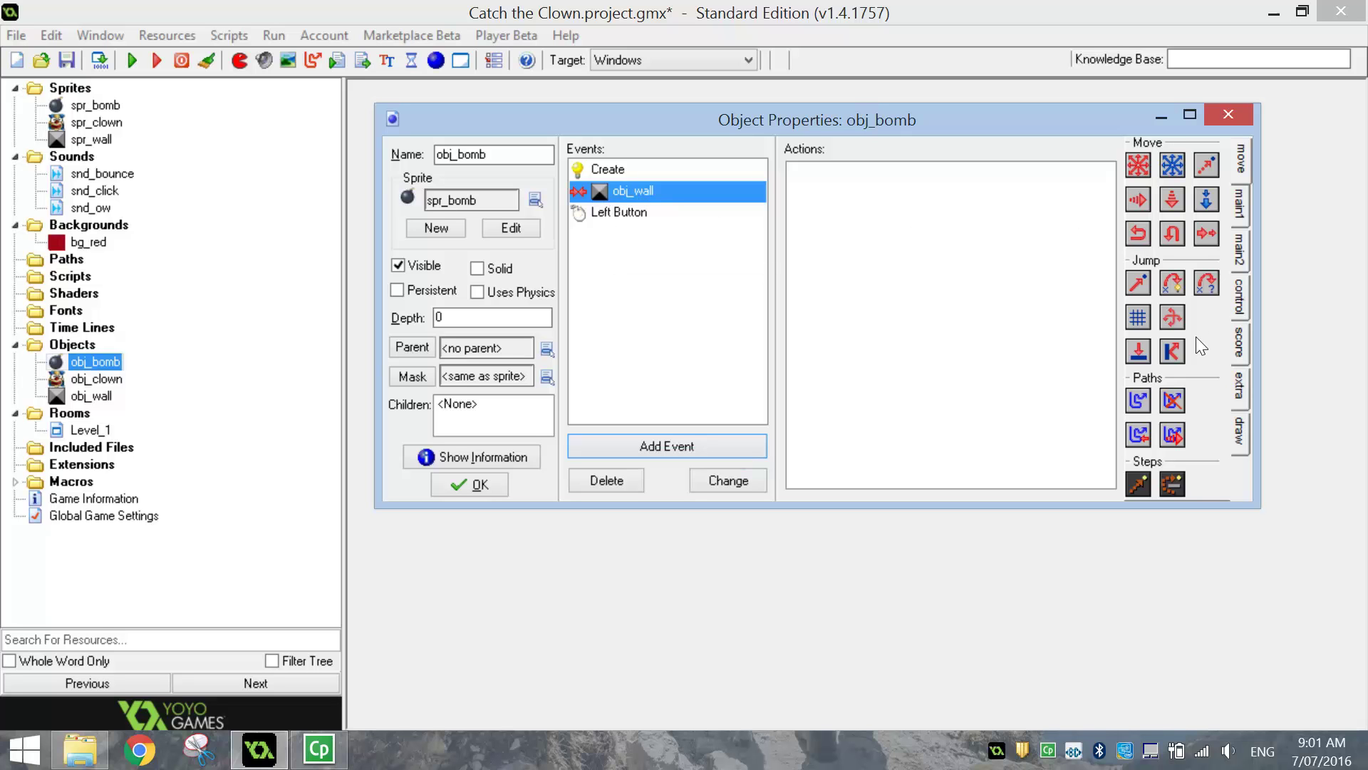
click(1170, 349)
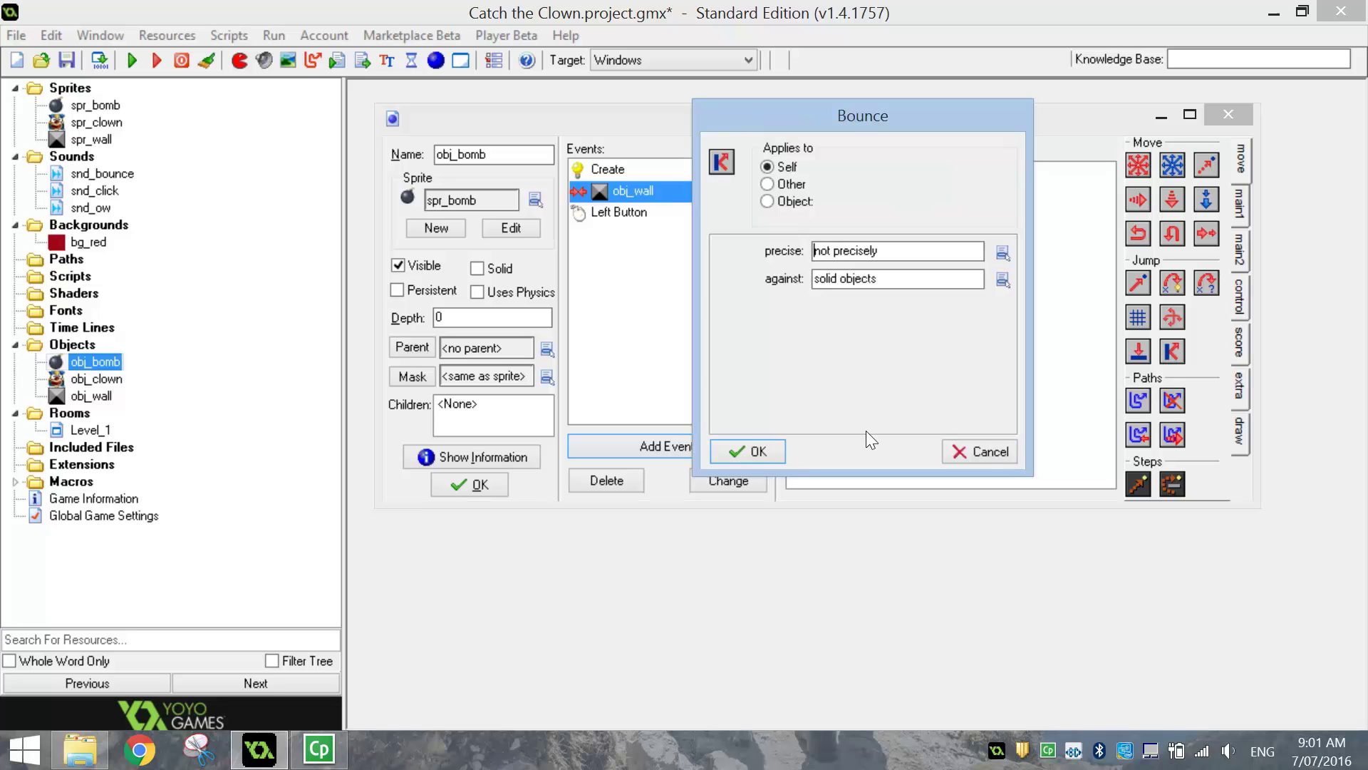
click(762, 451)
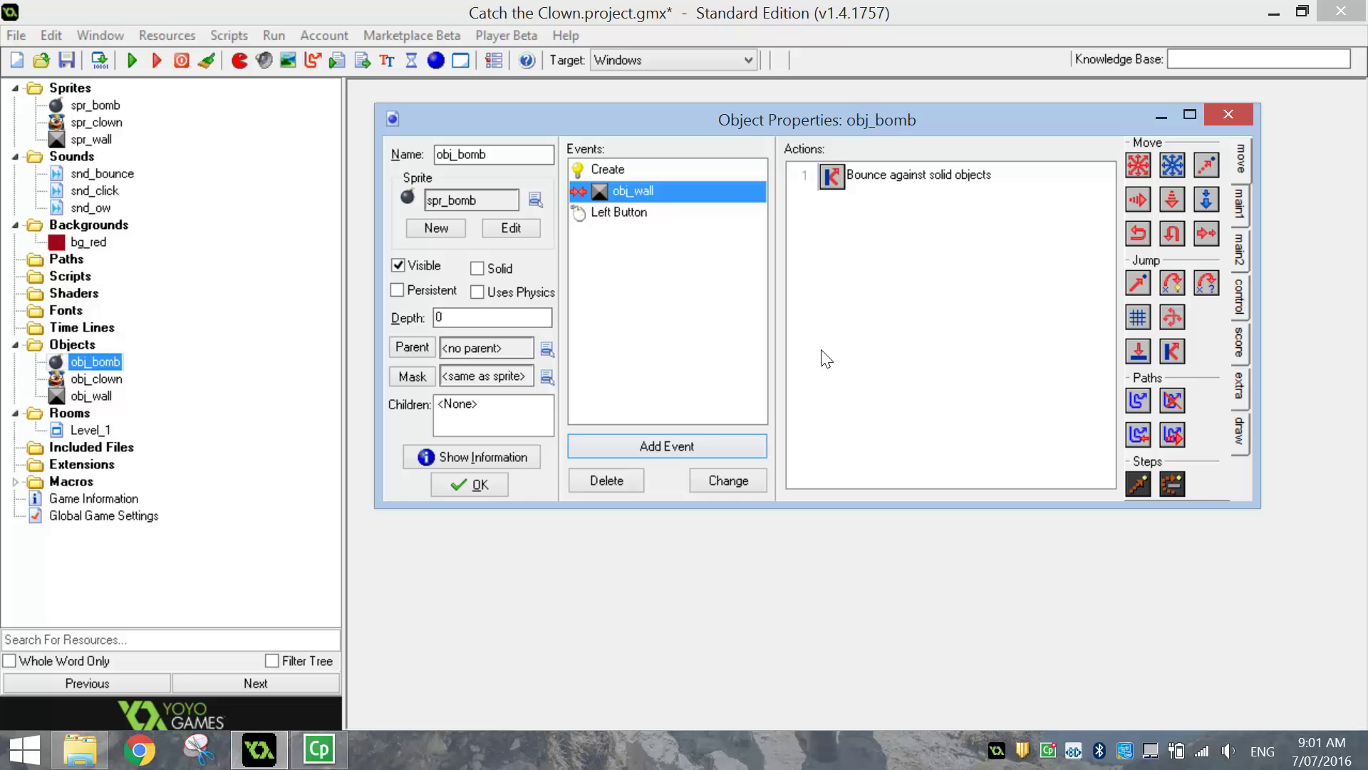
click(487, 485)
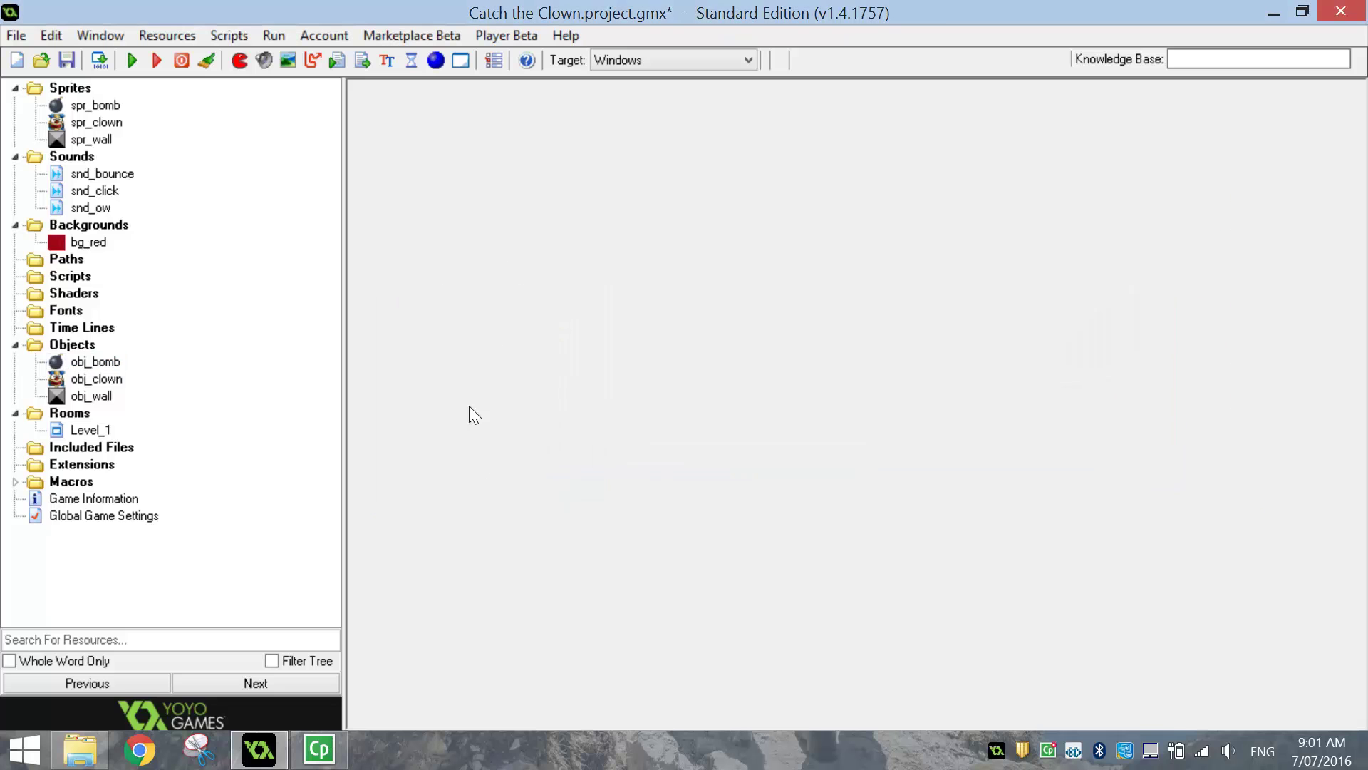
- Create a new object named obj_score and add a Draw event to it
click(437, 60)
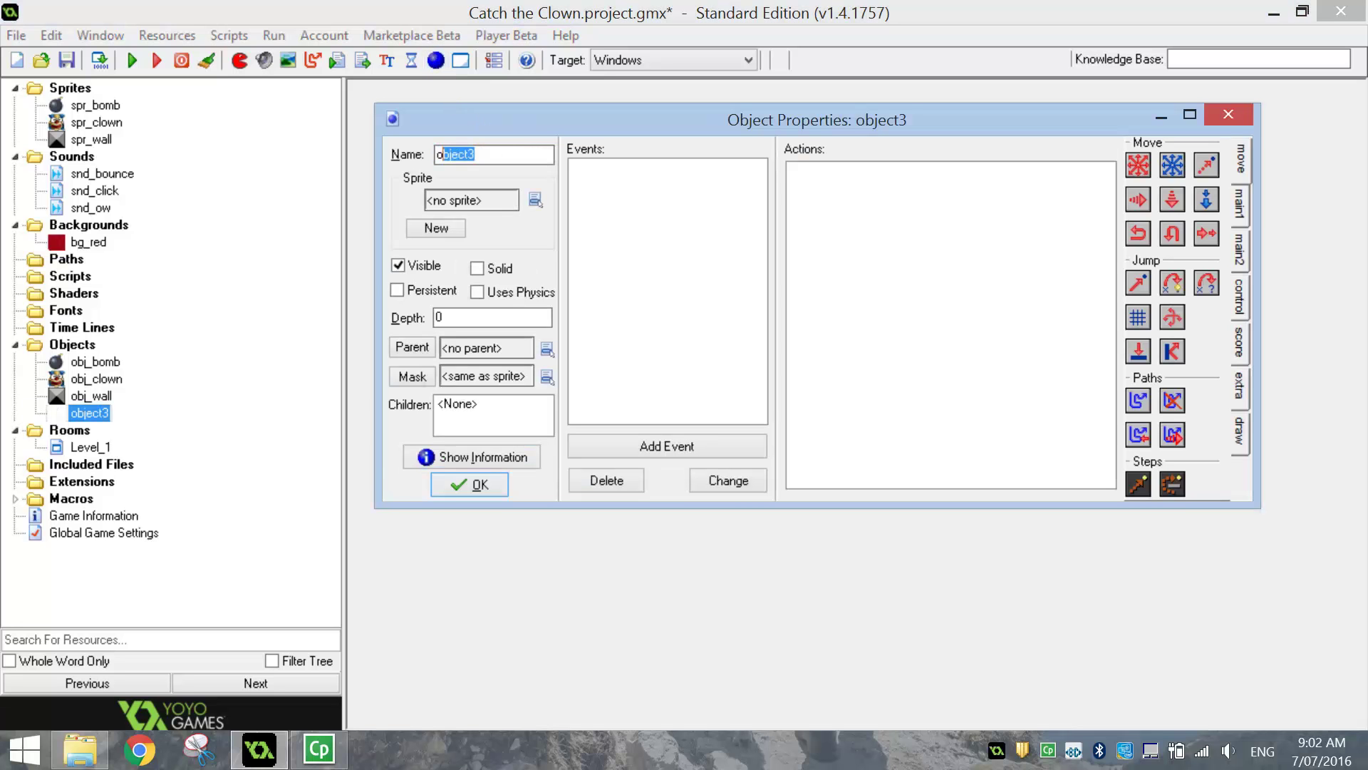
text(obj_score)
click(673, 440)
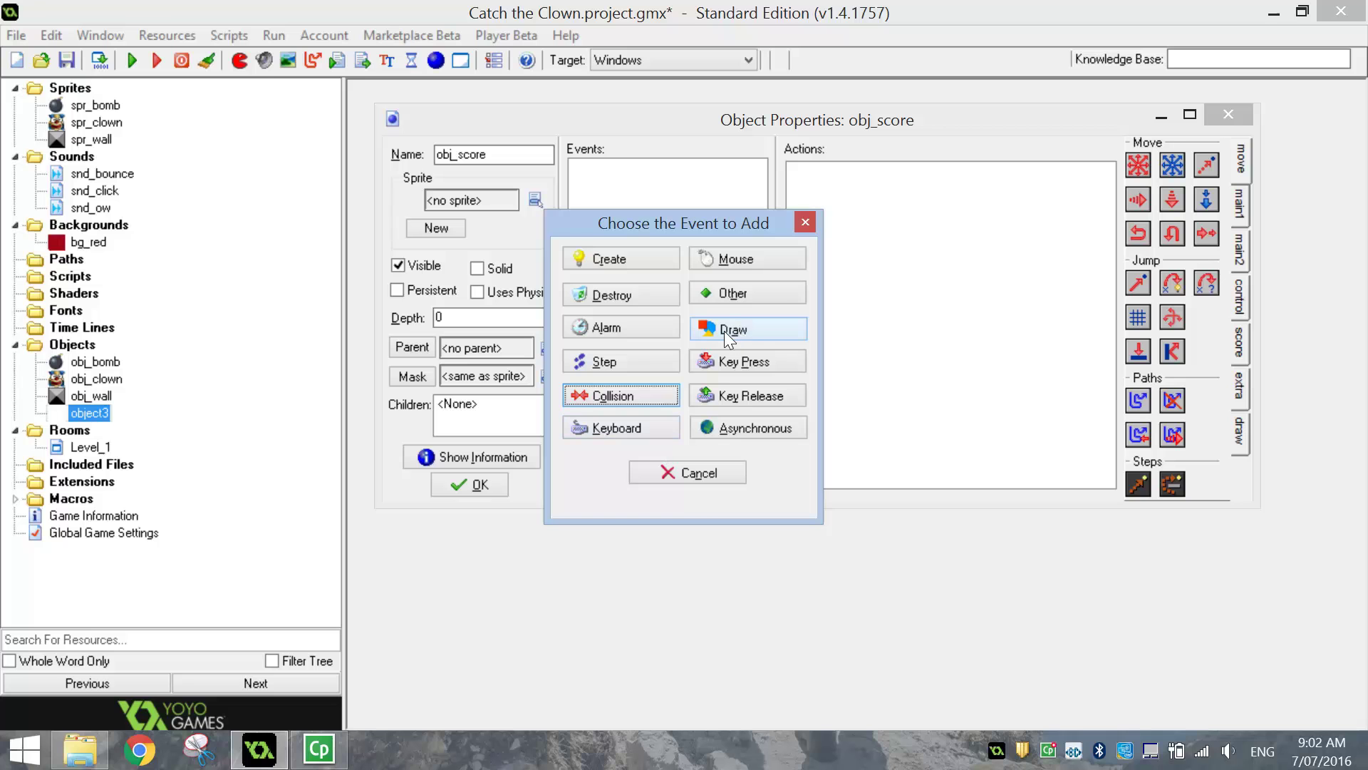
click(749, 329)
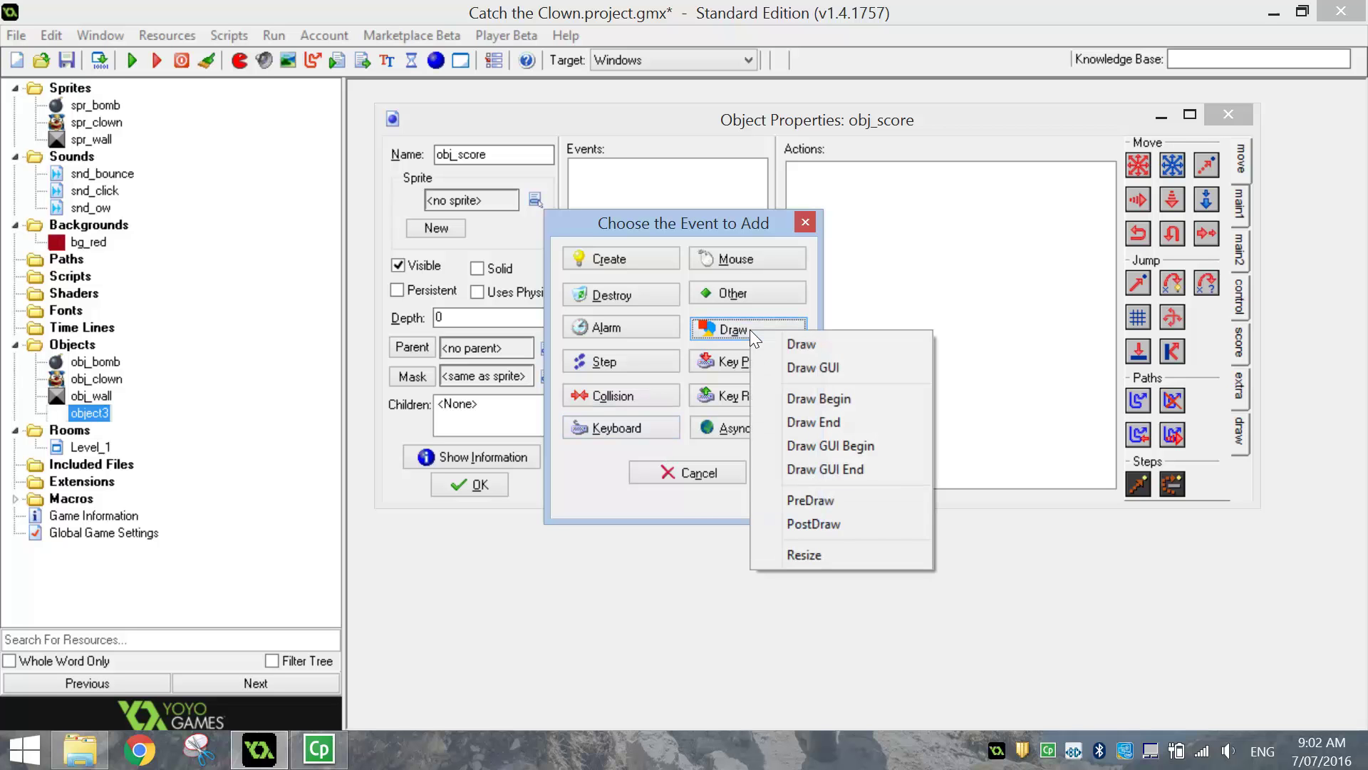
click(838, 344)
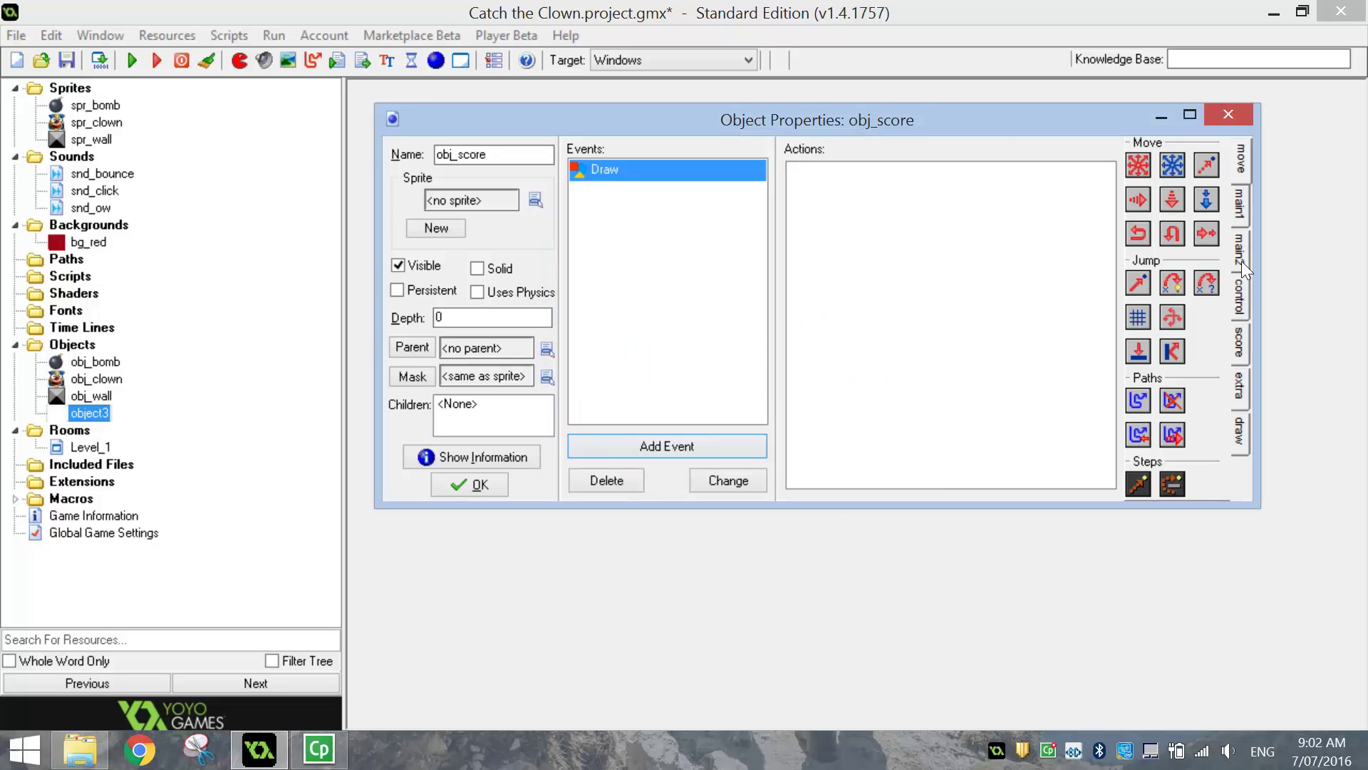
- Add a Draw Score action to obj_score's Draw event at x 0, y 0 with the caption "Score:"
click(1238, 338)
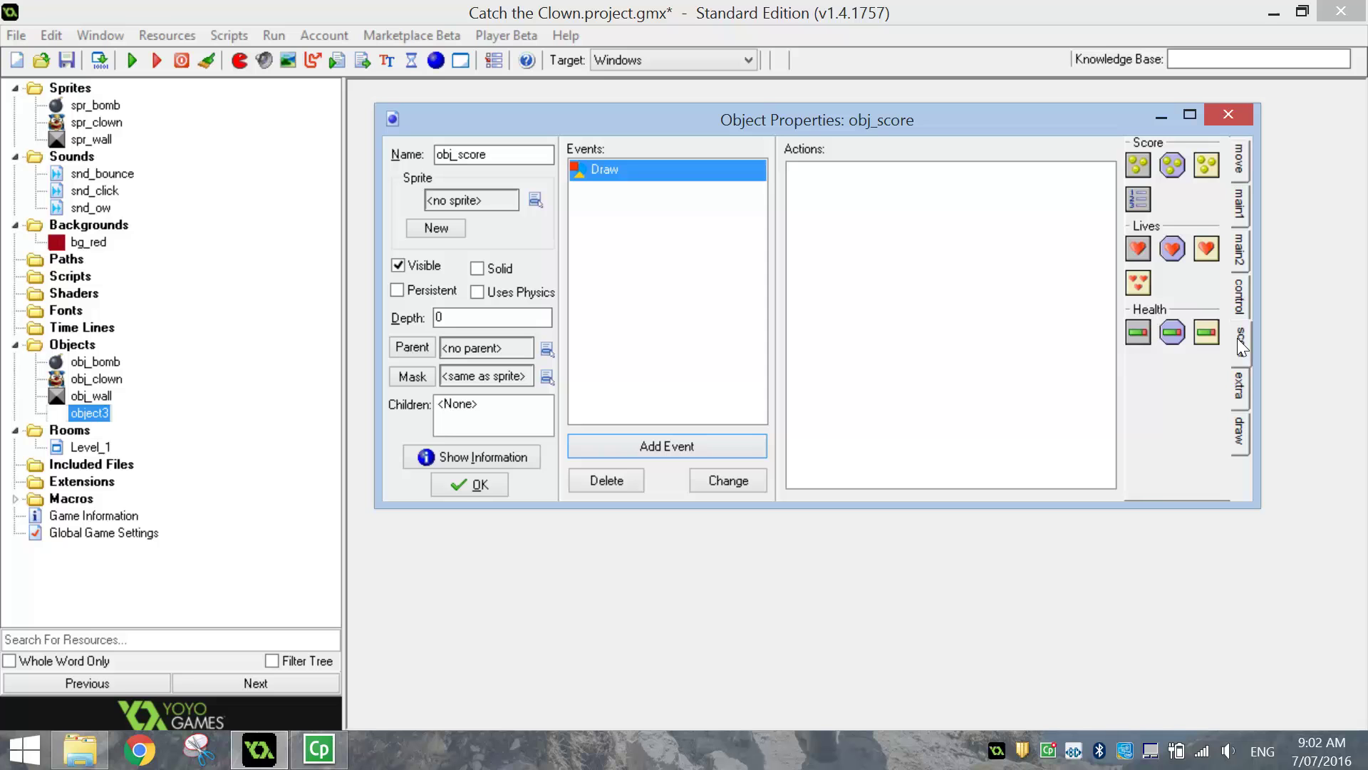
click(1208, 164)
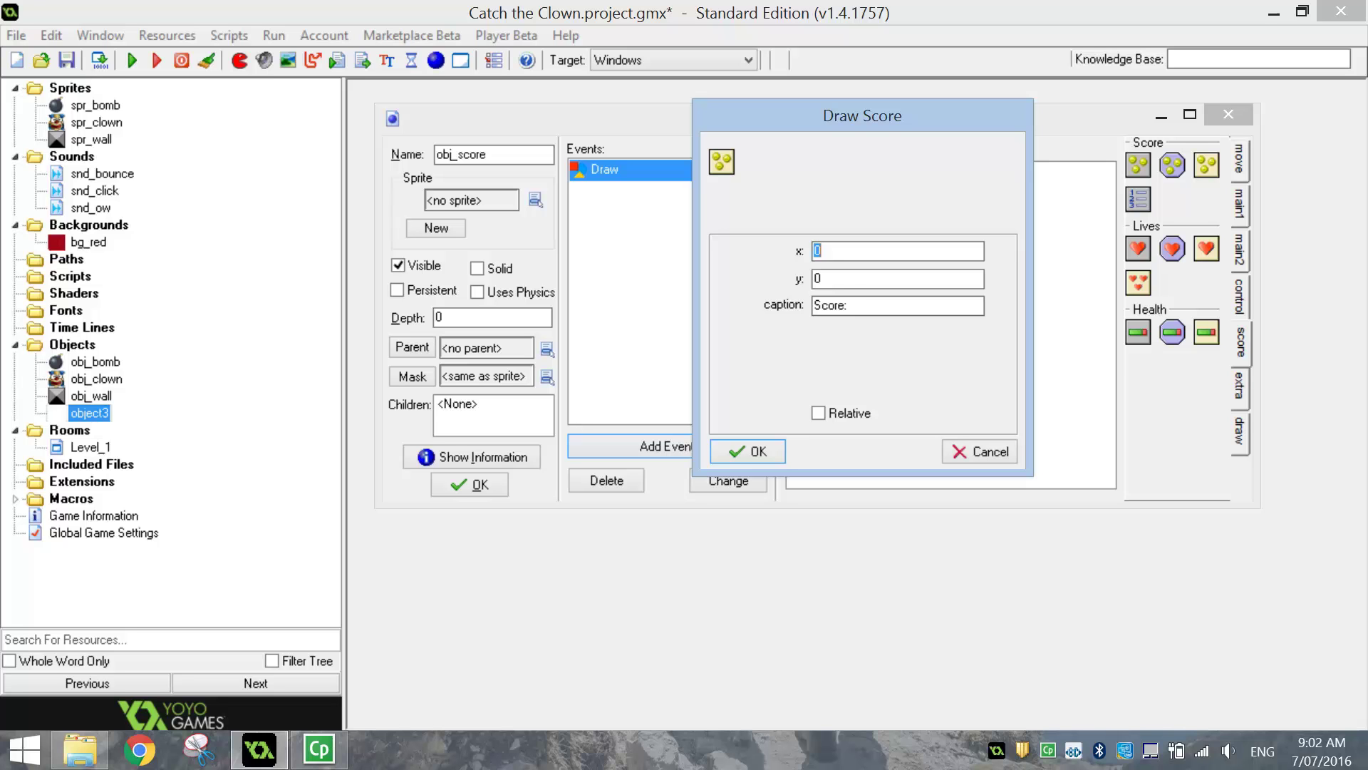
click(763, 450)
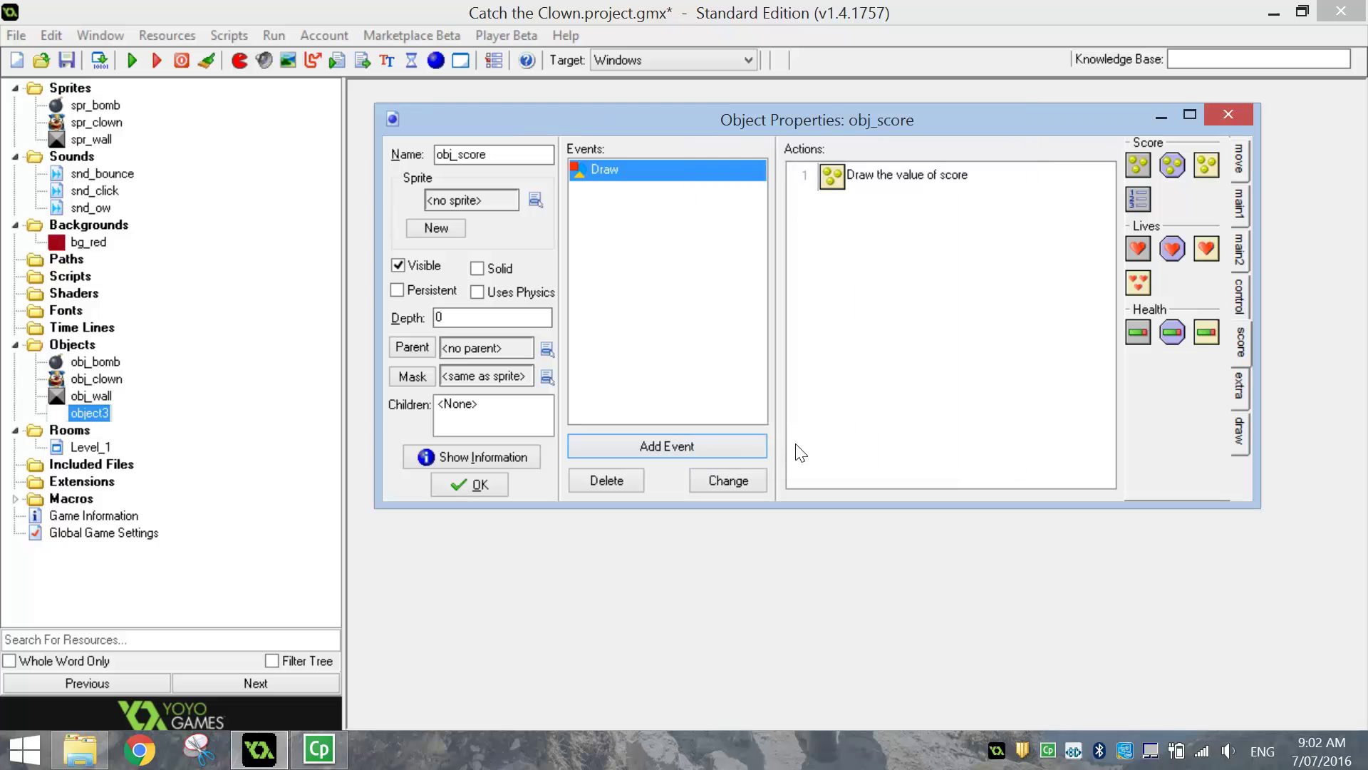
- Check the Level_1 room's grid position inside the wall, and set the Draw Score action to x 32, y 32
double_click(90, 447)
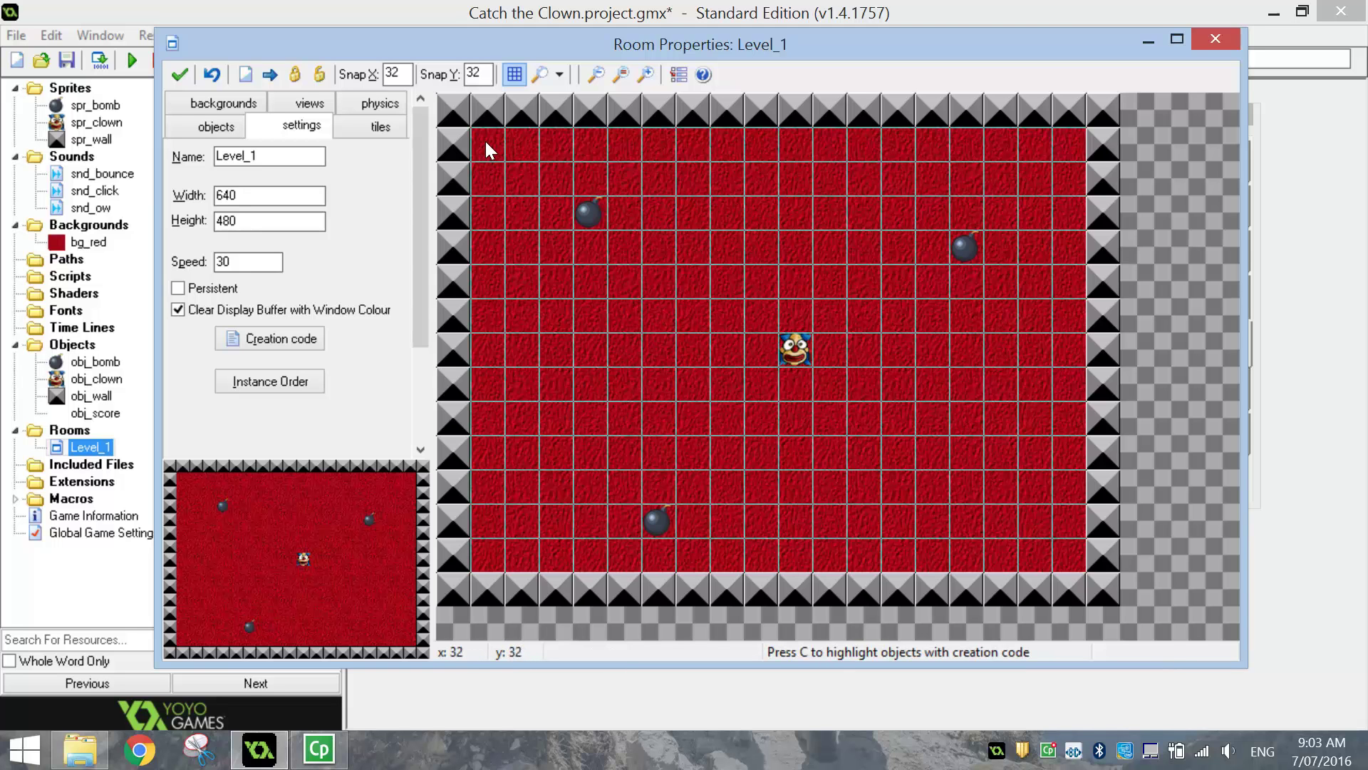
click(183, 74)
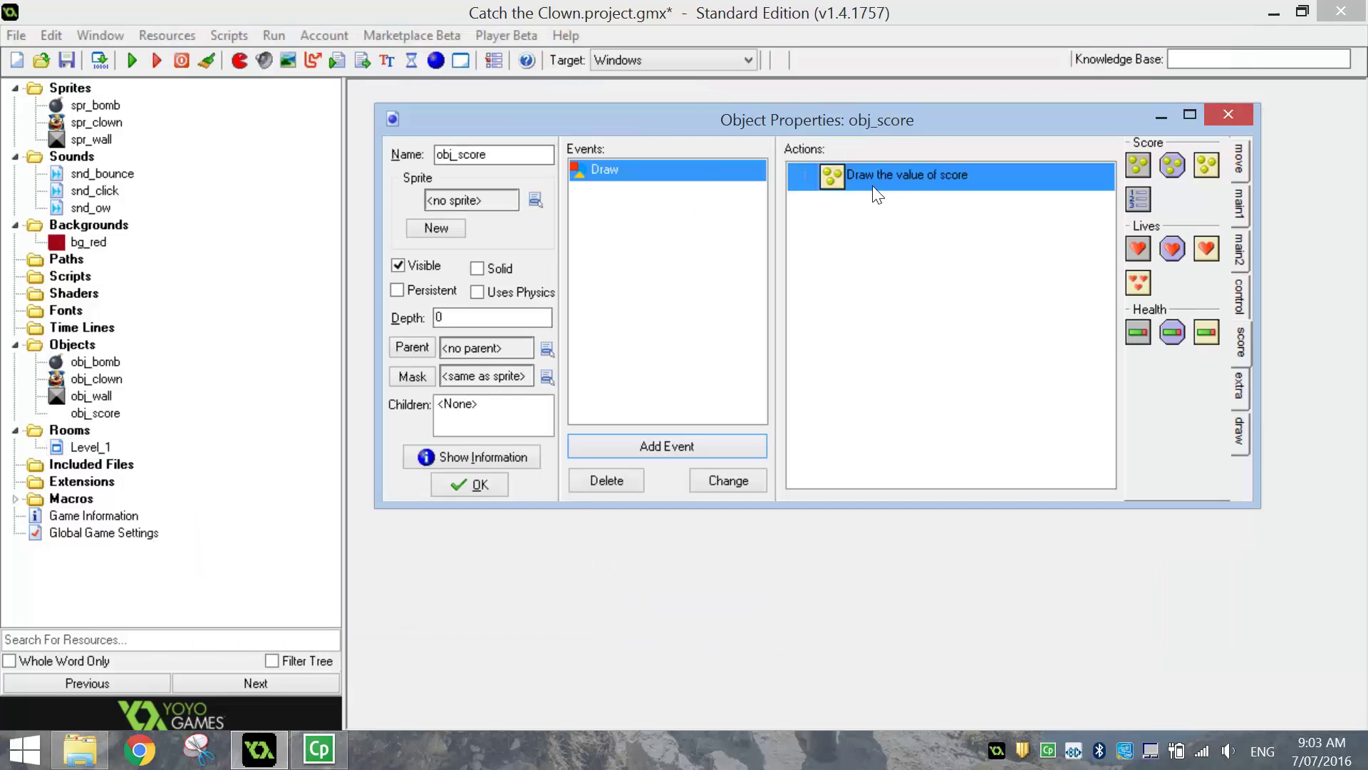
double_click(901, 175)
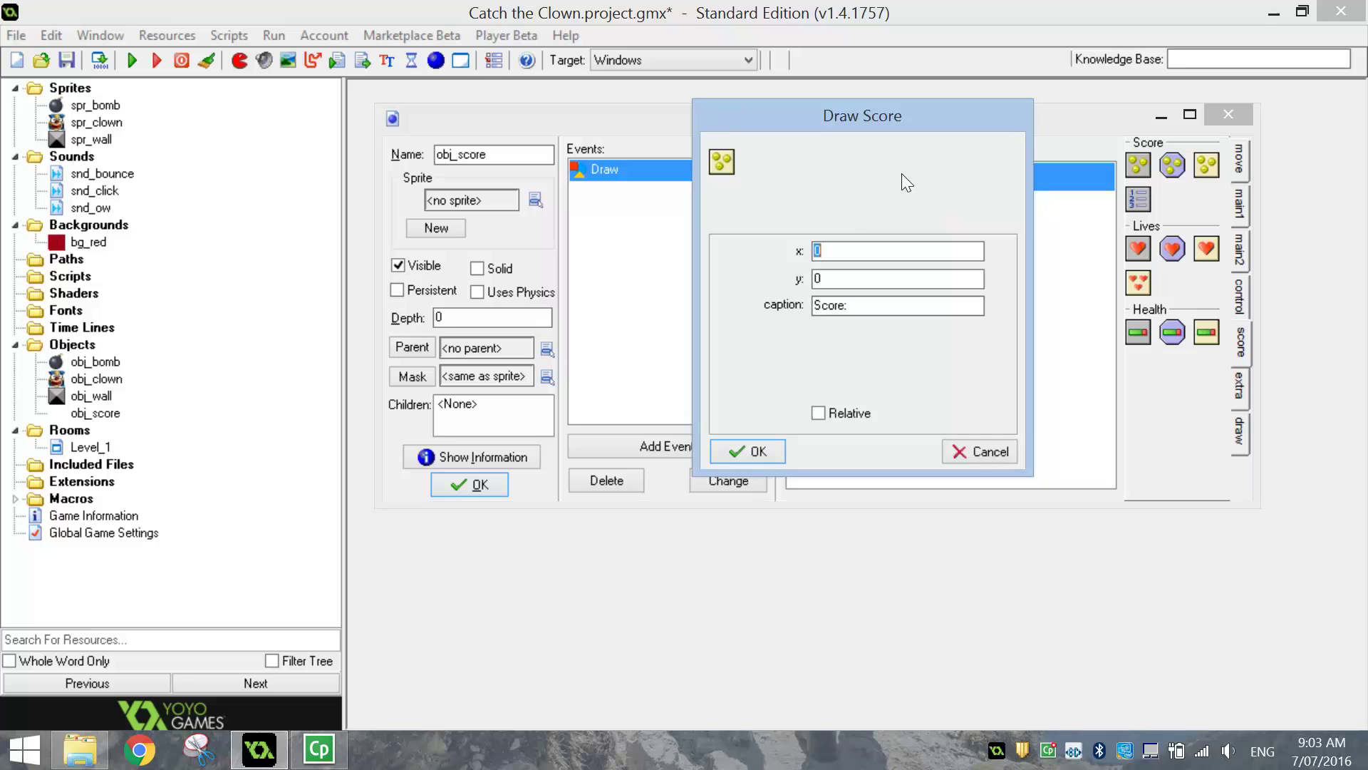
text(32)
key(Tab)
text(32)
click(746, 450)
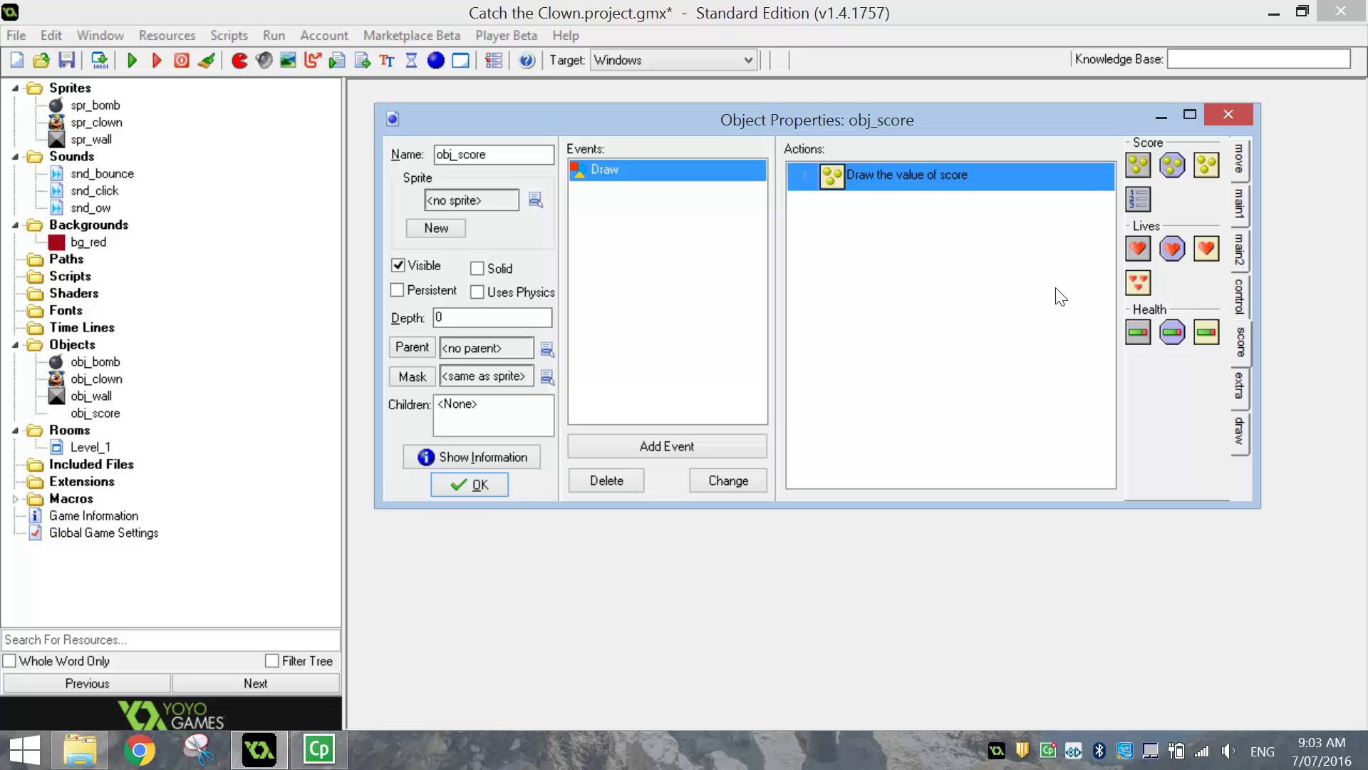
- Add a Set Color action with white to obj_score's Draw event
click(1240, 442)
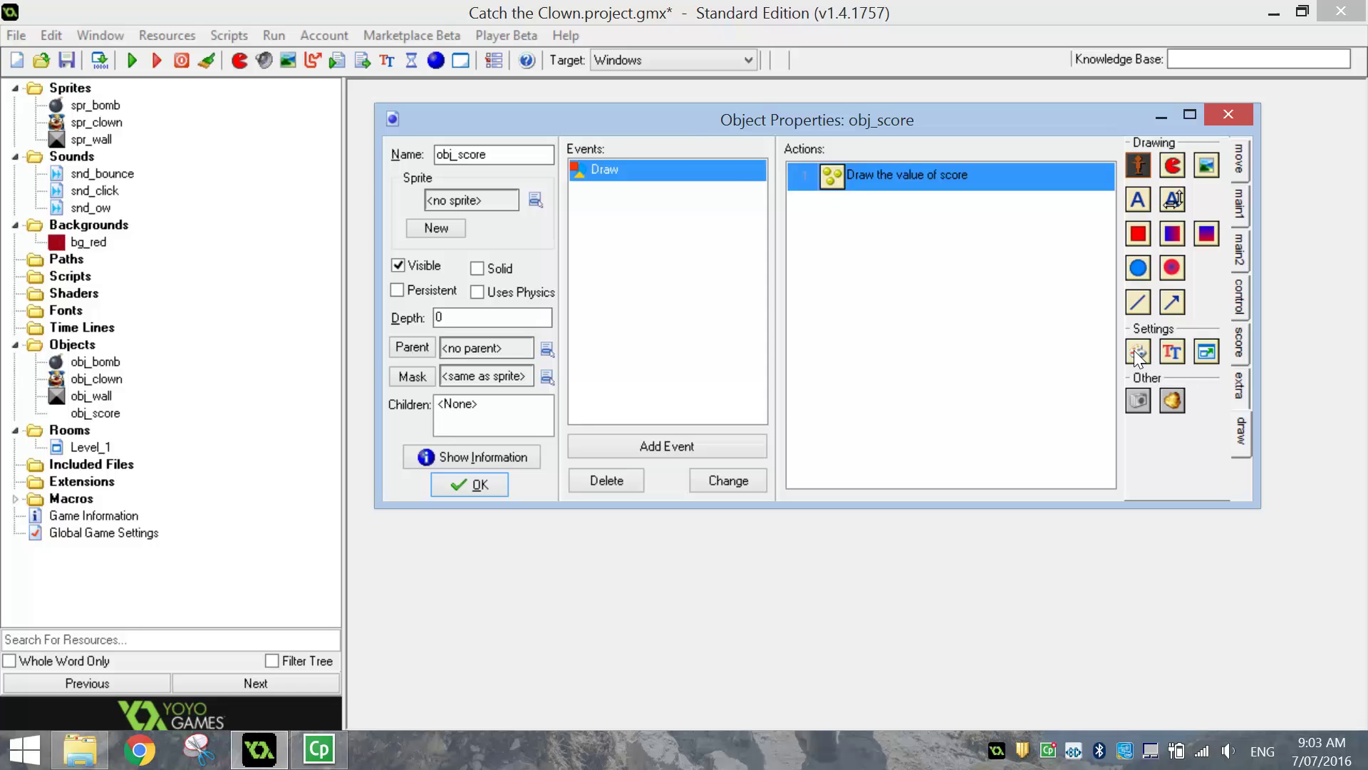
drag(1138, 356, 1008, 335)
click(1001, 254)
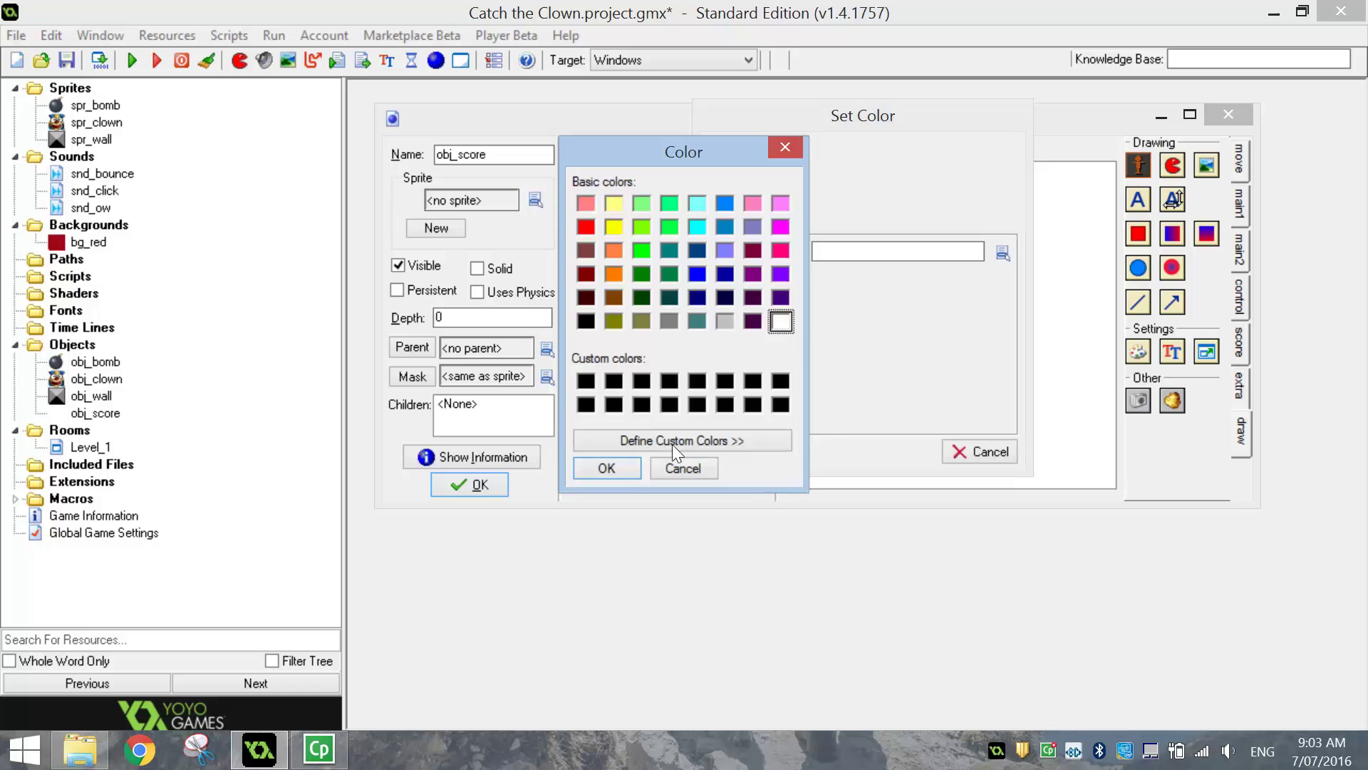
click(612, 467)
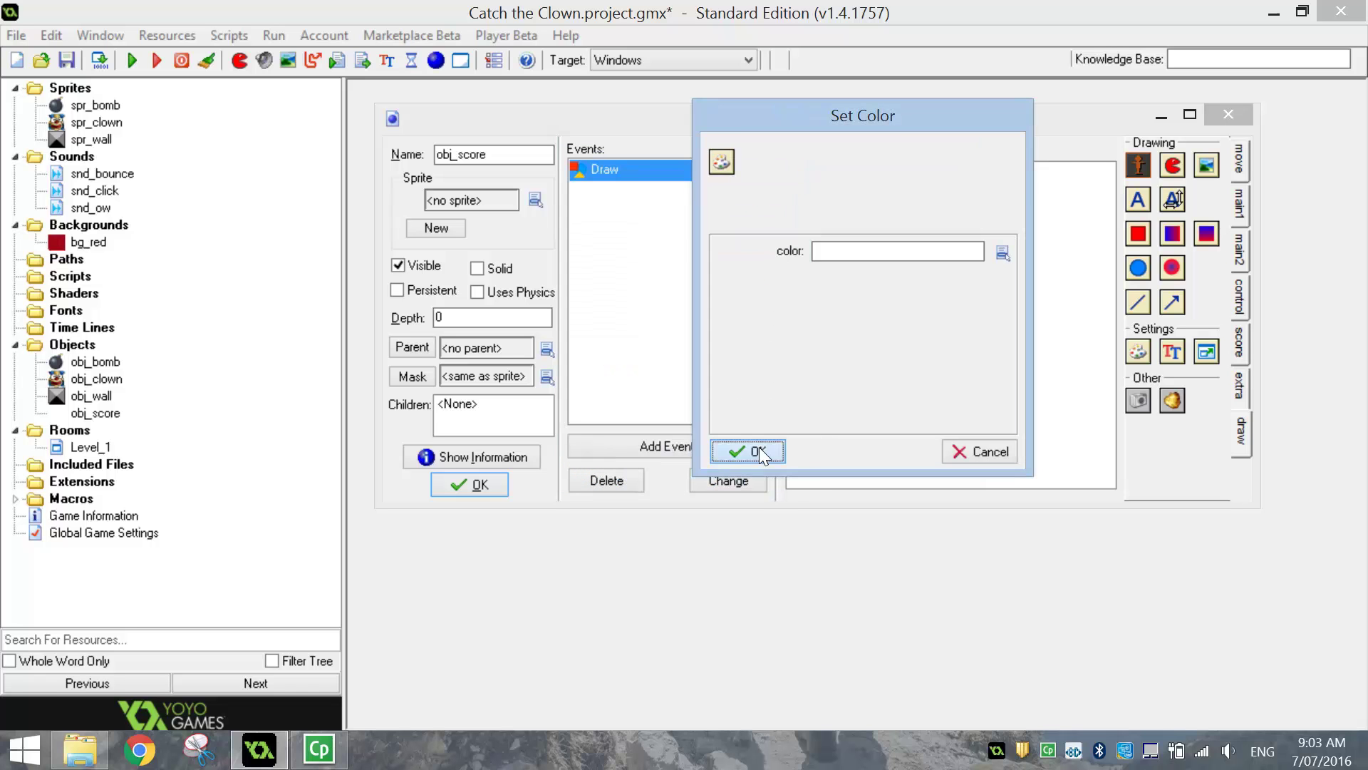
click(757, 450)
- Move the Set Color action above the Draw Score action and confirm obj_score's properties
click(853, 210)
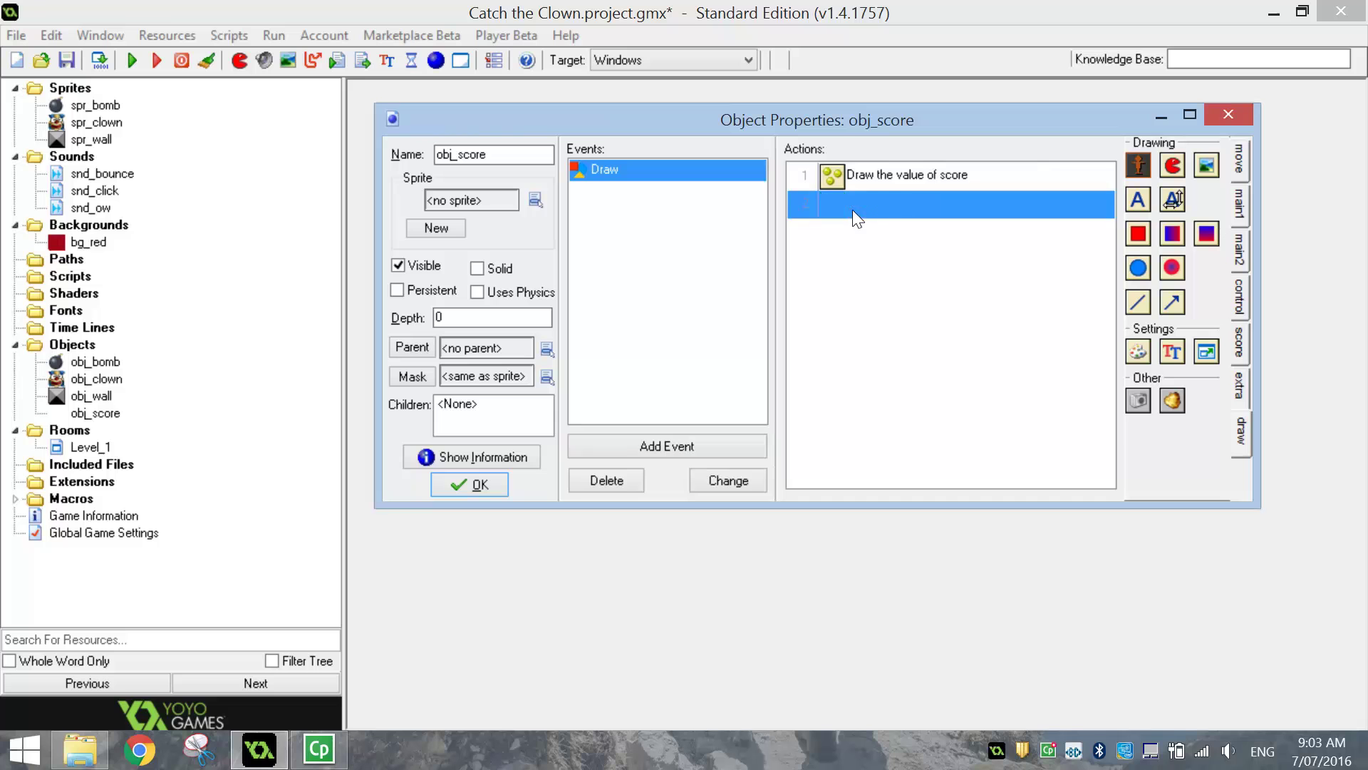
drag(861, 208, 866, 176)
click(865, 184)
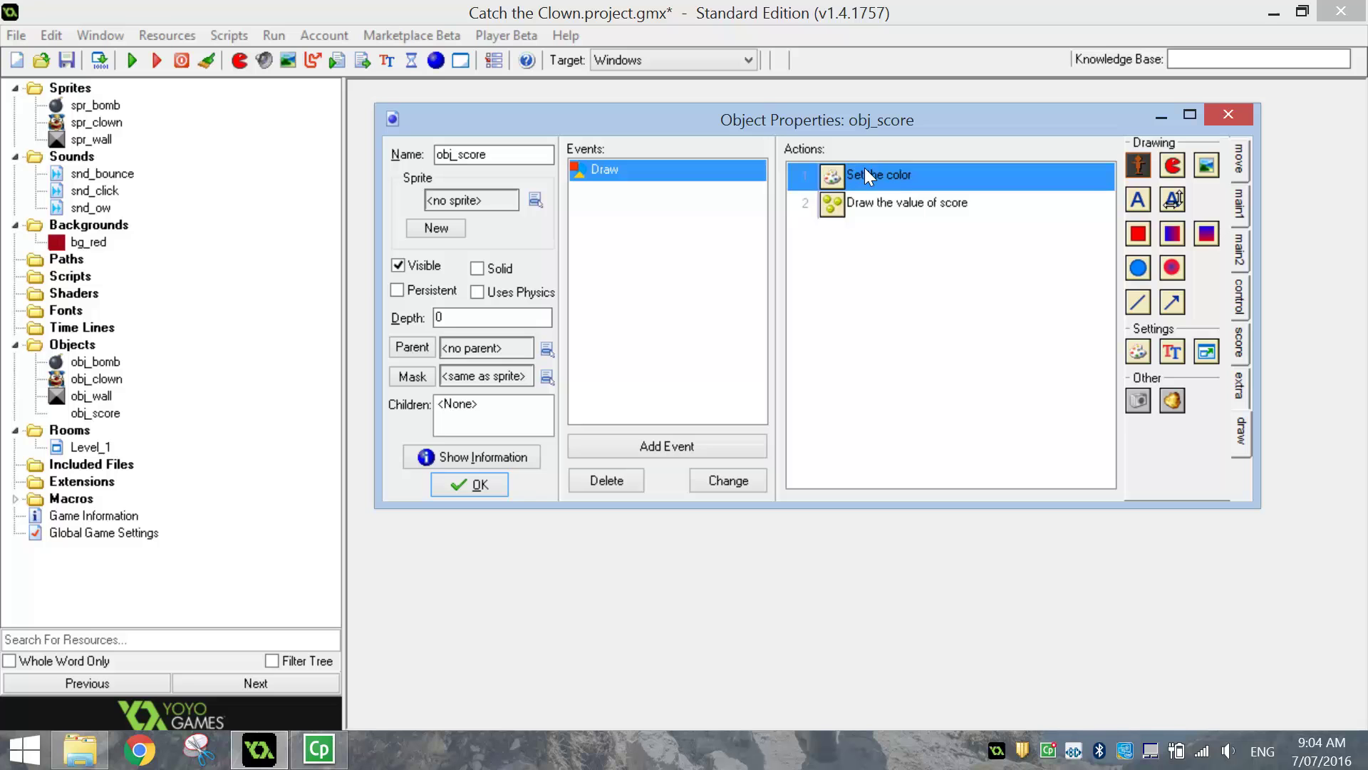
click(819, 201)
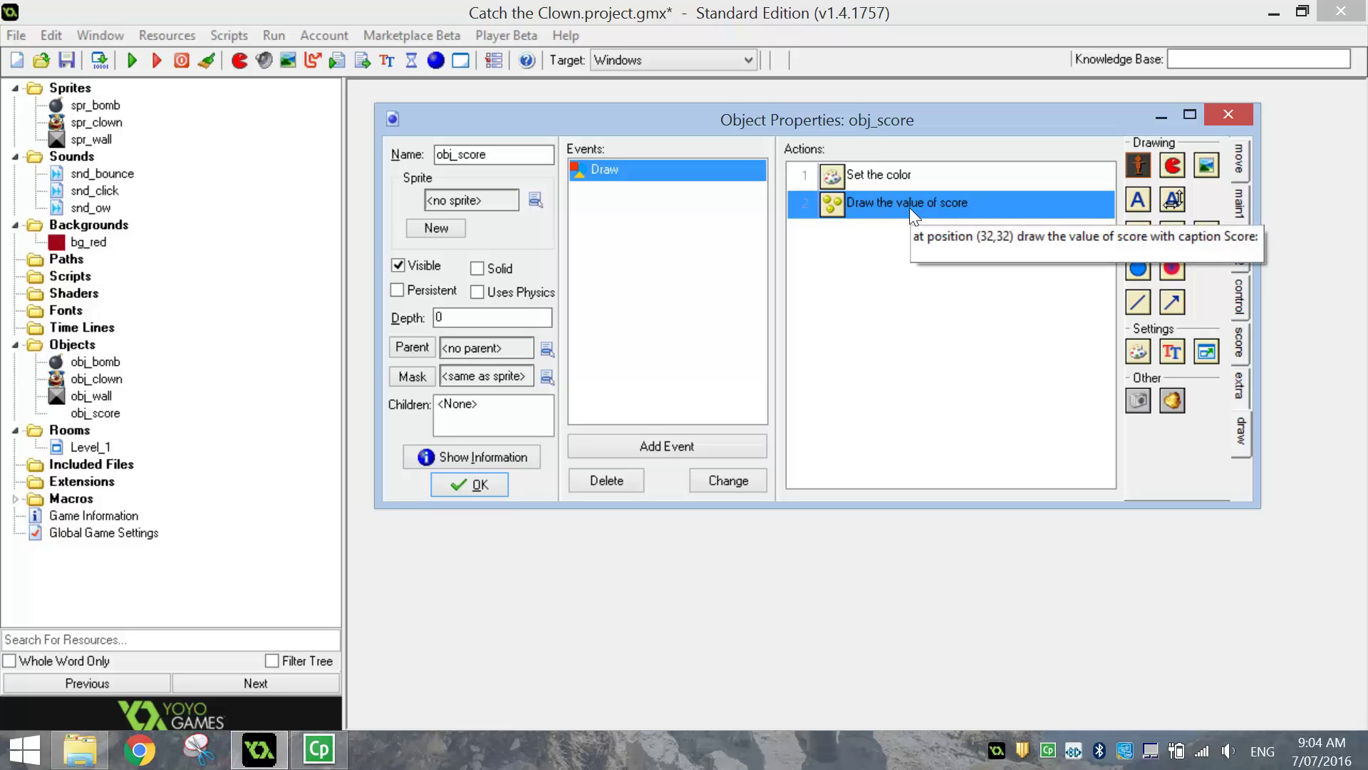
click(489, 480)
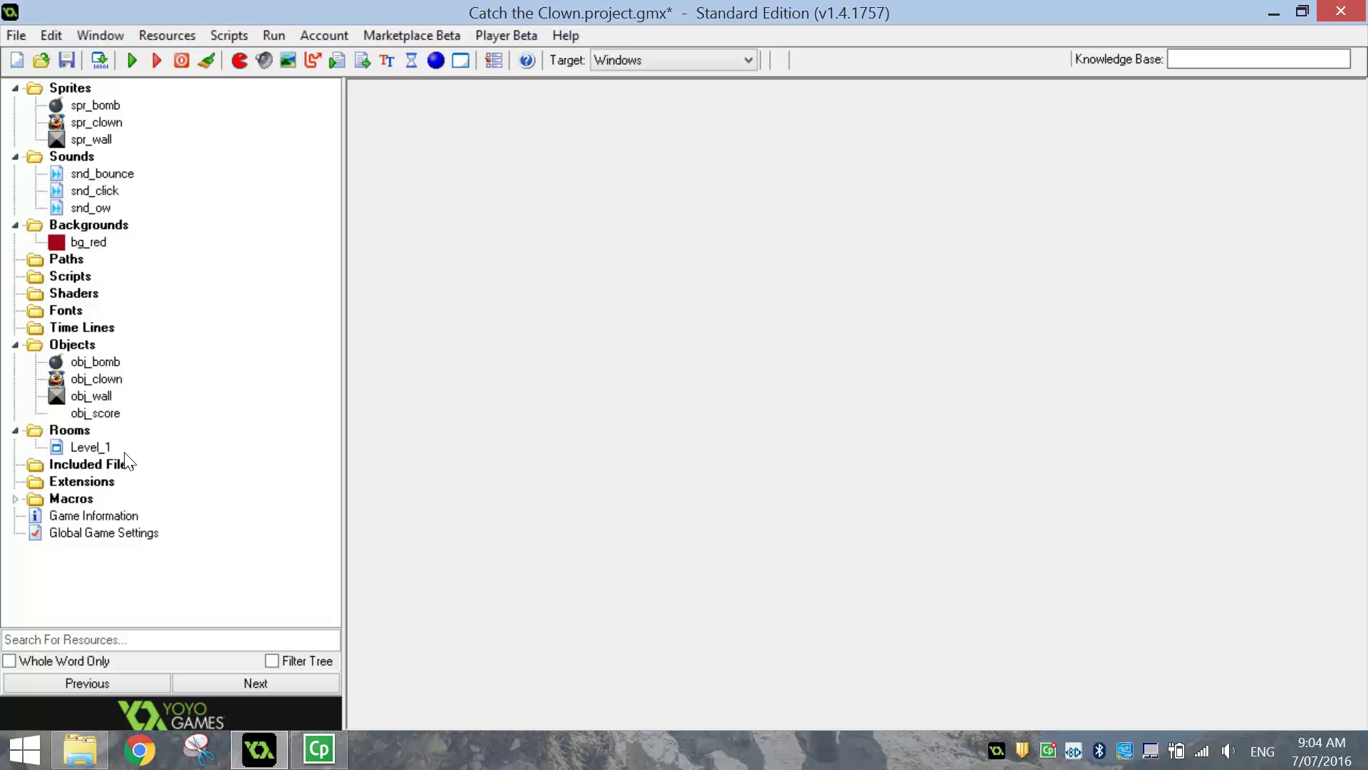
- Place an obj_score instance in the Level_1 room at x 32, y 32 and confirm the room
double_click(96, 448)
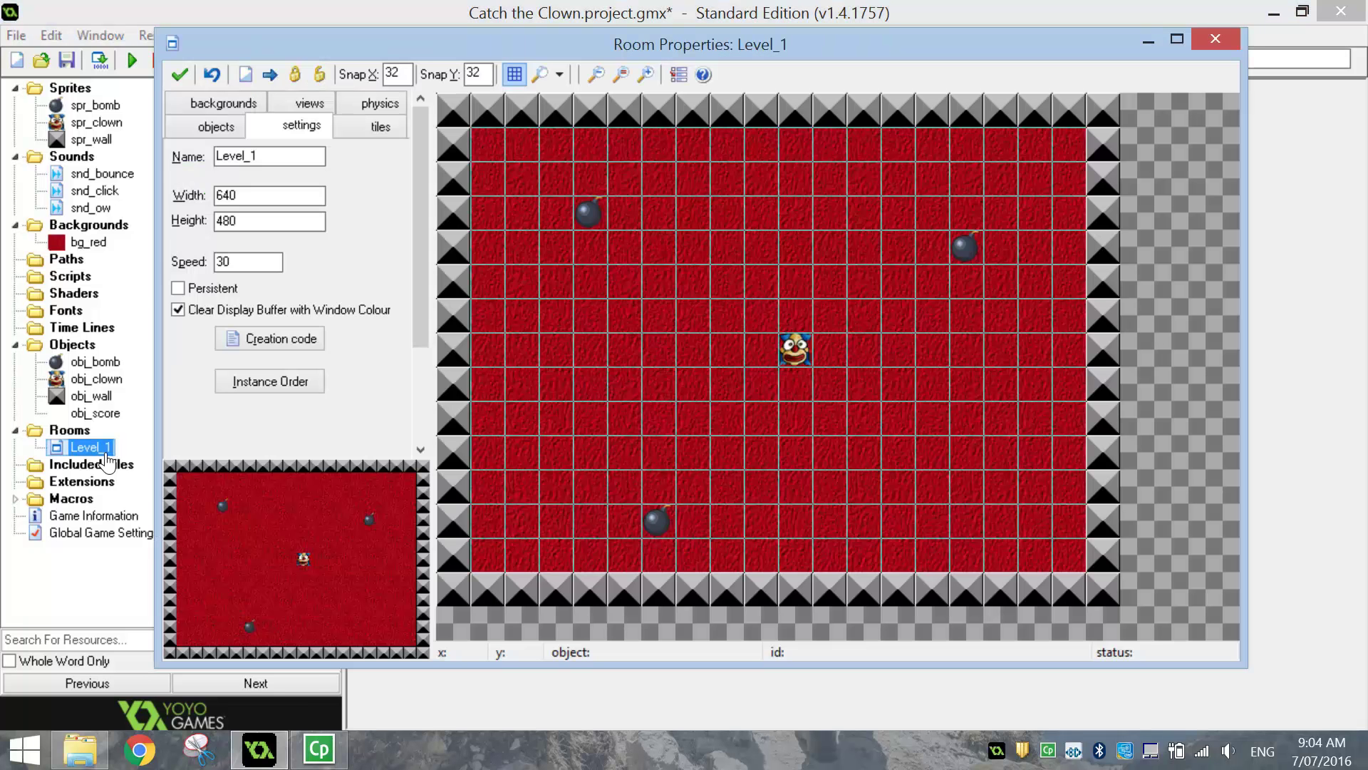
click(211, 130)
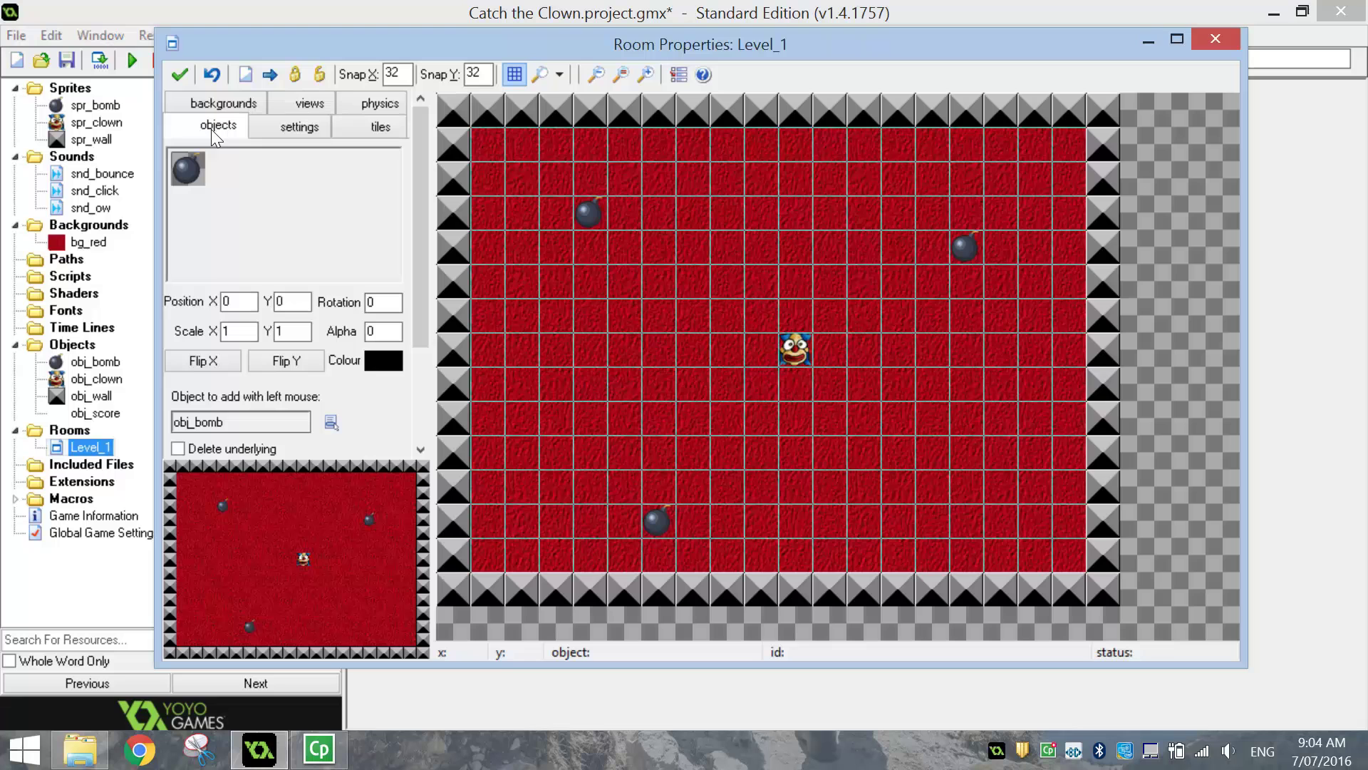
click(235, 191)
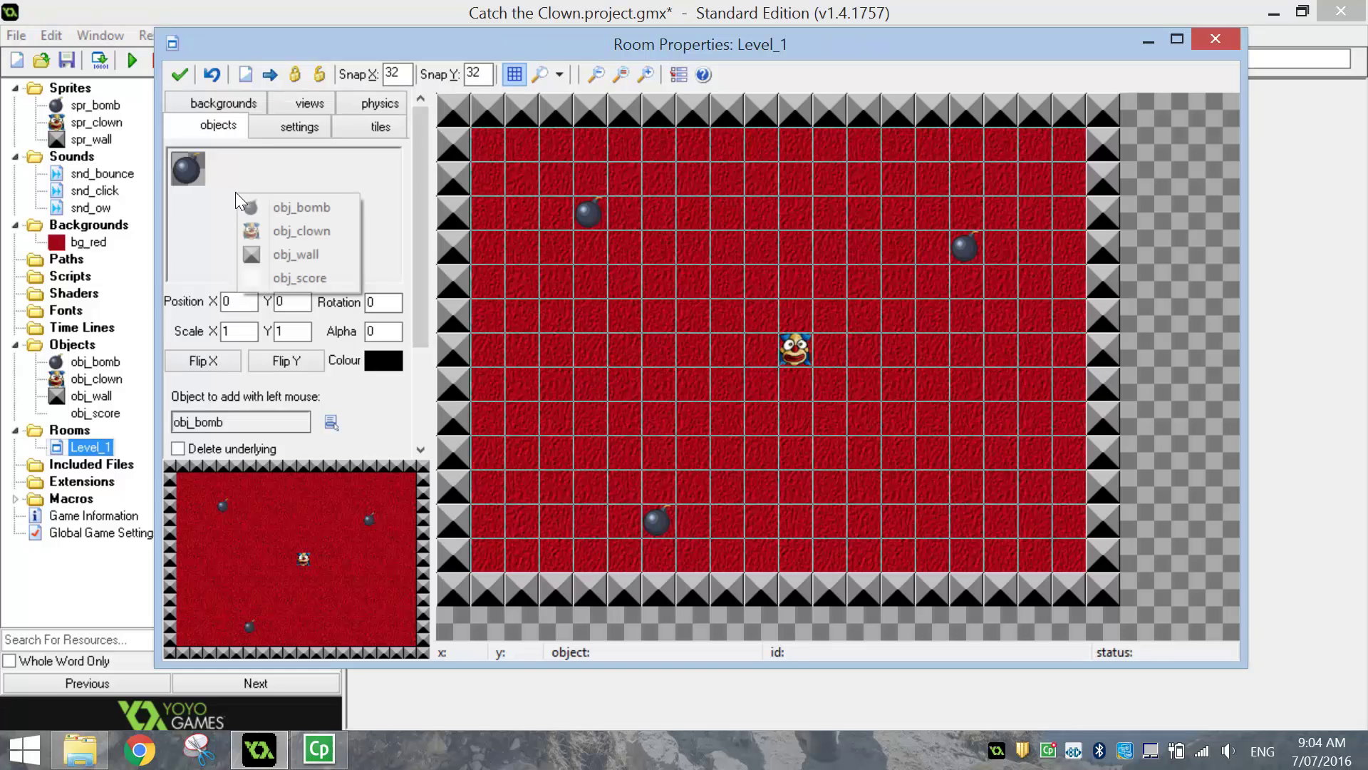
click(327, 282)
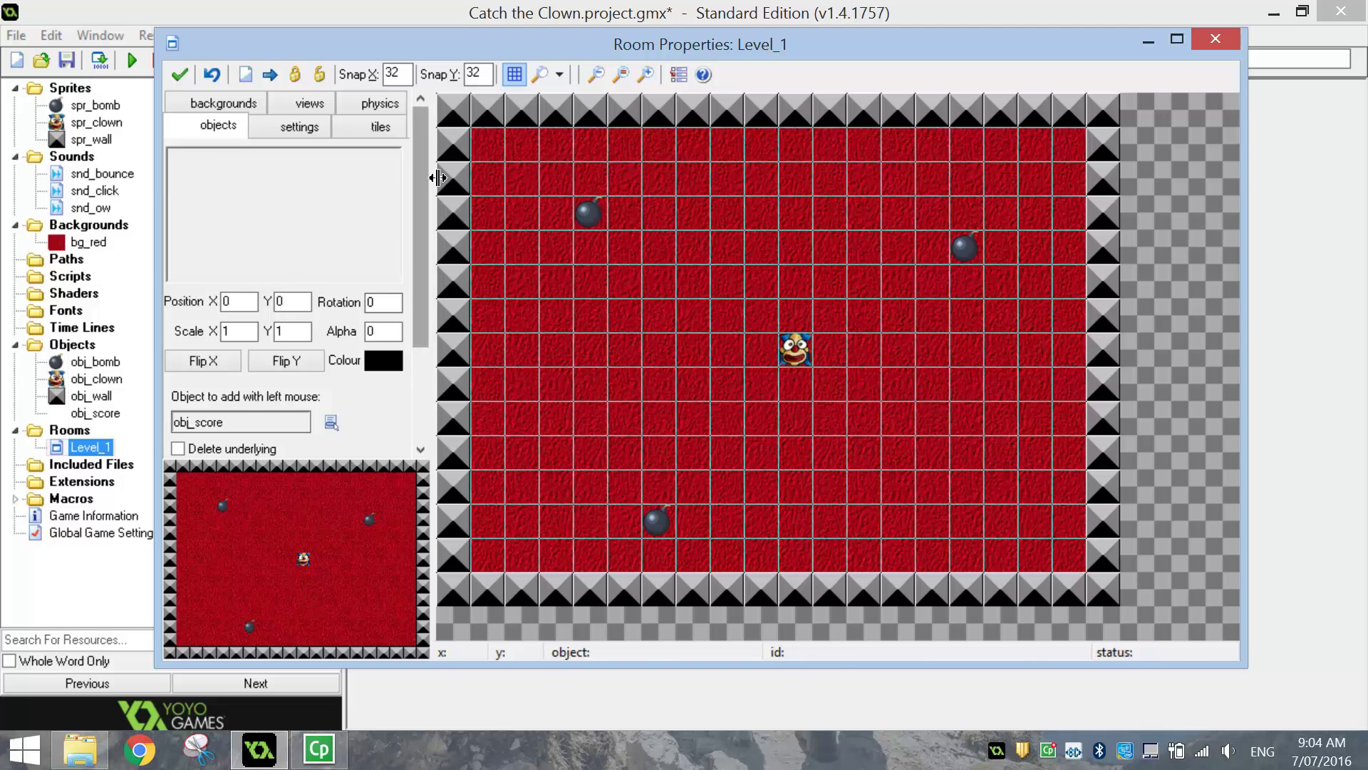
click(494, 151)
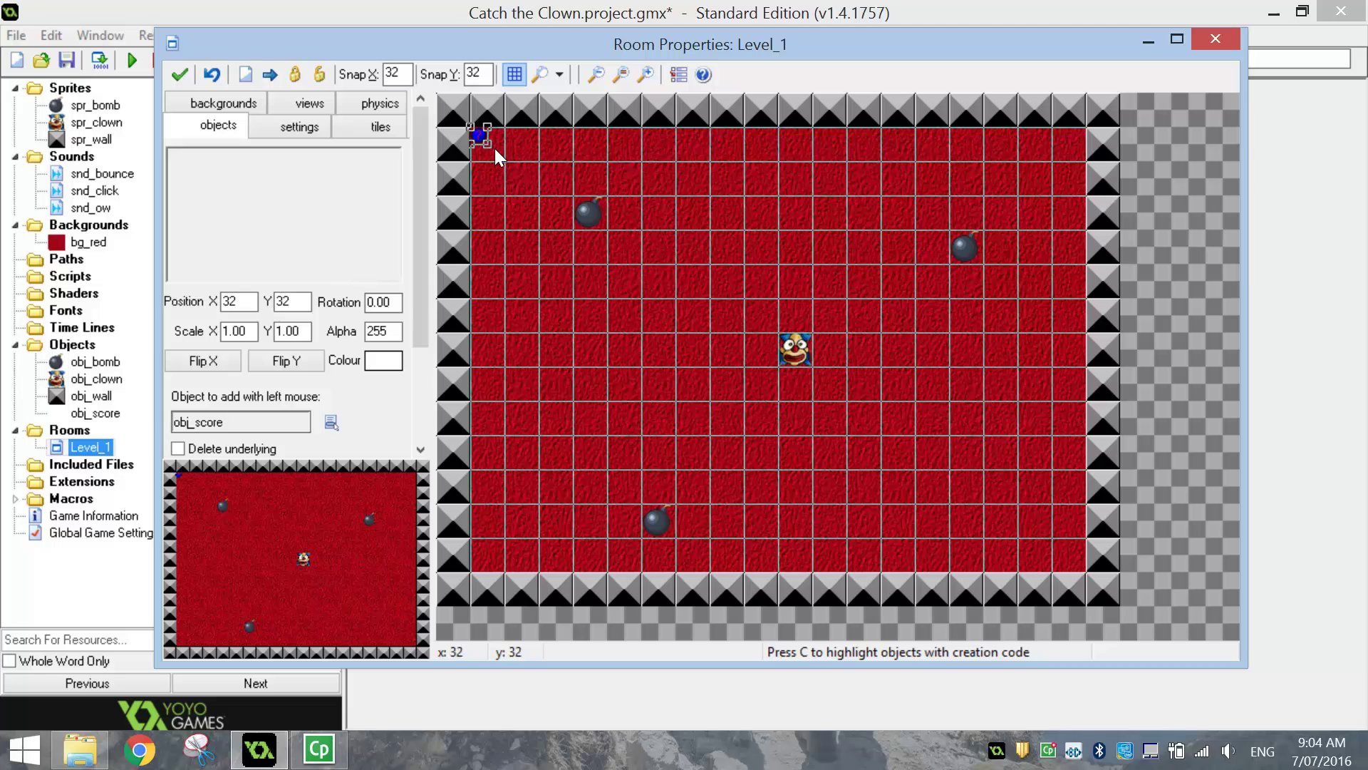
click(292, 203)
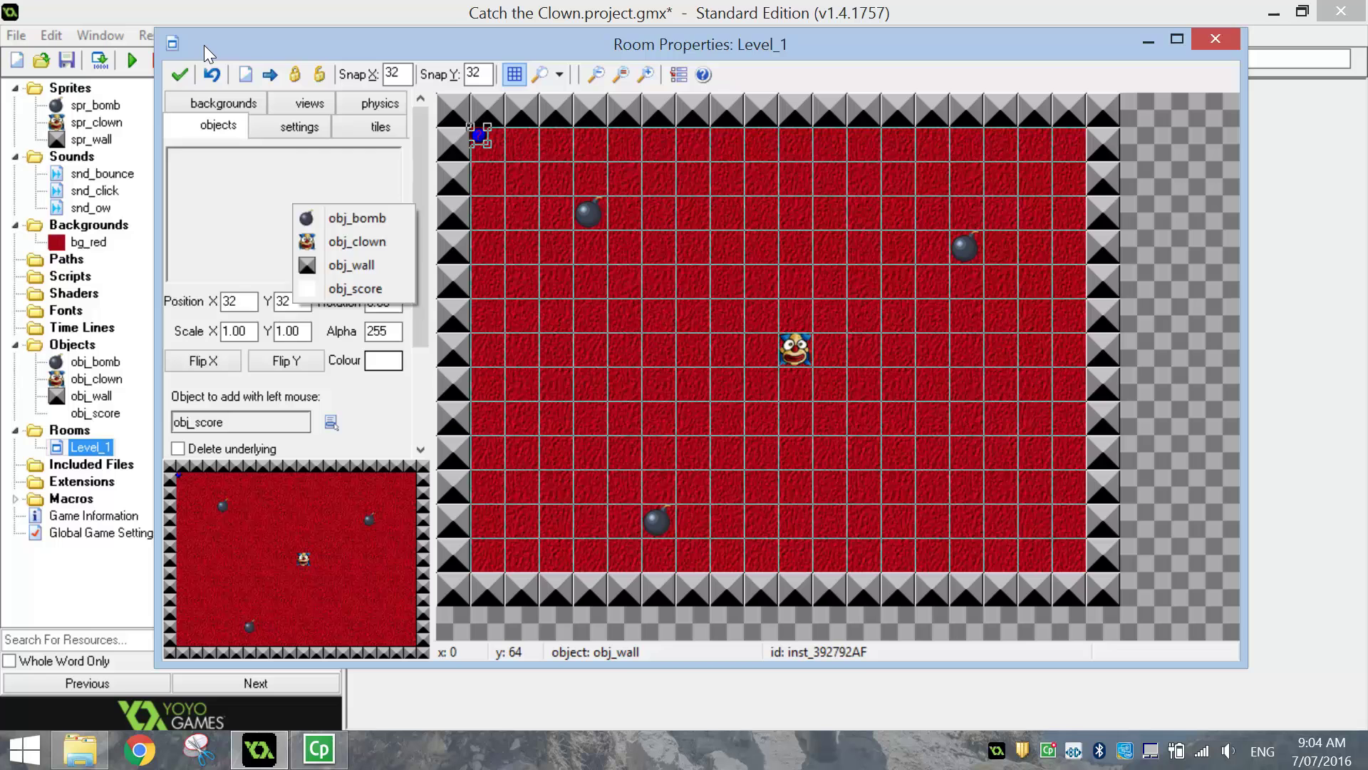
click(176, 78)
click(176, 74)
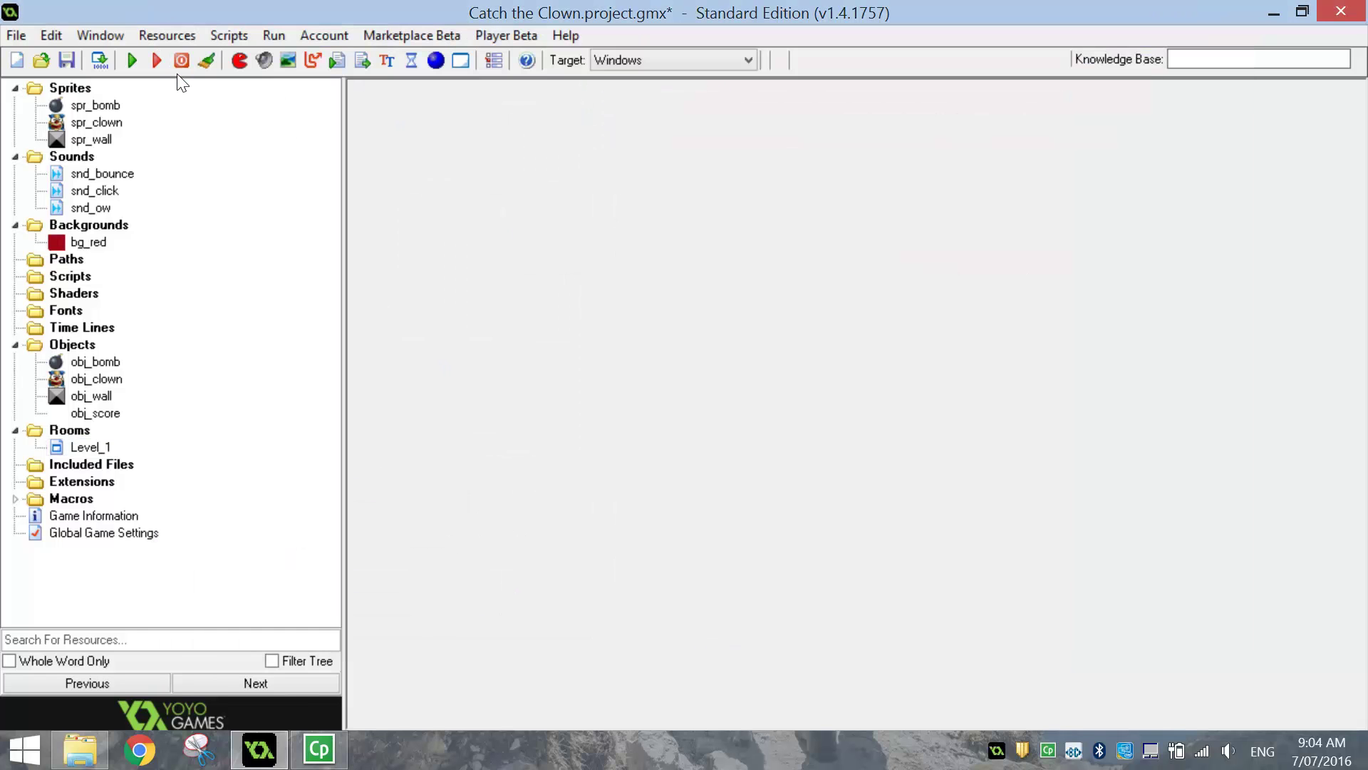
- Run the game and test the score display by catching the clown and hitting bombs
click(133, 62)
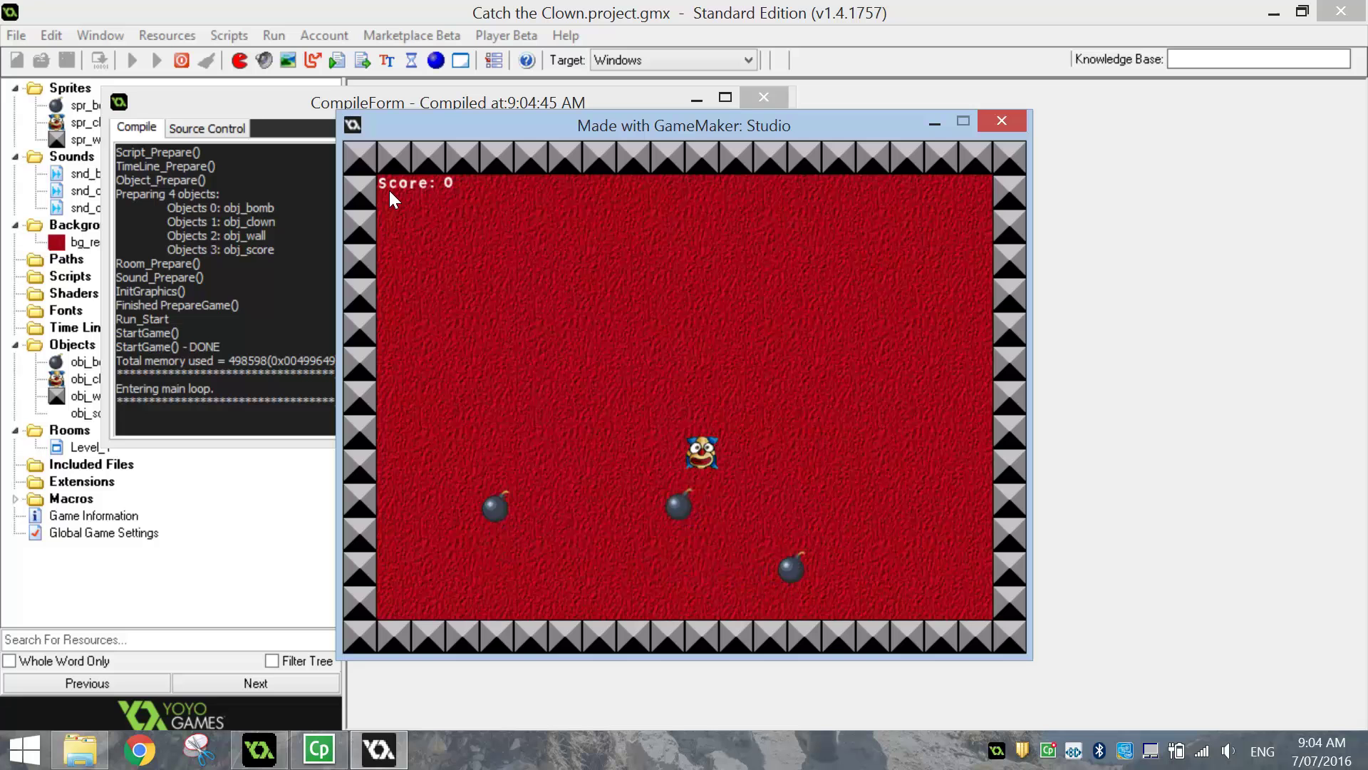
click(490, 356)
click(508, 348)
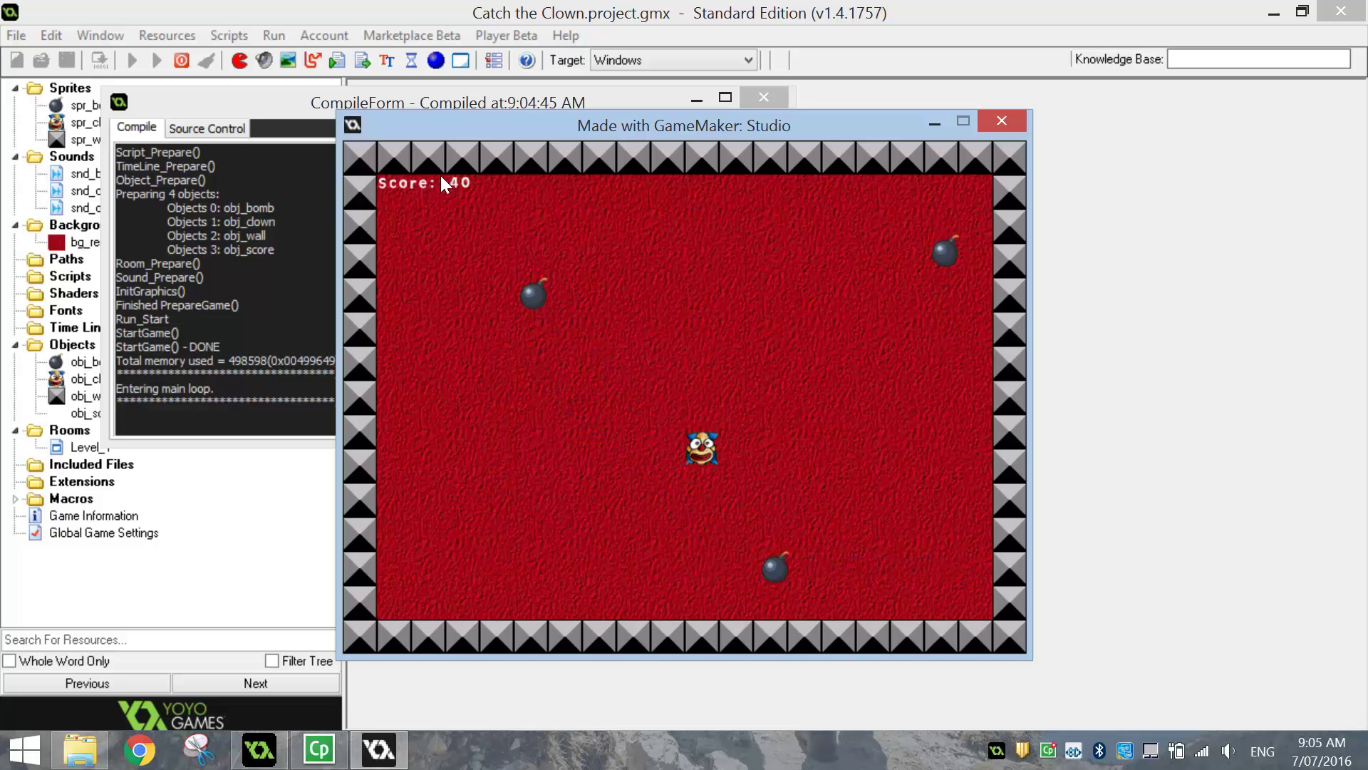
click(476, 229)
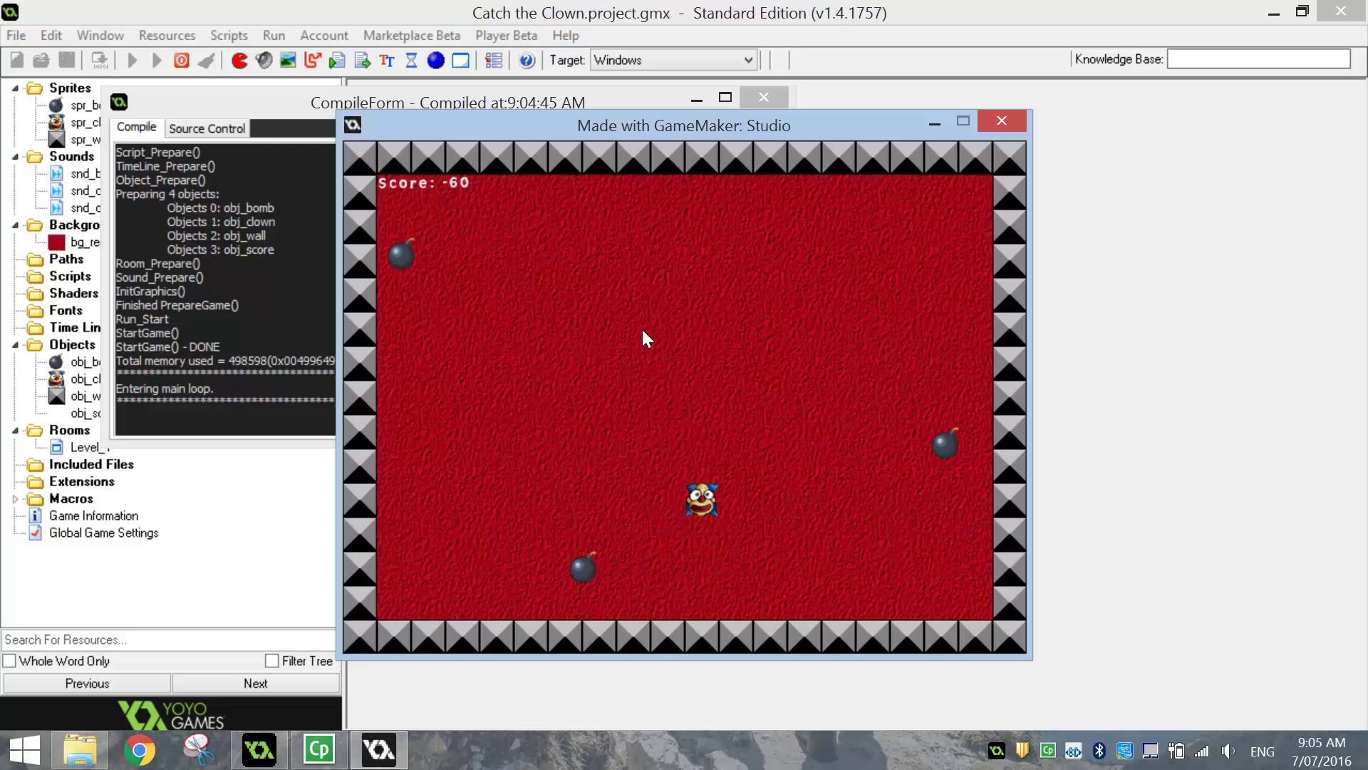
click(699, 431)
click(759, 583)
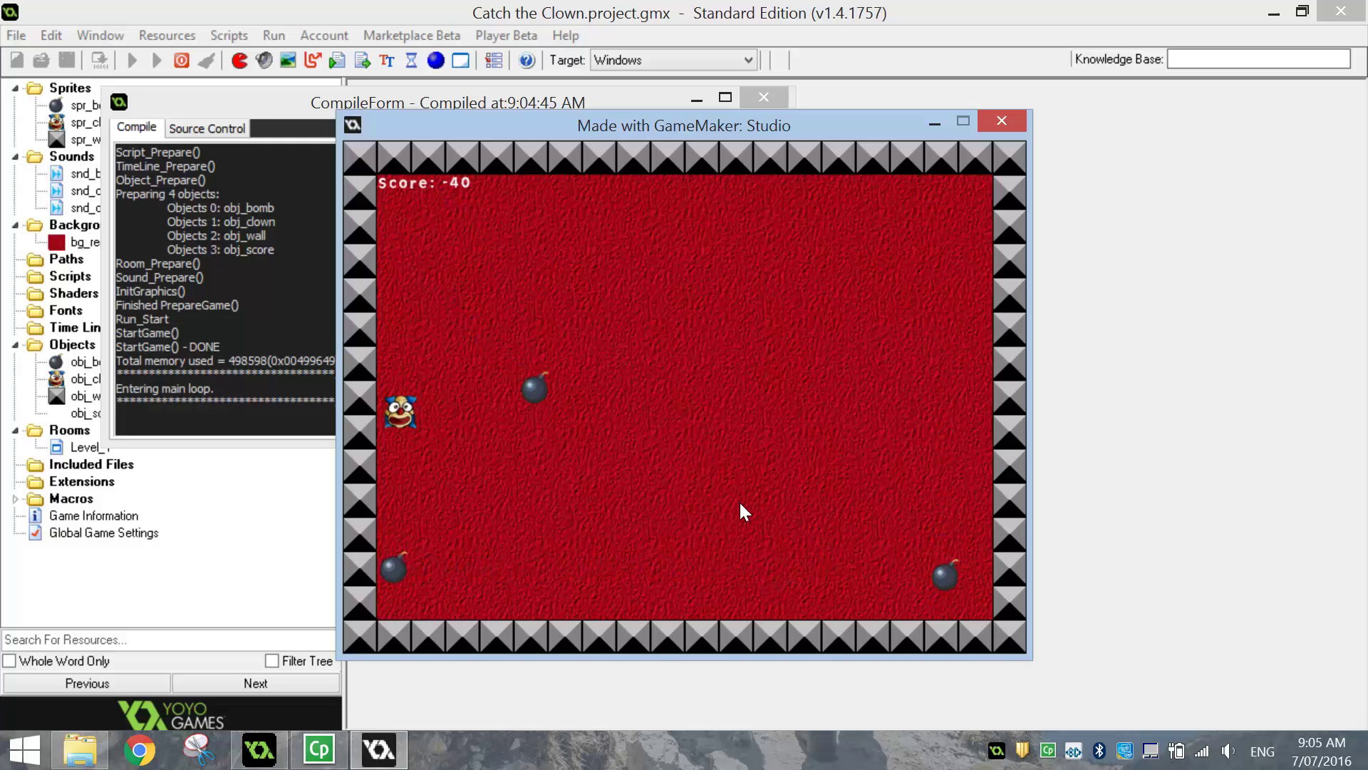
click(405, 557)
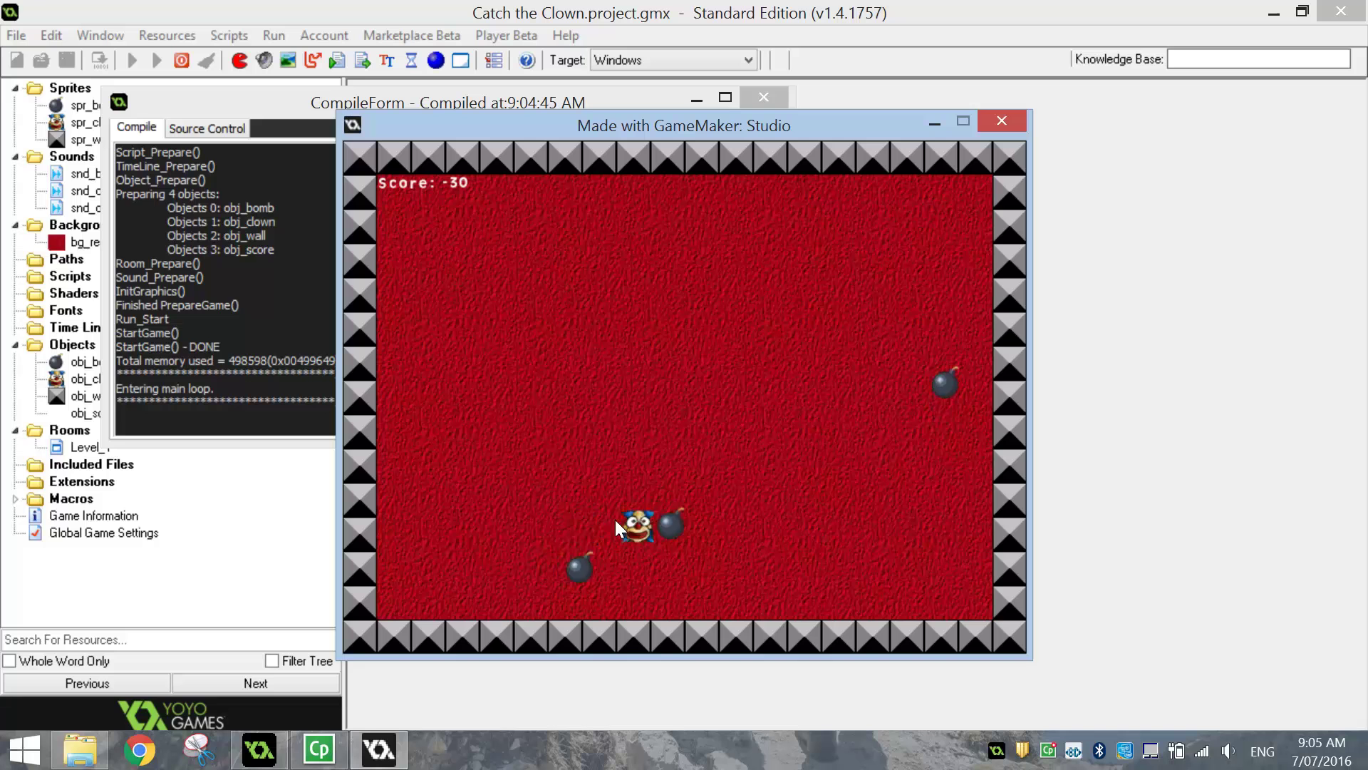
click(801, 526)
click(491, 356)
click(555, 394)
click(688, 431)
click(852, 364)
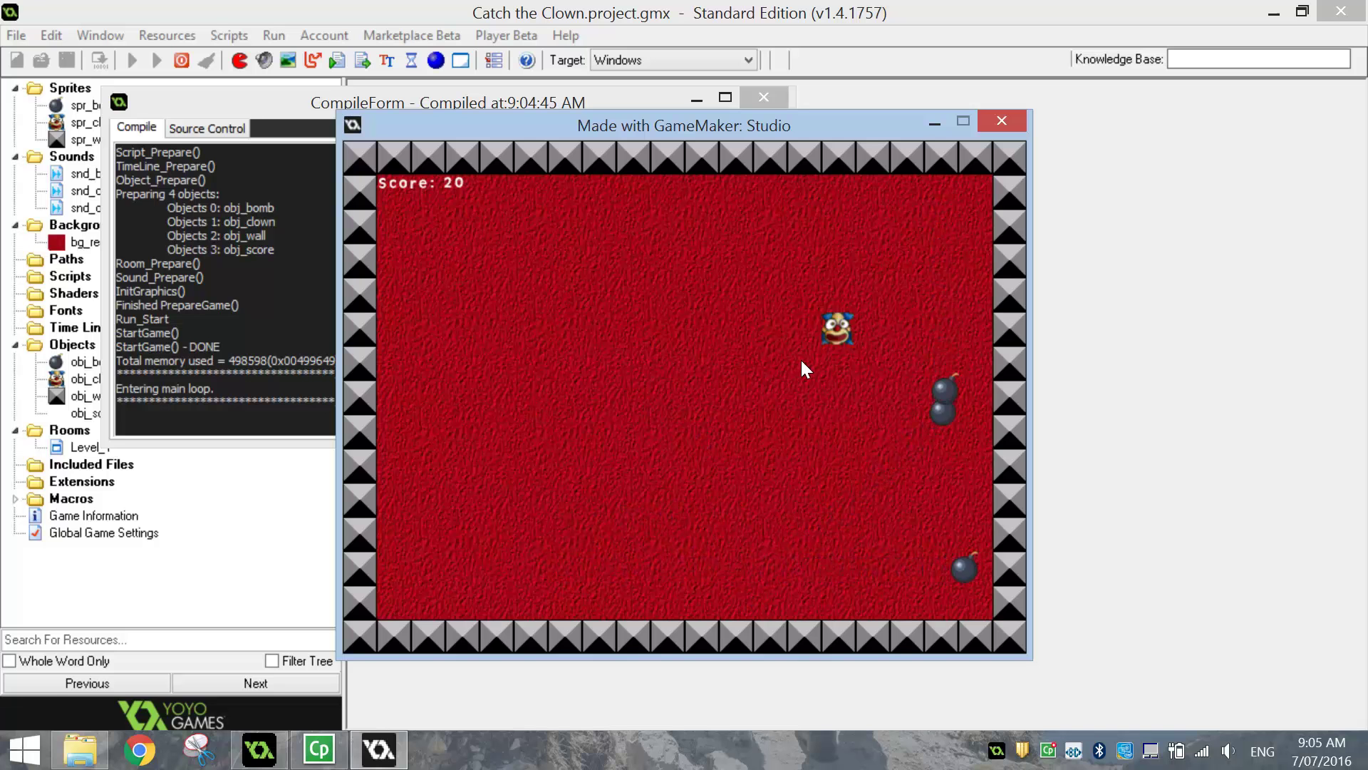
click(842, 327)
click(811, 331)
click(645, 493)
click(637, 275)
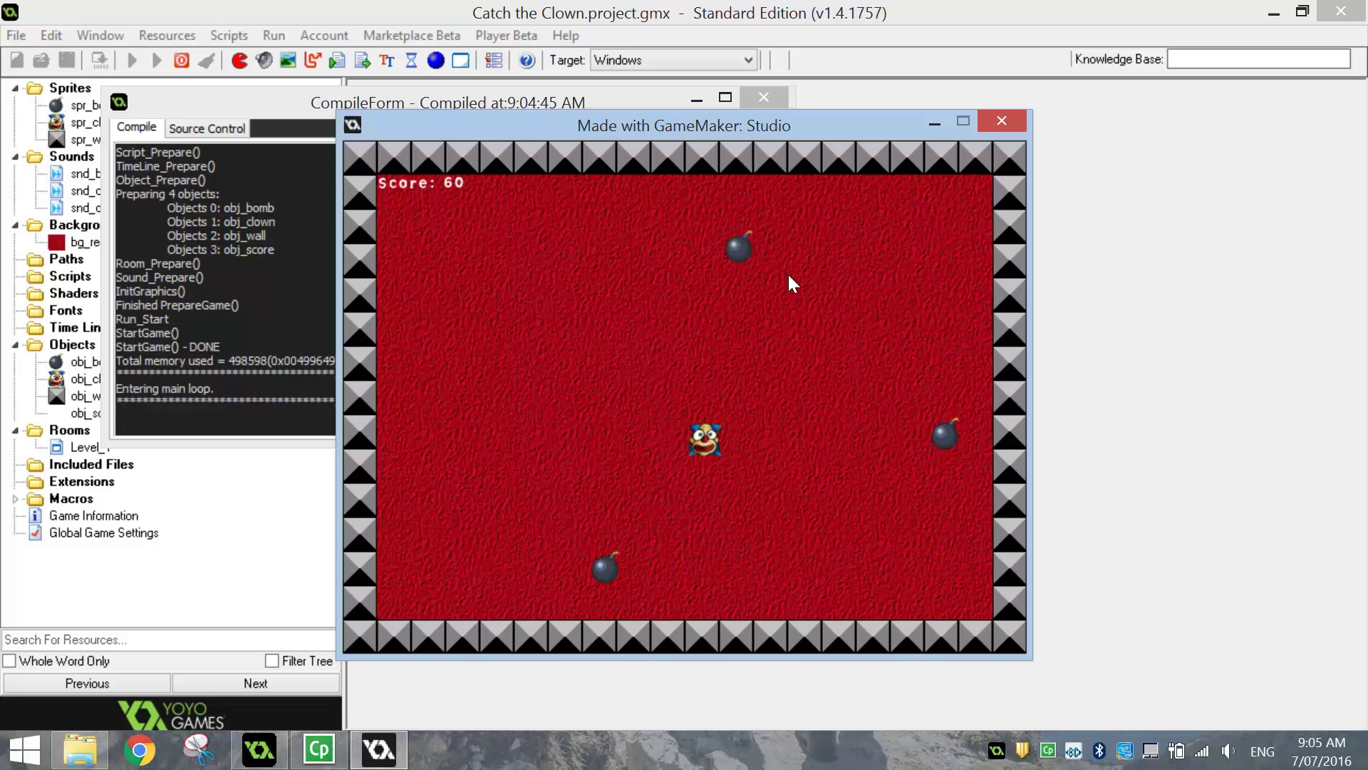
click(431, 312)
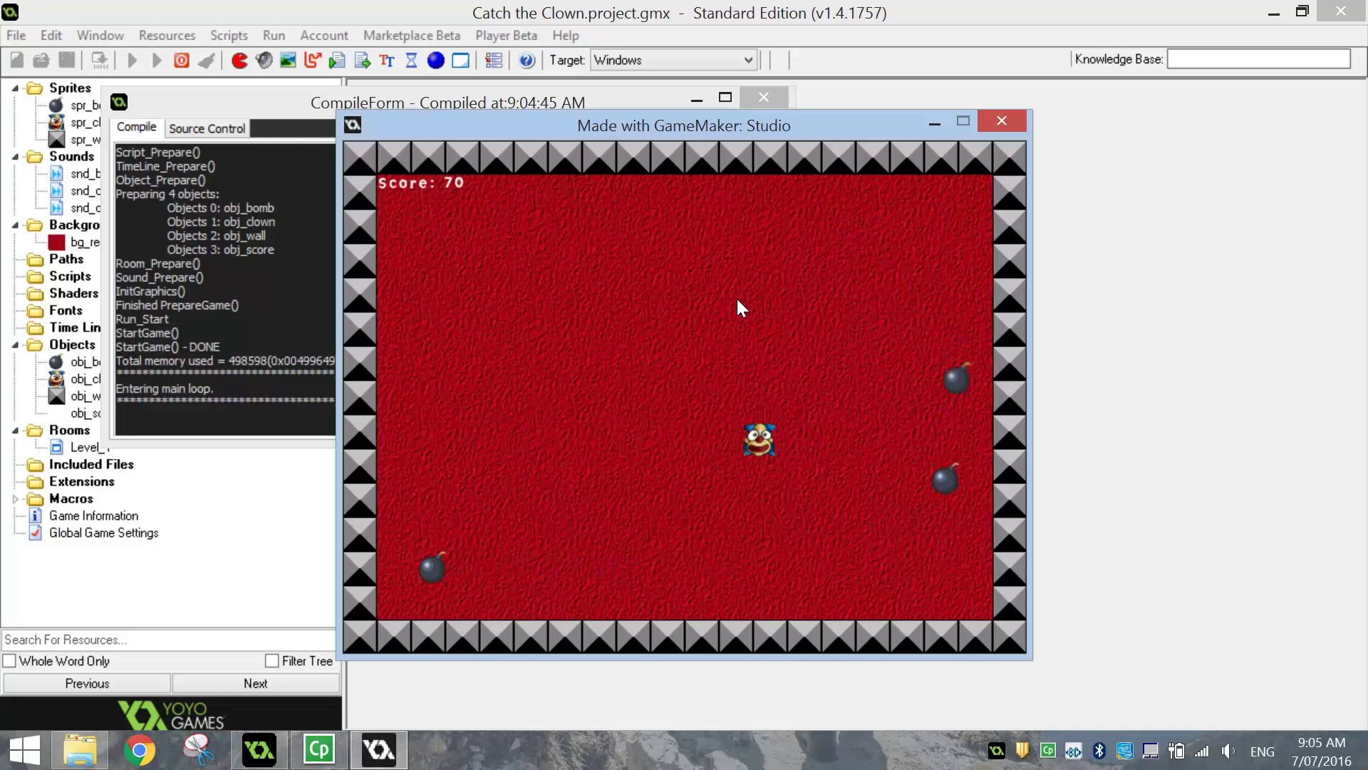
- Close the running game and the compile log, and save the project
click(999, 122)
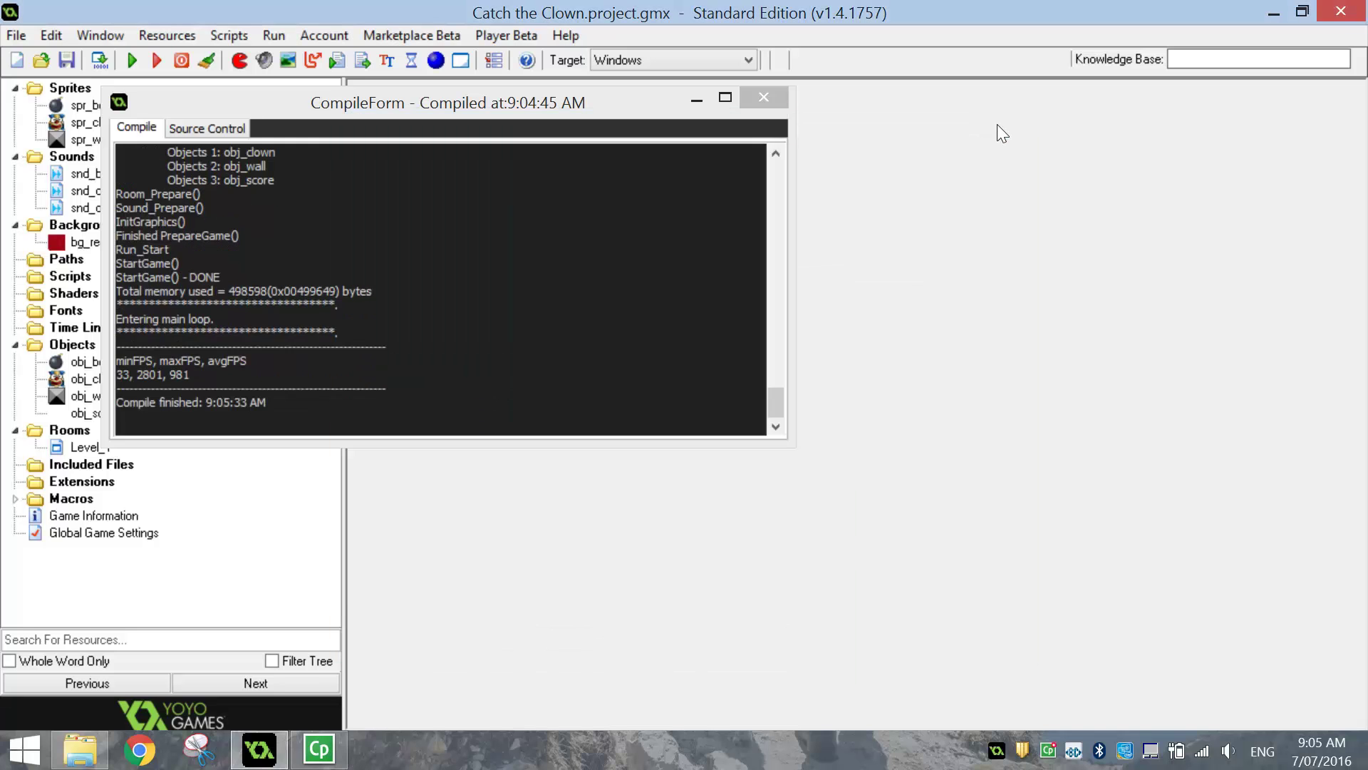
click(765, 98)
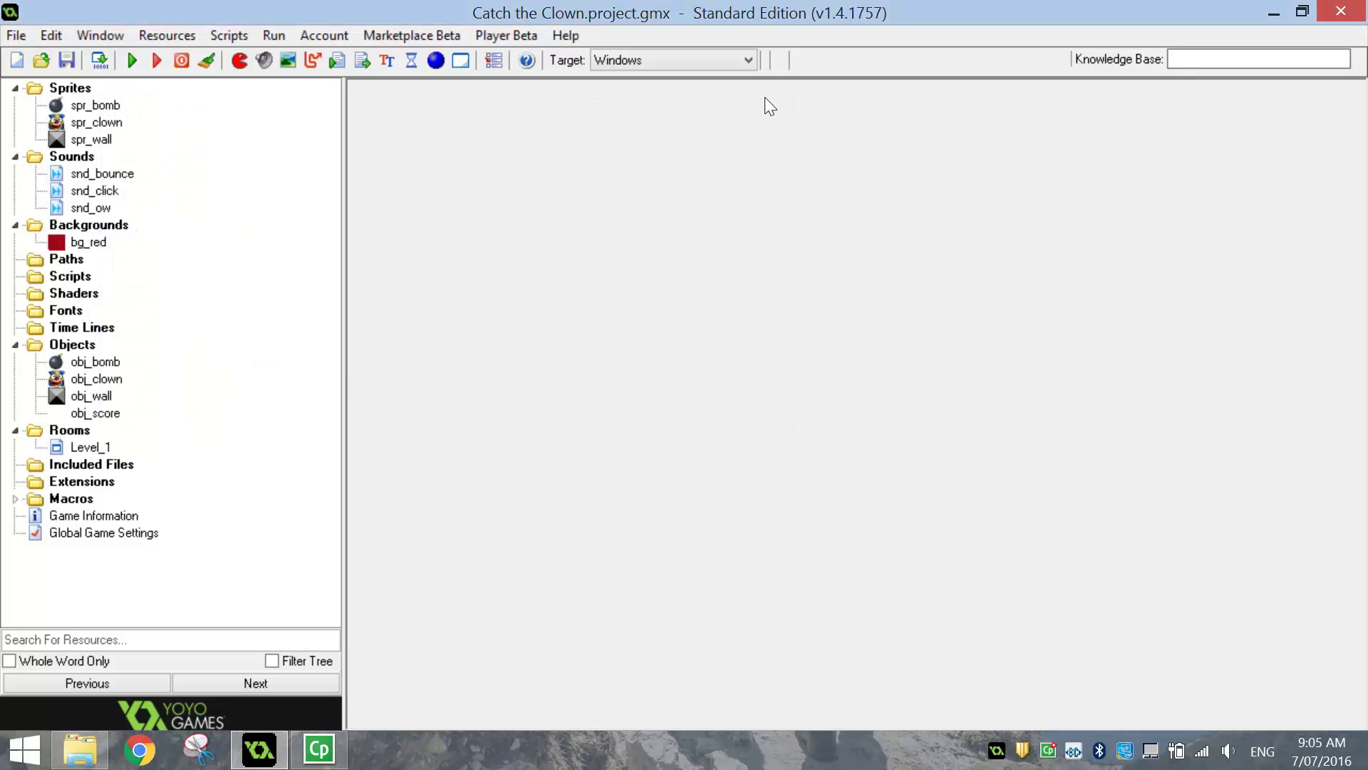
click(68, 61)
- Create the Windows NSIS Installer application as Catch the Clown.exe in the Catch the Clown.gmx folder
click(15, 35)
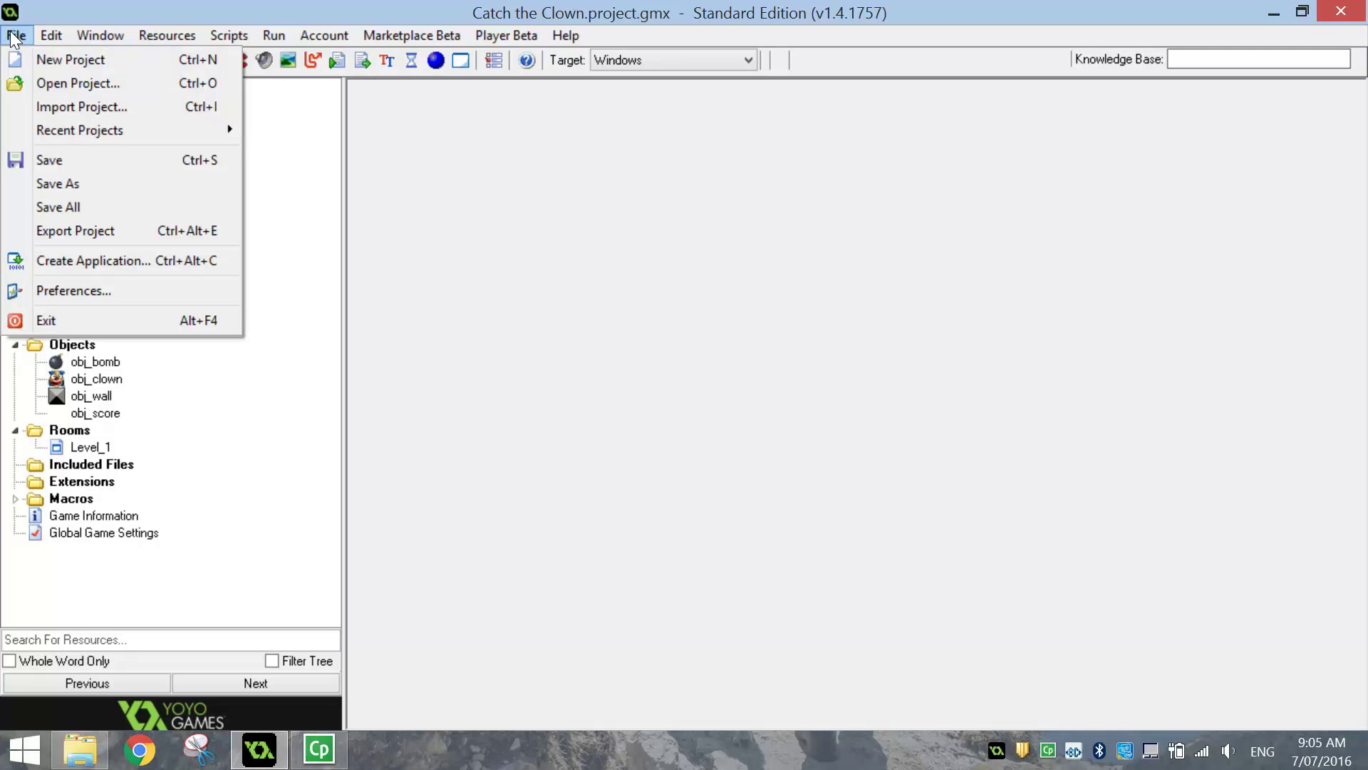
click(171, 260)
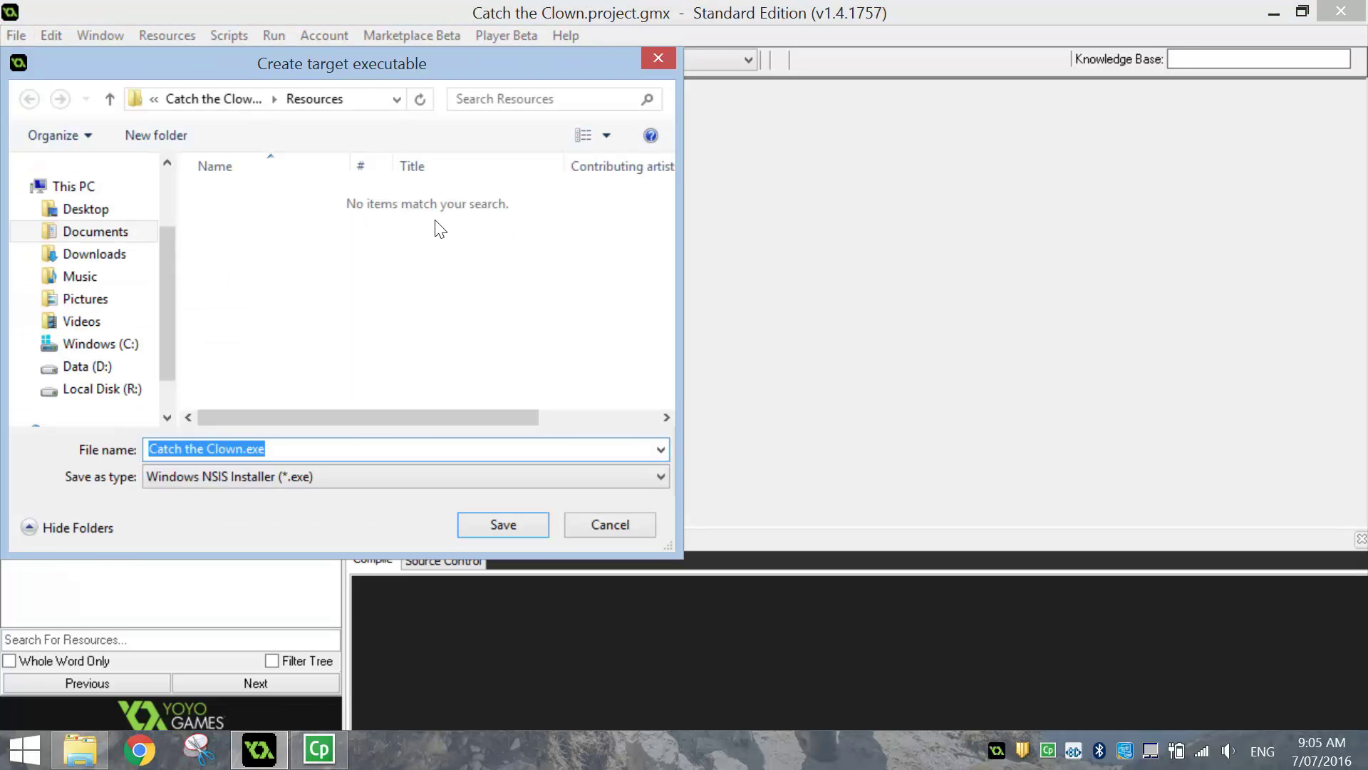
click(227, 100)
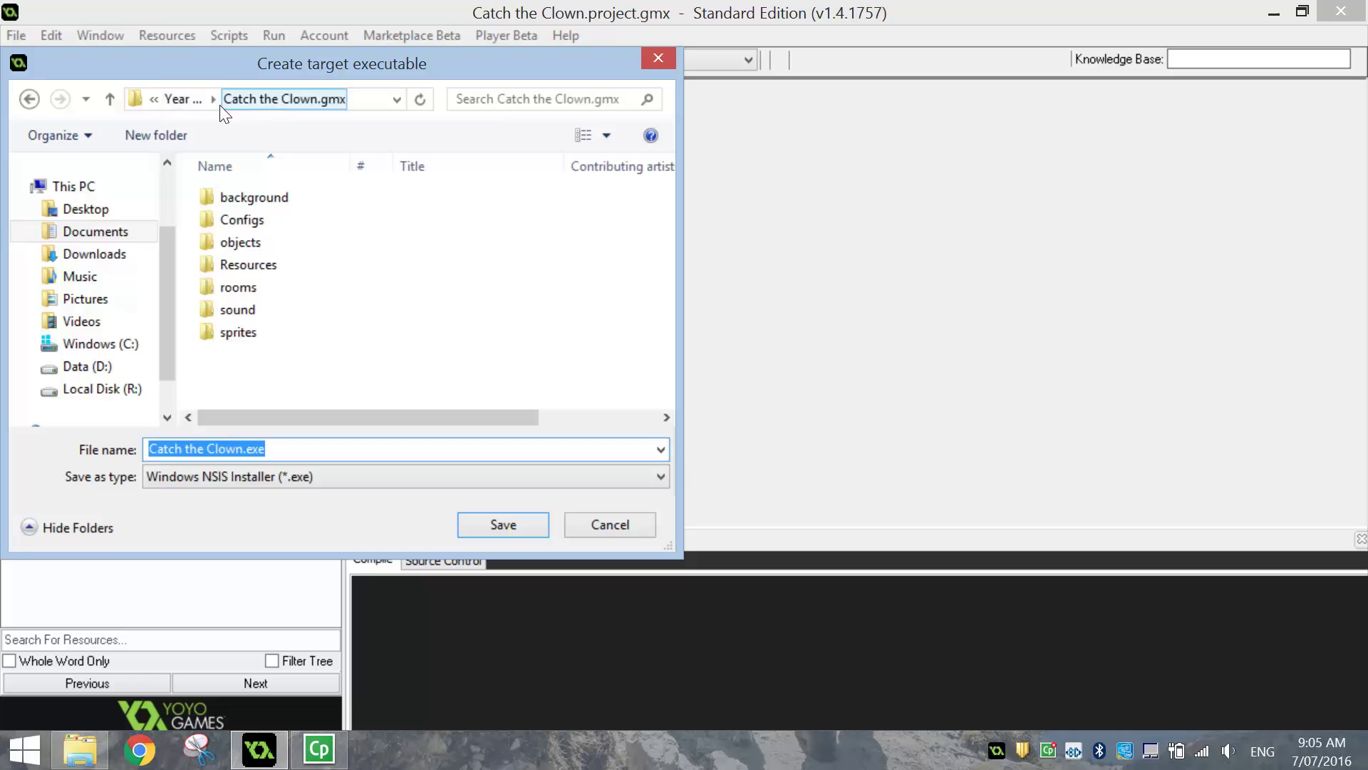
click(265, 449)
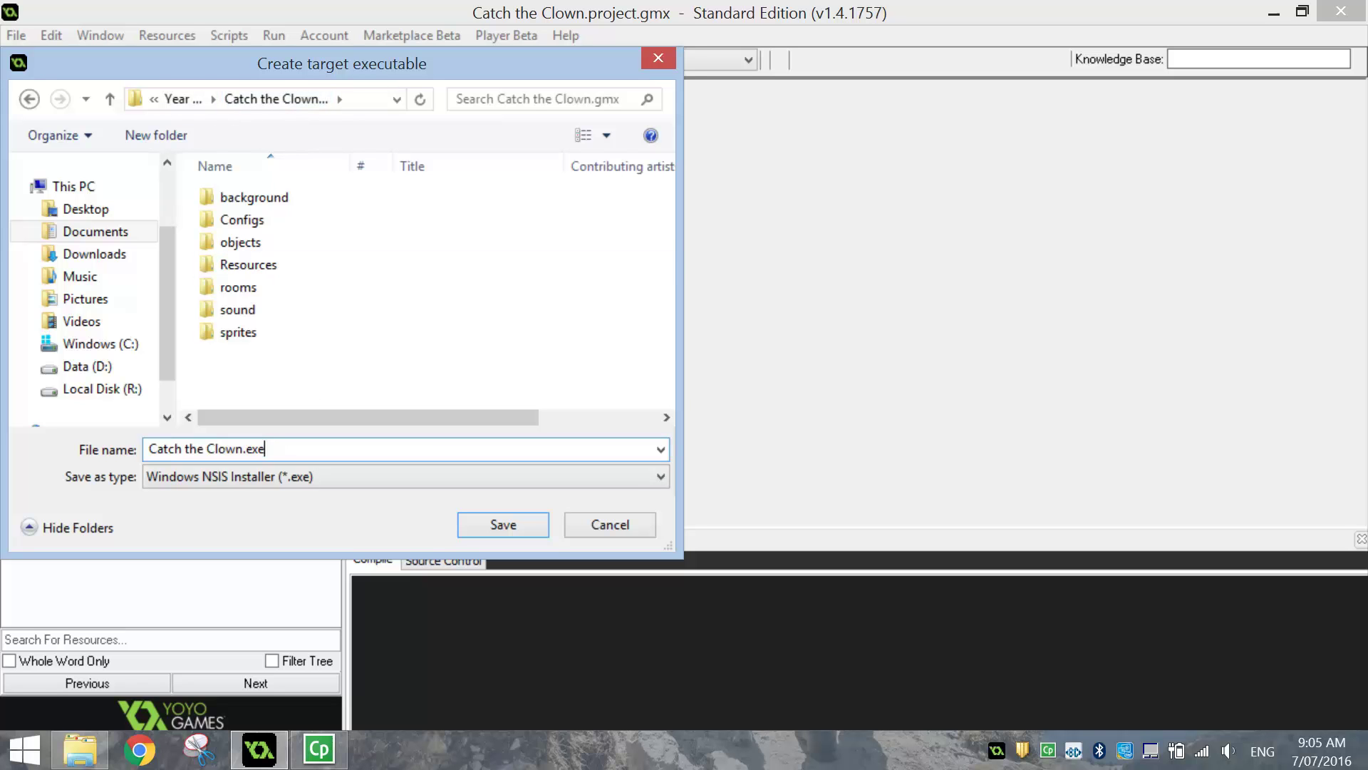
key(shift+Left)
key(shift+Left)
key(shift+Left)
key(shift+Left)
click(266, 449)
click(515, 523)
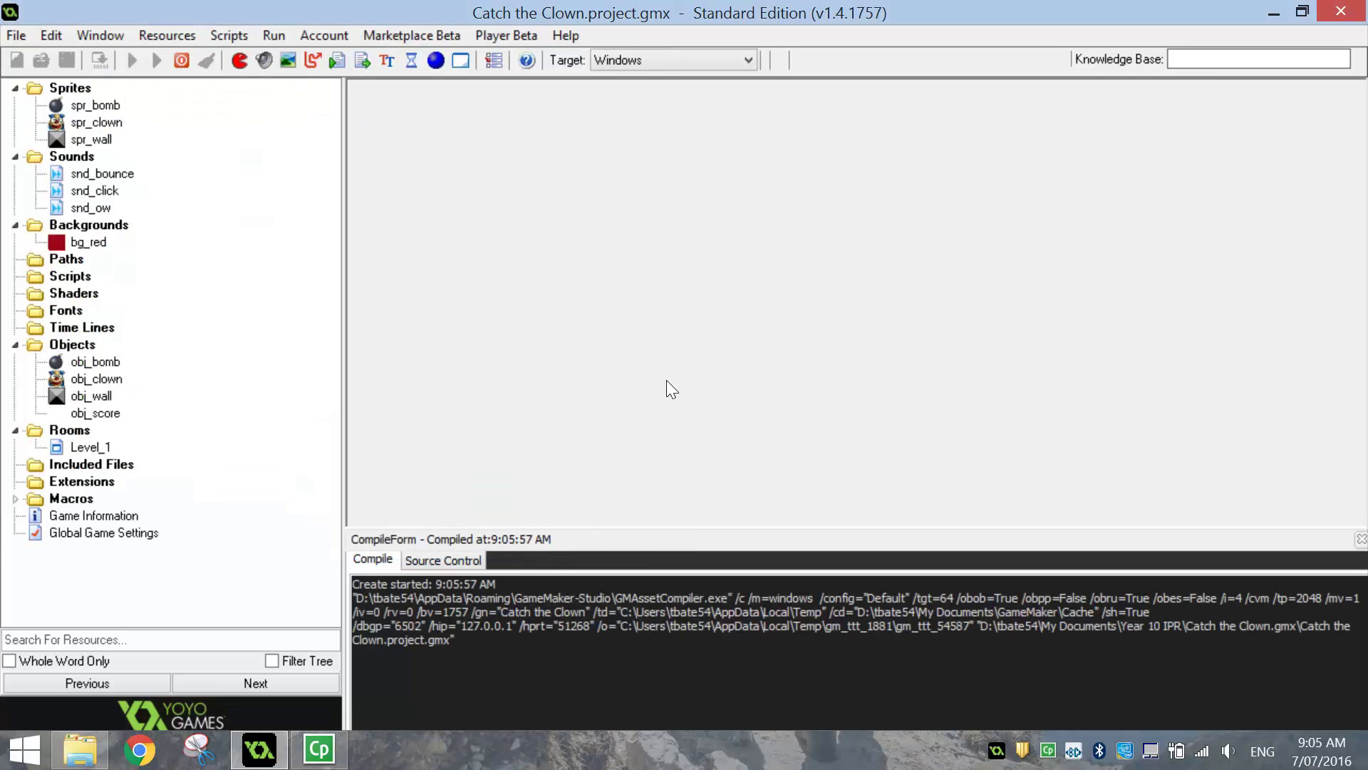